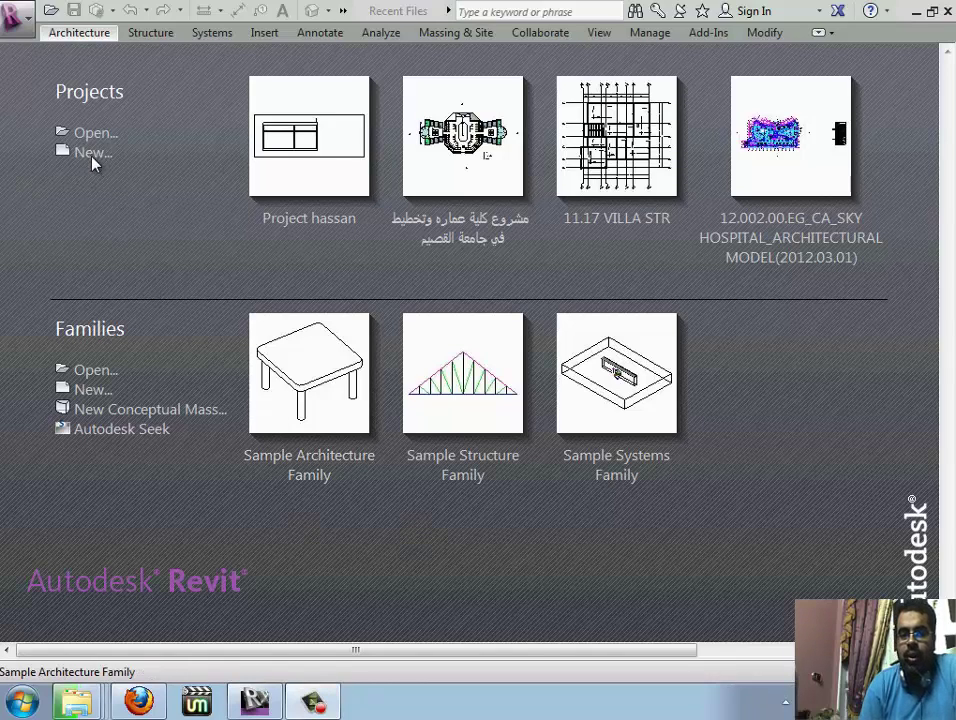
Start a new project, then cancel it
key(Escape)
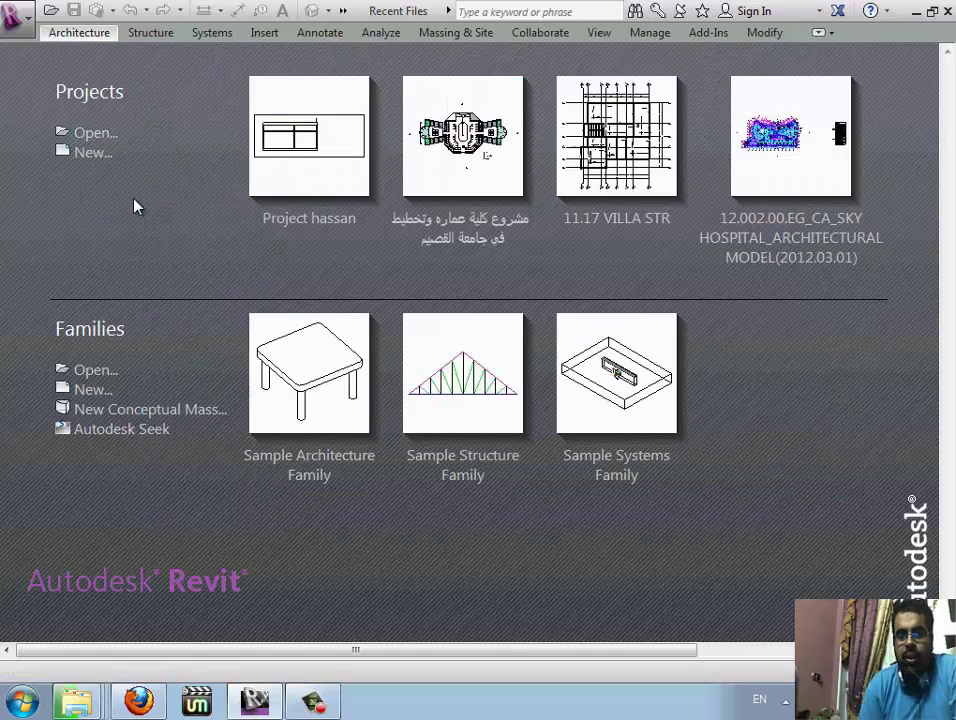
key(ctrl+n)
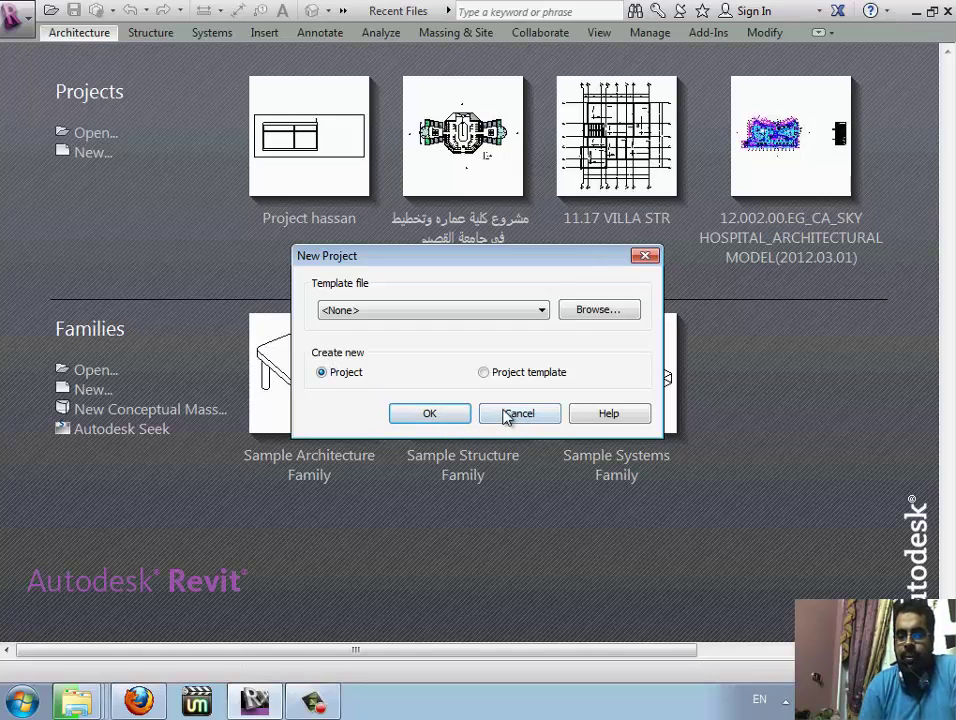
key(Escape)
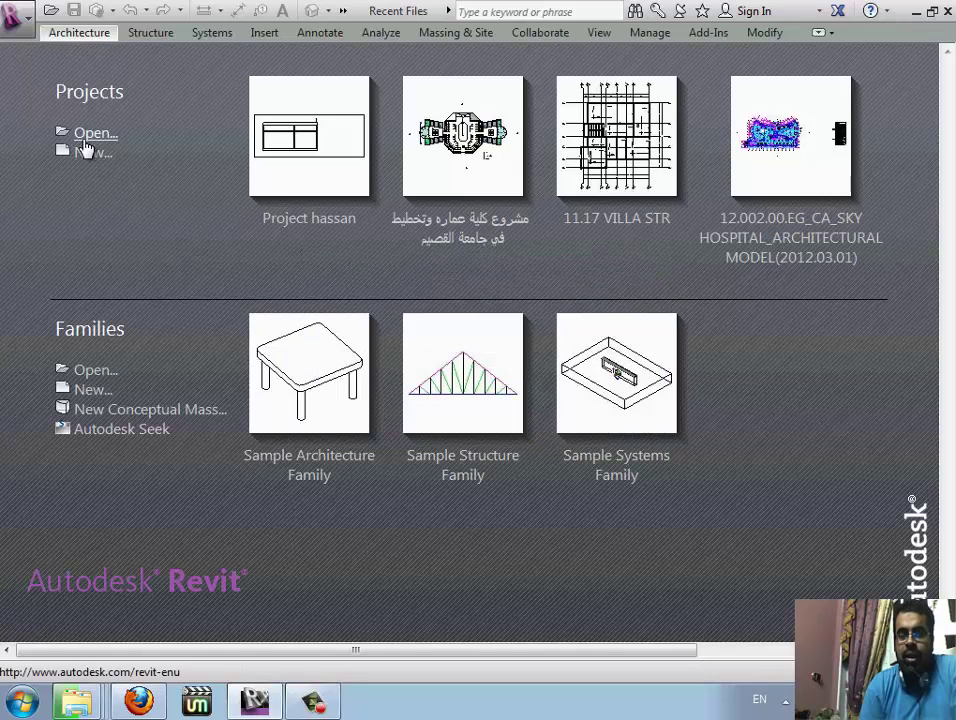
Bring up the Open dialog and switch the Look in location to Local Disk (E:)
click(88, 134)
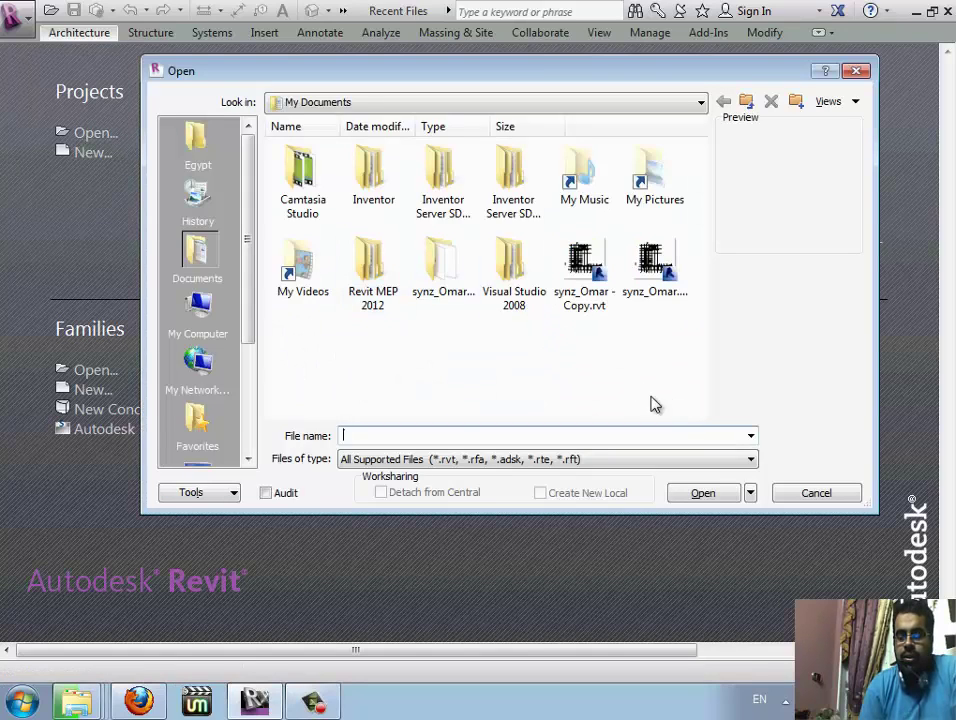
click(420, 102)
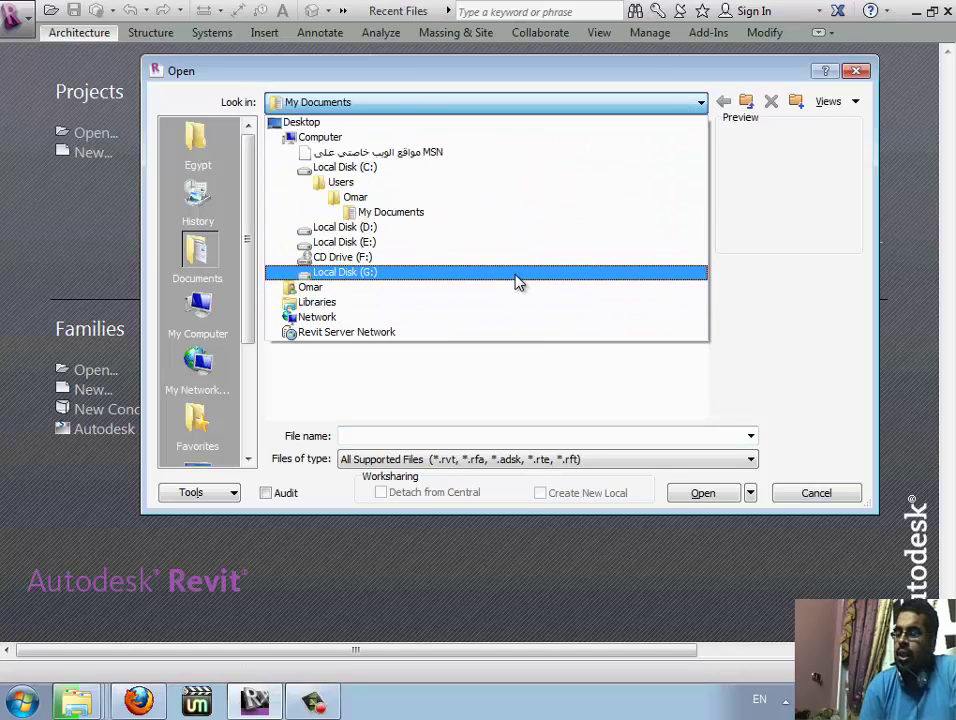
click(834, 493)
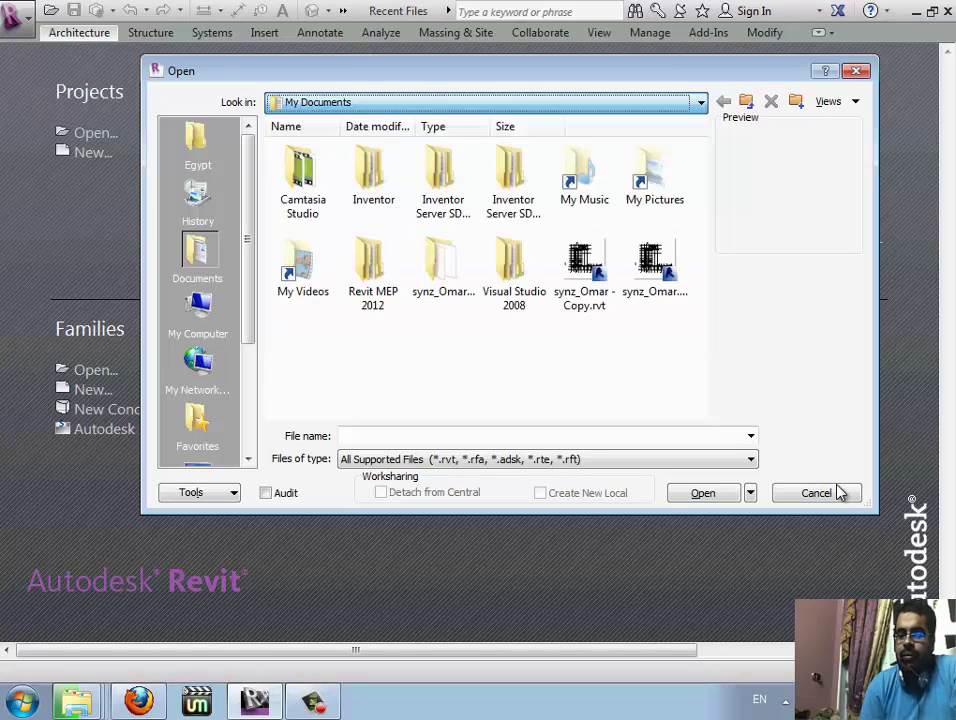
click(815, 493)
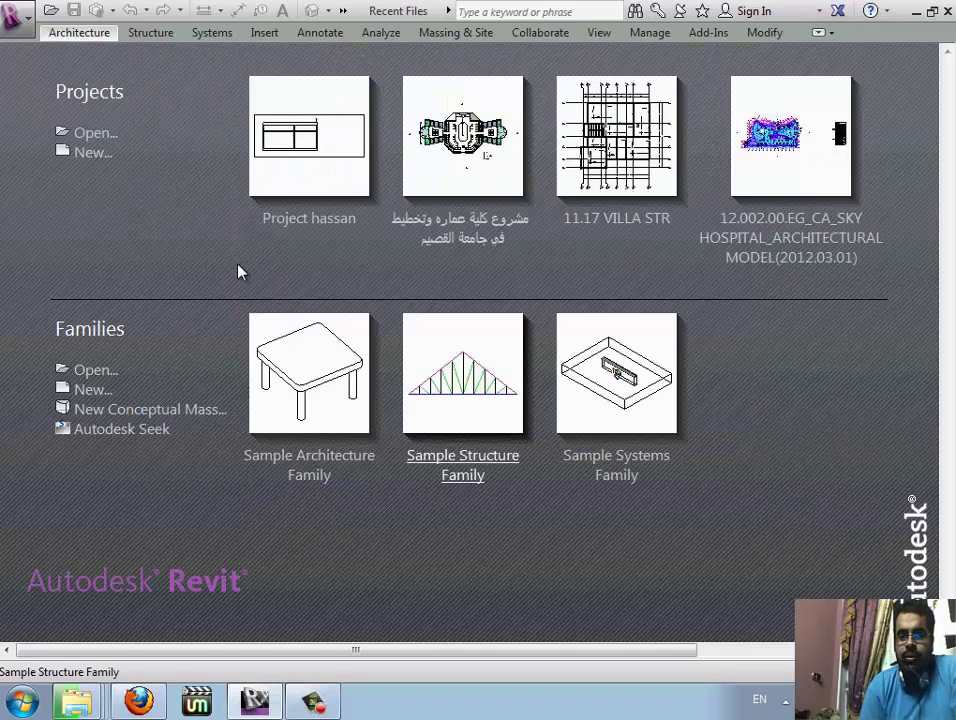
click(93, 136)
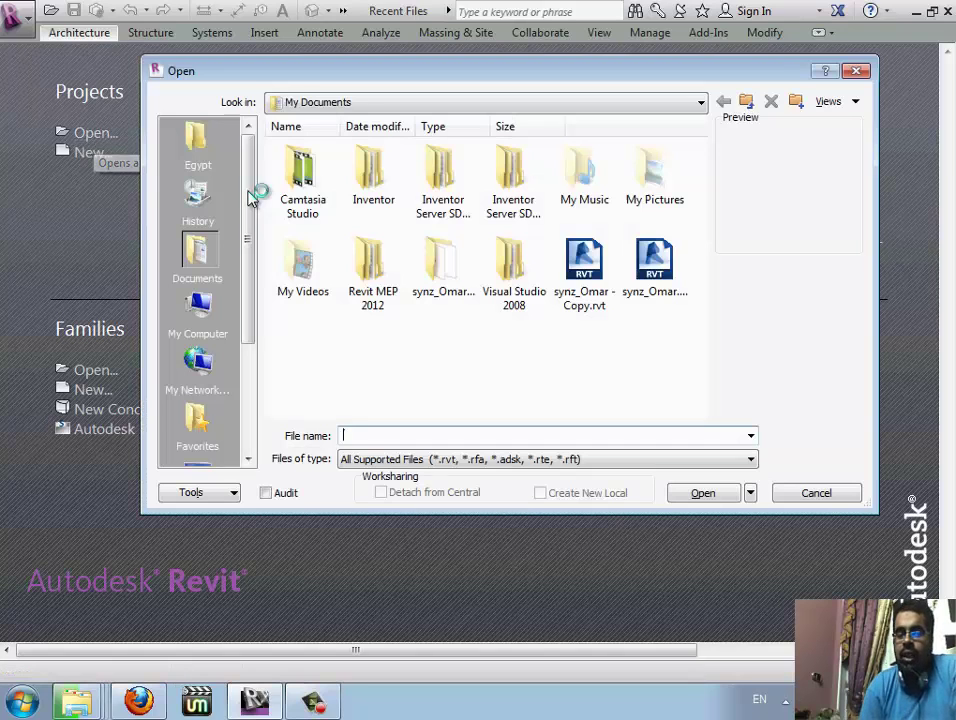
click(660, 104)
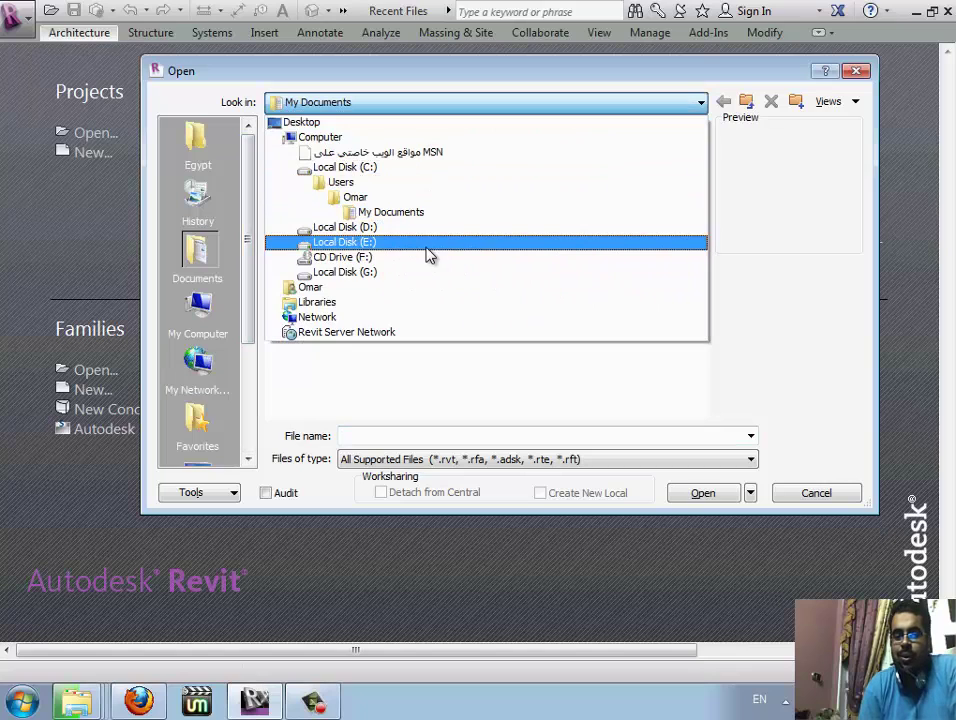
click(422, 244)
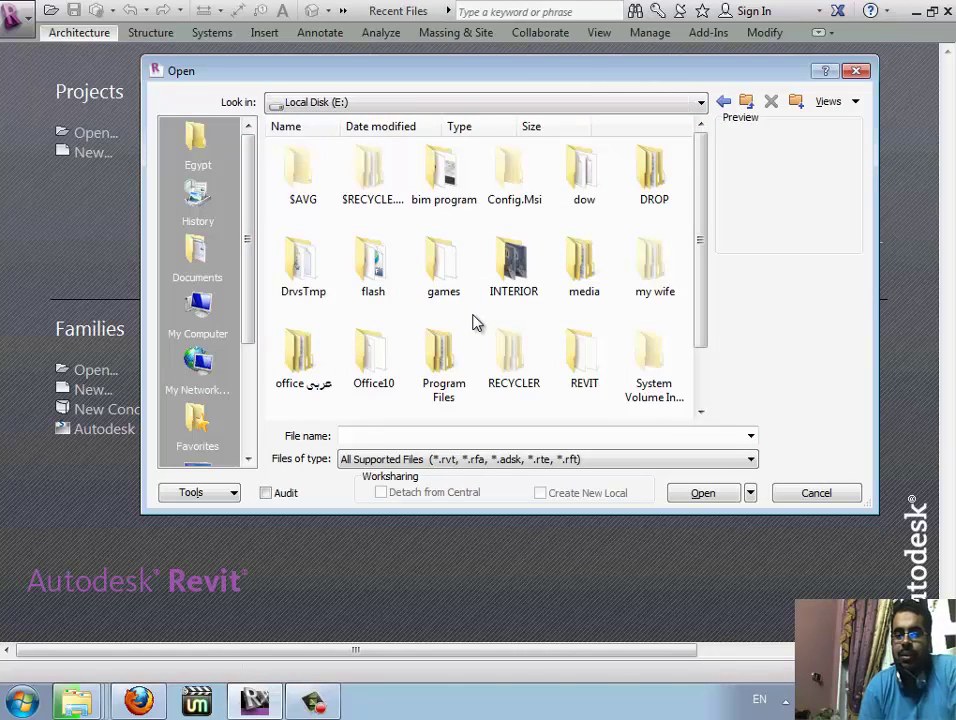
Browse to Program Files > Autodesk > Revit 2013 > Program > Samples
double_click(446, 362)
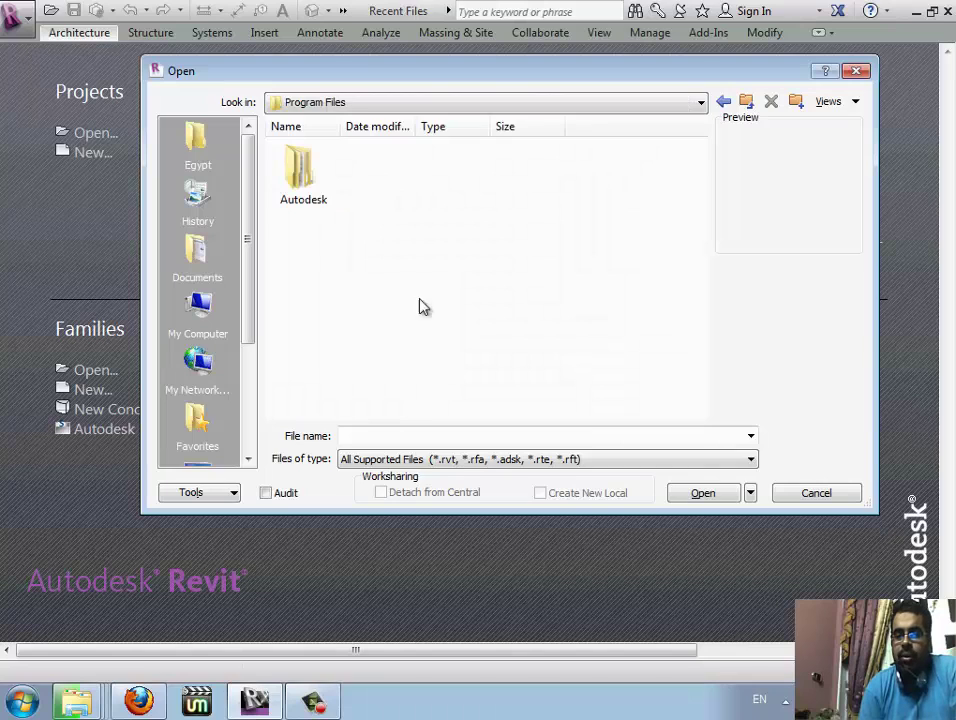
click(362, 106)
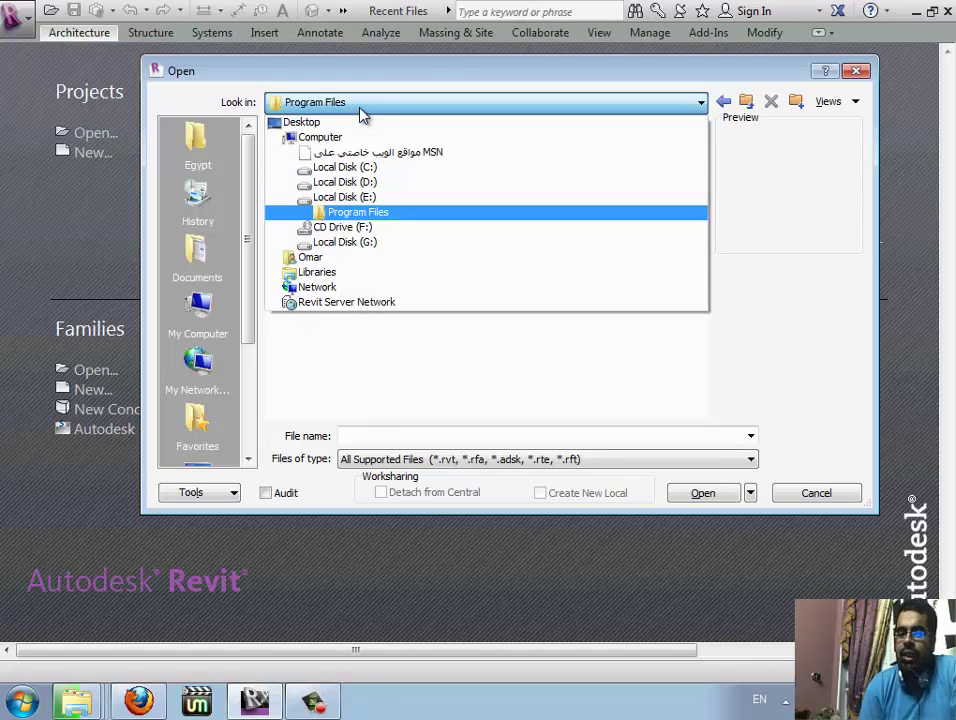
click(396, 216)
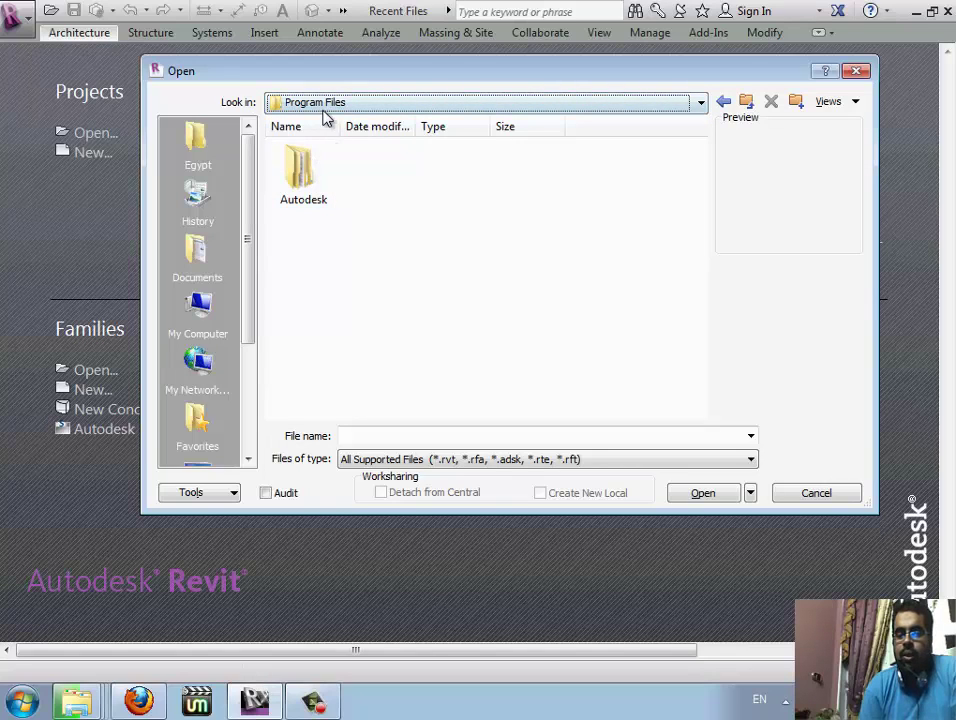
double_click(308, 180)
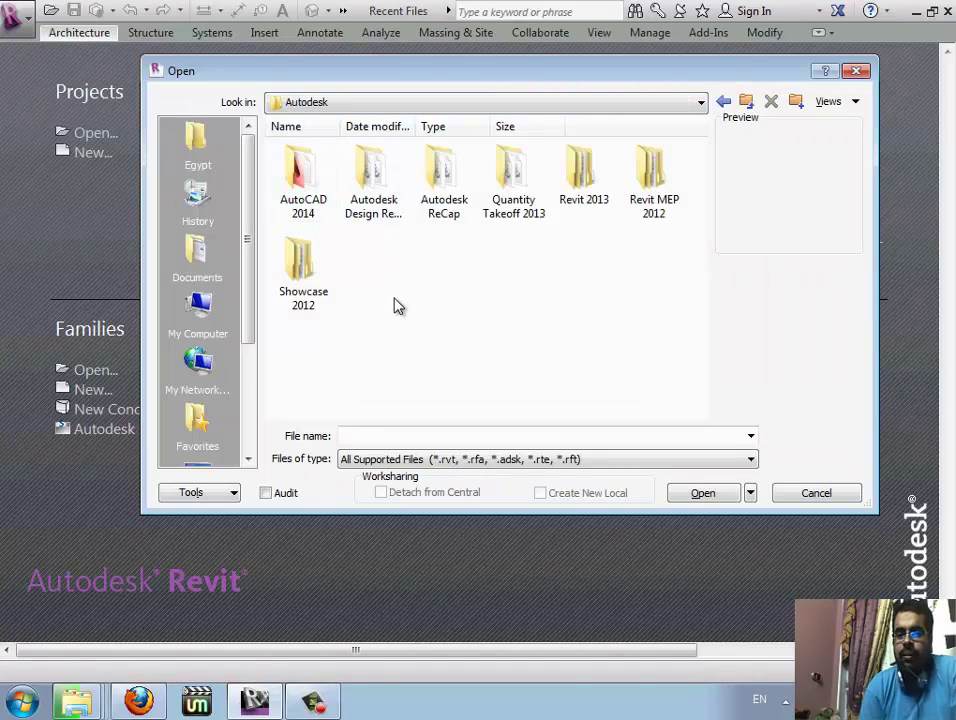
double_click(589, 204)
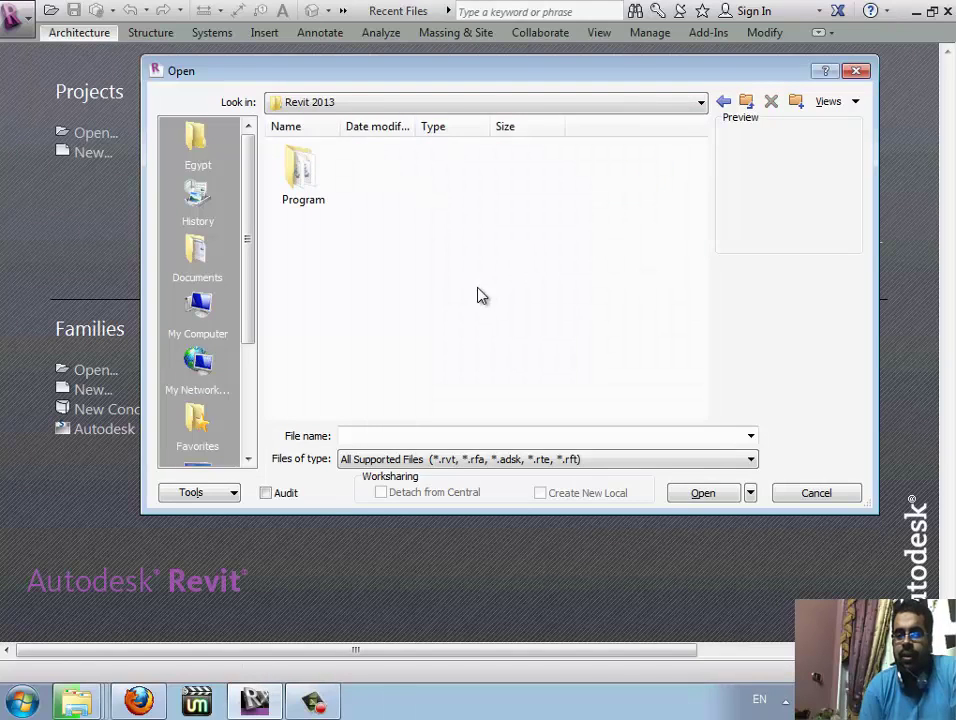
double_click(305, 175)
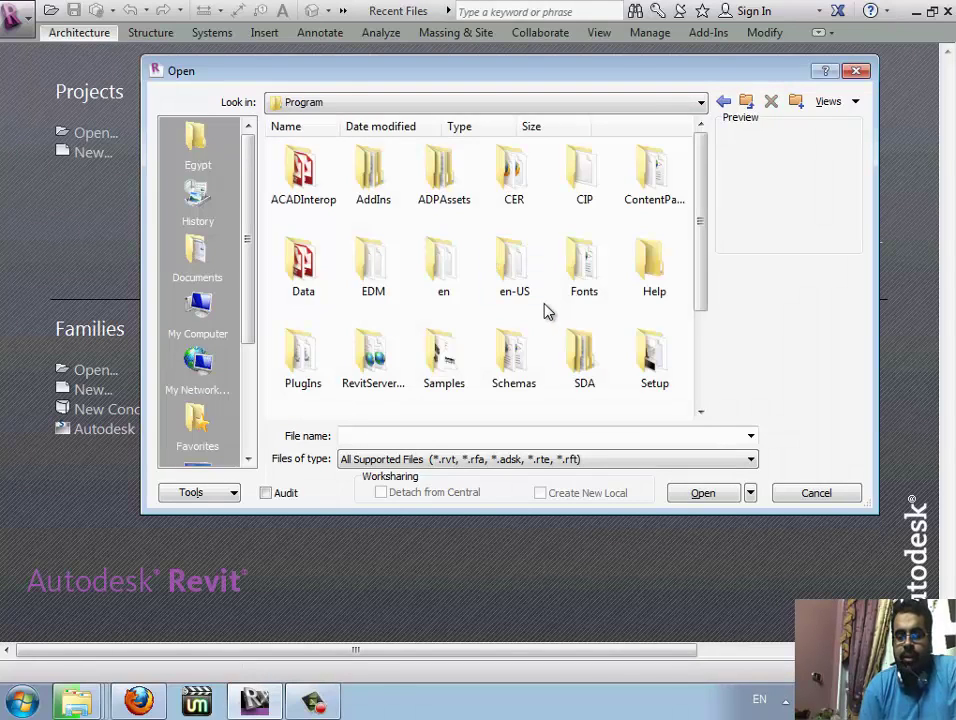
double_click(447, 357)
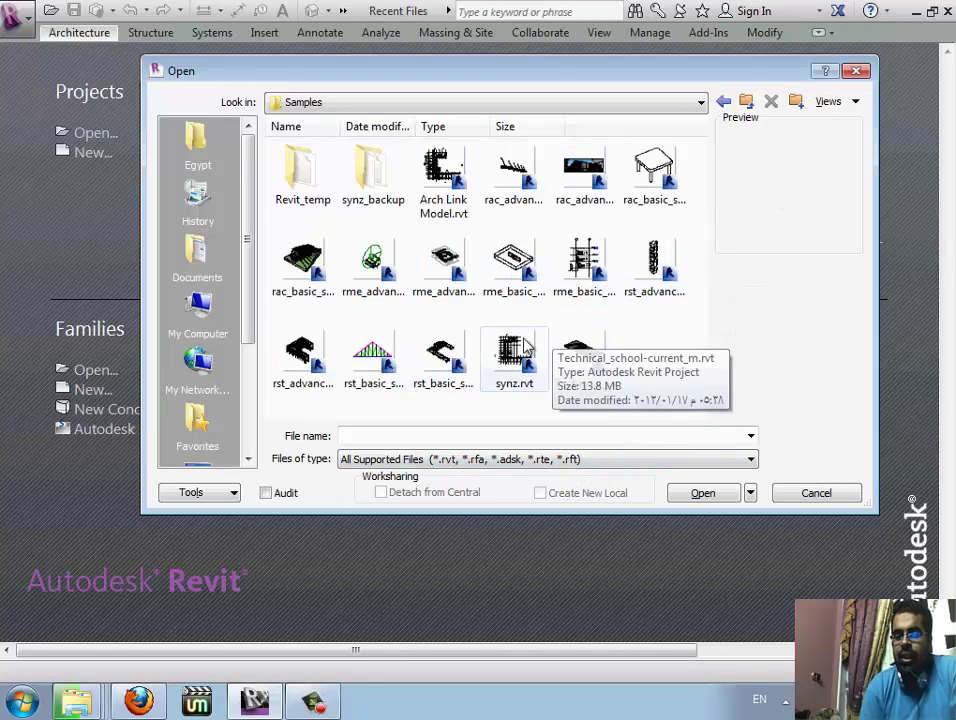
Show only Project Files, listed in Details view
click(548, 460)
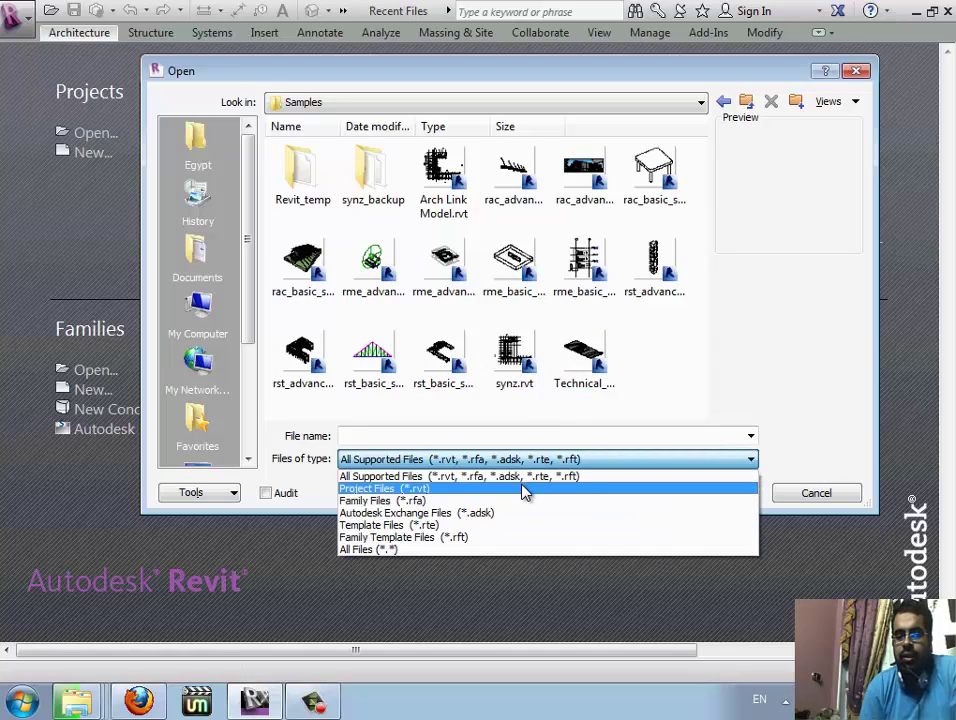
click(524, 490)
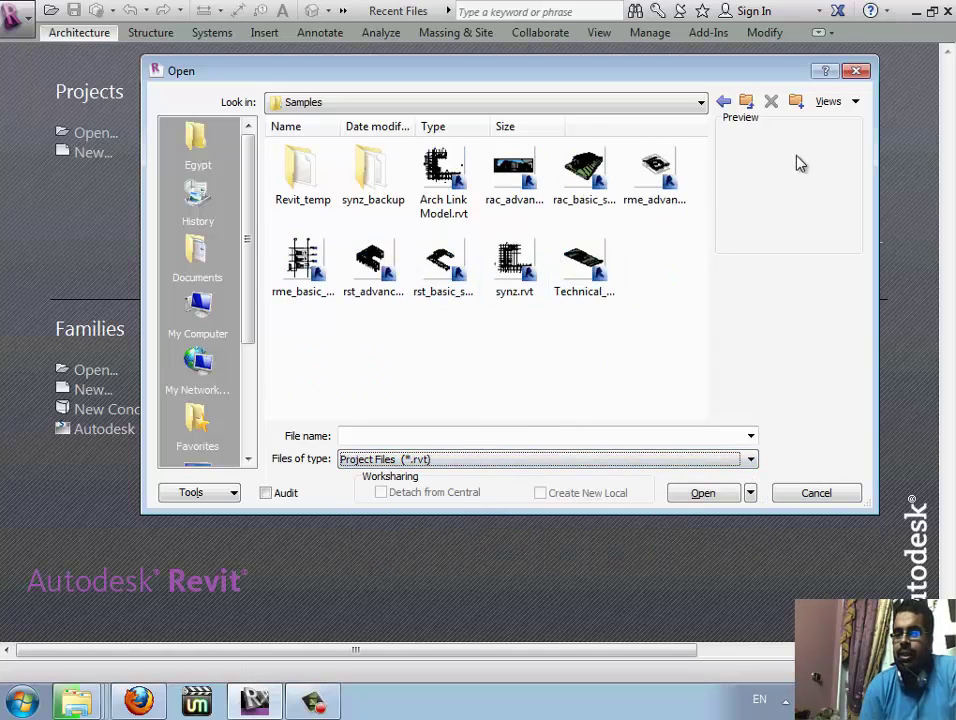
click(830, 102)
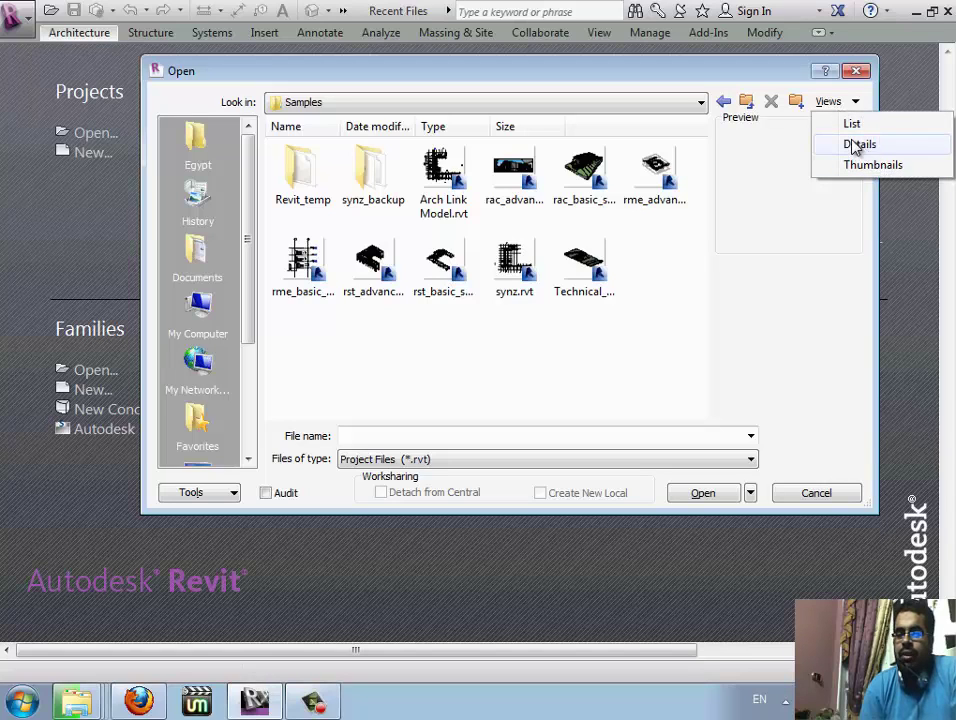
click(851, 123)
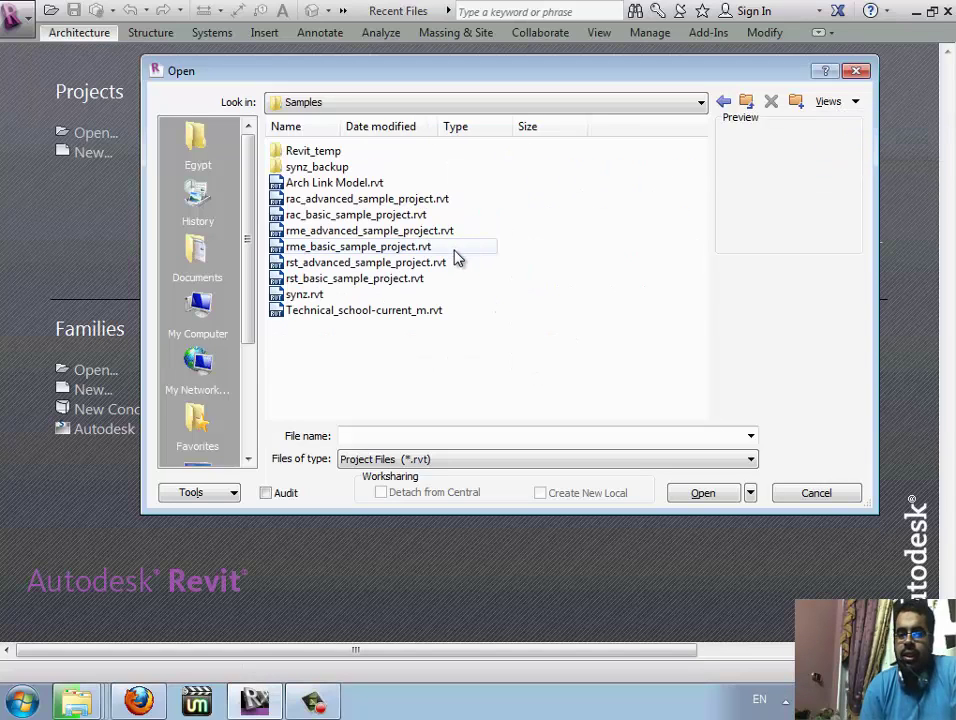
Select rme_advanced_sample_project.rvt and open it
click(347, 234)
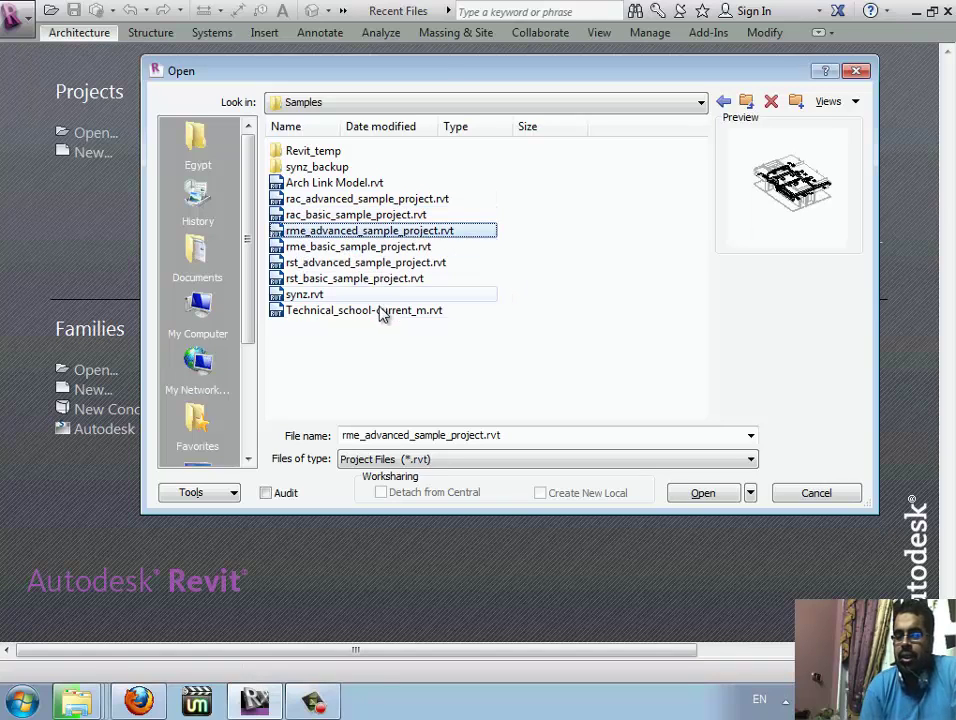
click(340, 248)
click(340, 236)
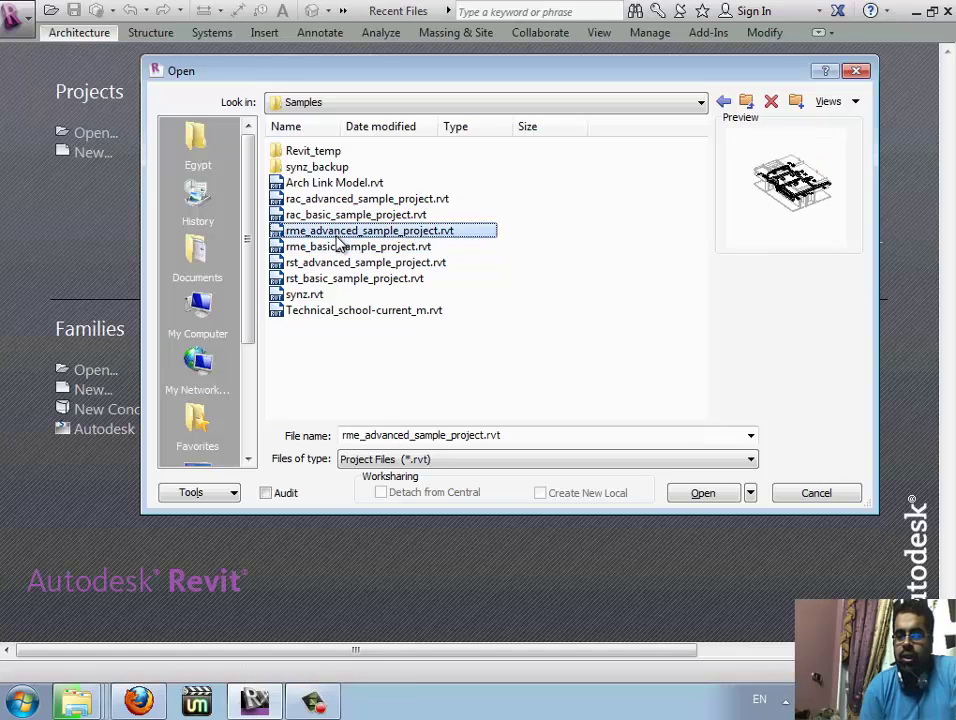
click(341, 248)
click(343, 236)
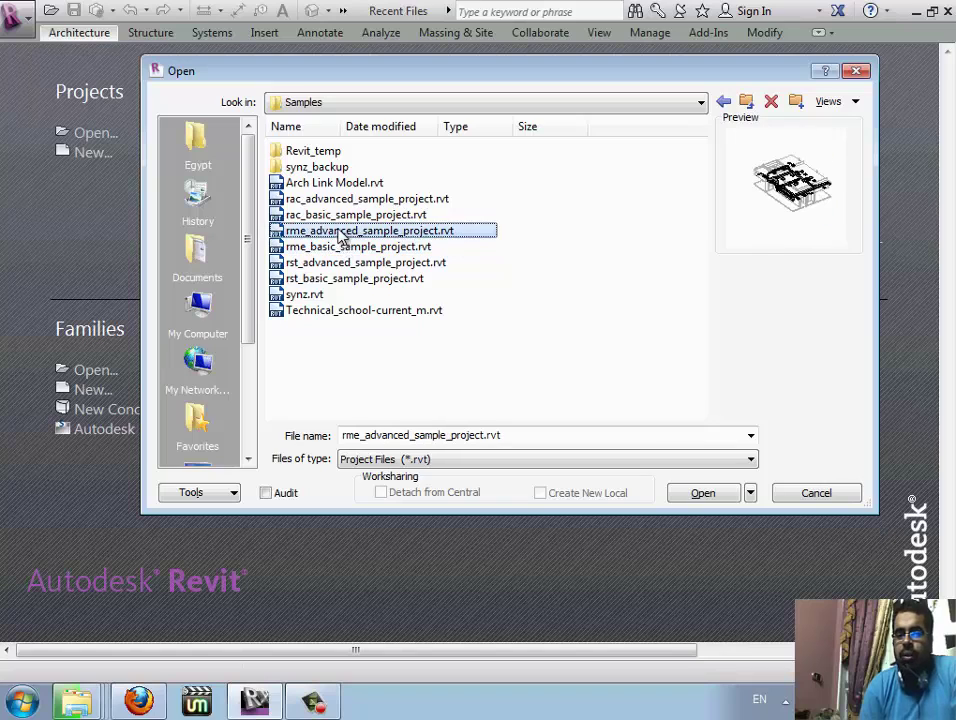
click(690, 497)
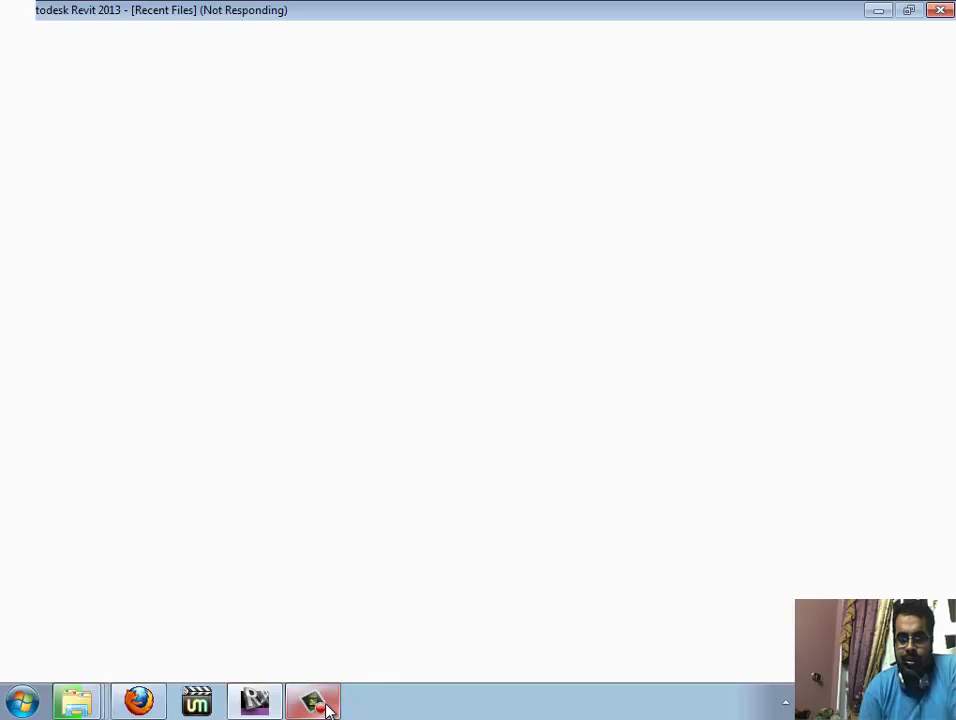
mouse_move(254, 701)
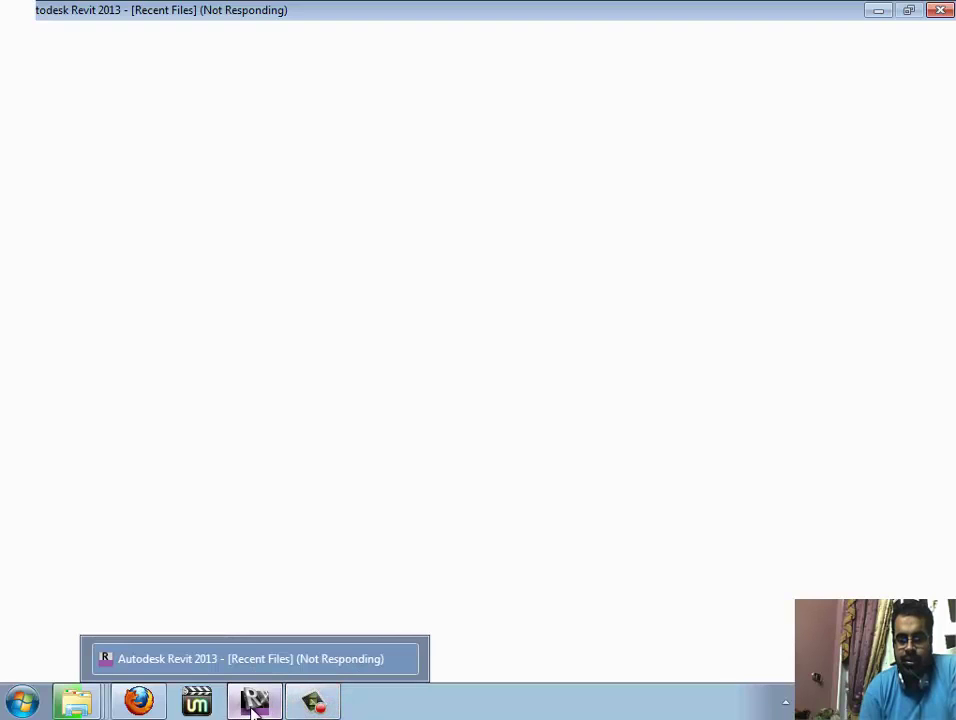
Wait for rme_advanced_sample_project.rvt to load into the 3D View WSHP 2-3
click(253, 705)
click(253, 705)
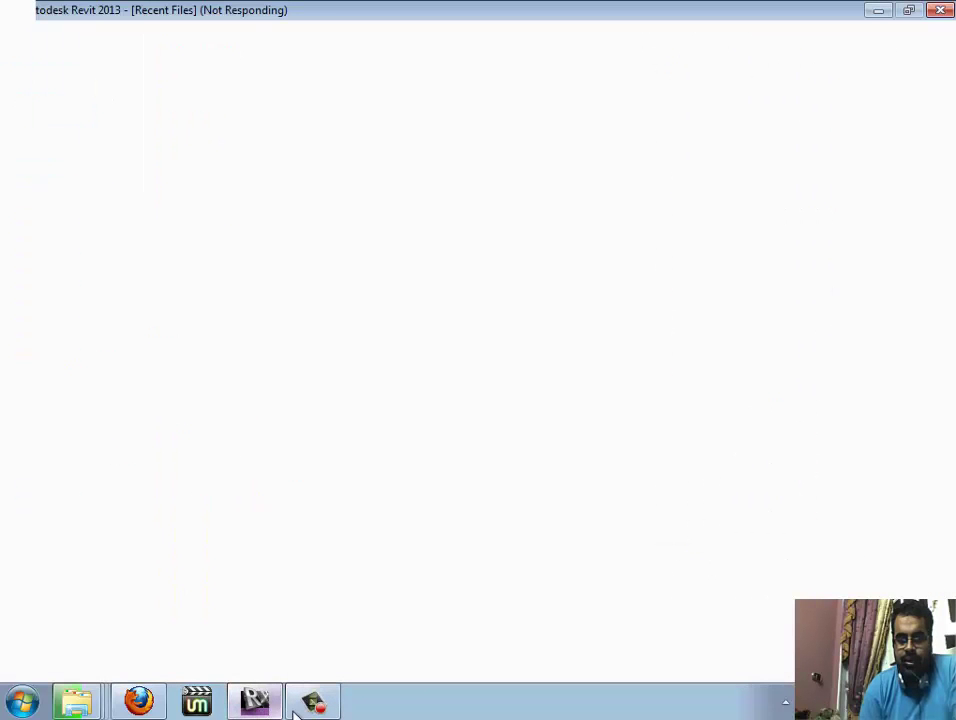
click(318, 706)
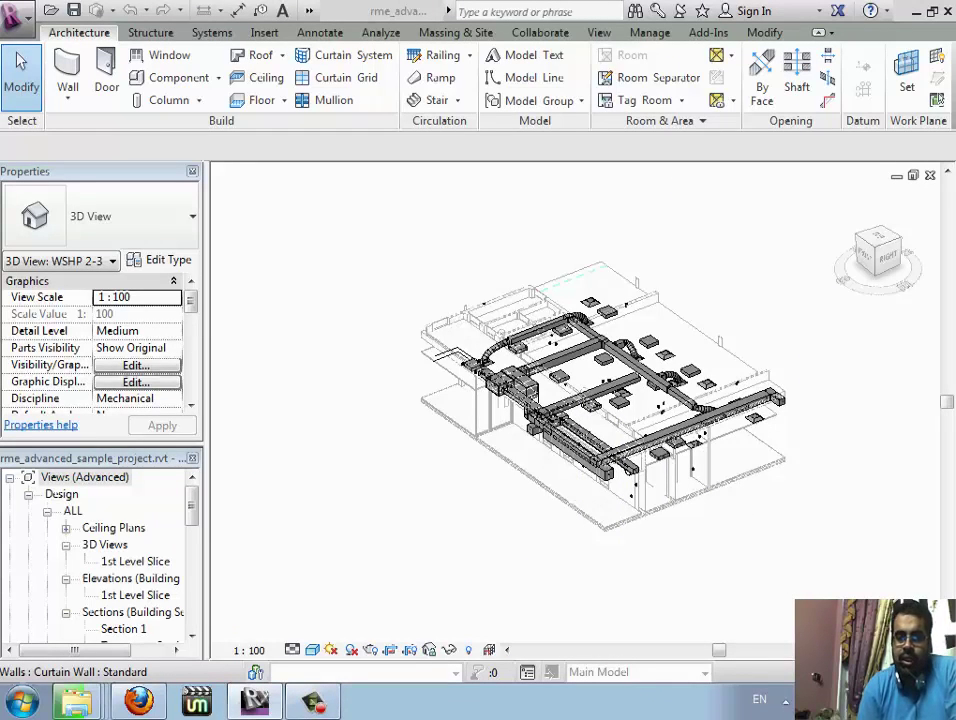
Window-select the ducts and pipes and list the 137 selected items in Filter
drag(320, 580, 820, 208)
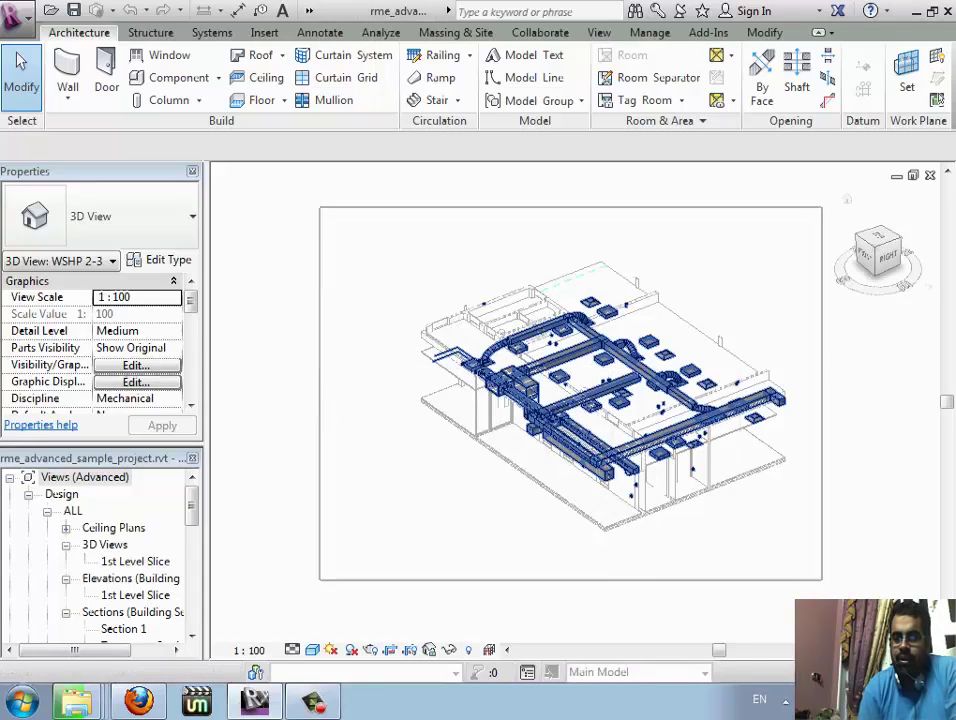
key(Escape)
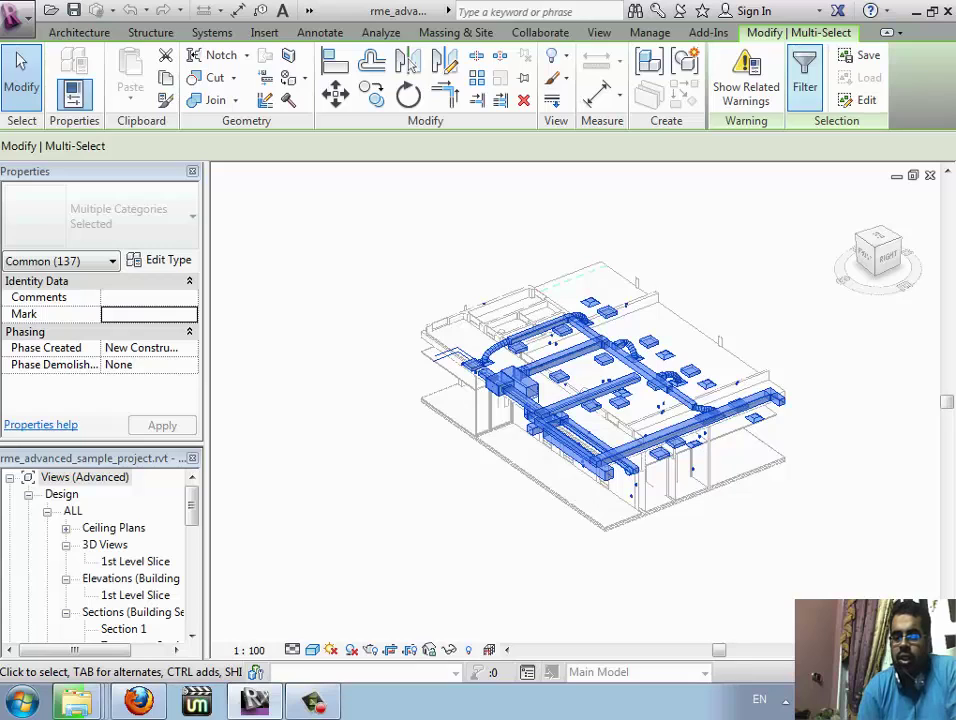
click(805, 80)
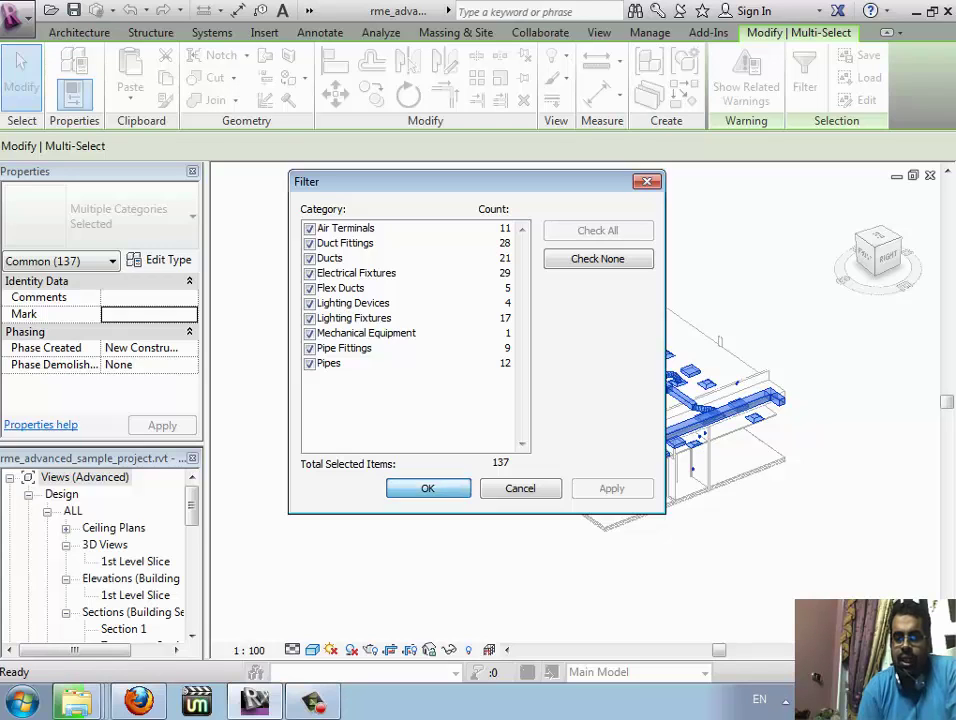
Accept all 137 filtered items, delete them, and open the 1st Level Slice 3D view
key(Return)
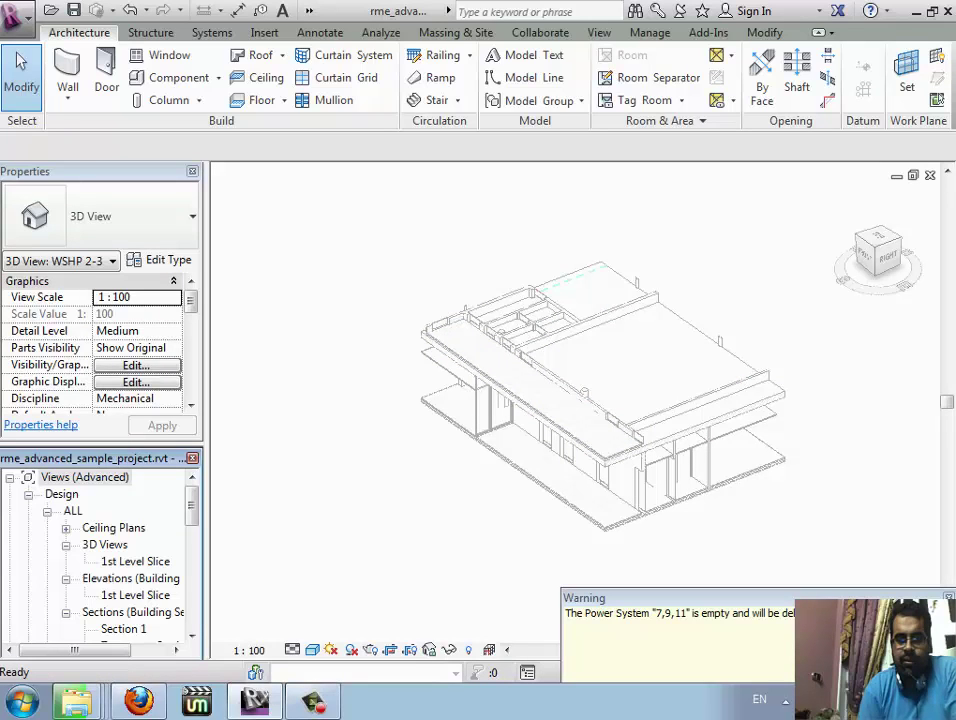
double_click(135, 561)
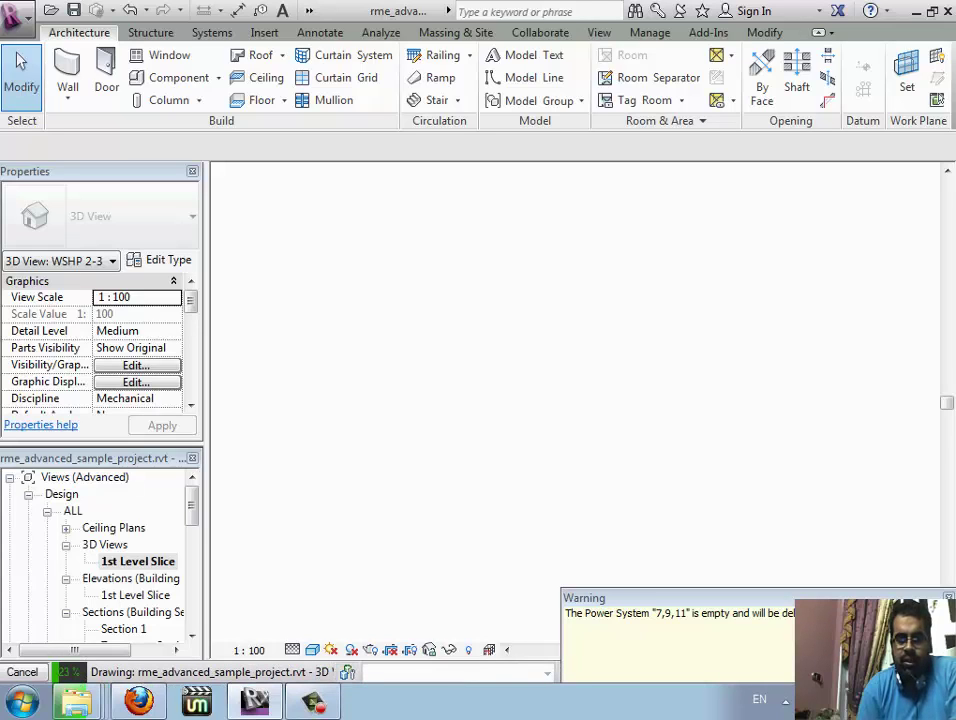
Interrupt the slow redraw of the 1st Level Slice 3D view
key(Escape)
key(Return)
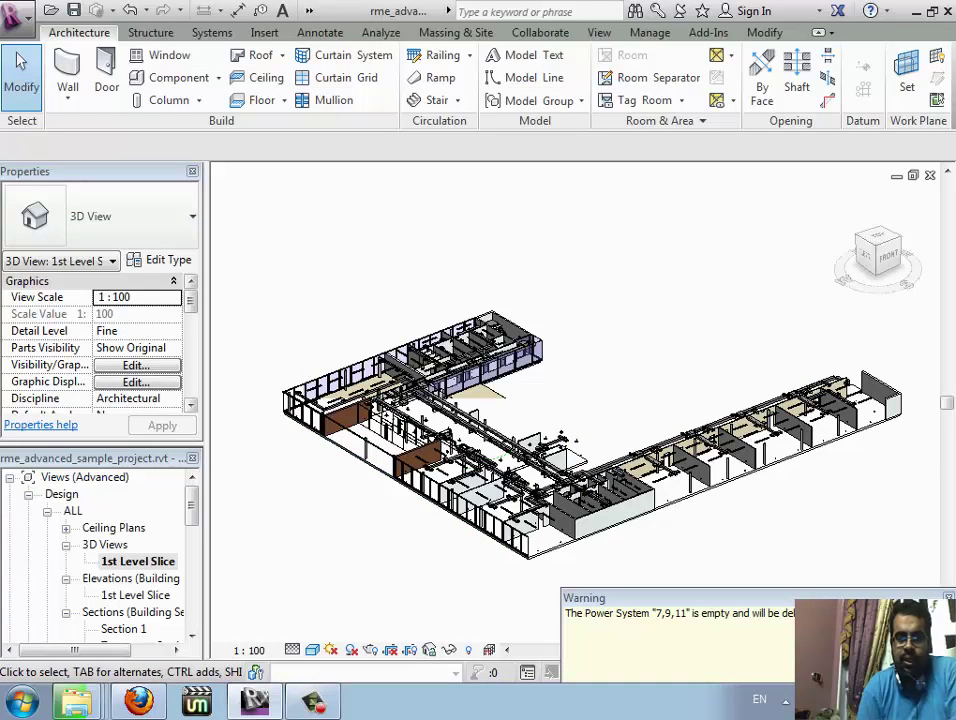
scroll(143, 357, down, 1)
scroll(143, 357, down, 1)
scroll(143, 357, down, 1)
scroll(110, 560, up, 1)
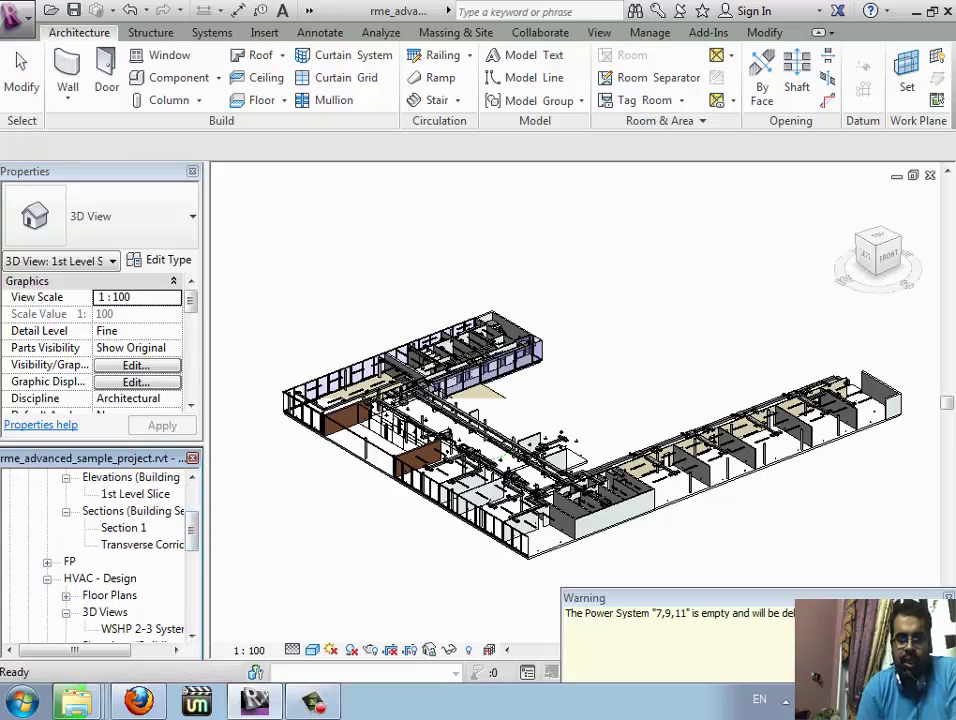
Collapse HVAC - Design, expand Lighting > Floor Plans and select Level 1 - Lighting Plan
click(47, 578)
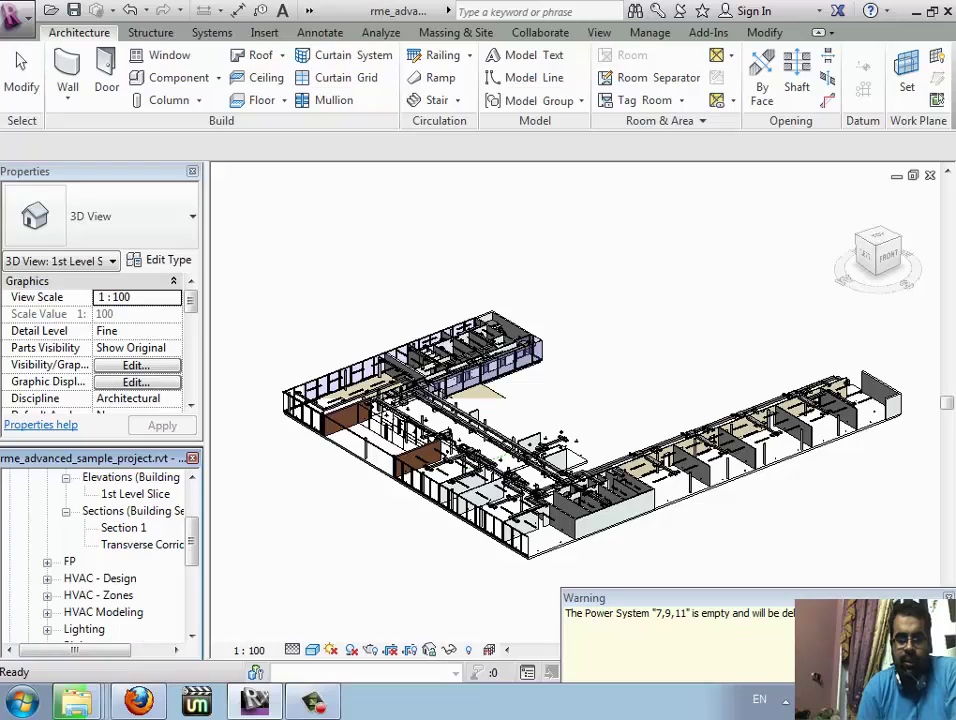
scroll(100, 560, down, 2)
scroll(100, 560, down, 2)
double_click(84, 561)
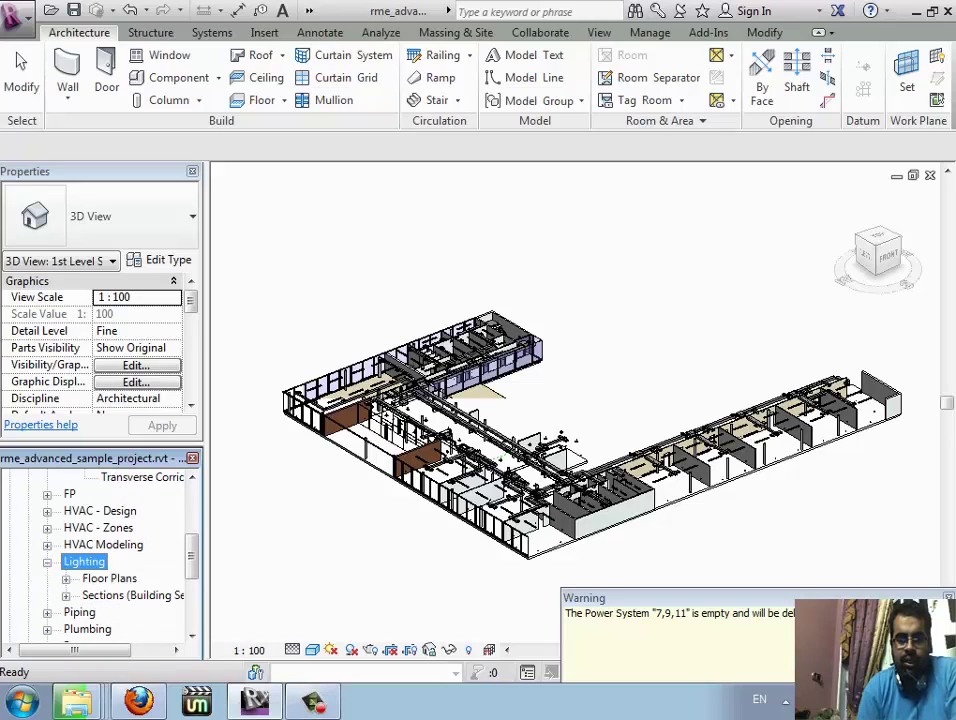
double_click(107, 578)
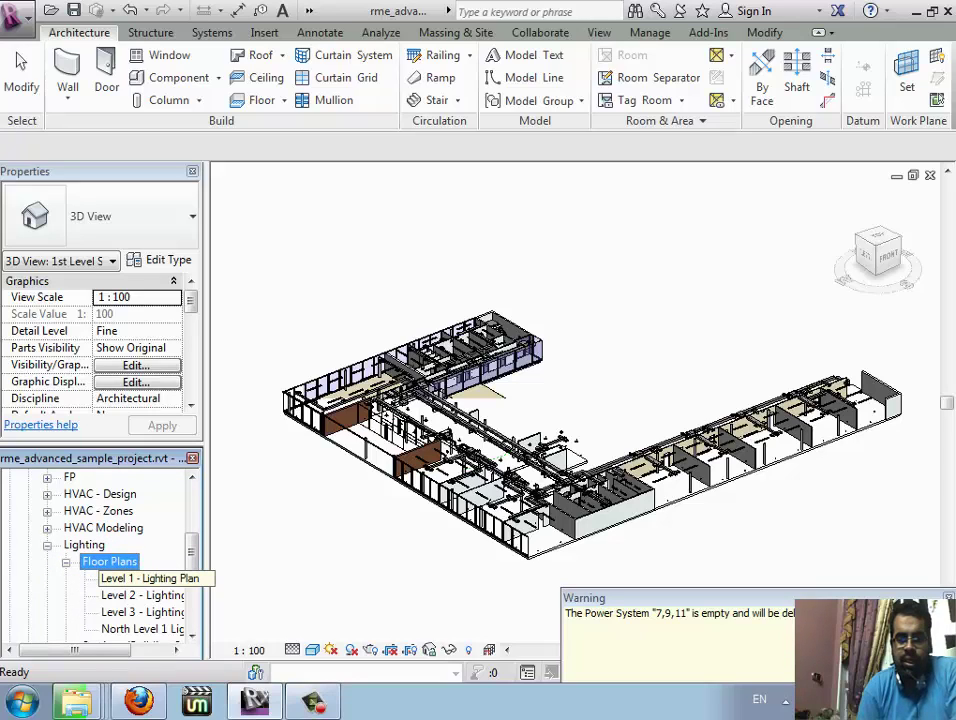
click(140, 578)
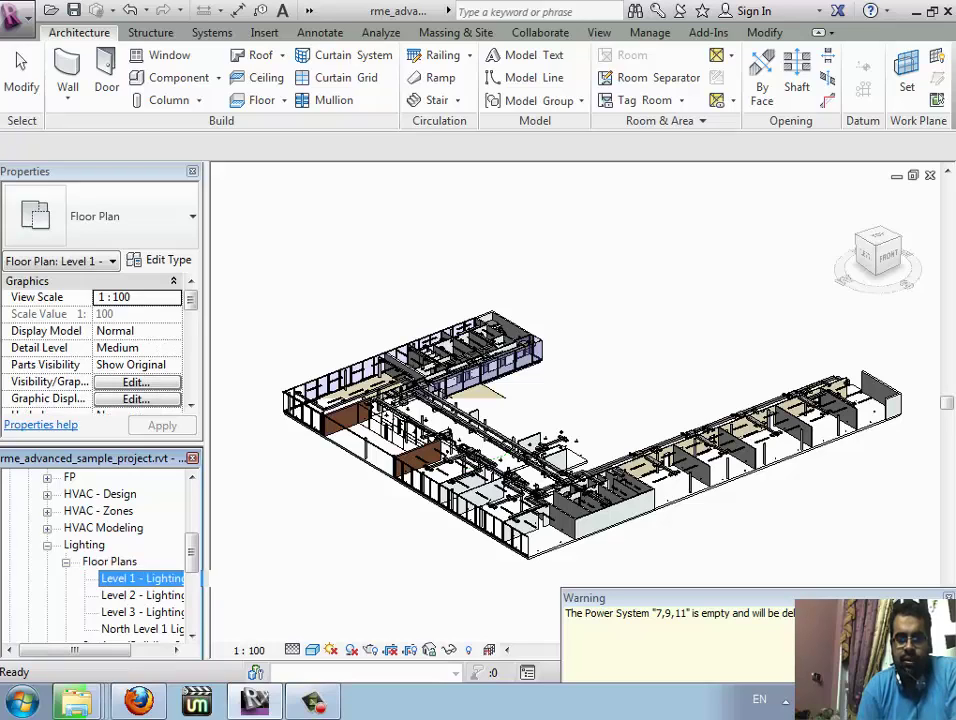
Open Level 1 - Lighting Plan from the Project Browser
double_click(140, 578)
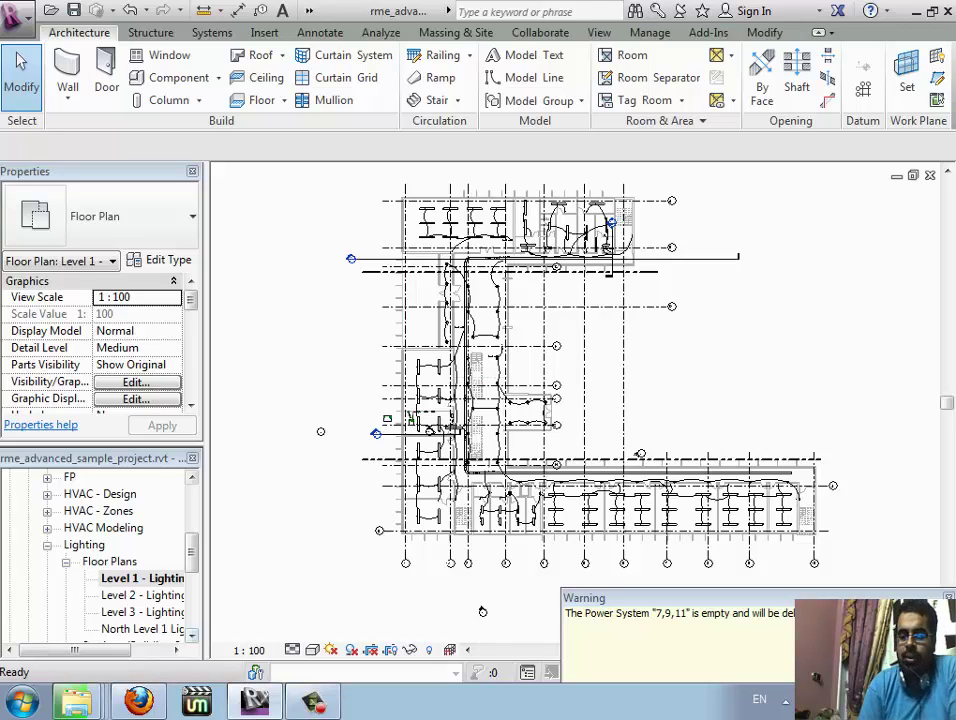
scroll(120, 545, down, 2)
scroll(120, 545, down, 1)
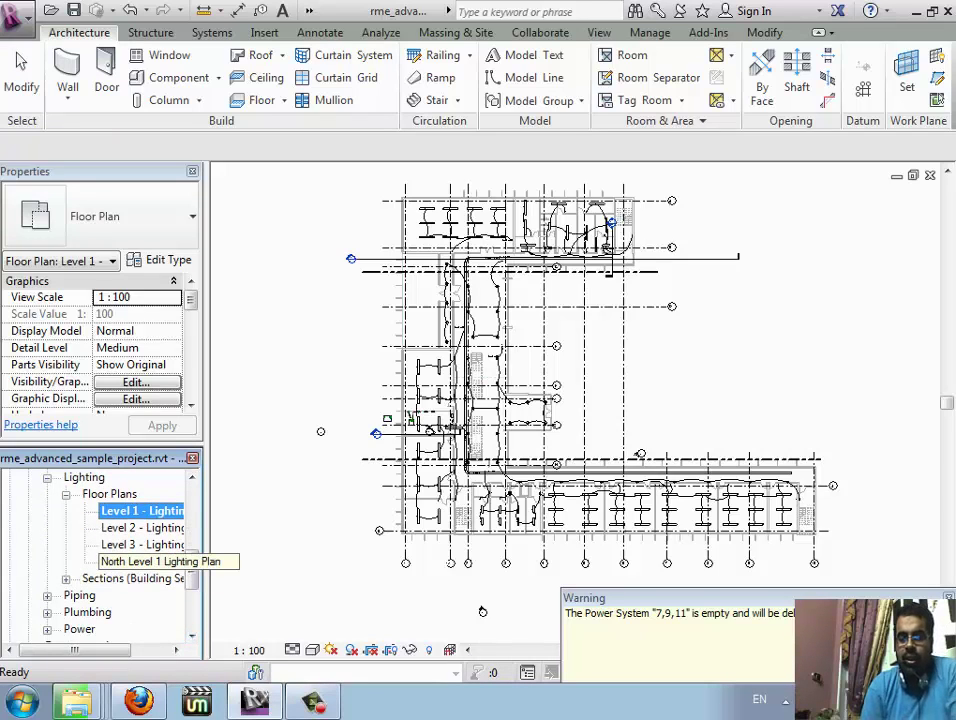
scroll(120, 545, up, 2)
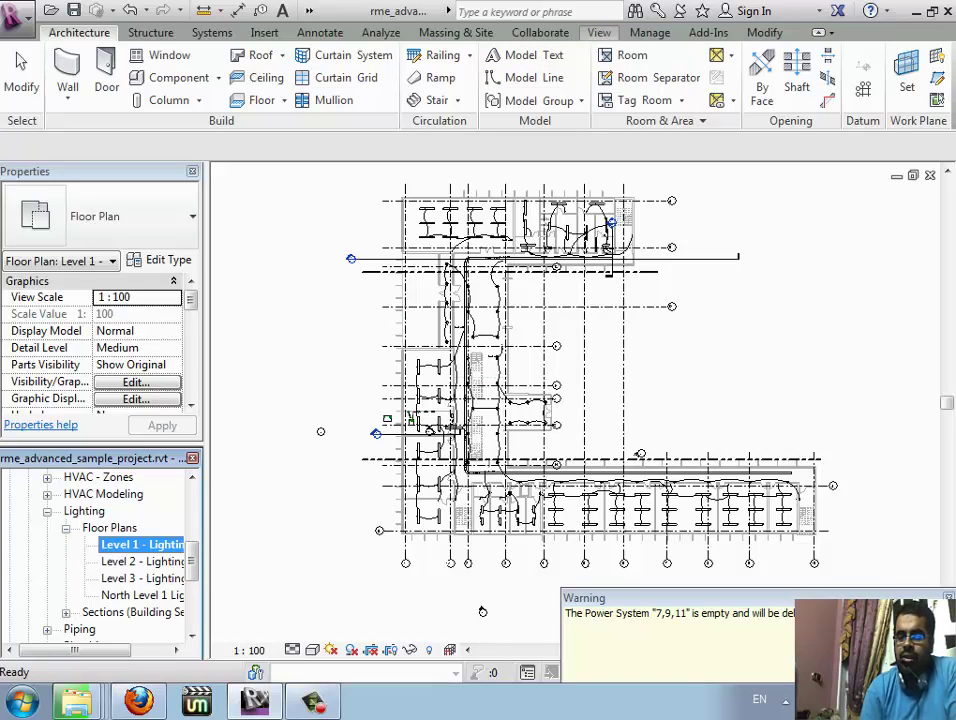
click(599, 32)
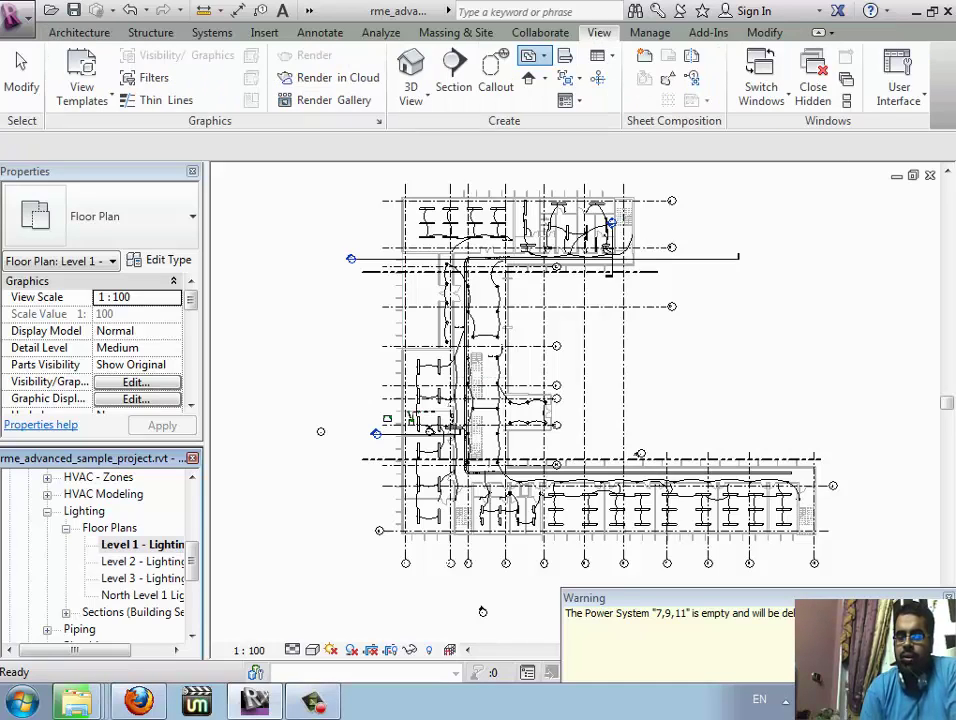
Create a Level 2 reflected ceiling plan, allowing duplicates of existing views
click(531, 55)
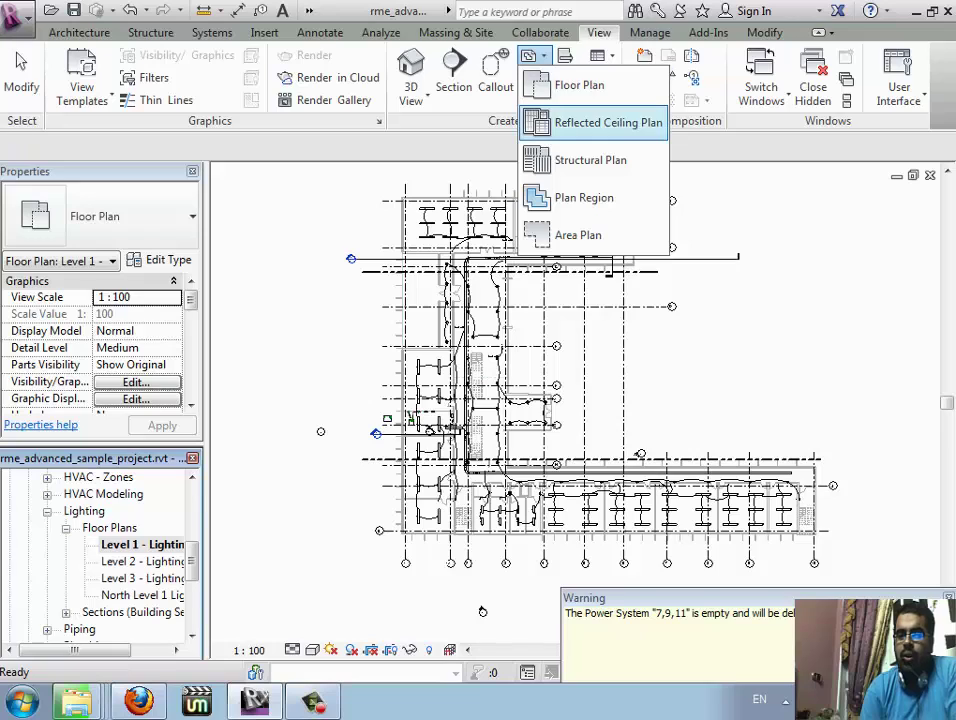
click(560, 122)
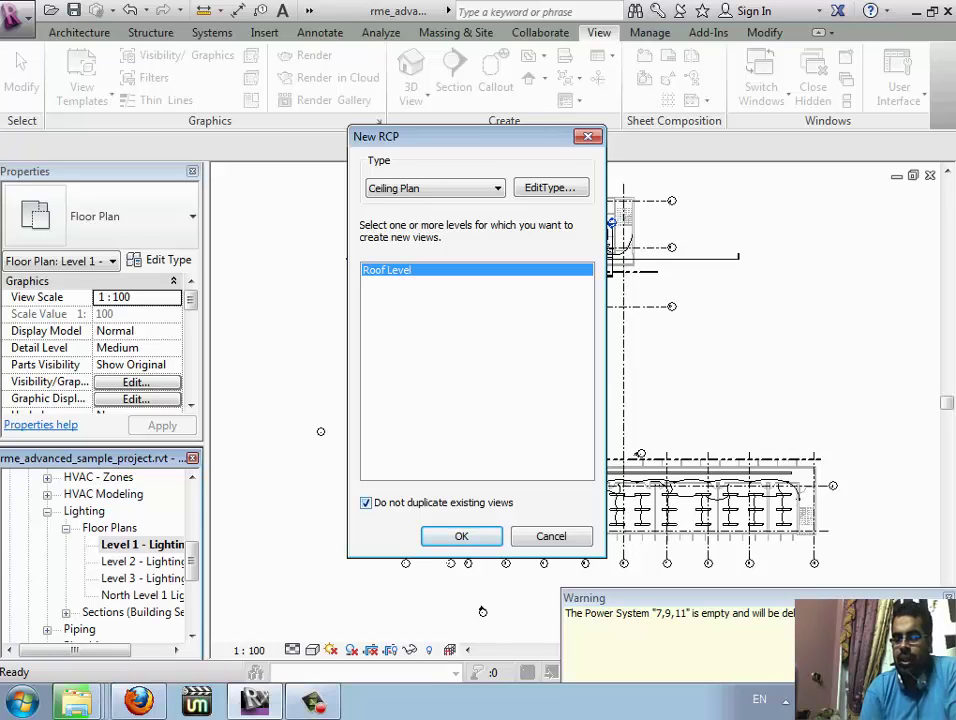
click(366, 502)
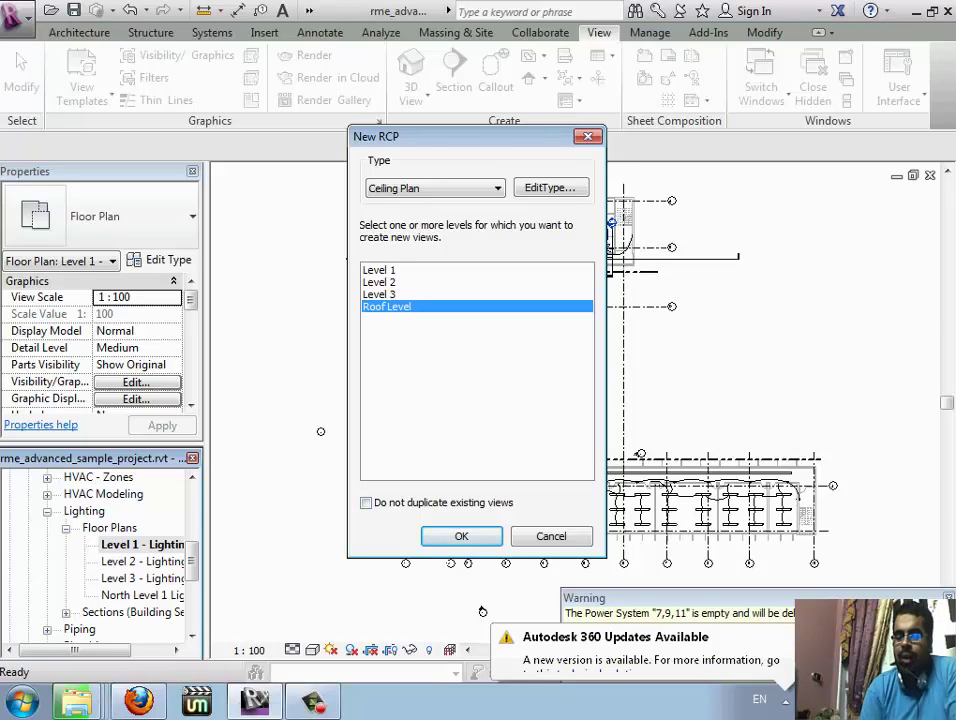
key(Up)
key(Up)
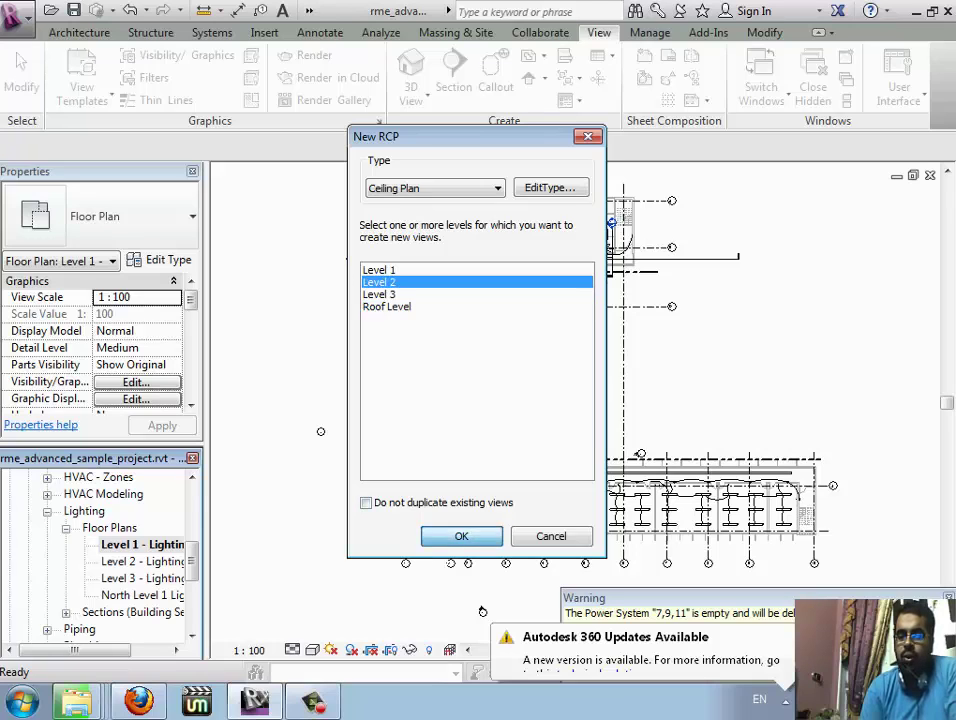
key(Return)
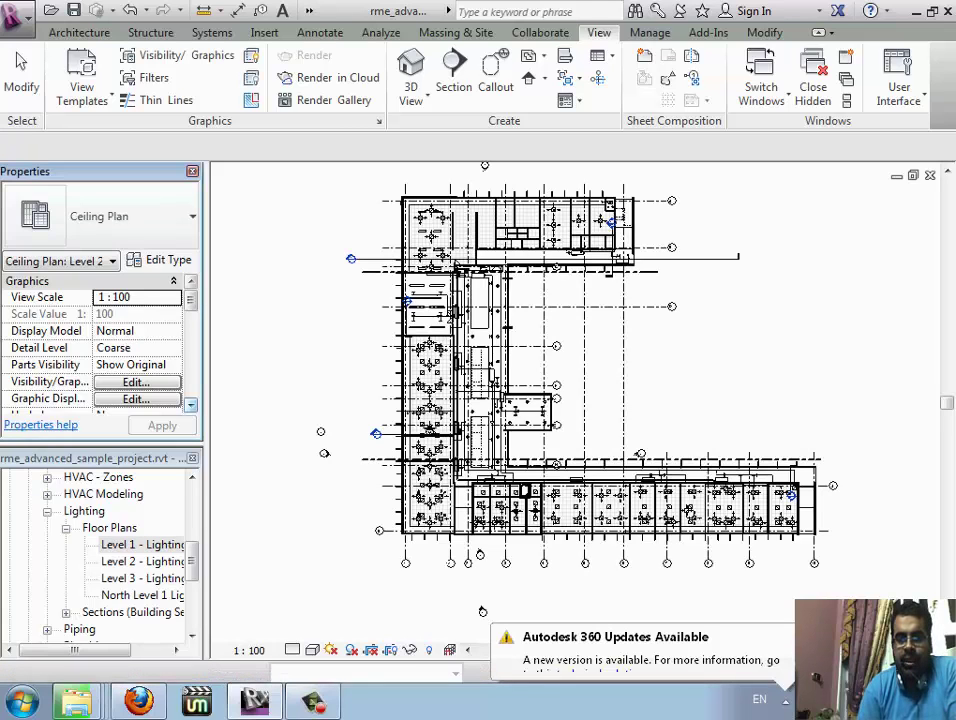
Set the ceiling plan's Discipline to Electrical
scroll(143, 302, down, 1)
scroll(143, 302, down, 2)
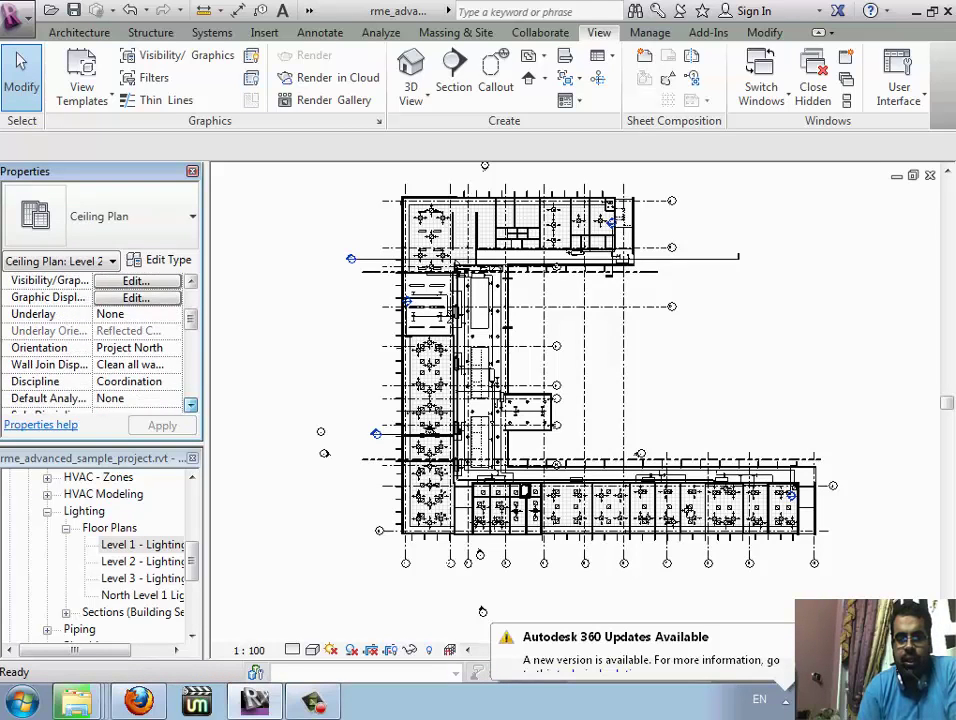
scroll(143, 302, down, 1)
click(130, 364)
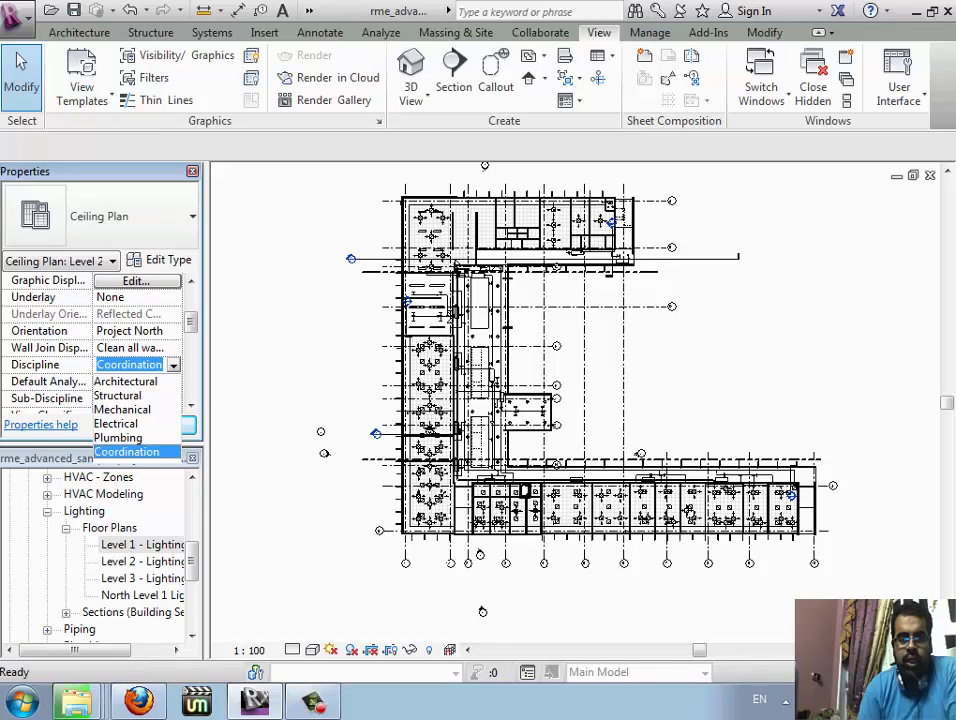
key(Up)
key(Up)
key(Return)
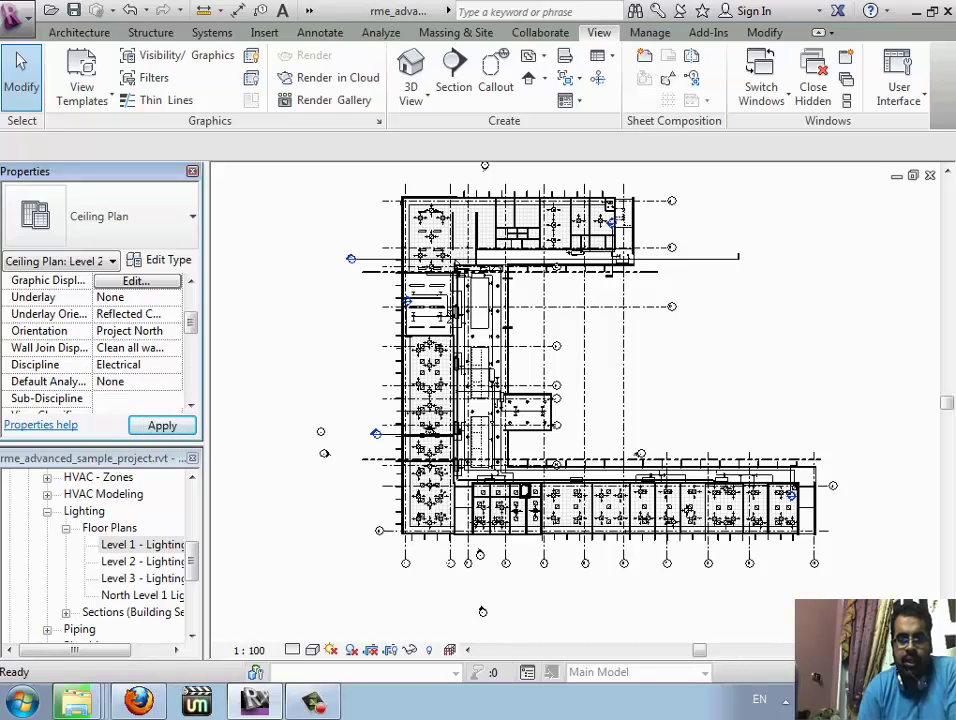
Set the ceiling plan's Sub-Discipline to Lighting
click(130, 398)
click(173, 398)
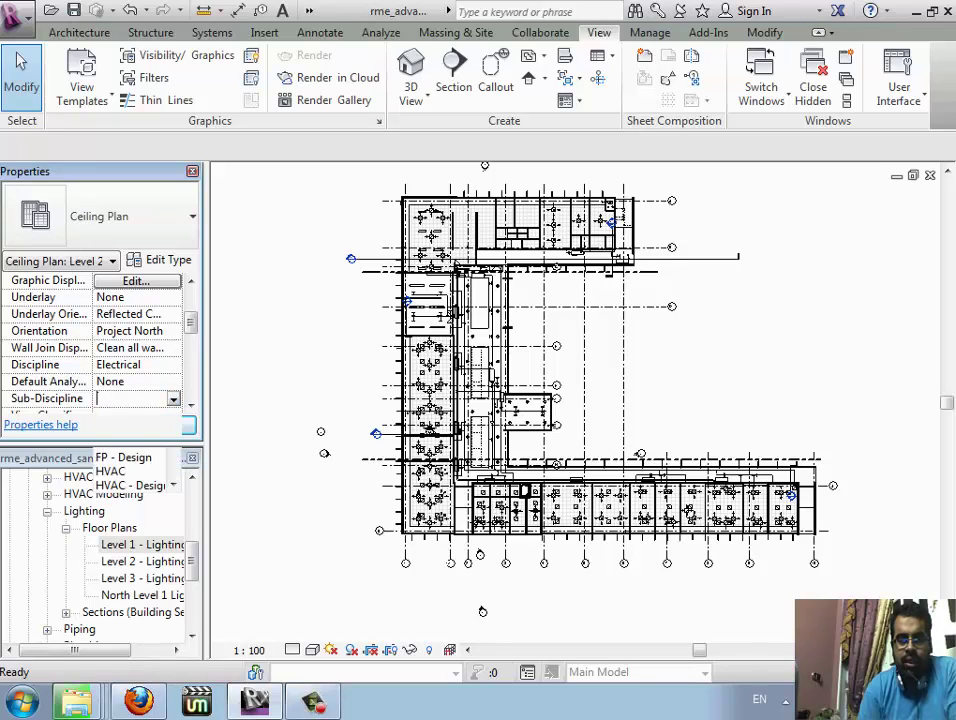
click(173, 398)
click(173, 398)
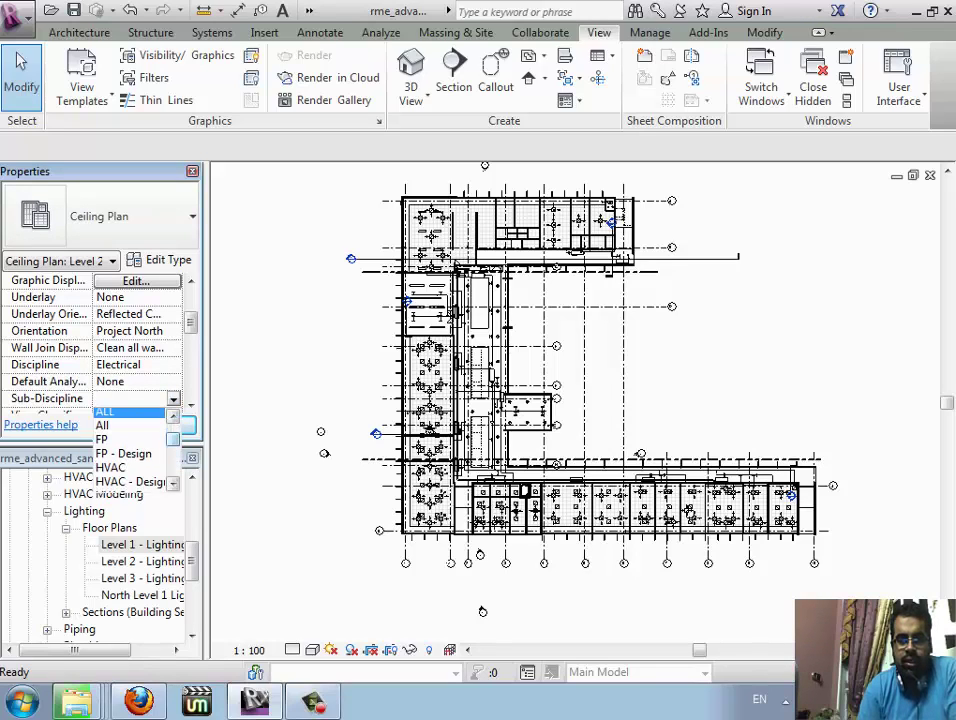
scroll(130, 450, down, 2)
scroll(130, 450, down, 1)
scroll(130, 450, down, 3)
scroll(130, 450, up, 1)
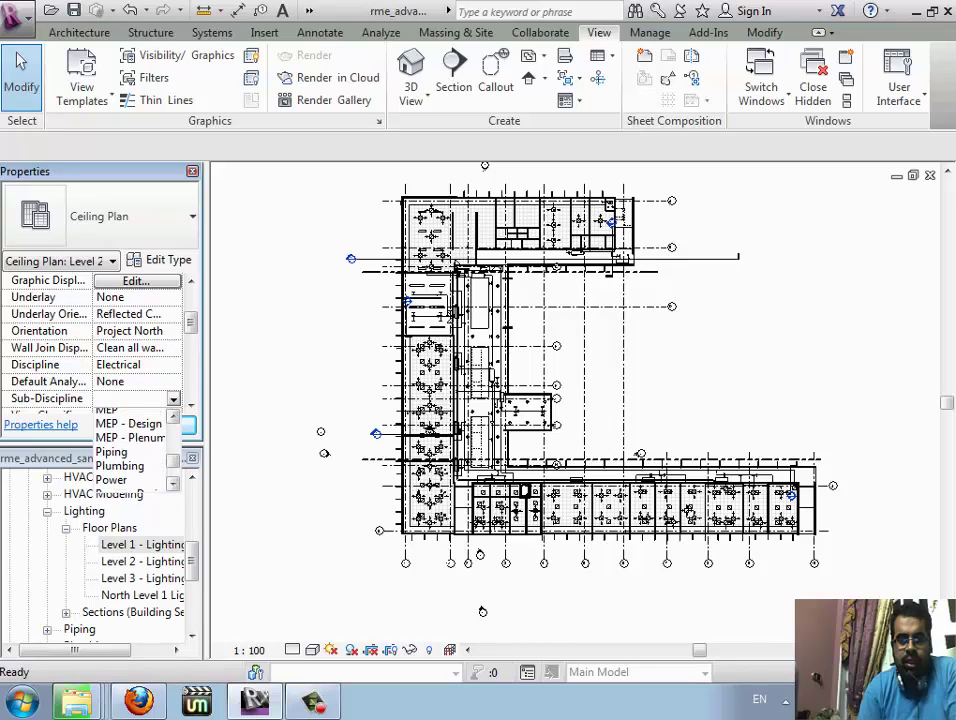
scroll(130, 450, up, 3)
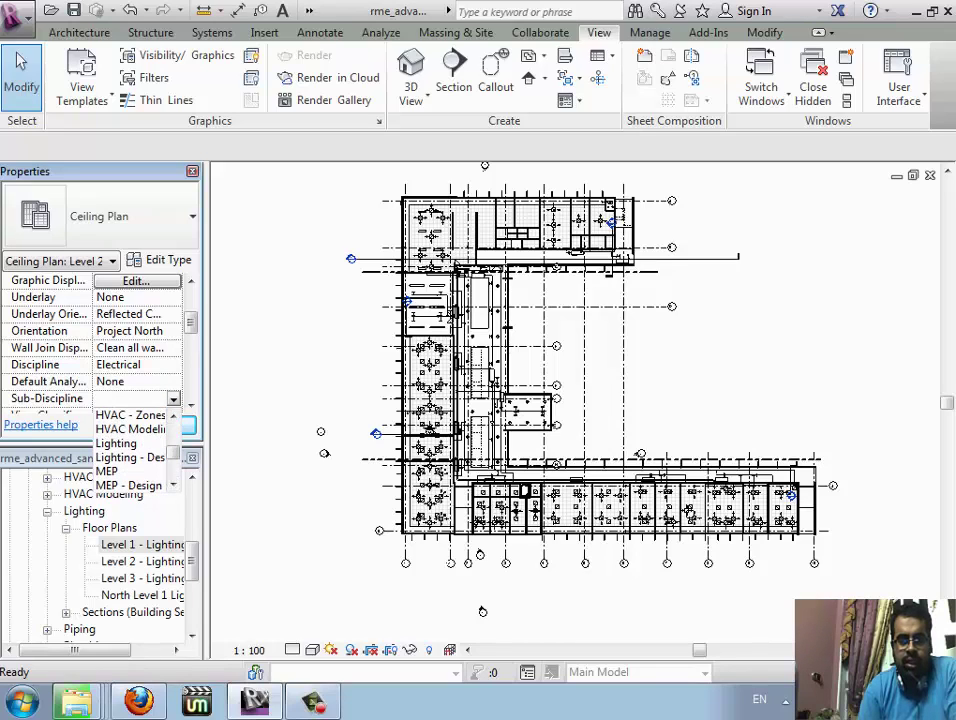
click(116, 443)
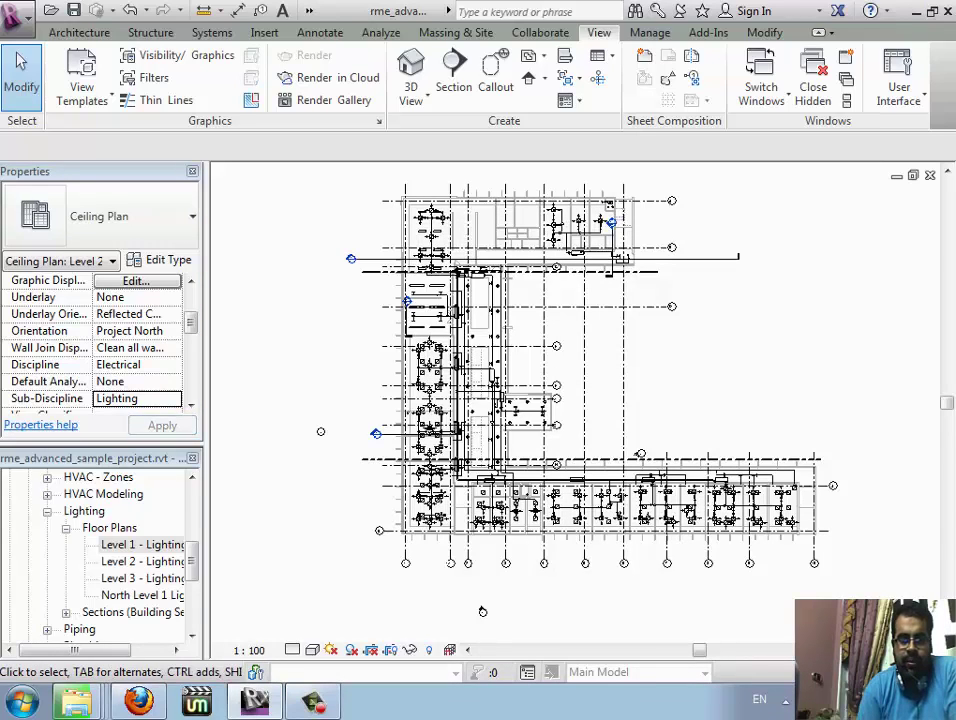
Zoom into a room's ceiling grid and bring up the Systems tab's Electrical tools
scroll(482, 611, up, 5)
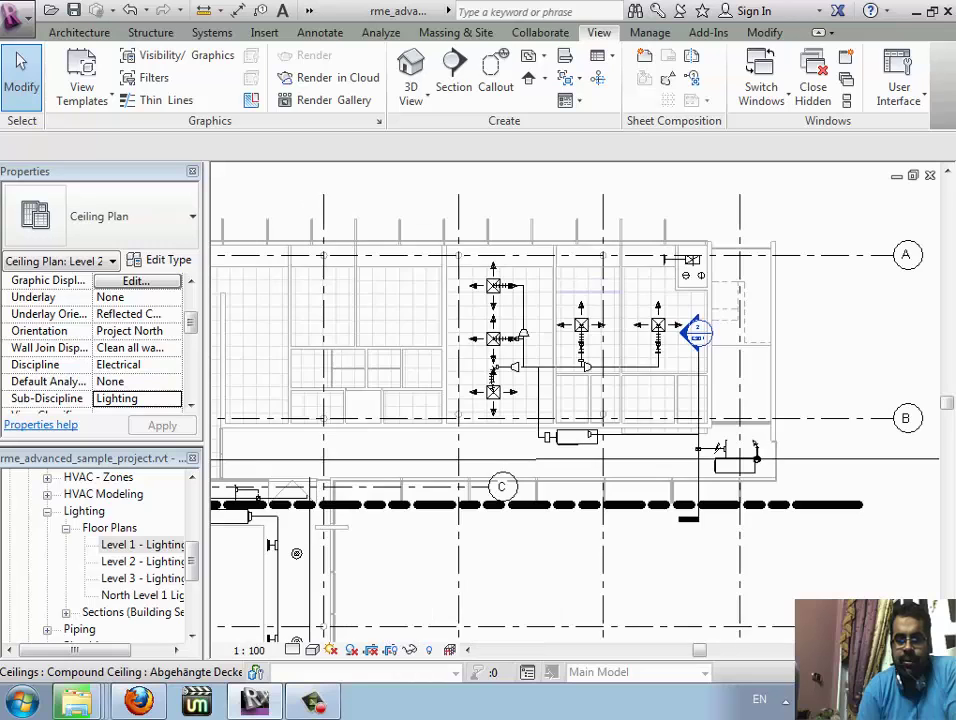
middle_drag(660, 419, 806, 435)
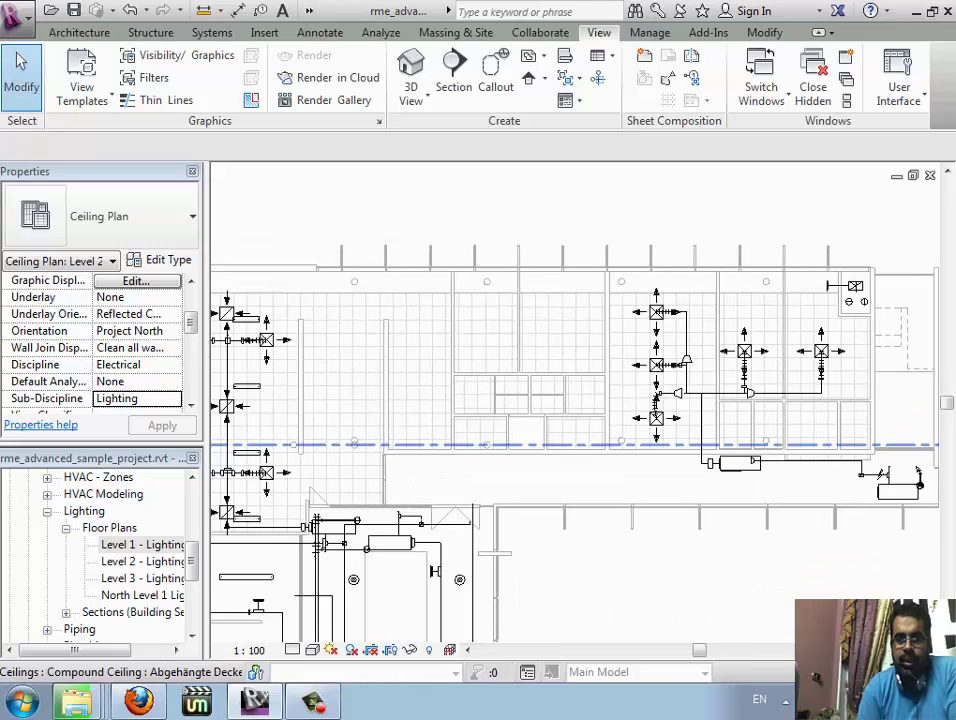
scroll(806, 435, up, 1)
scroll(348, 412, up, 3)
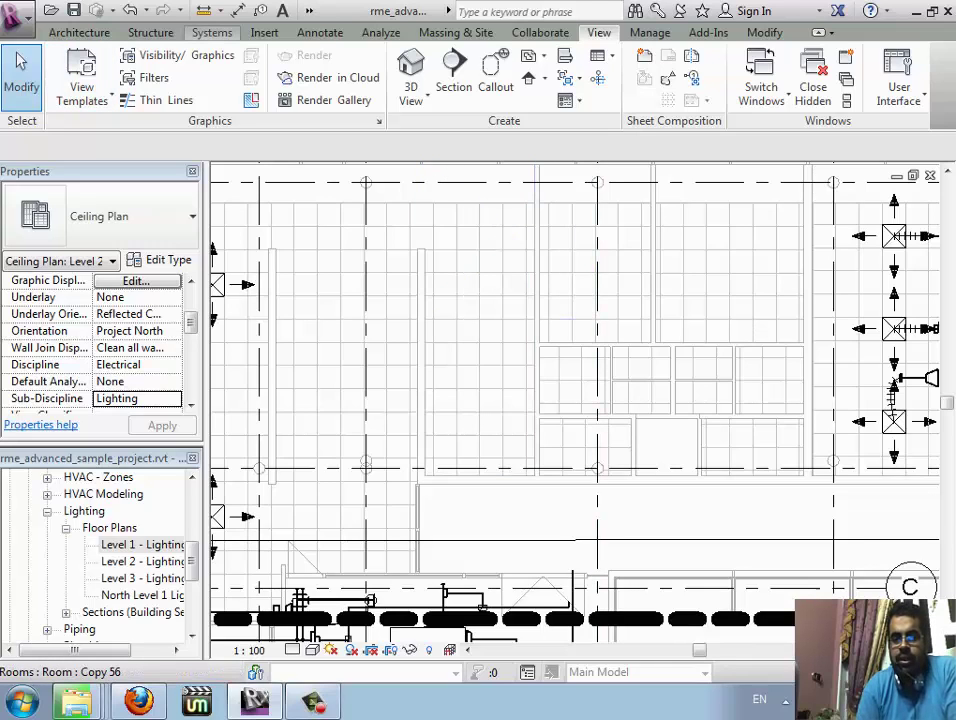
click(212, 32)
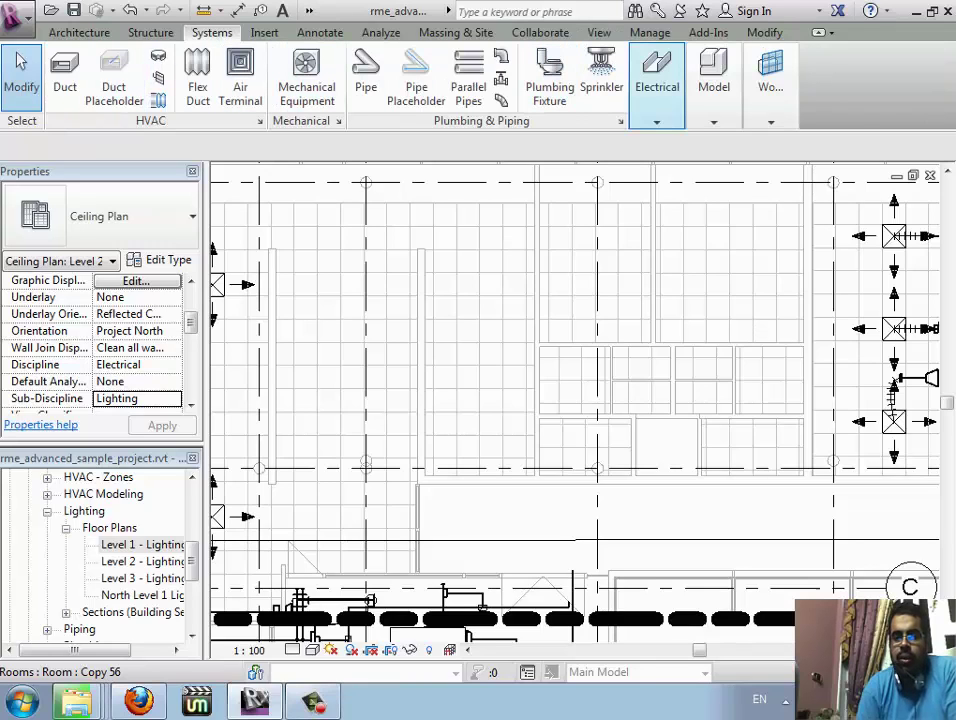
click(656, 90)
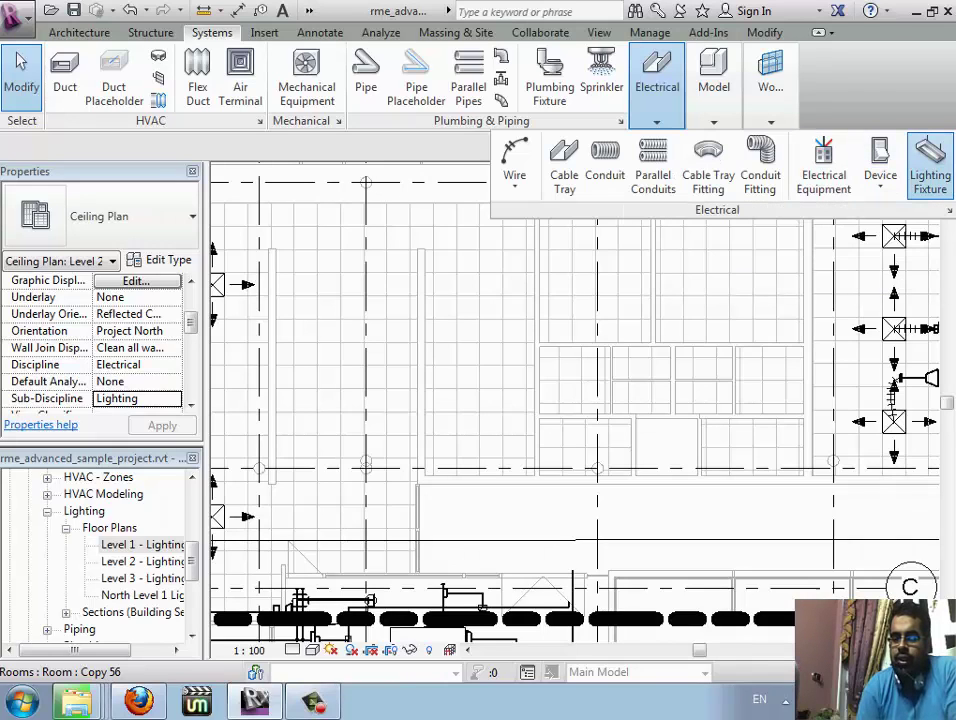
Start Lighting Fixture placement with the M_Plain Recessed 600x600 - 277 type
click(930, 160)
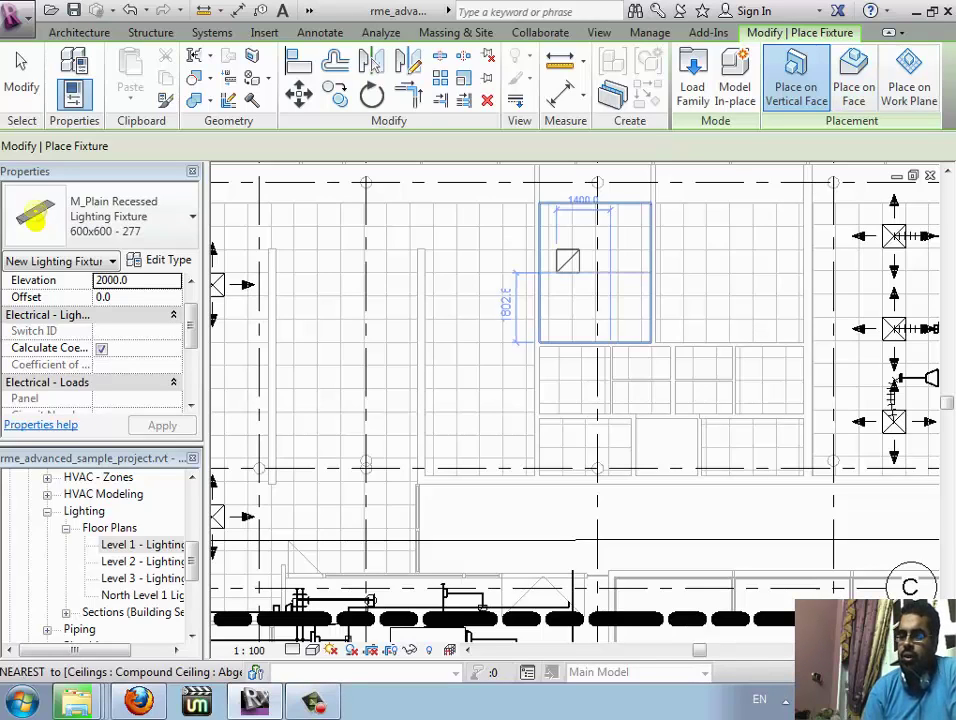
Set placement to the ceiling face and drop one M_Plain Recessed 600x600 - 277 fixture on a grid tile
click(853, 72)
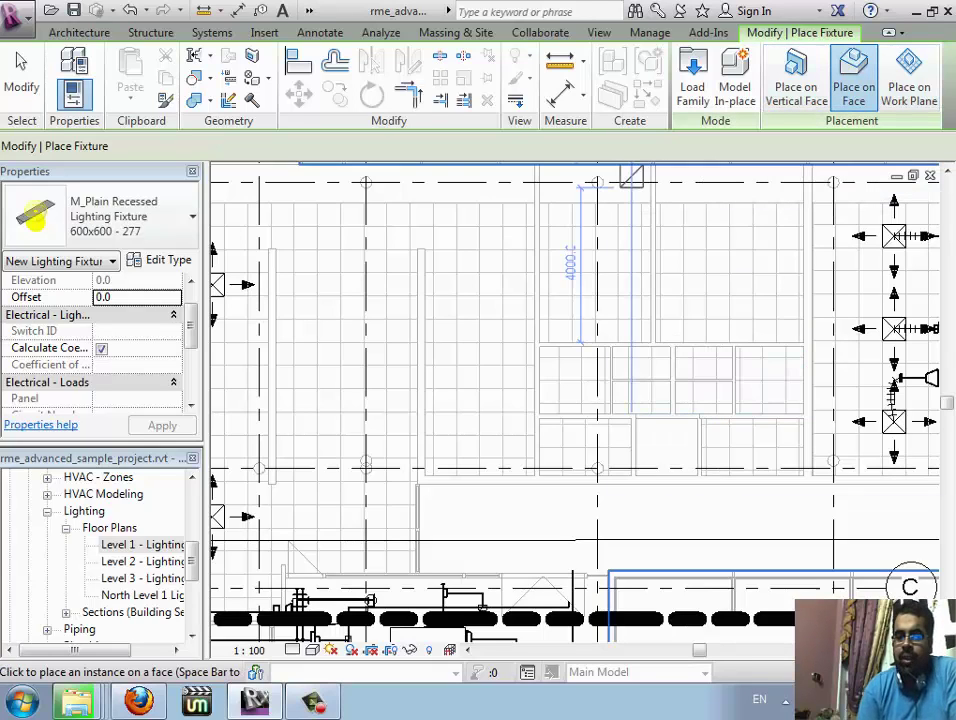
scroll(487, 380, up, 2)
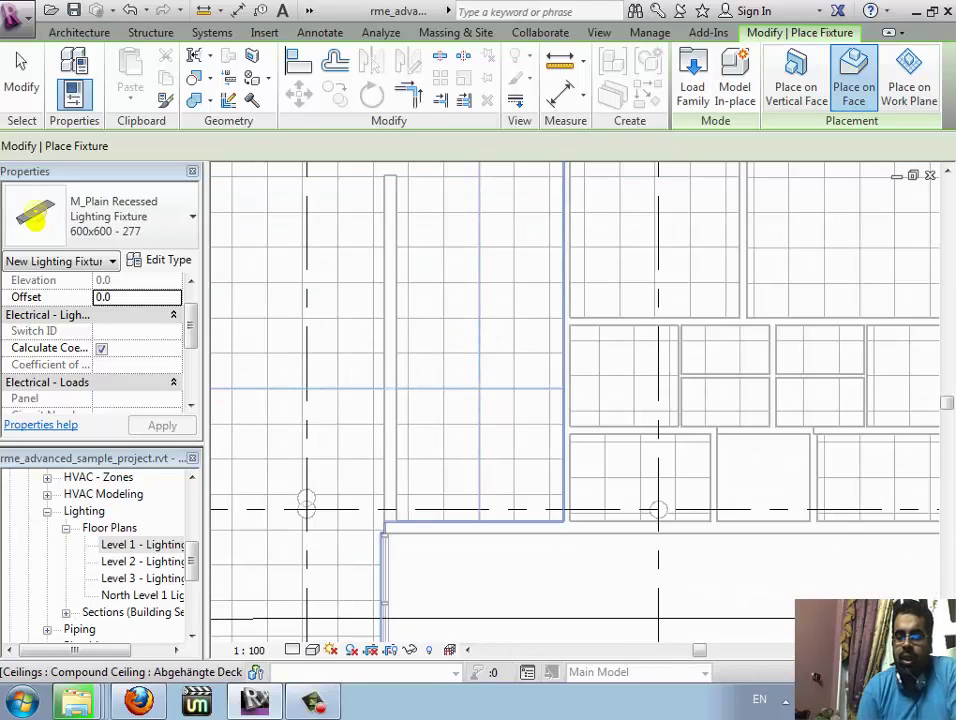
scroll(466, 361, up, 2)
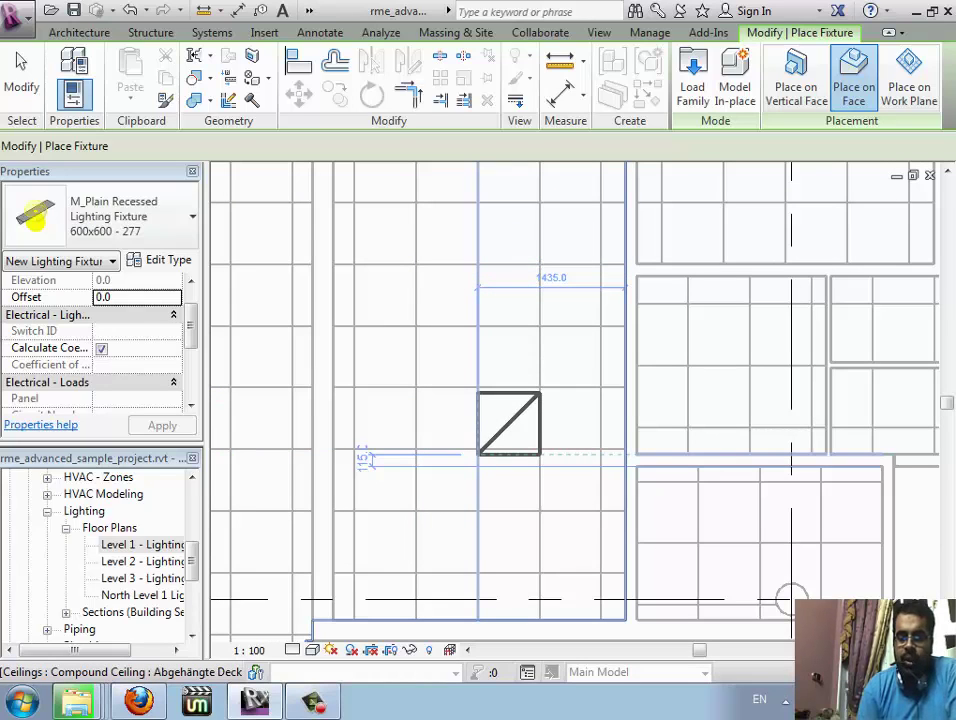
click(480, 453)
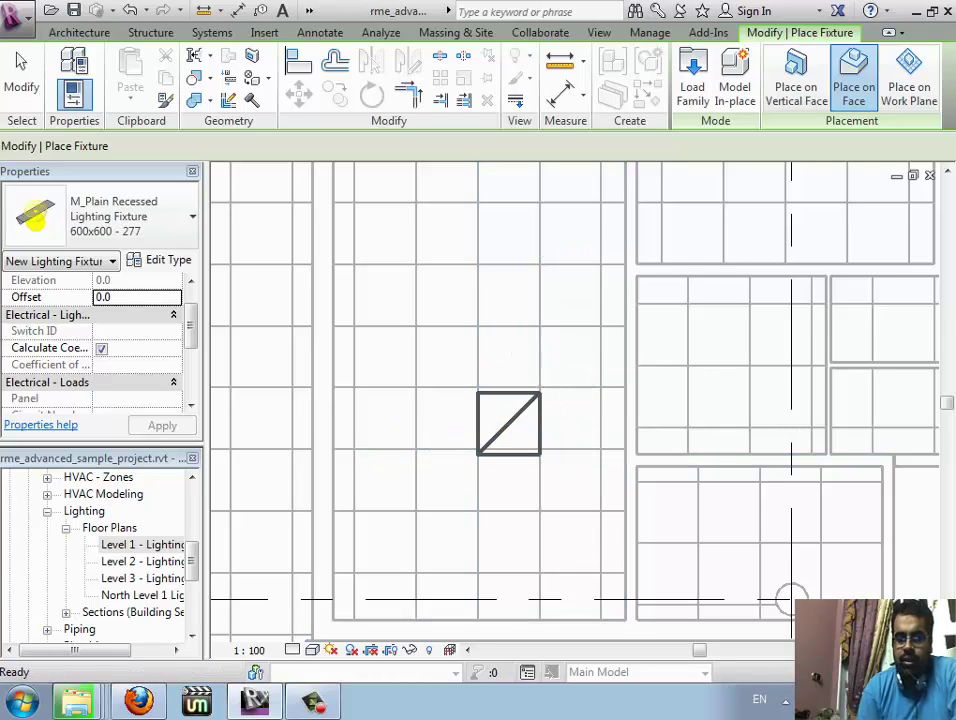
End placement and align the fixture's edge to a ceiling grid line with AL
key(Escape)
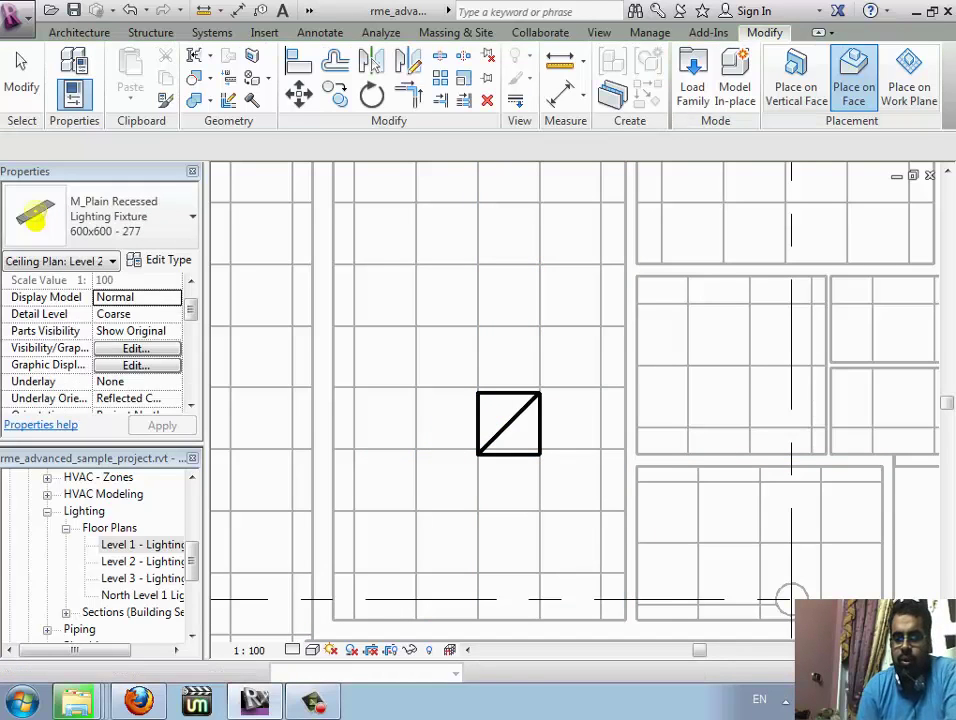
key(a)
key(l)
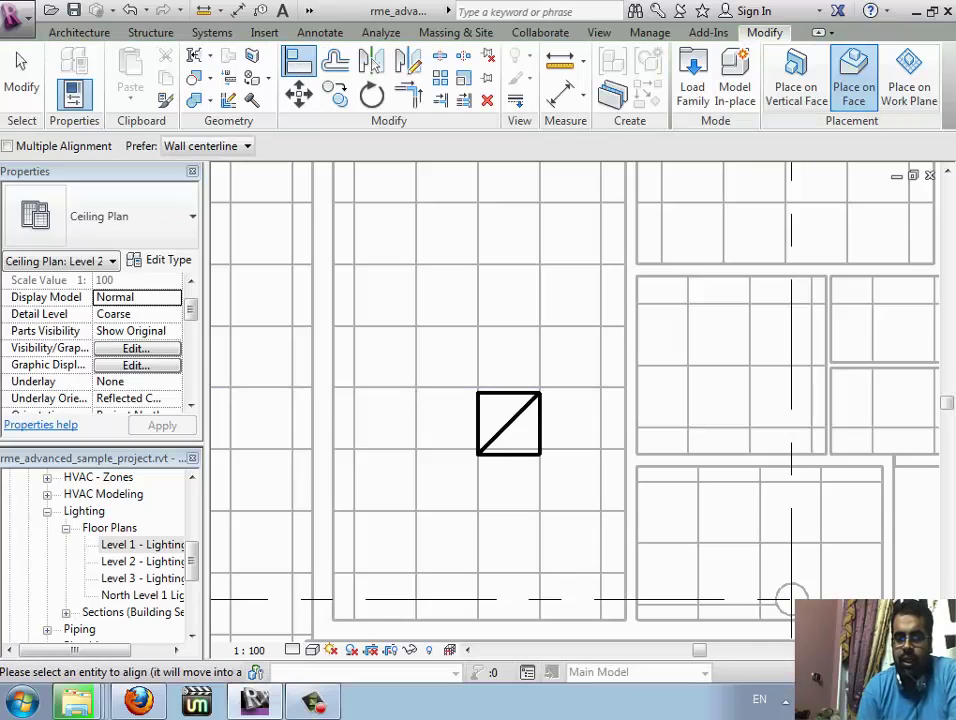
click(509, 393)
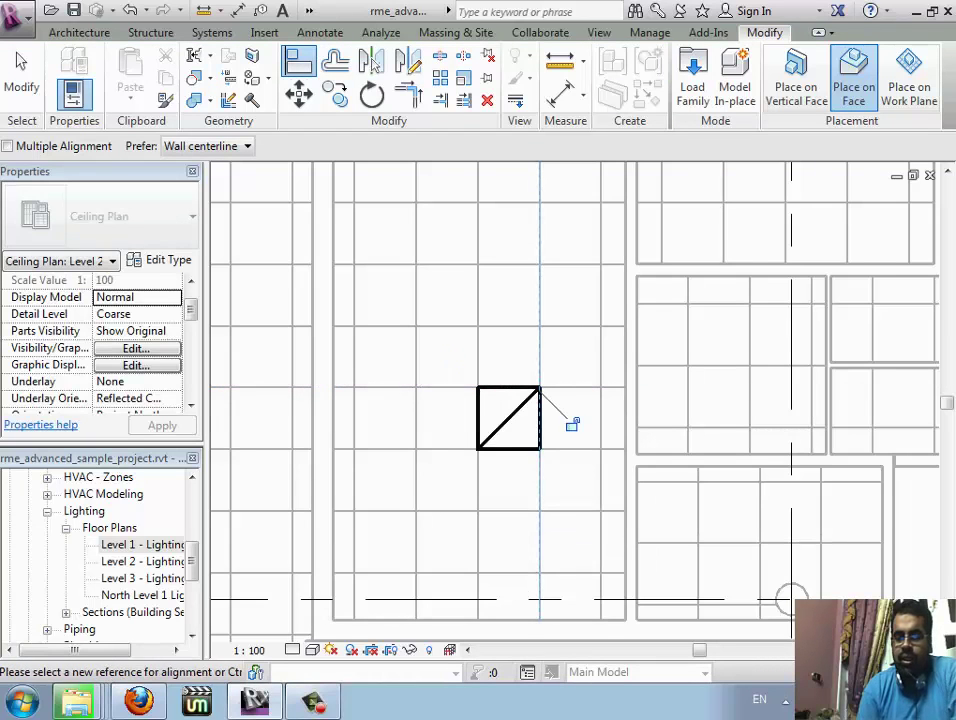
key(Escape)
key(Escape)
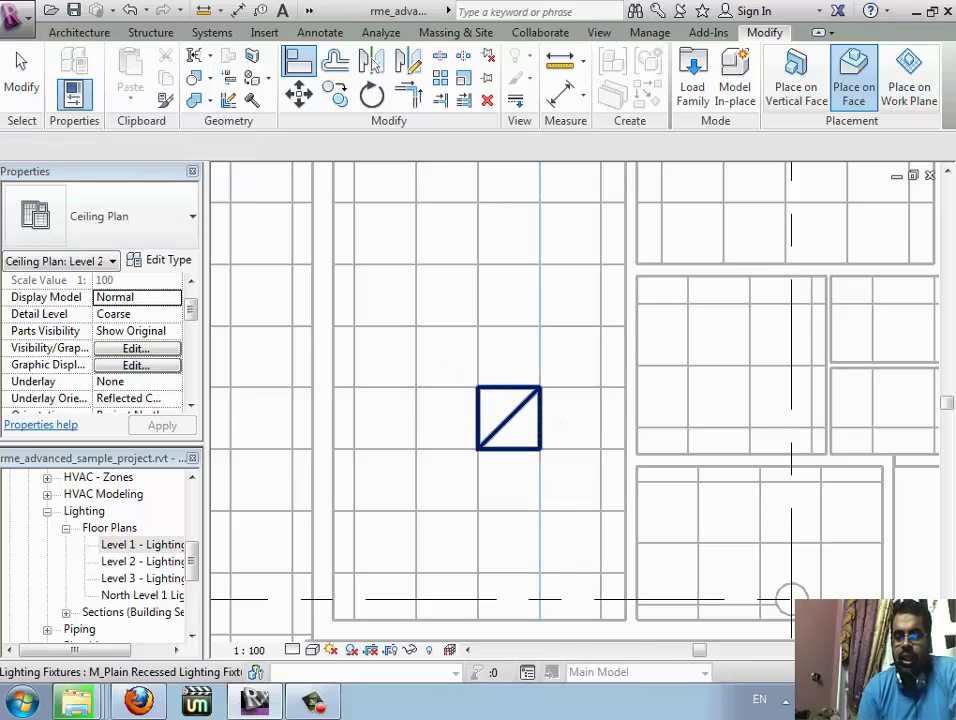
Move the placed fixture up to its new position in the right column
click(508, 418)
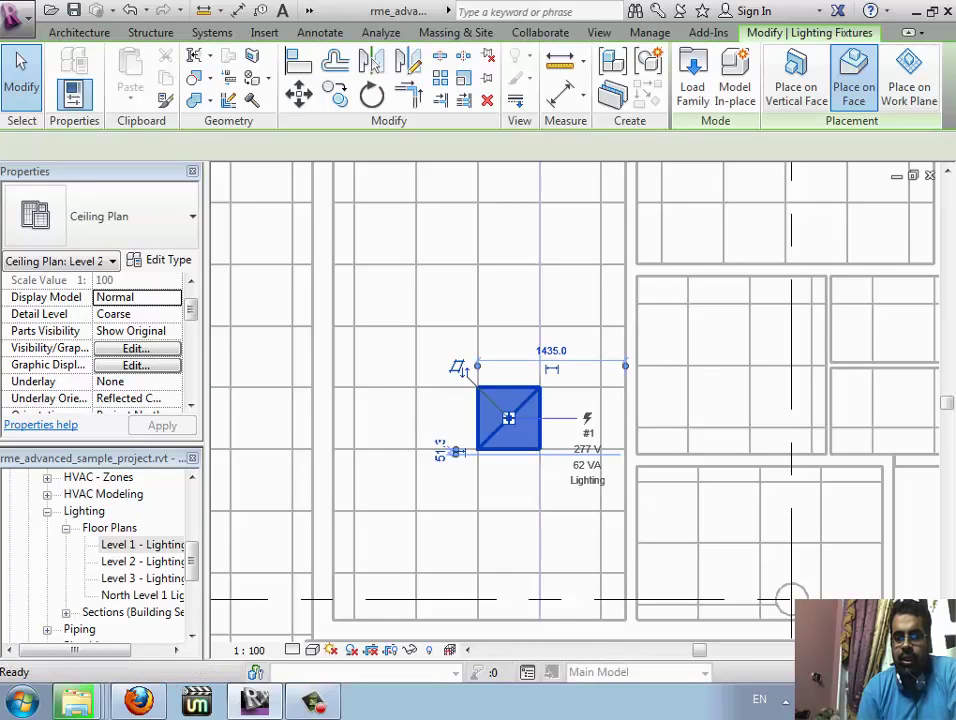
key(m)
key(v)
click(477, 450)
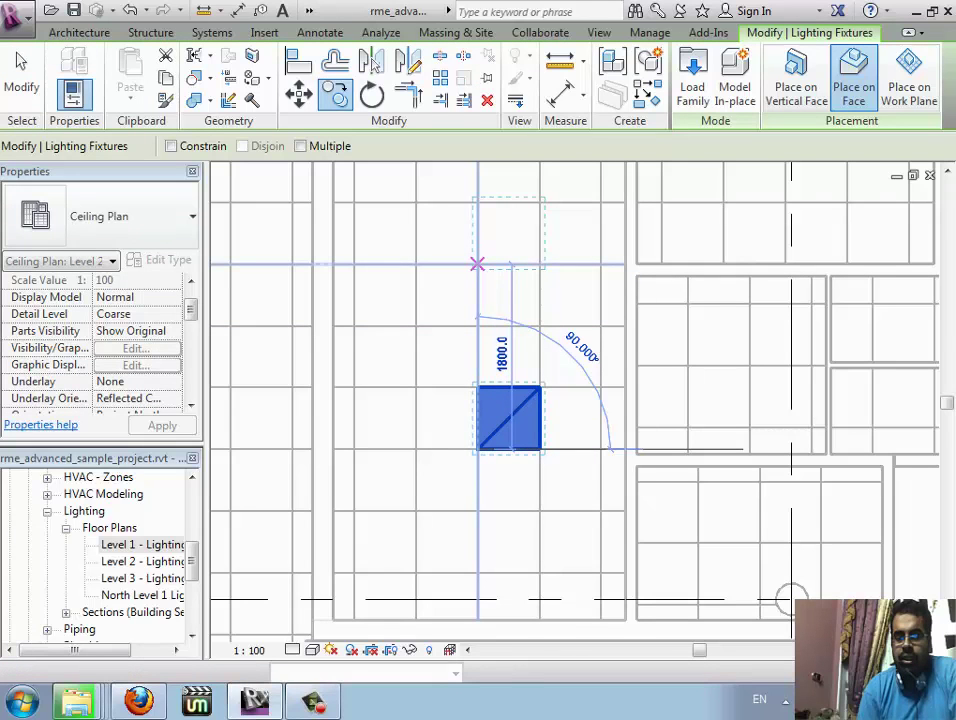
click(477, 264)
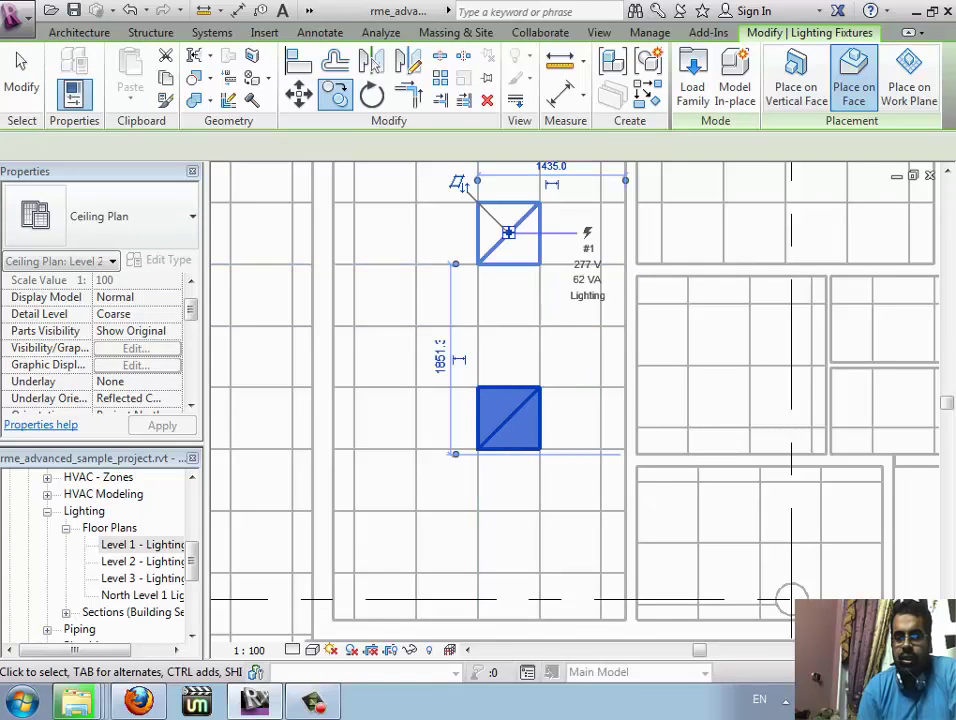
scroll(460, 343, down, 1)
scroll(466, 345, down, 1)
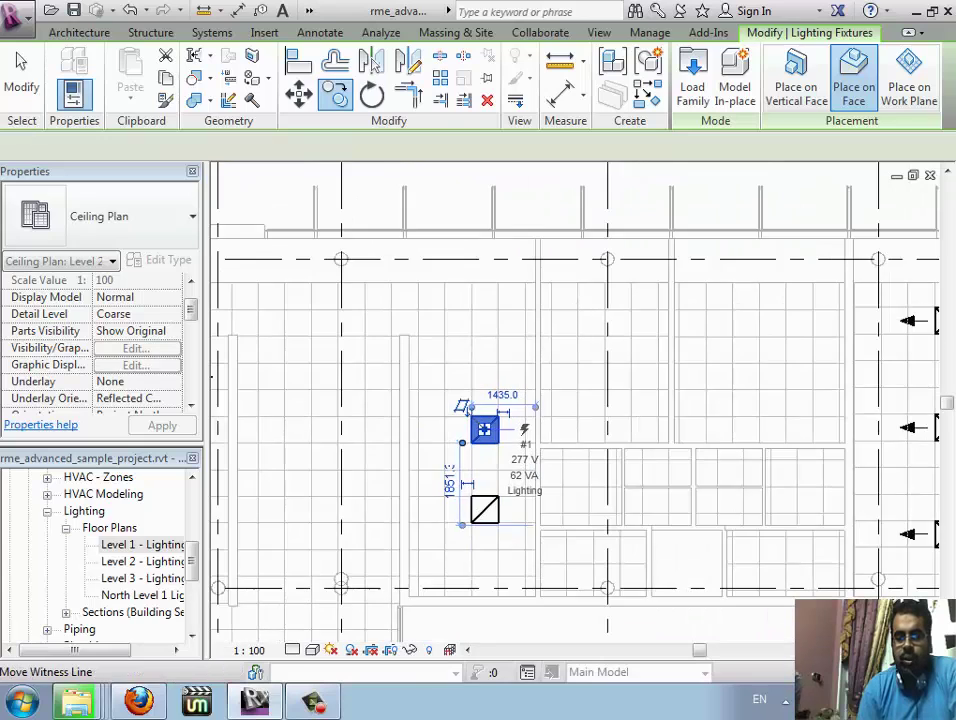
scroll(466, 400, up, 1)
Copy the fixture with Move (Multiple checked) to the top-right spot and three left-column positions
key(m)
key(v)
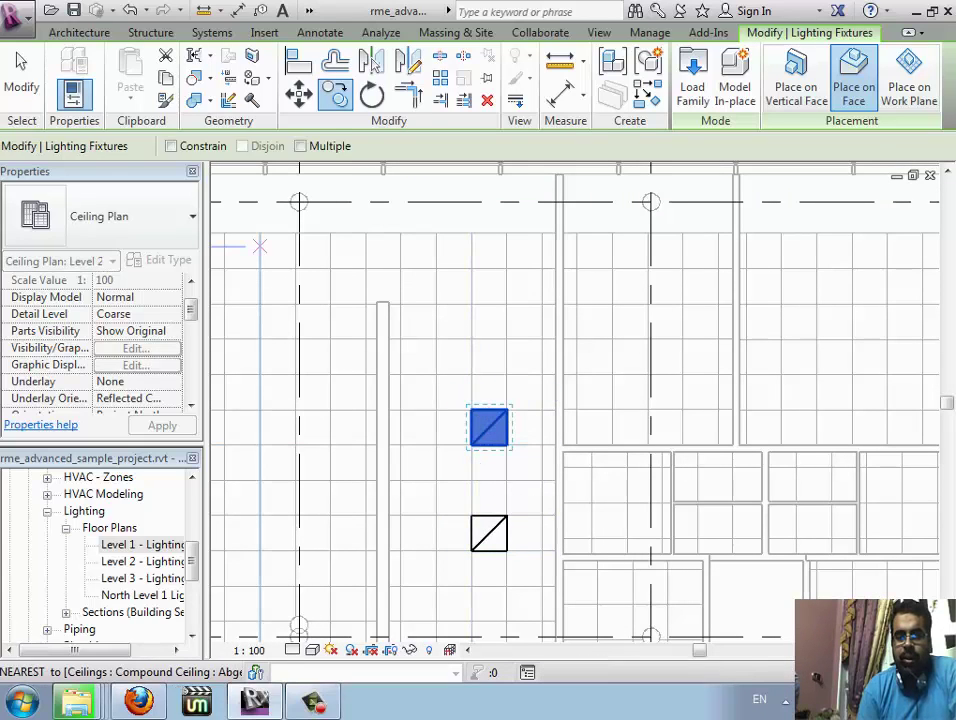
click(300, 146)
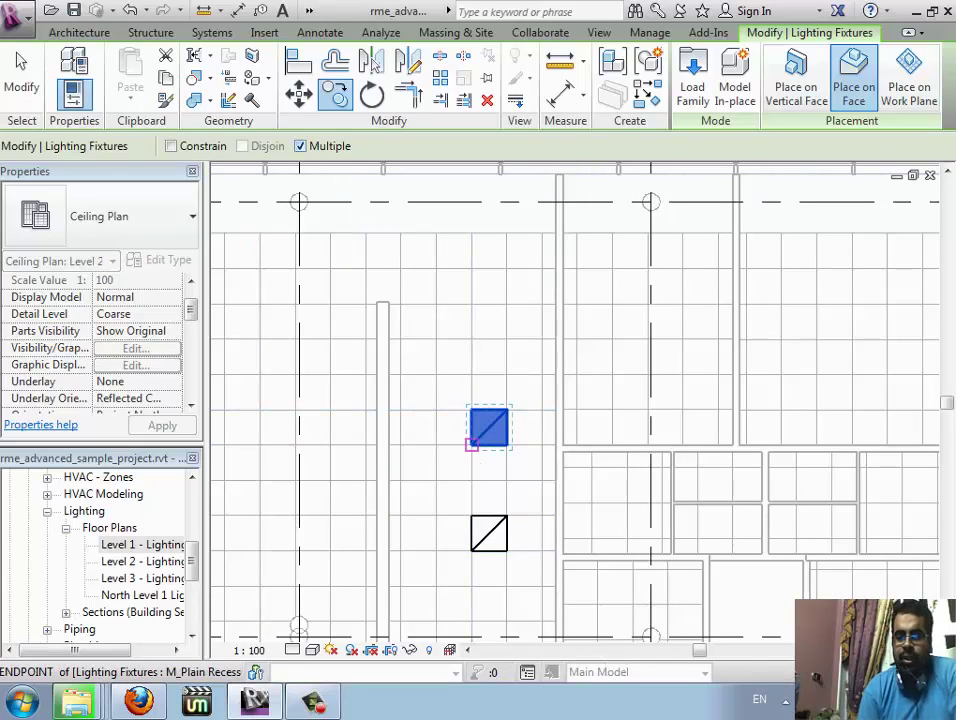
click(471, 446)
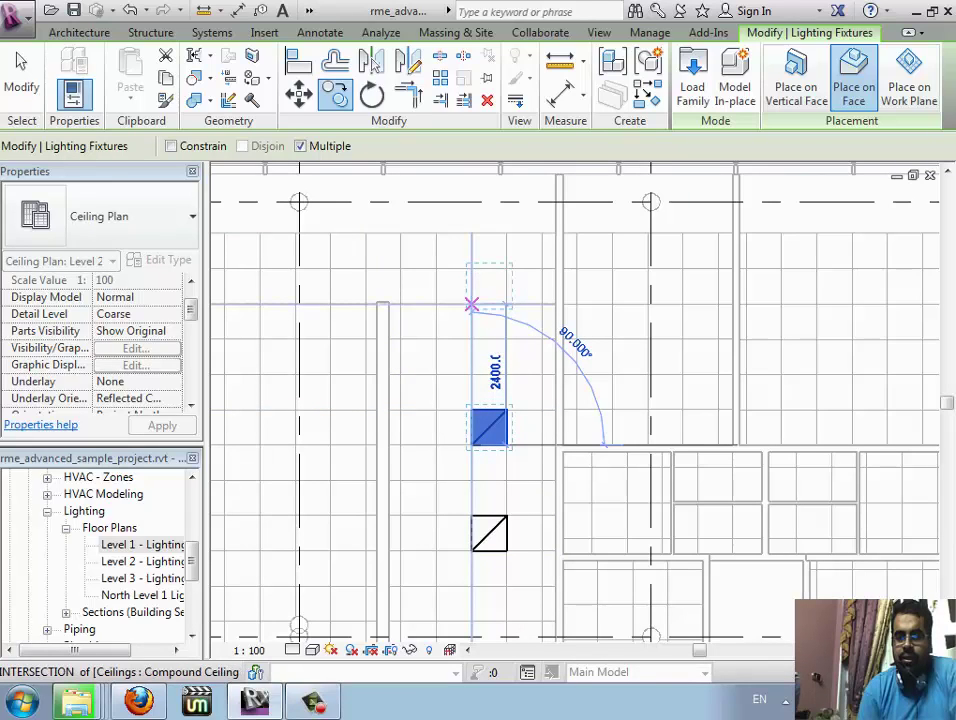
click(471, 304)
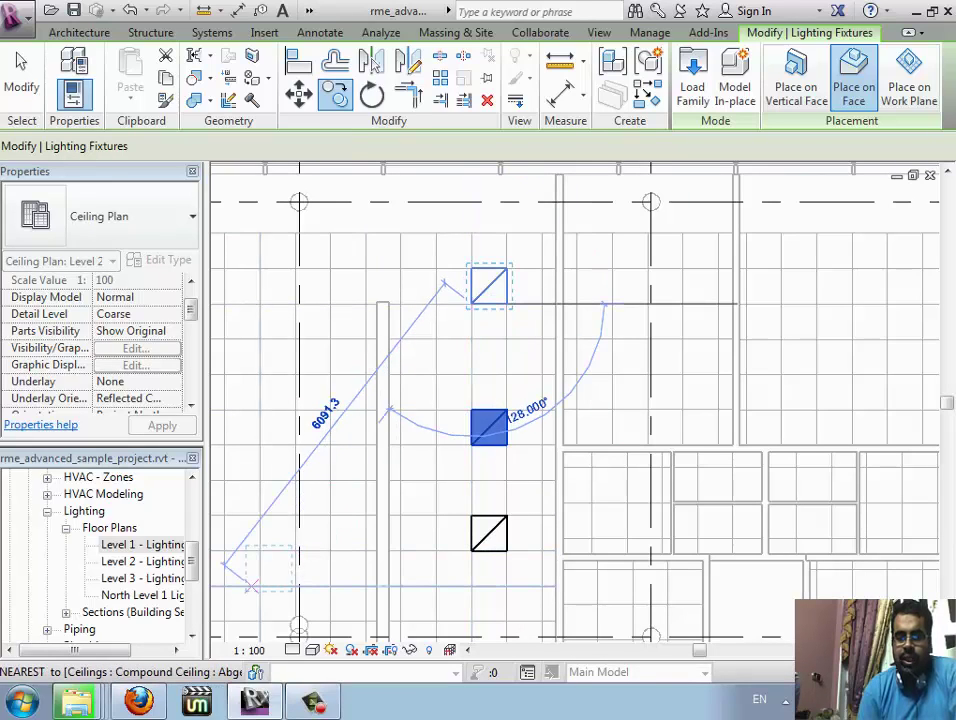
click(259, 585)
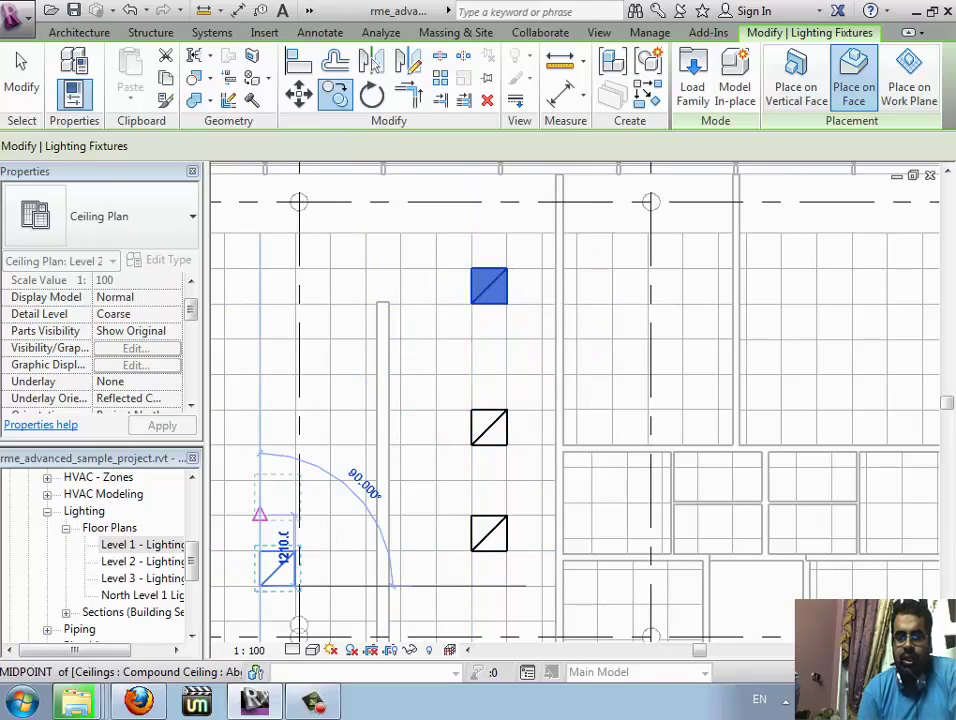
click(259, 515)
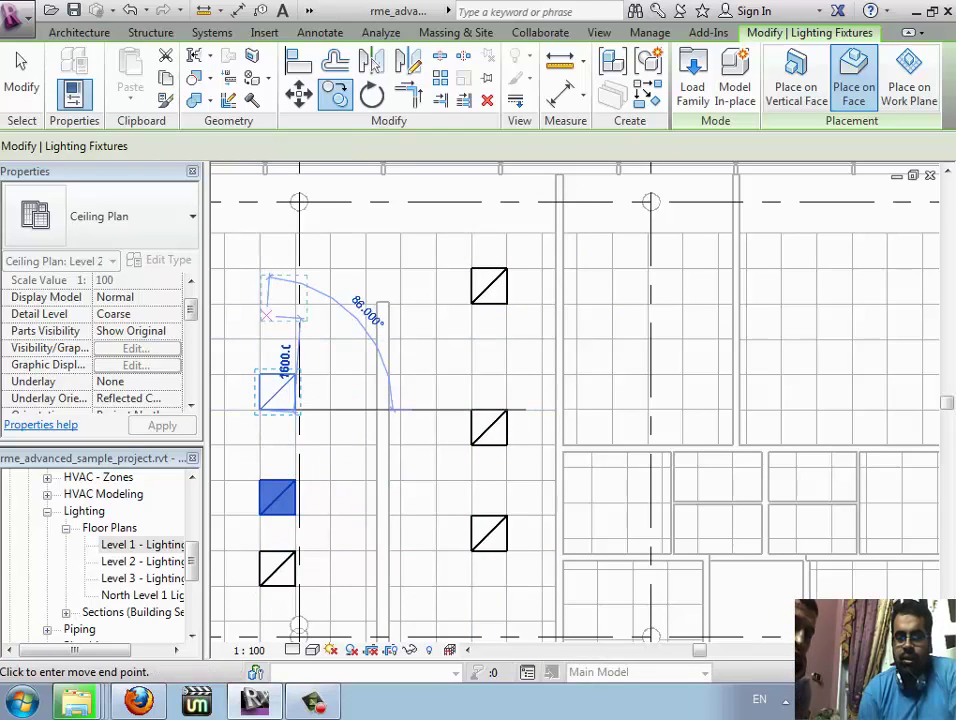
click(259, 408)
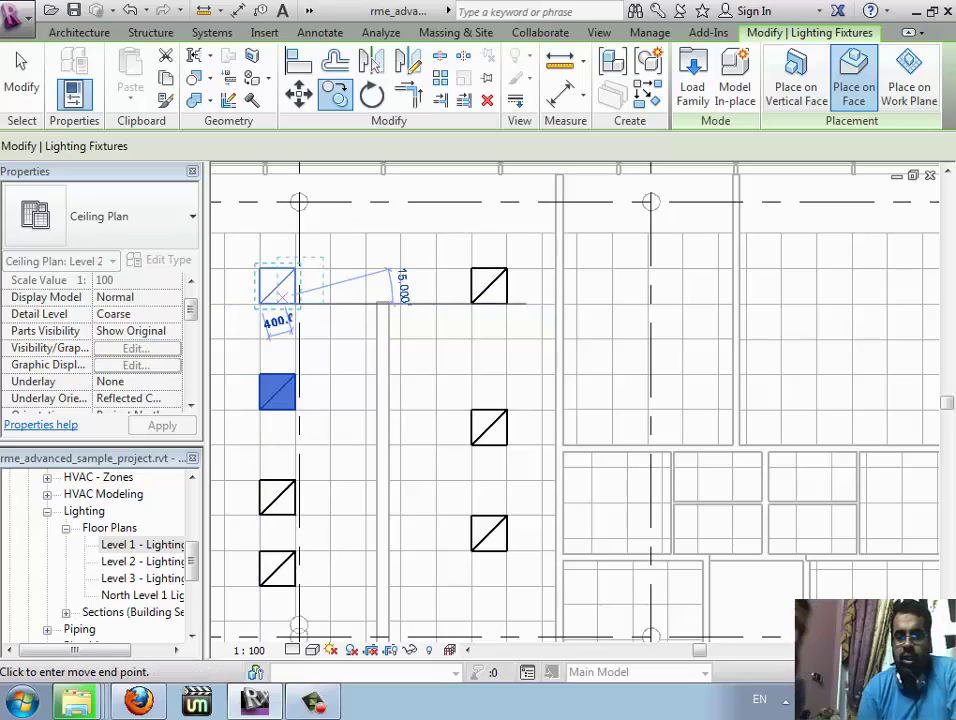
key(Escape)
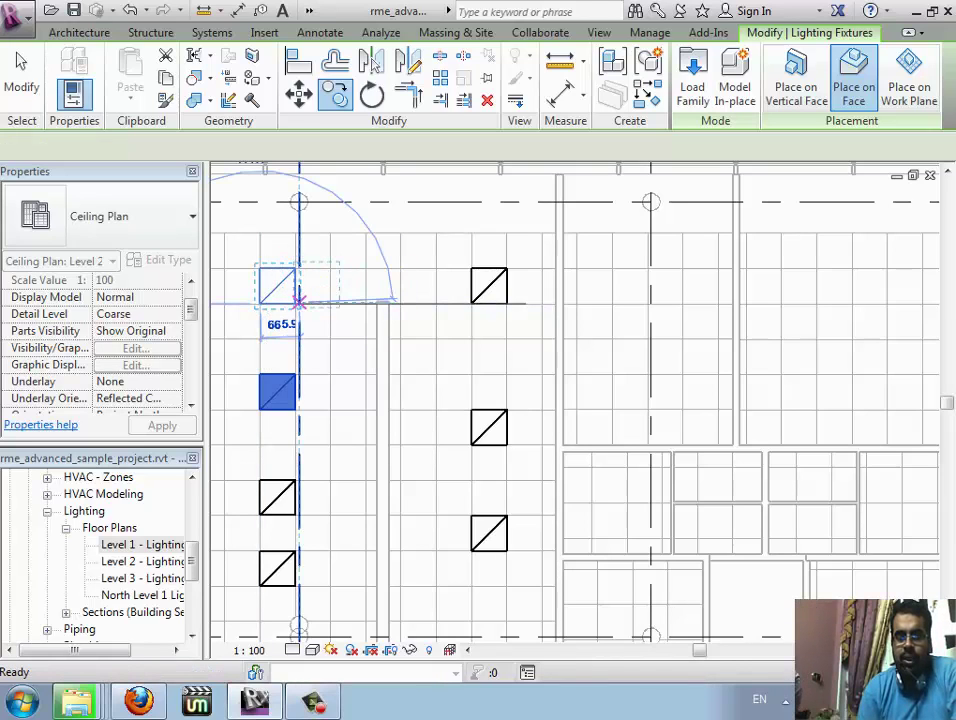
key(Escape)
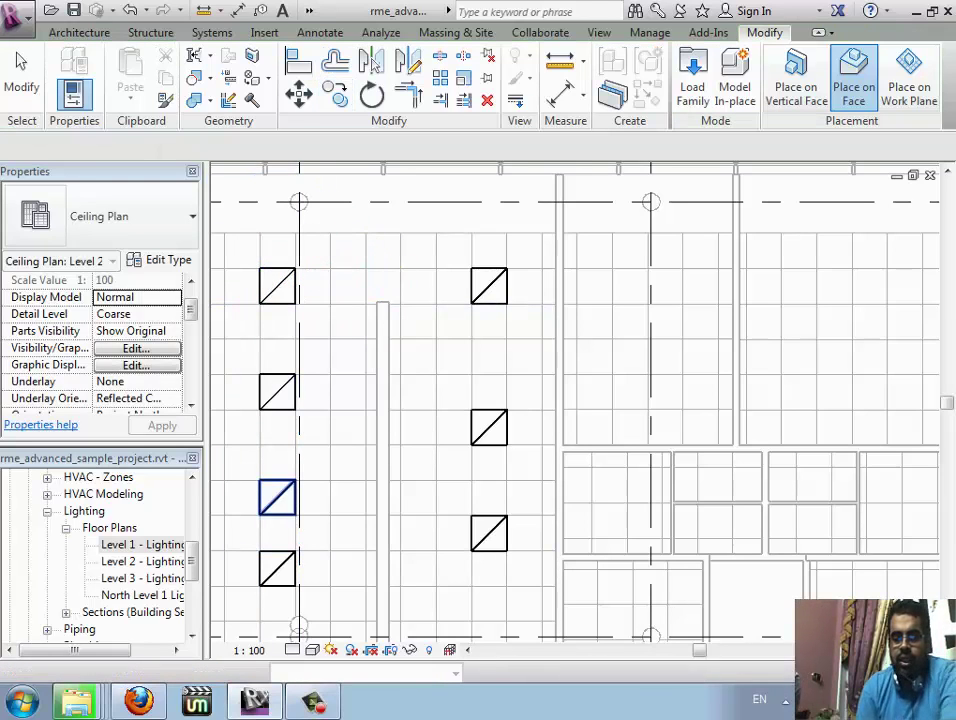
Delete the extra left-column fixture and align the remaining fixtures to the grid lines
click(278, 497)
key(Delete)
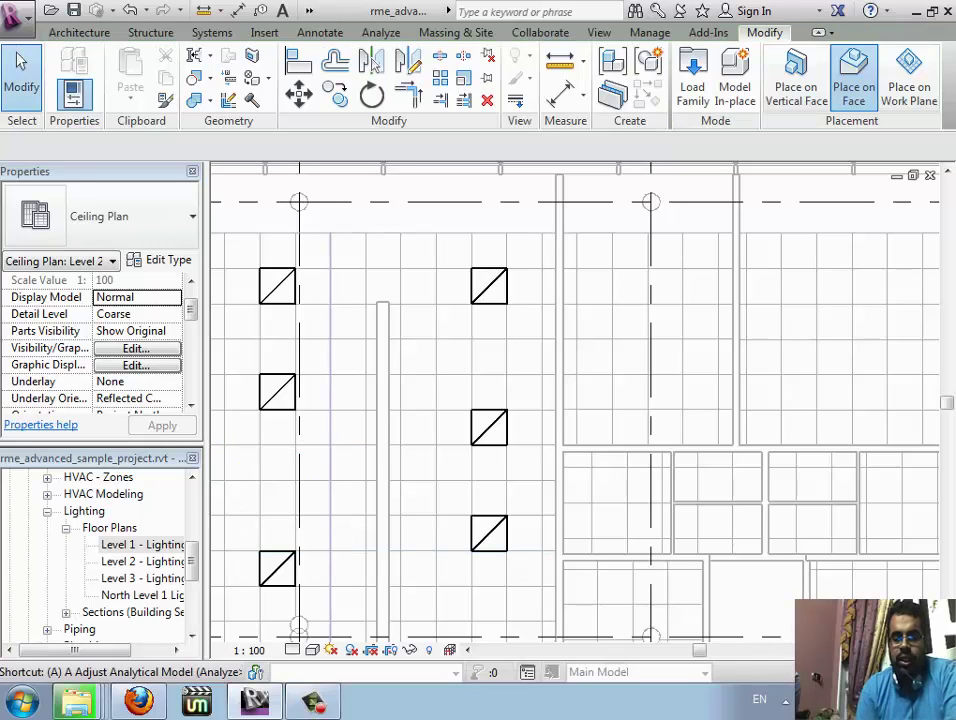
click(371, 60)
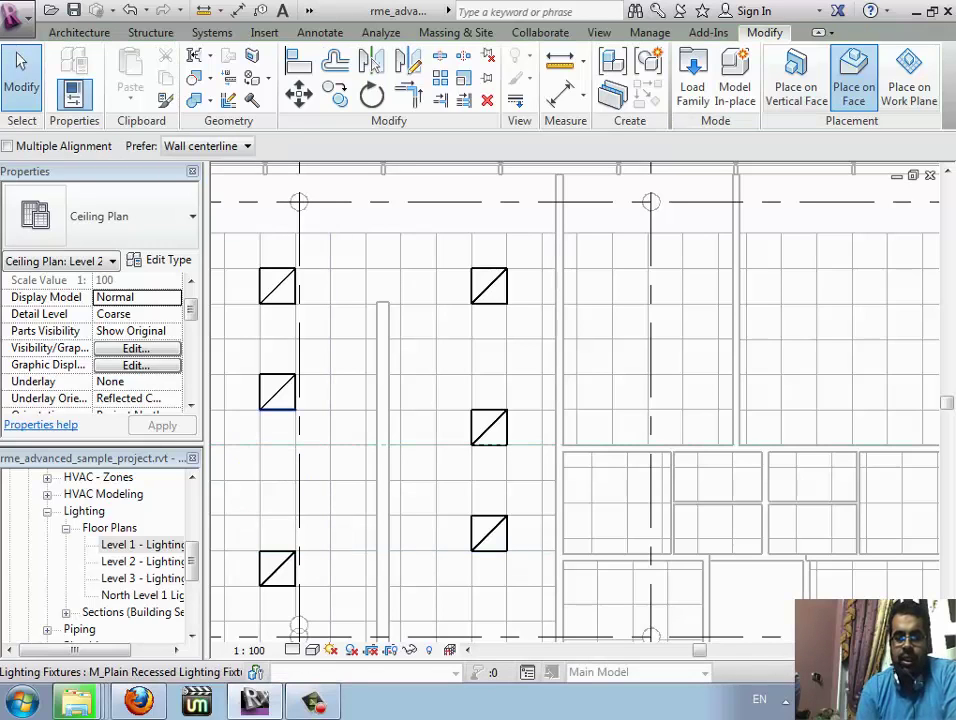
click(280, 408)
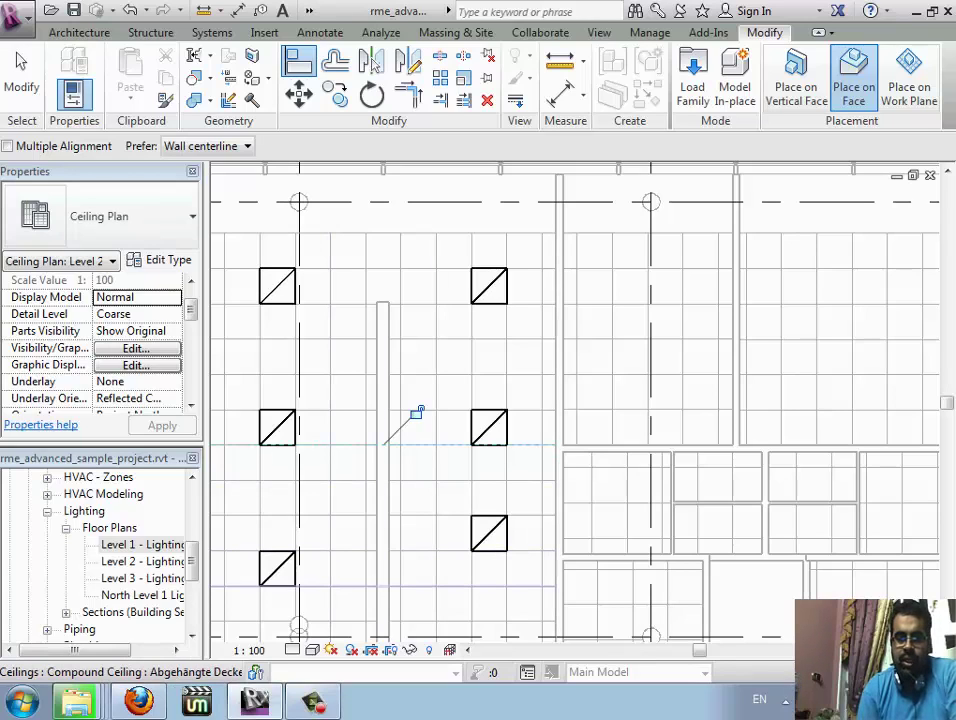
click(384, 587)
click(489, 550)
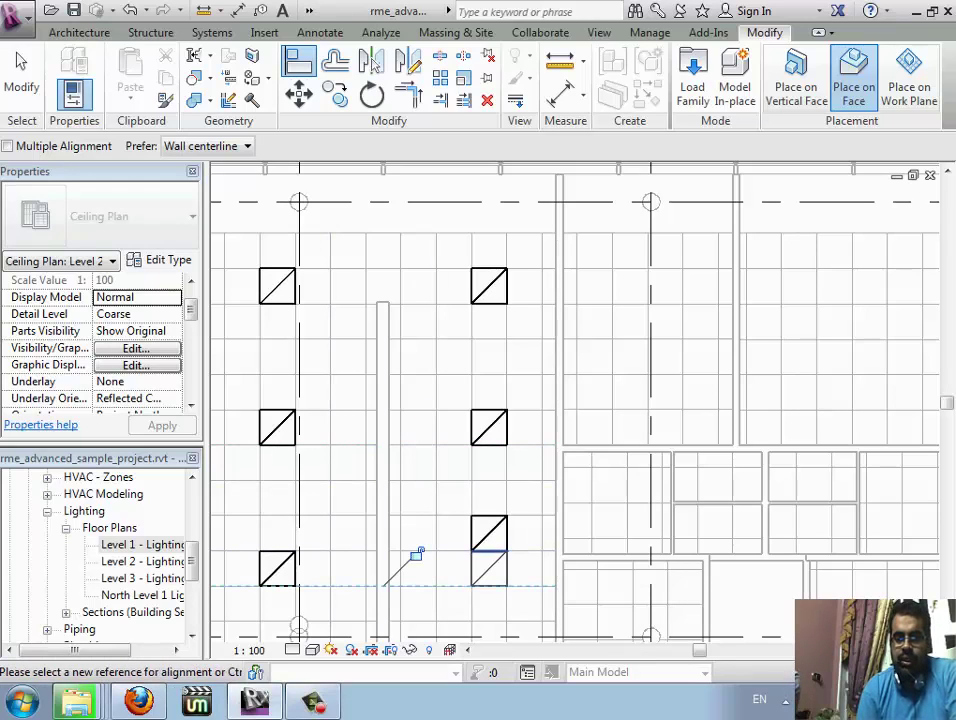
key(Escape)
key(Escape)
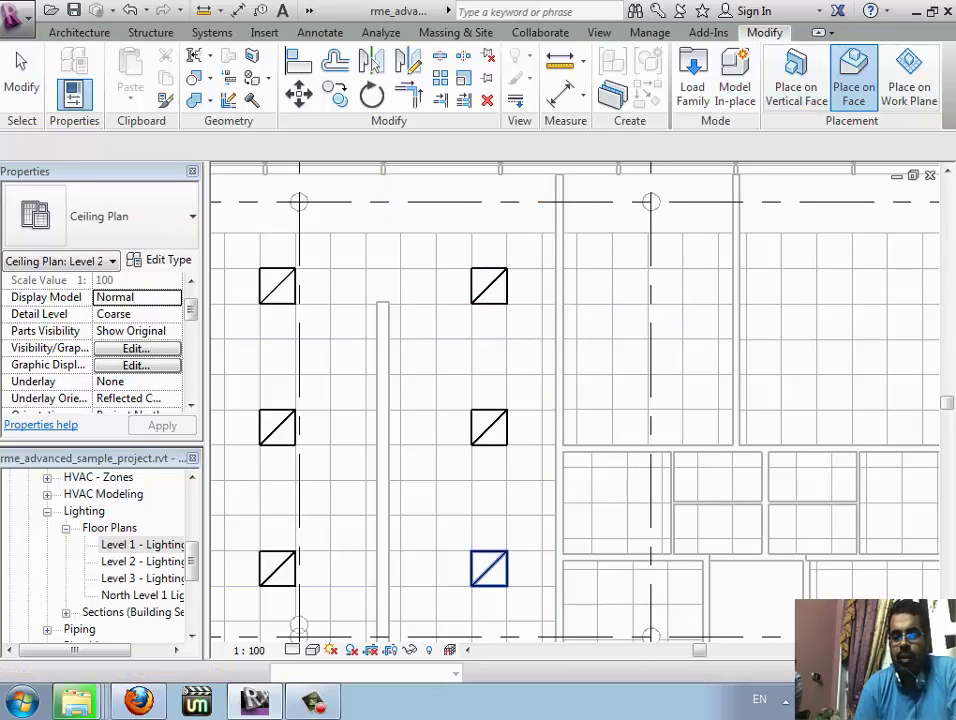
Select the lower-right fixture and check its work plane host options, then cancel
click(489, 569)
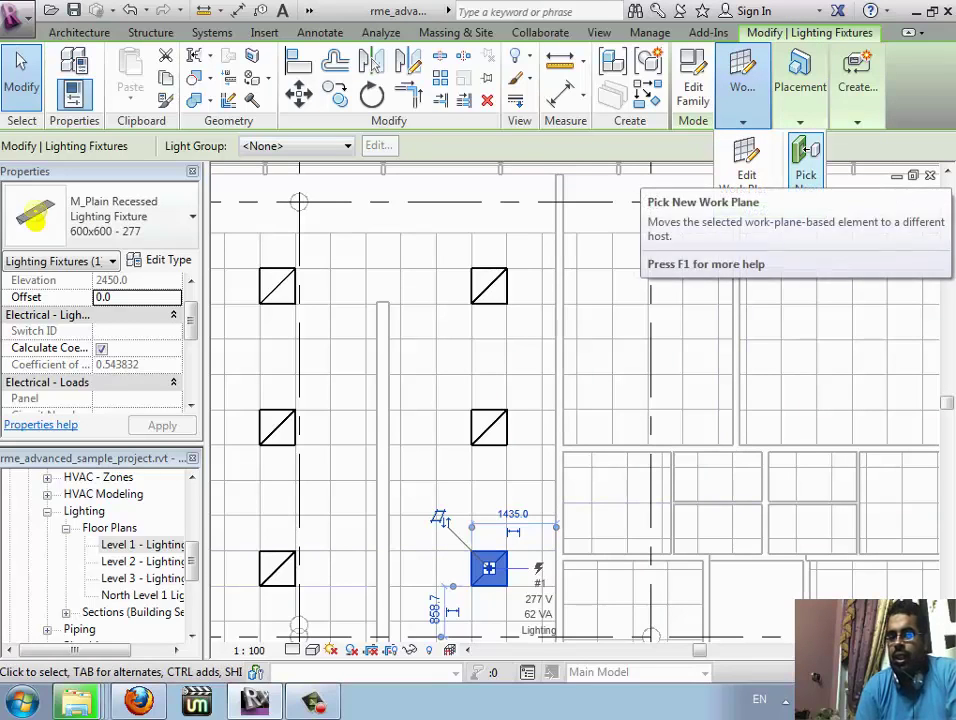
key(Escape)
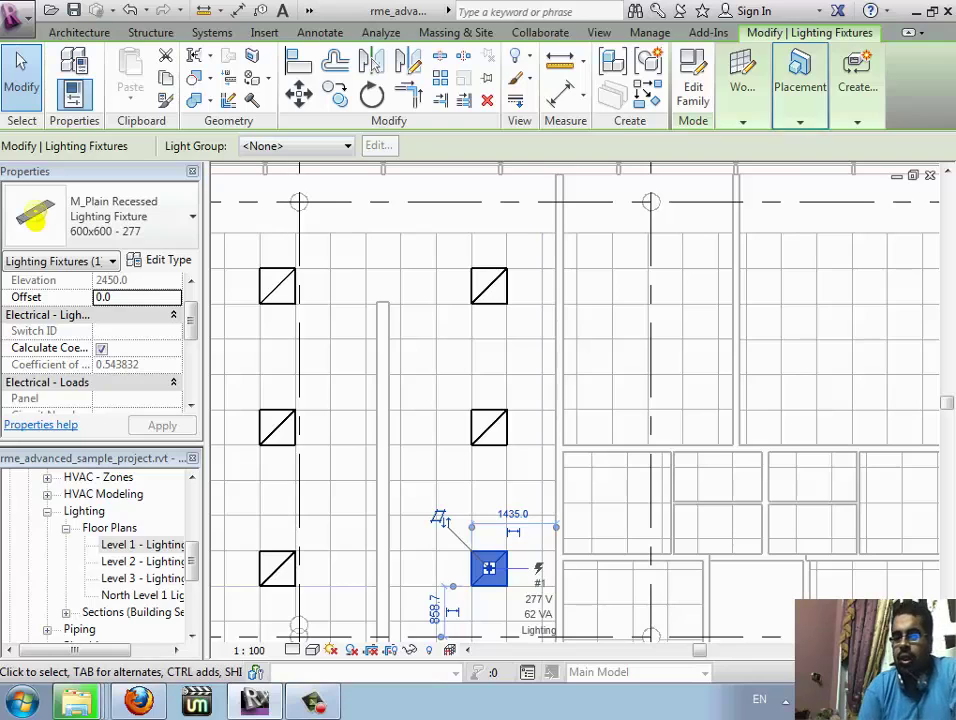
click(742, 110)
click(806, 152)
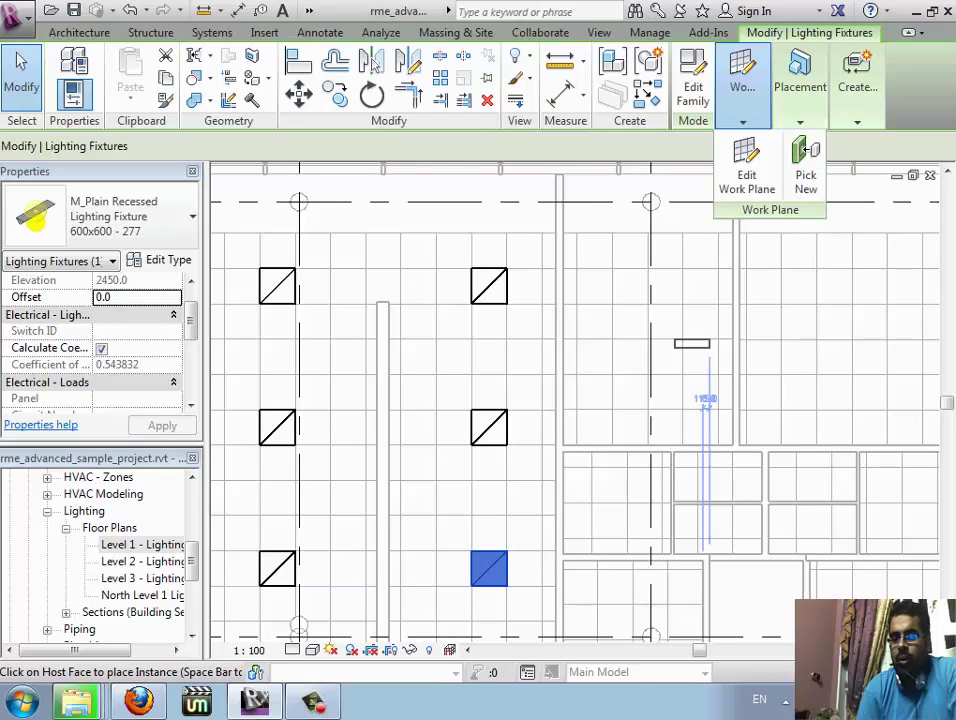
key(Escape)
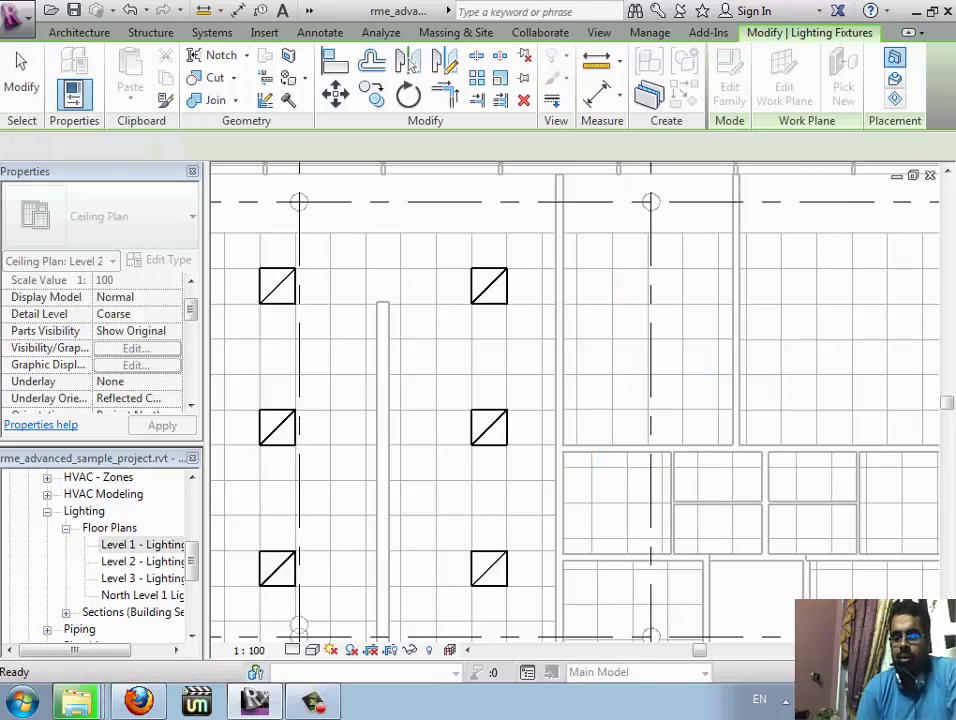
Reselect the lower-right fixture and bring up the Power and Switch system options
click(488, 568)
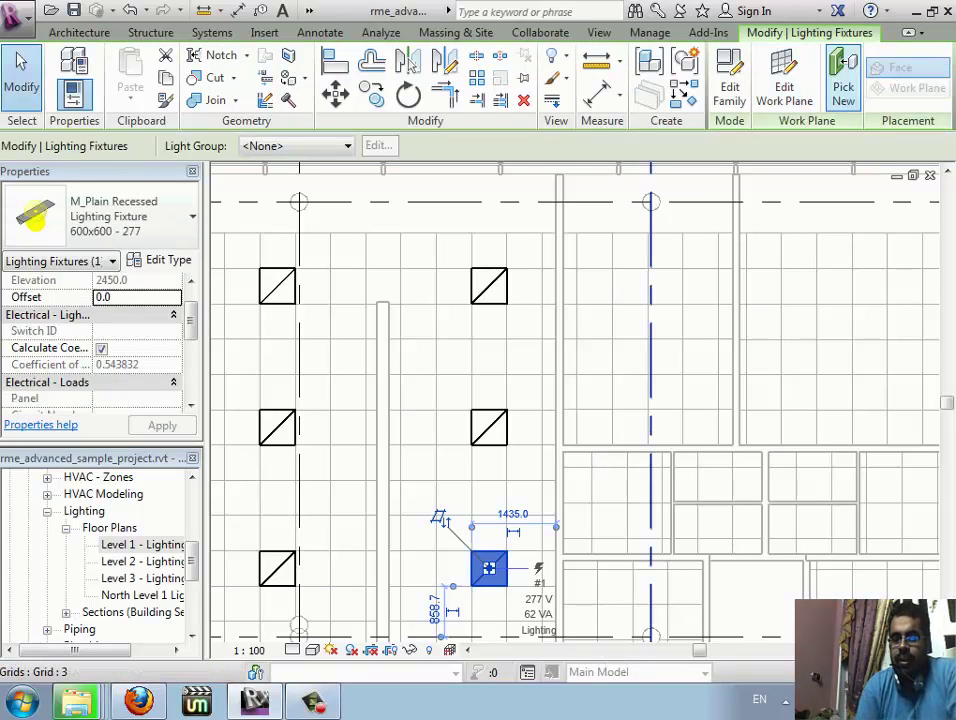
click(909, 32)
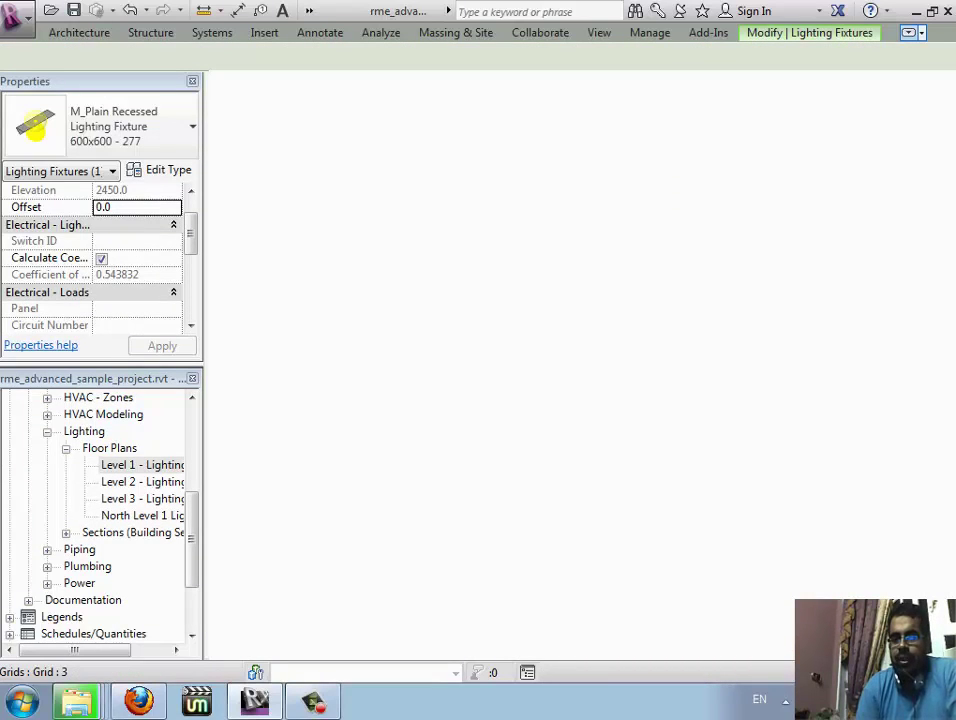
click(909, 32)
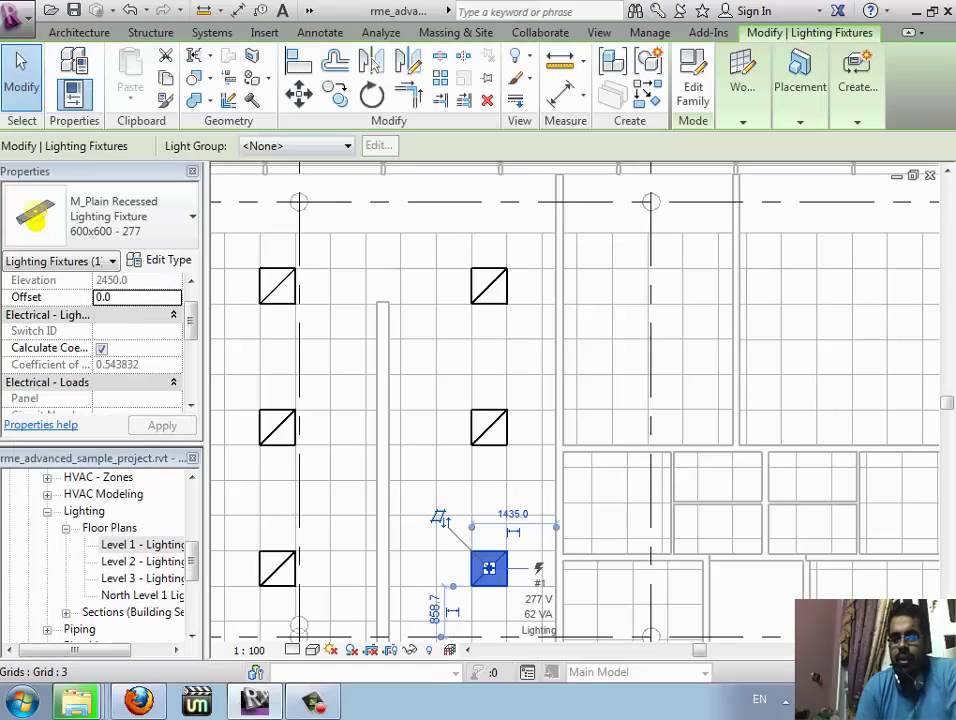
click(800, 120)
click(742, 120)
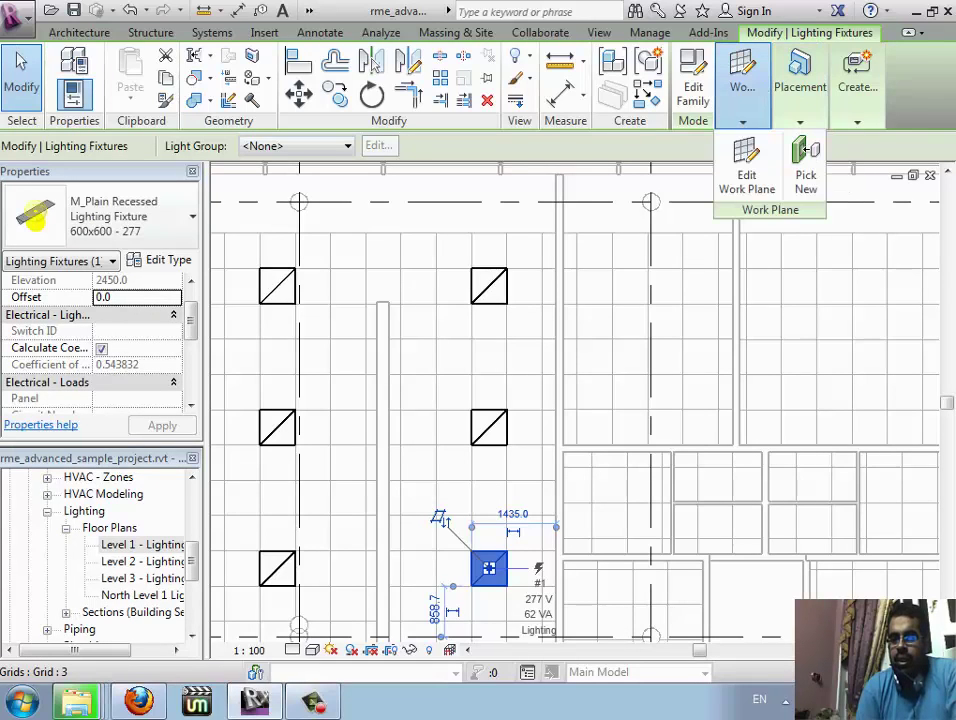
click(857, 120)
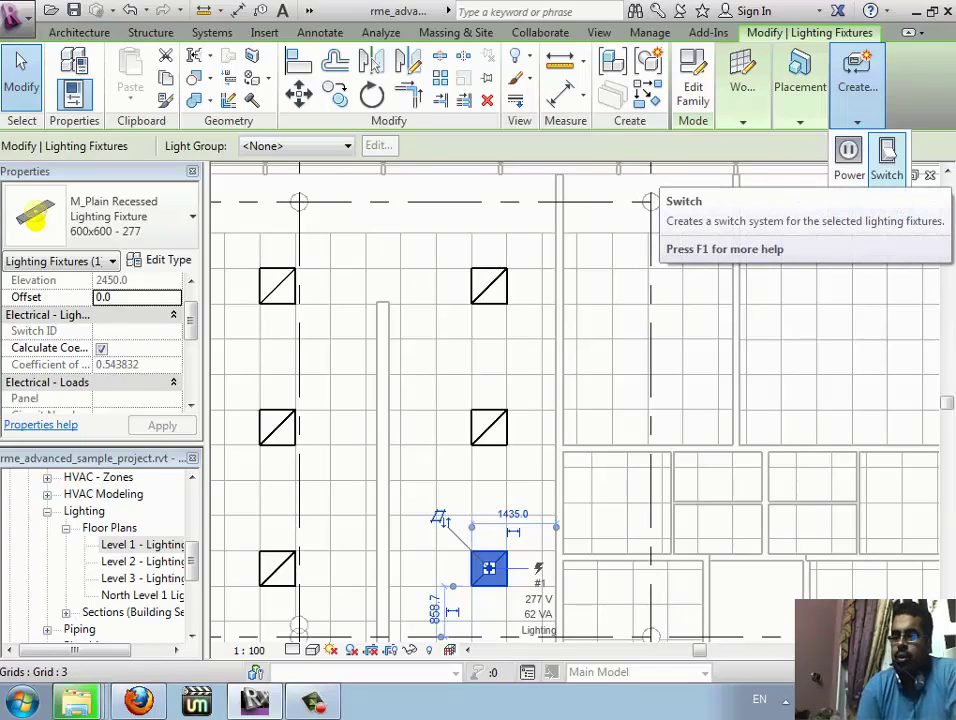
Create a power circuit from the bottom fixture and add the middle and top fixtures to it
click(848, 155)
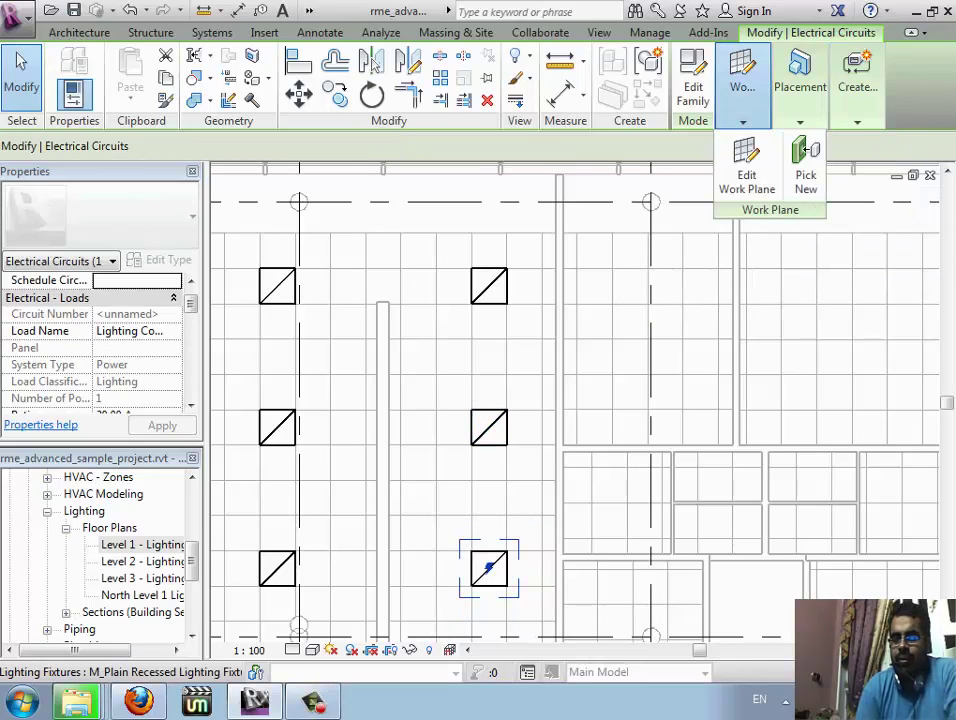
click(887, 152)
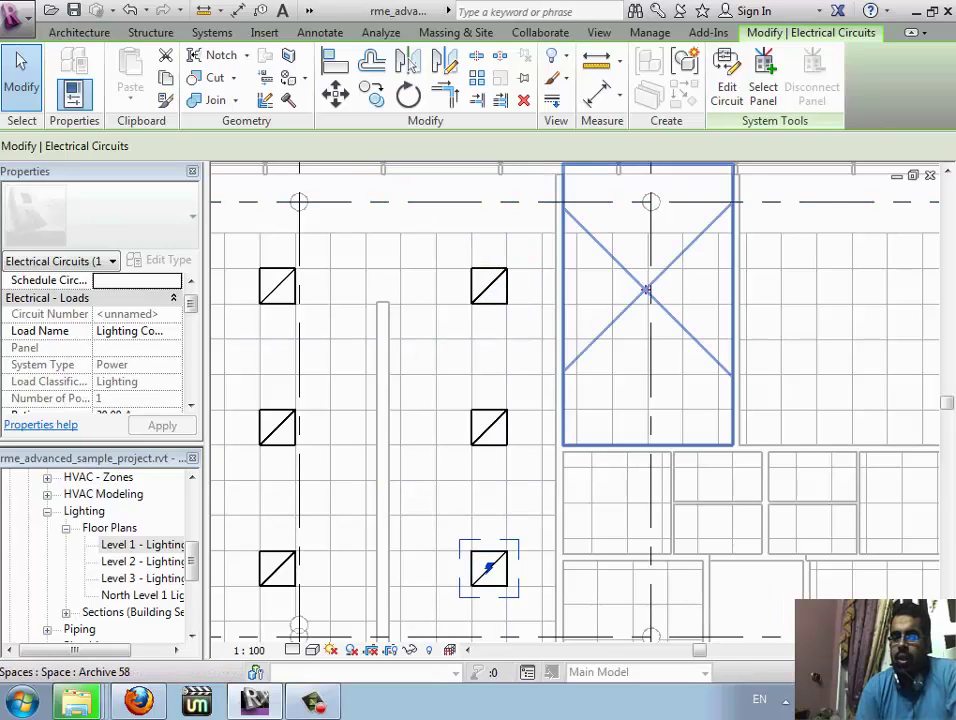
click(727, 88)
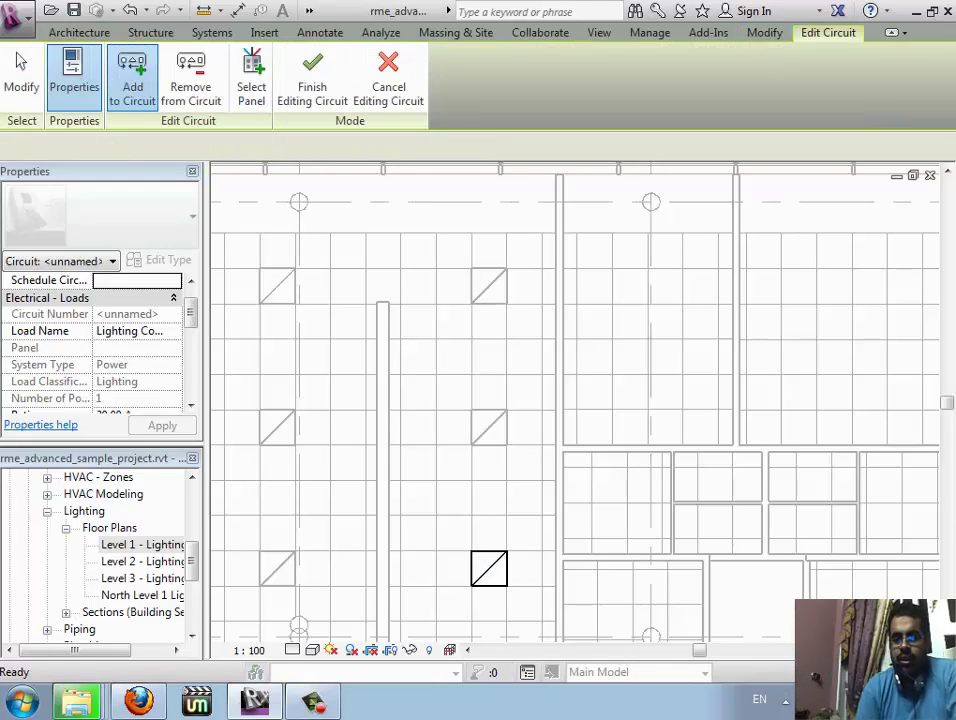
click(489, 427)
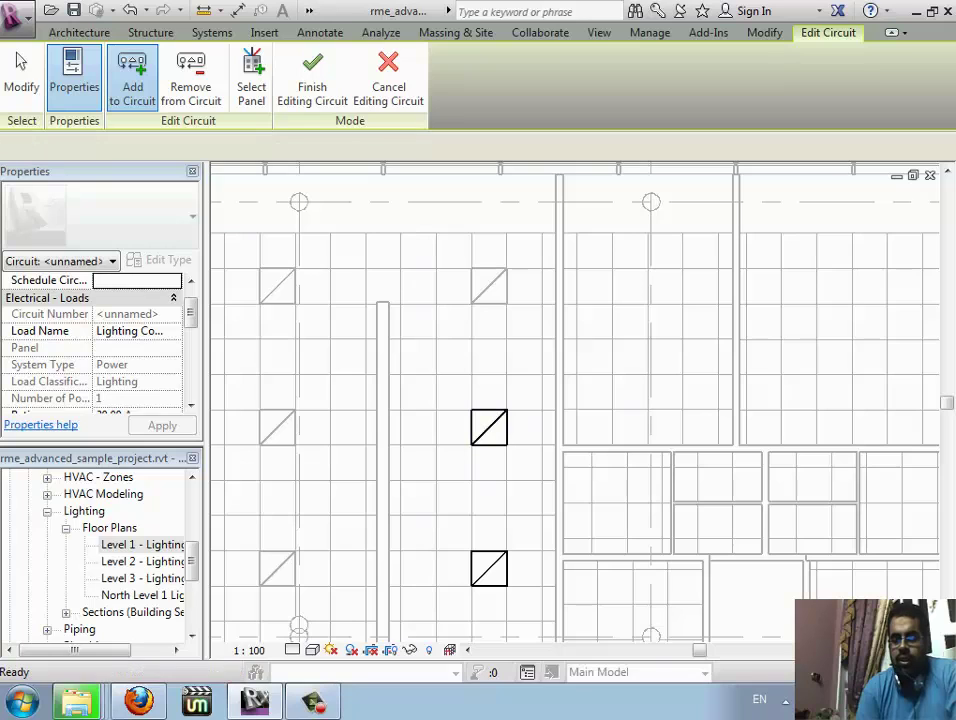
click(489, 286)
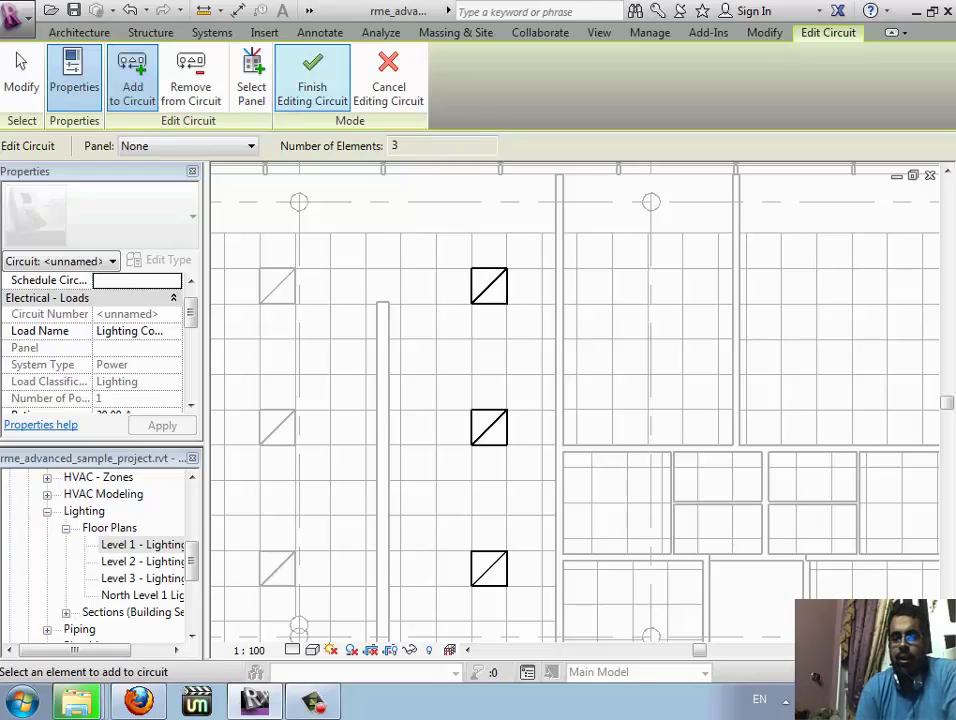
Finish the three-fixture circuit and convert it to XHHW arc wires
click(312, 85)
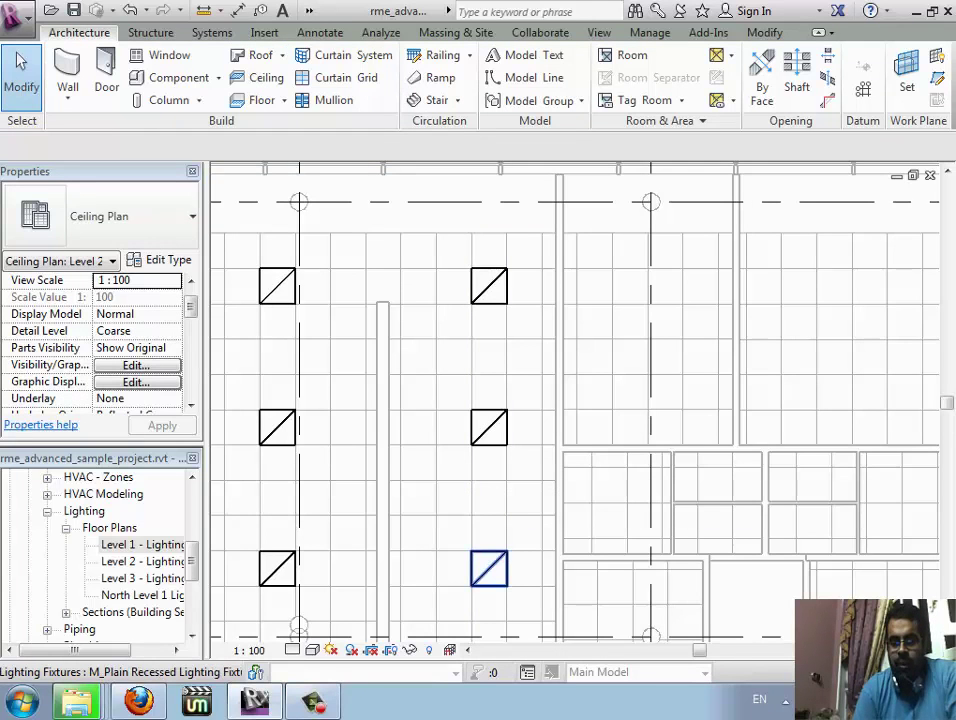
key(Tab)
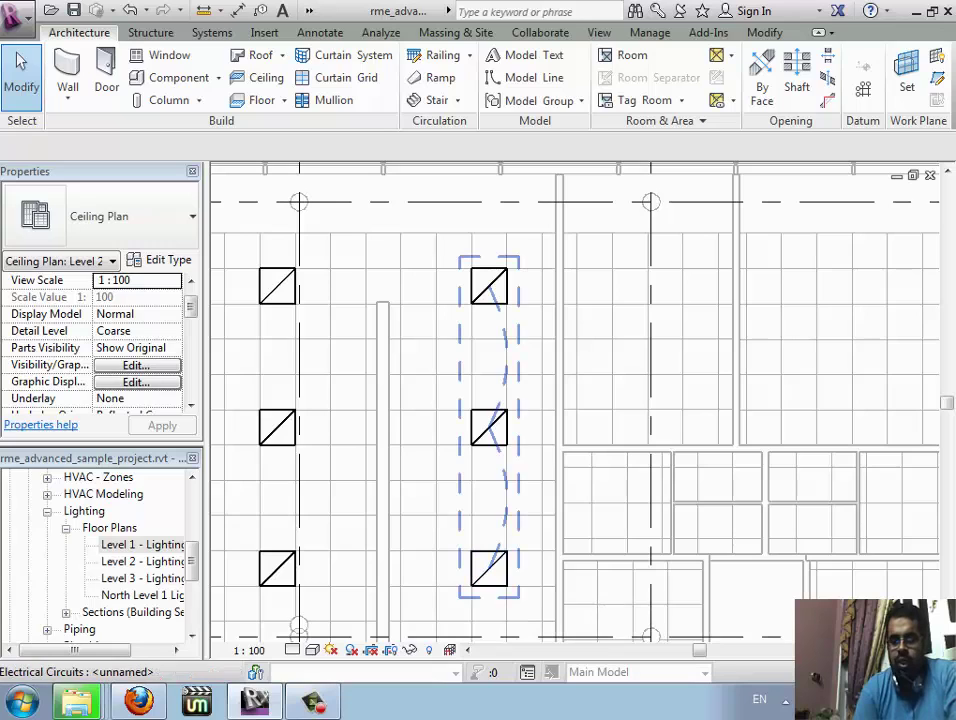
click(552, 491)
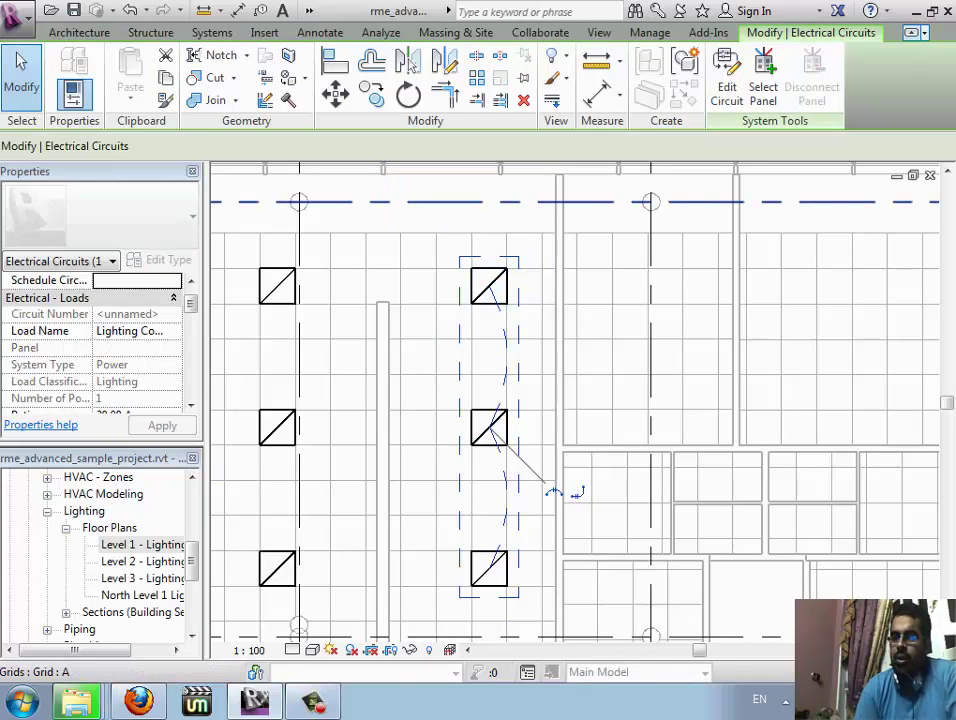
click(912, 32)
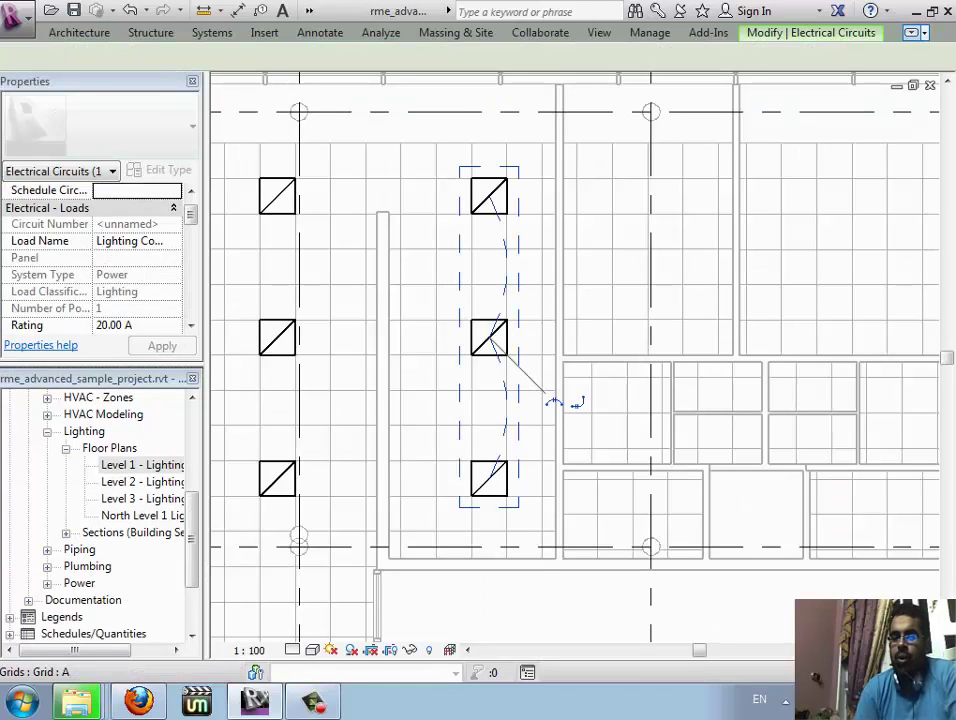
click(912, 32)
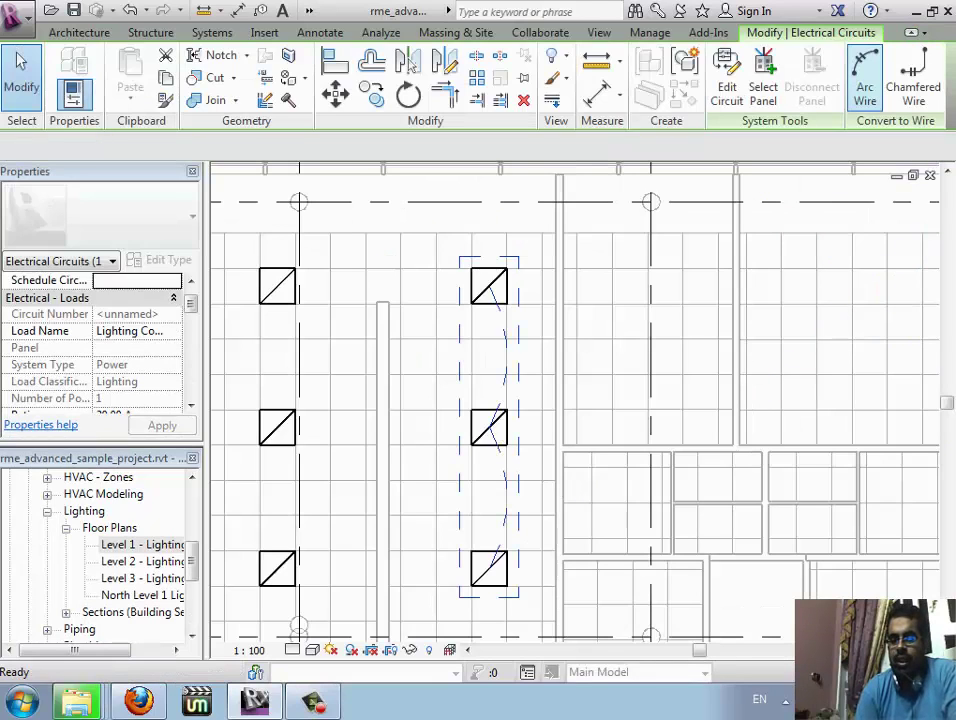
click(864, 80)
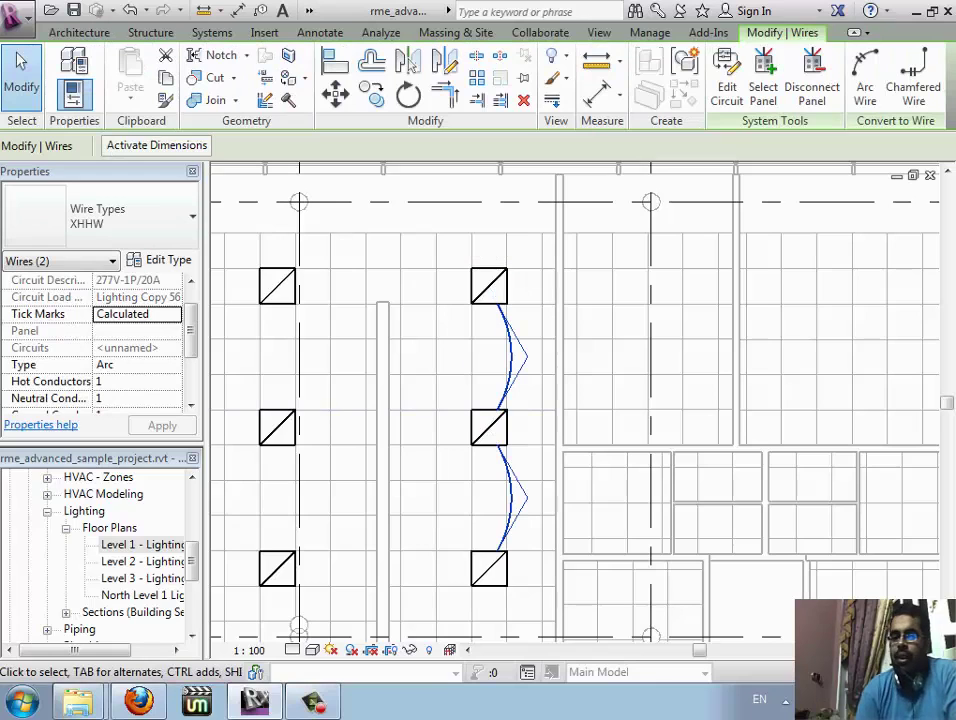
key(Escape)
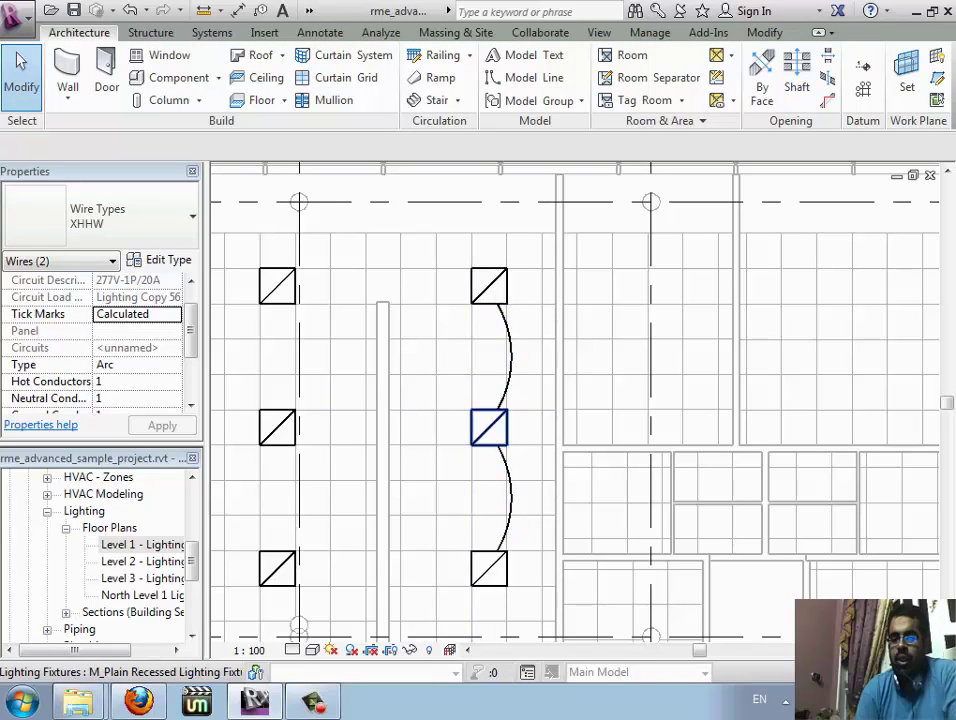
Inspect the bottom fixture's properties, then deselect it
scroll(483, 406, down, 2)
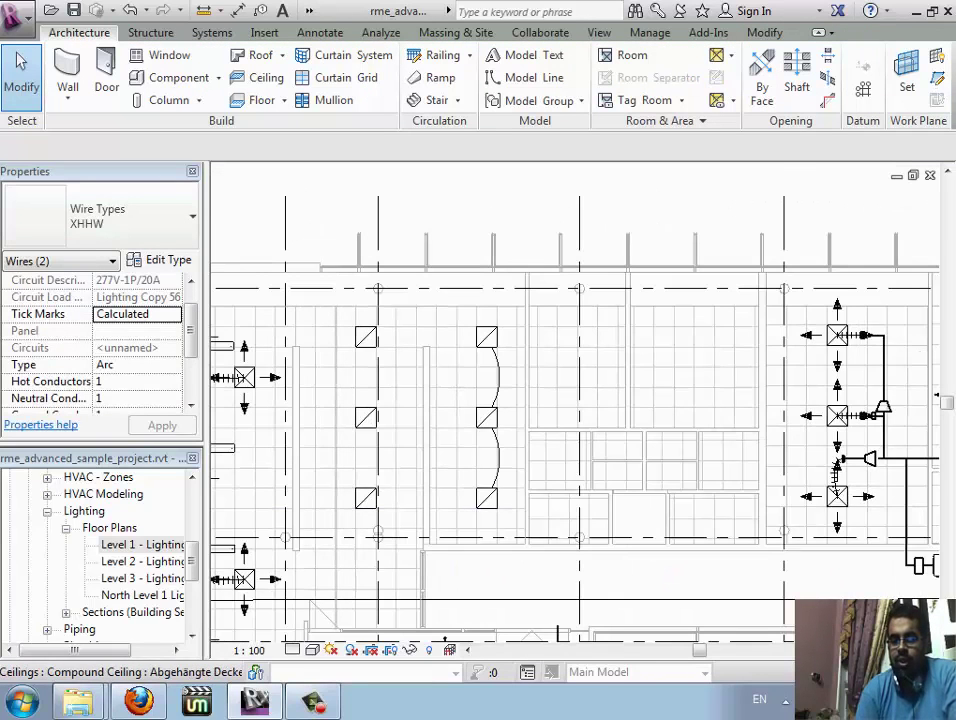
scroll(240, 561, up, 2)
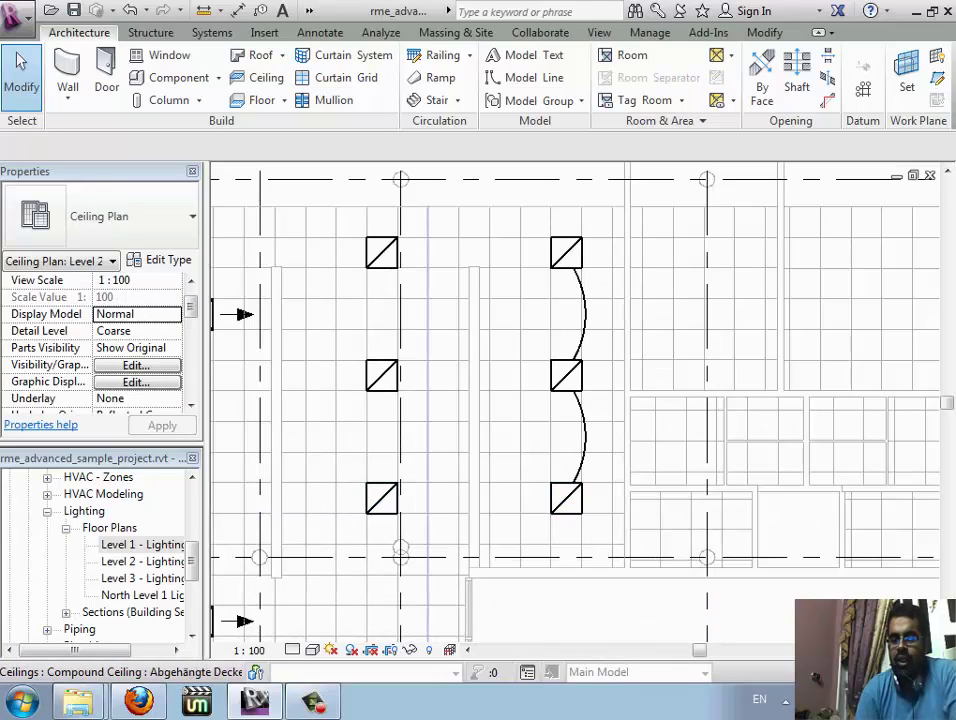
click(566, 498)
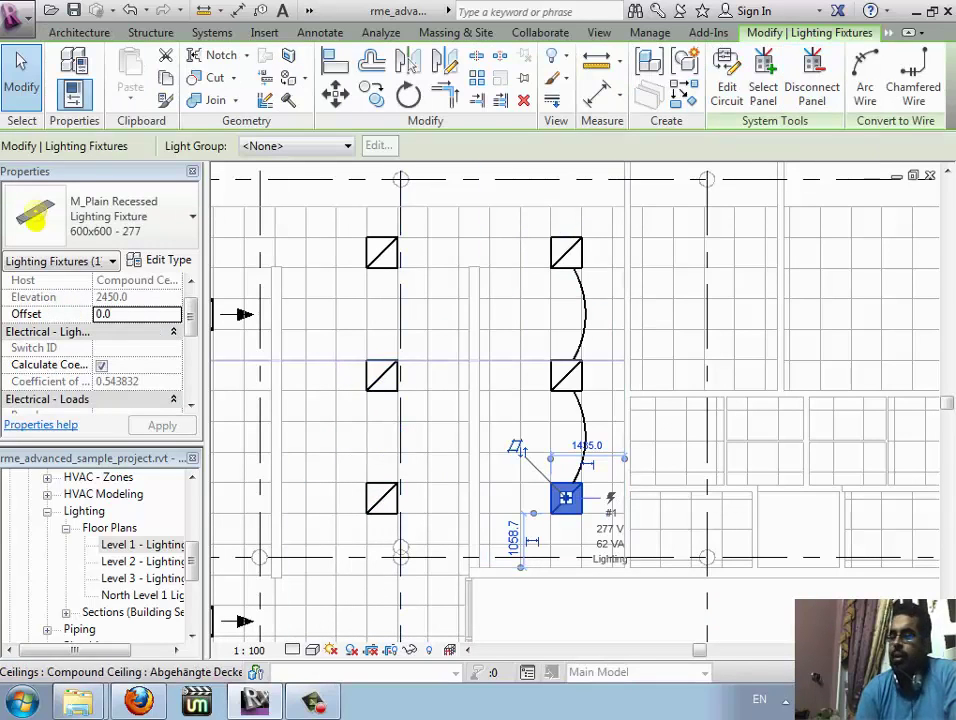
key(Escape)
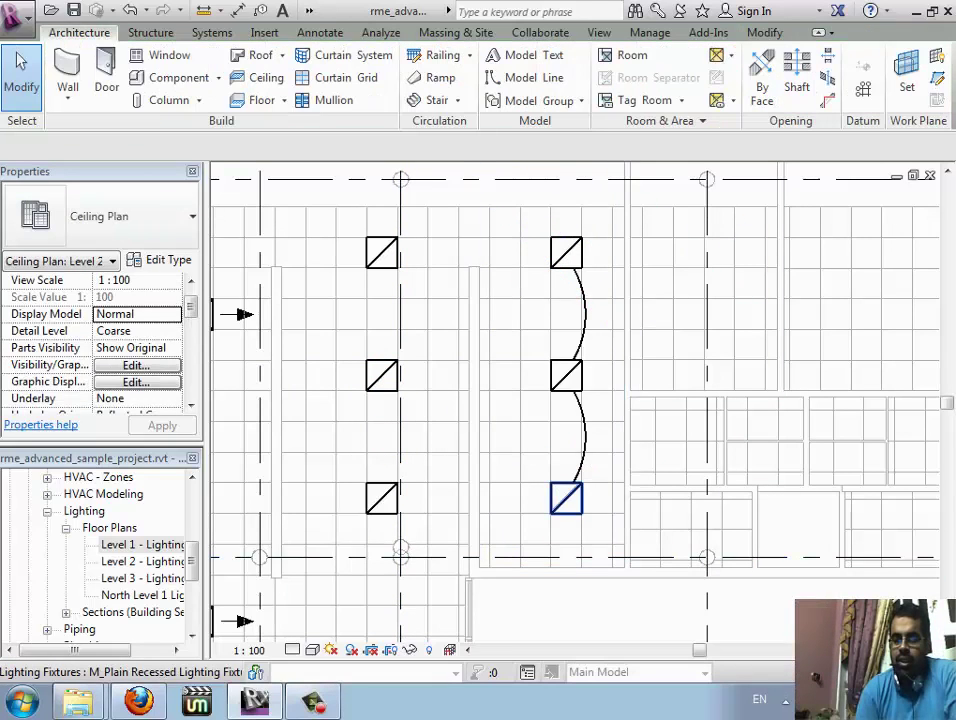
Open the Level 2 - Lighting Plan view from the Project Browser and zoom around
click(140, 544)
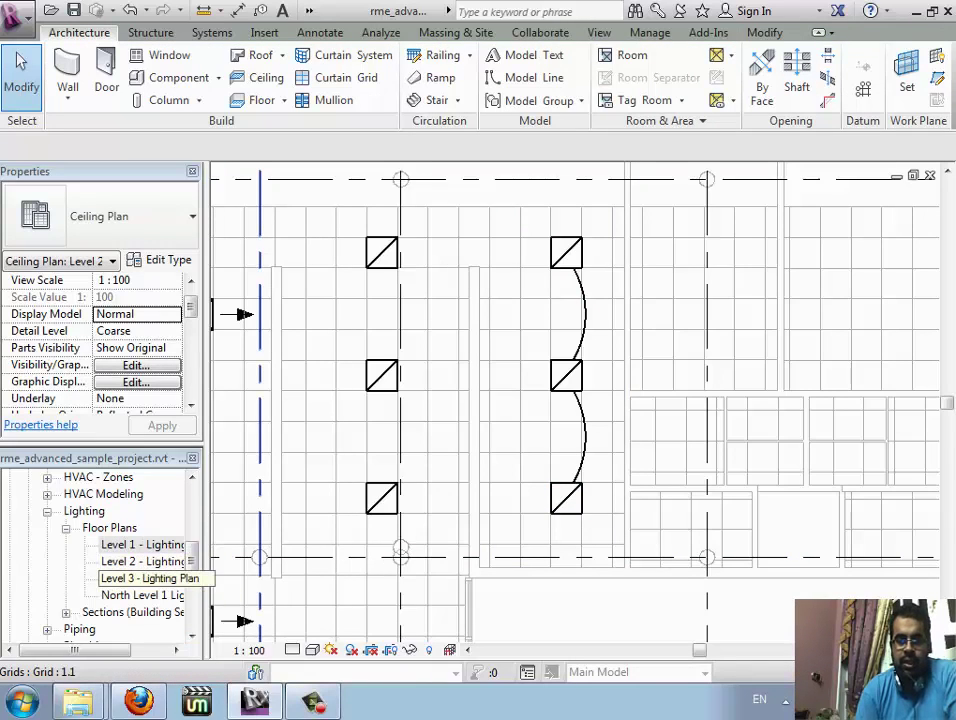
click(140, 561)
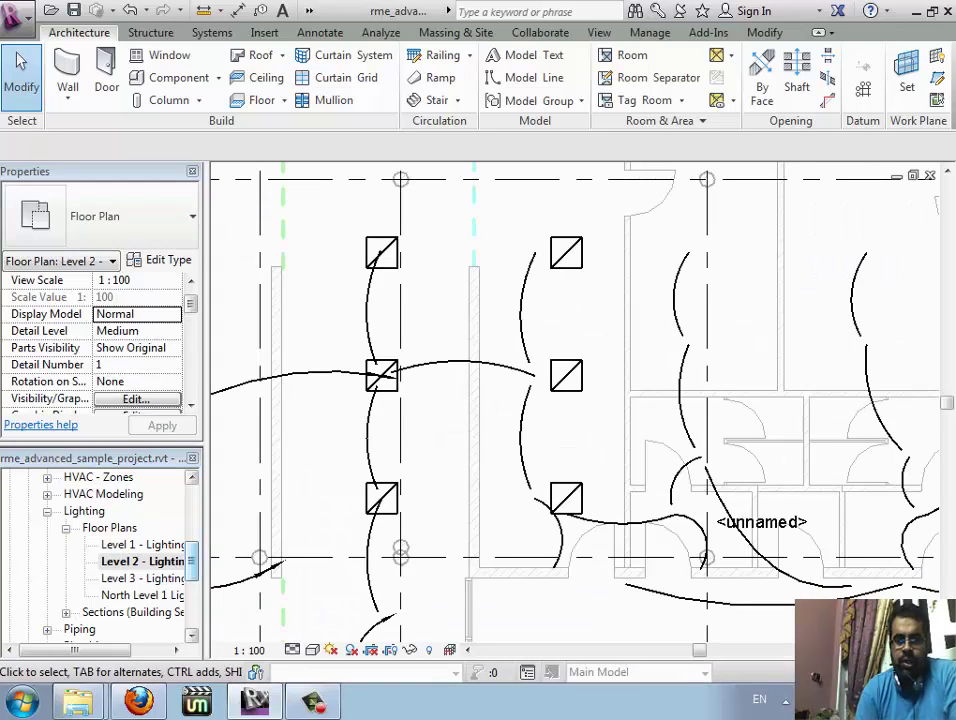
scroll(385, 469, down, 2)
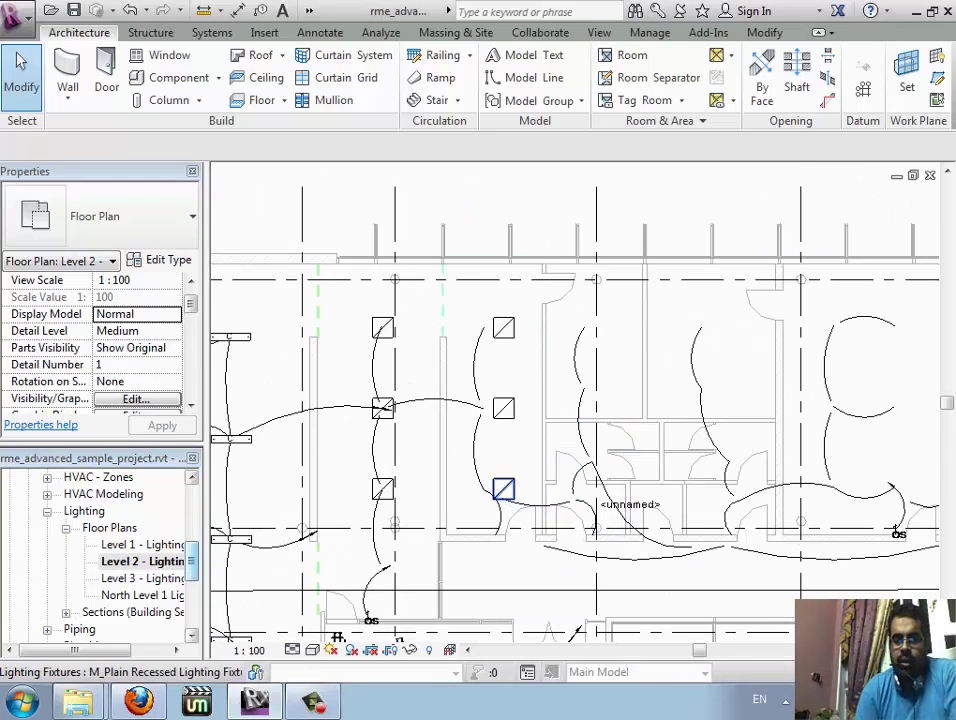
scroll(478, 564, up, 2)
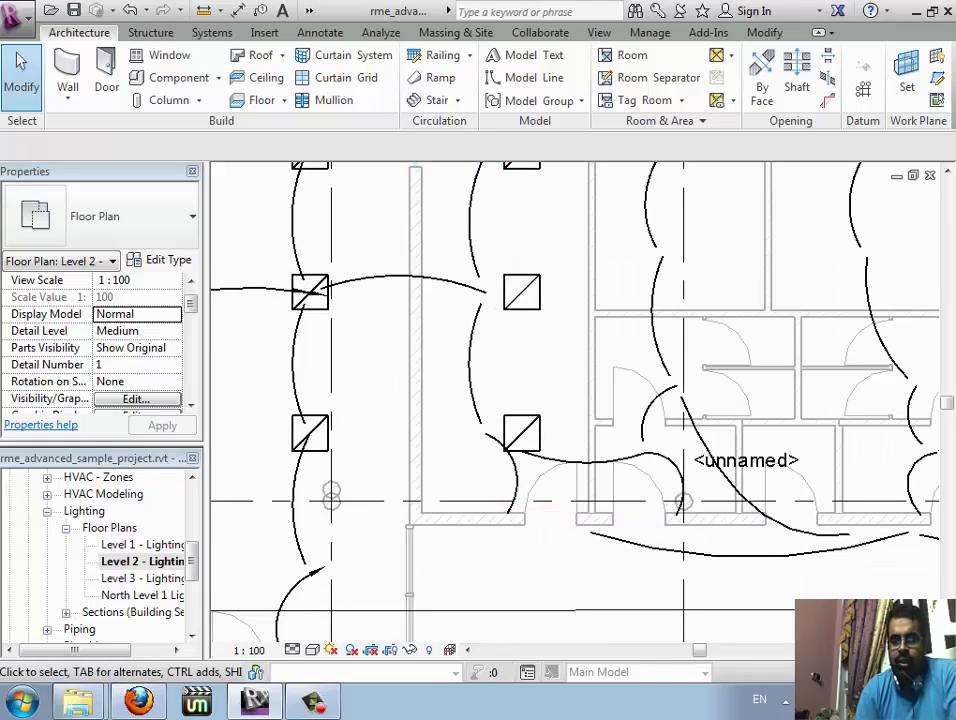
scroll(453, 481, down, 1)
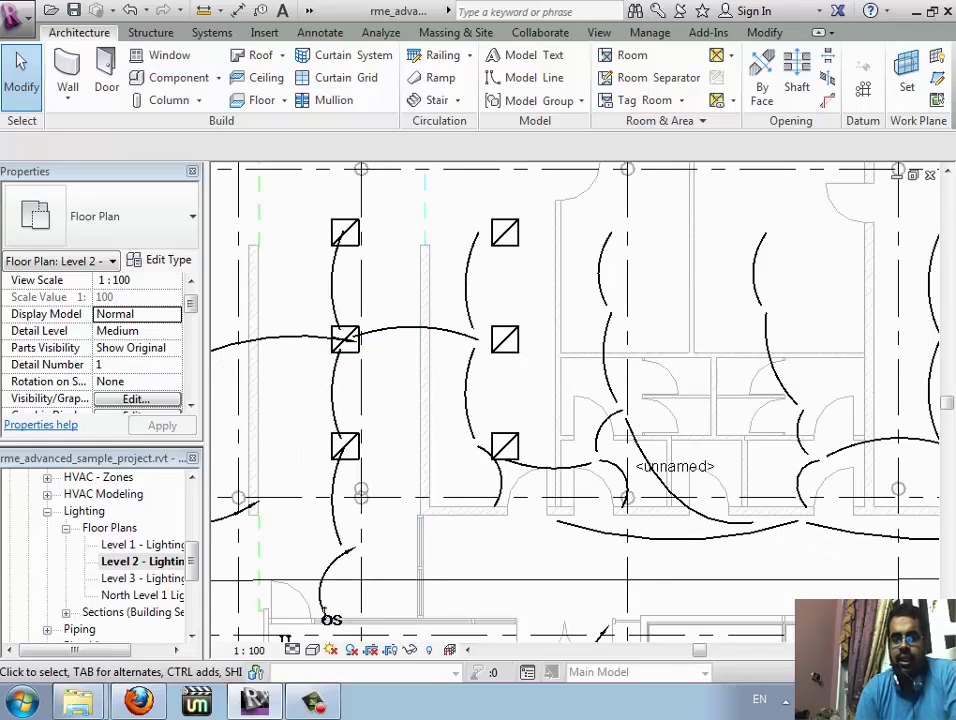
Start Electrical Equipment placement with the M_Lighting and Appliance Panelboard 400 A type
click(212, 32)
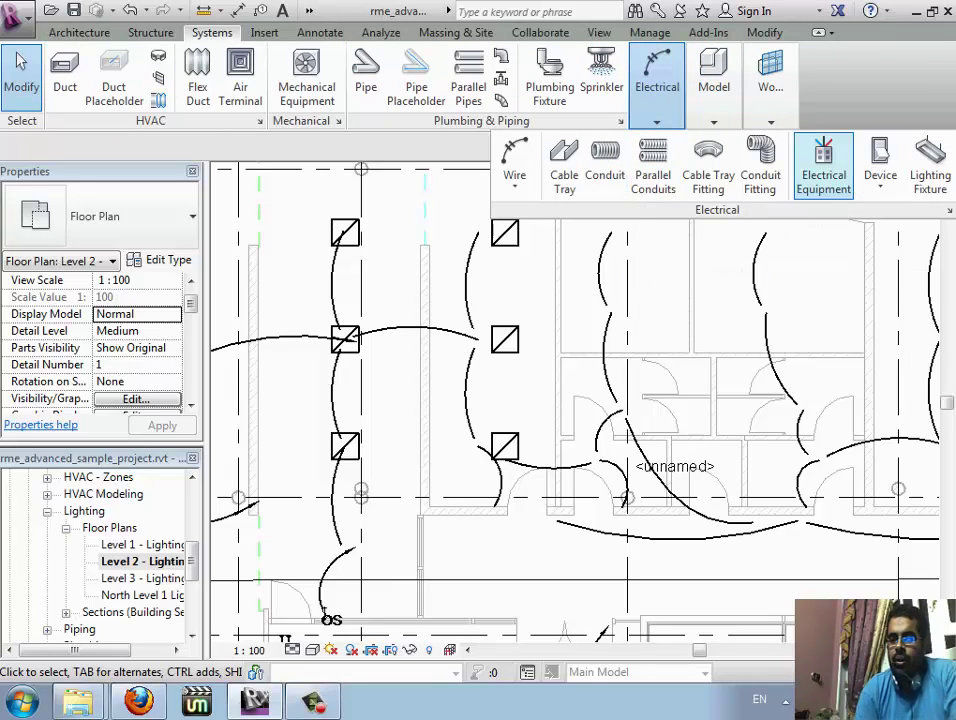
click(823, 170)
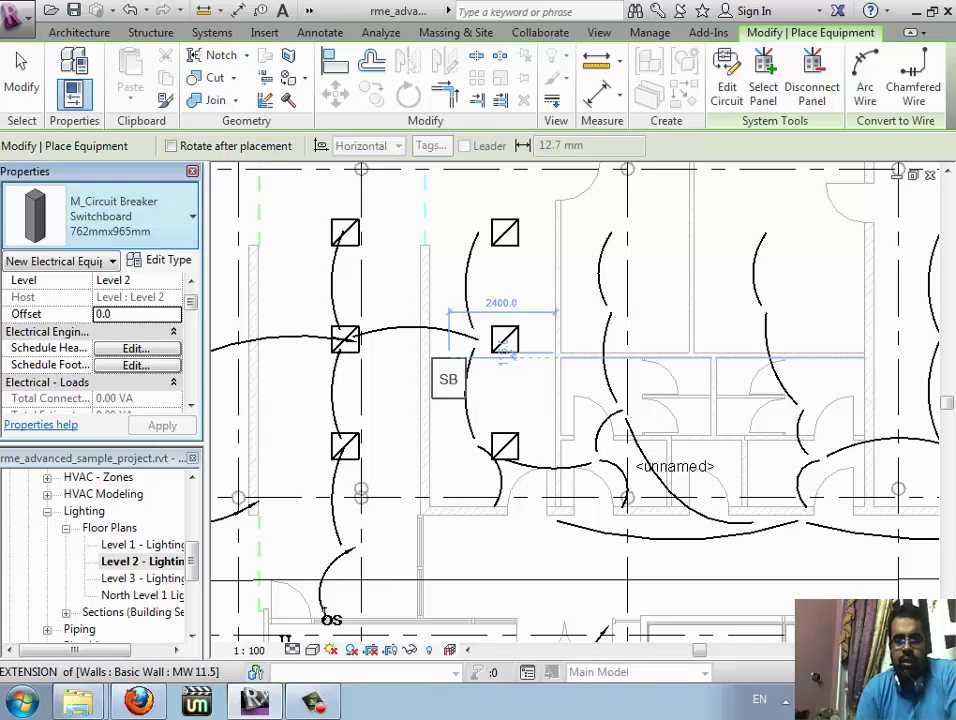
click(100, 216)
scroll(100, 345, down, 2)
scroll(100, 397, down, 2)
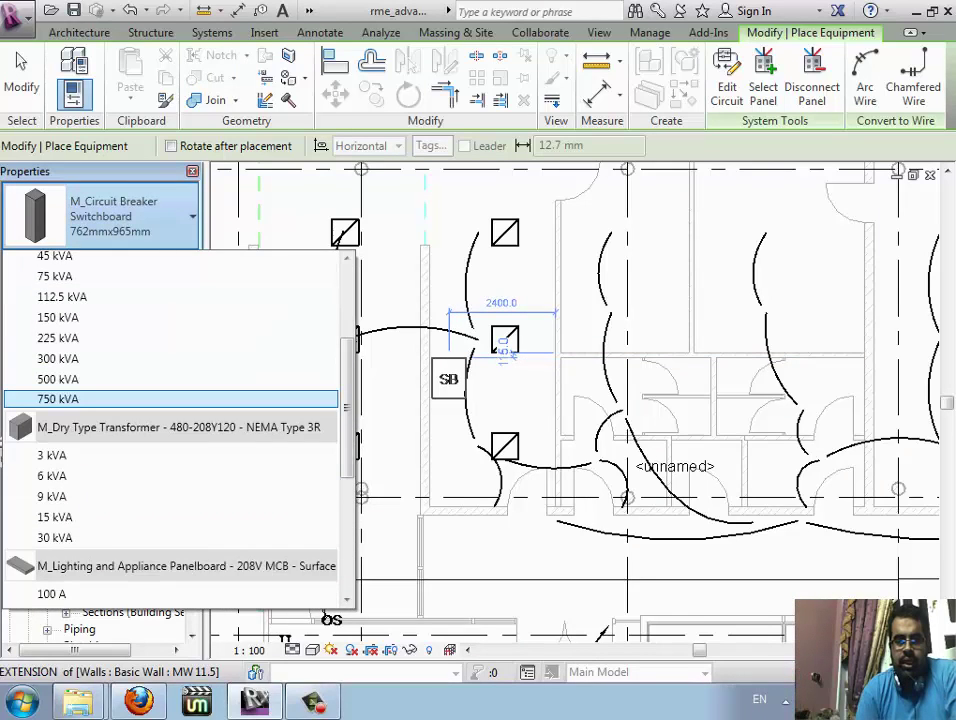
scroll(100, 470, down, 1)
scroll(100, 376, down, 2)
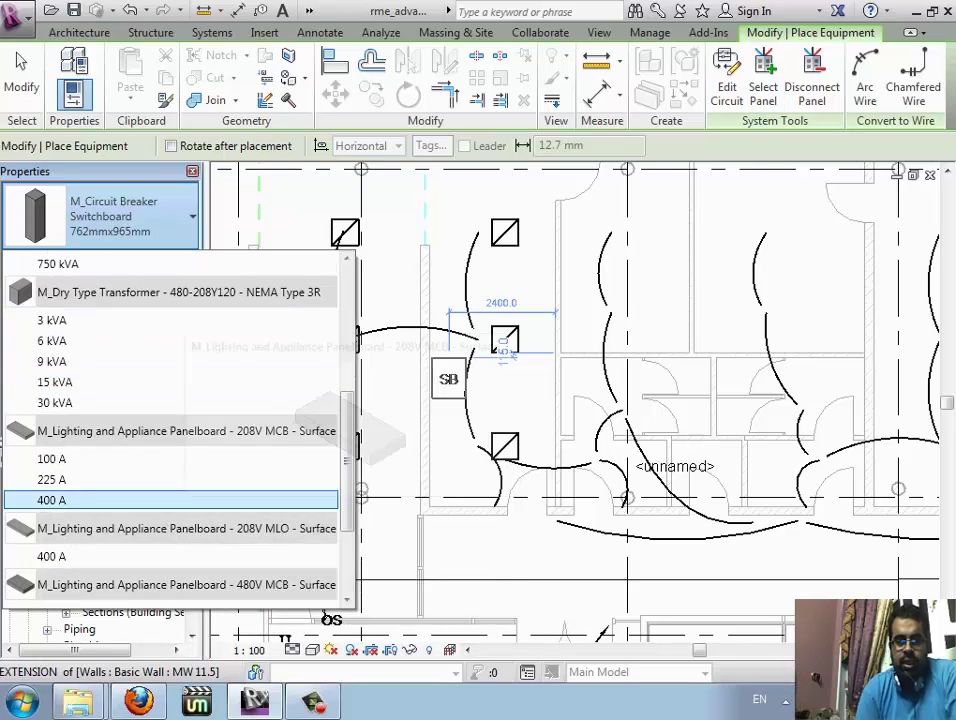
scroll(100, 500, down, 2)
scroll(100, 500, down, 1)
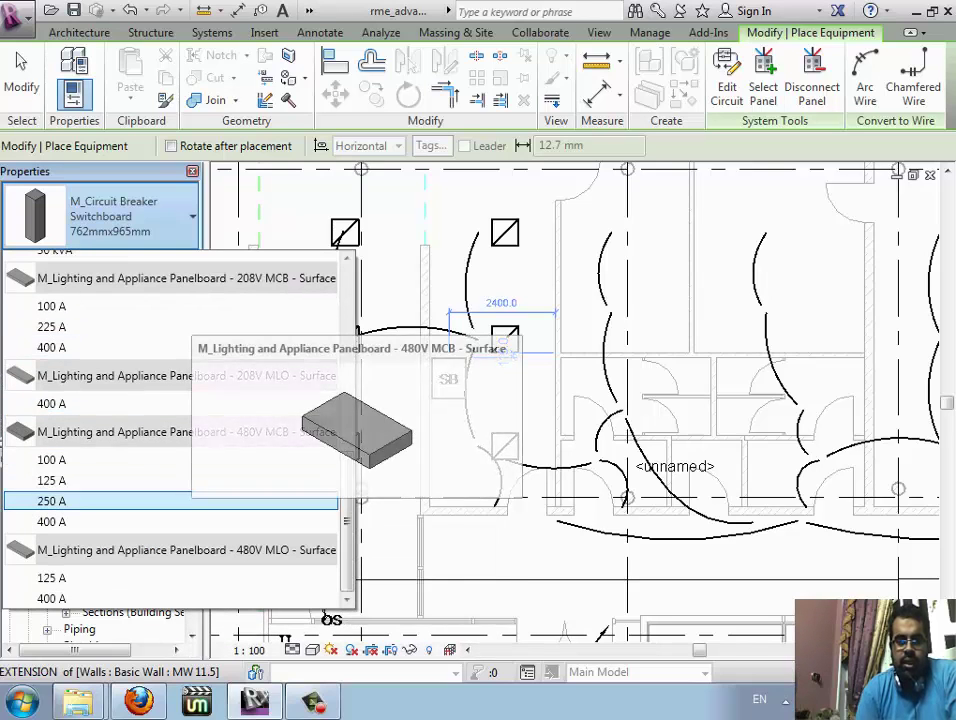
scroll(100, 459, up, 3)
scroll(170, 420, up, 2)
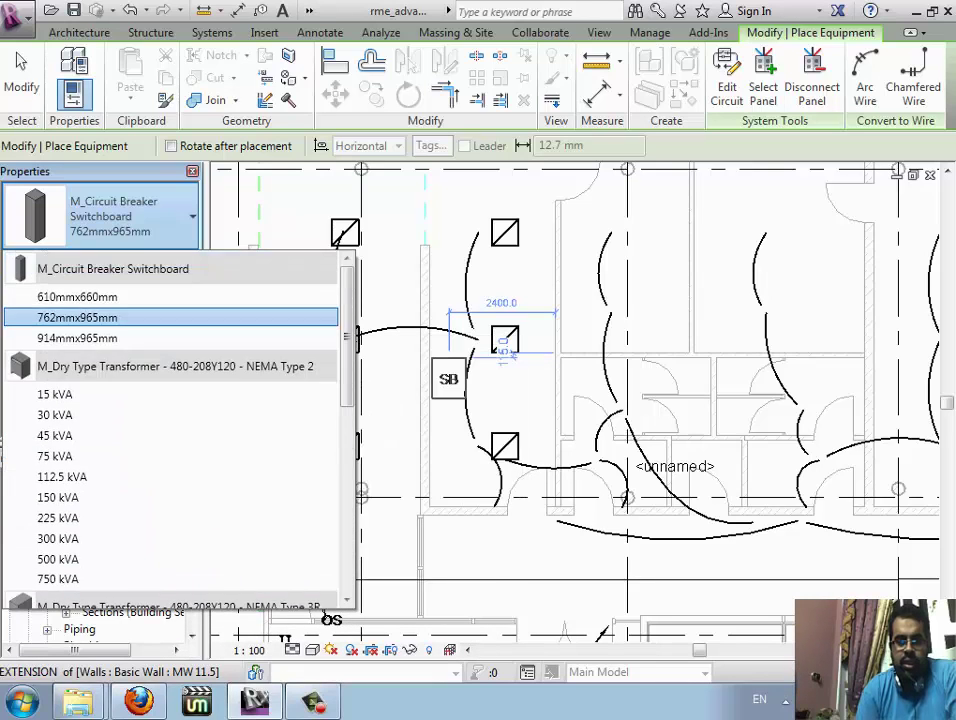
scroll(100, 455, down, 1)
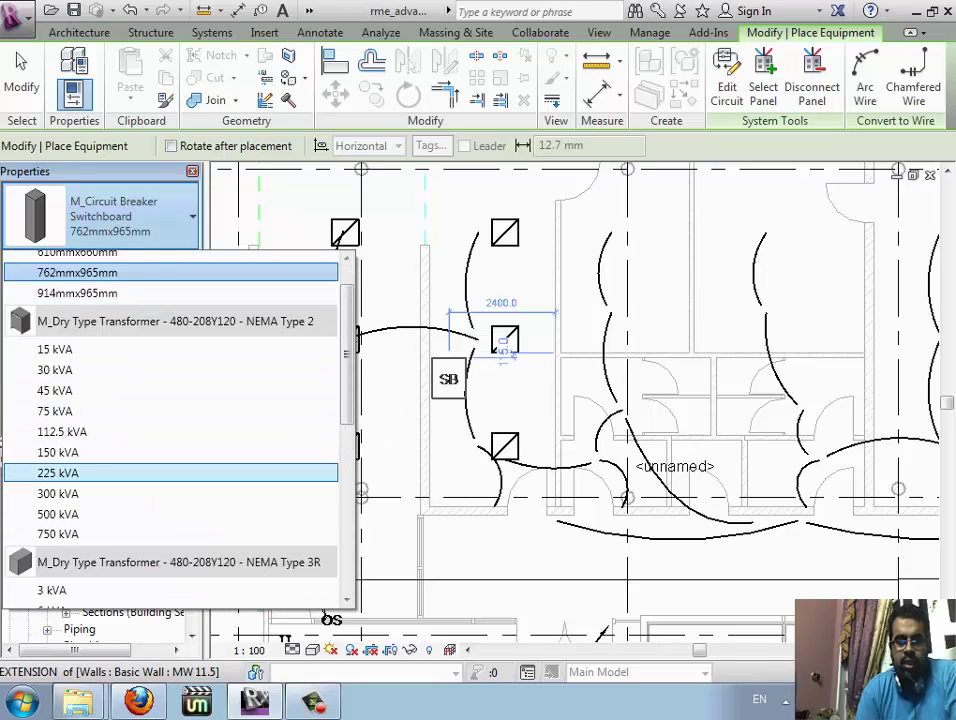
scroll(100, 382, down, 2)
scroll(100, 519, down, 1)
scroll(100, 490, down, 1)
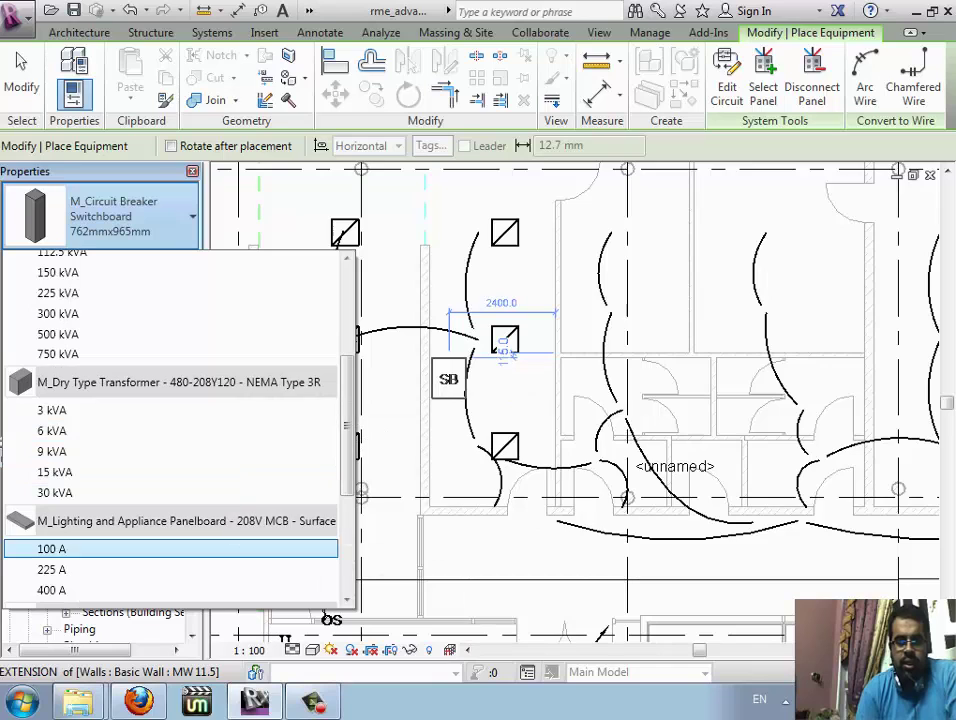
scroll(100, 498, down, 2)
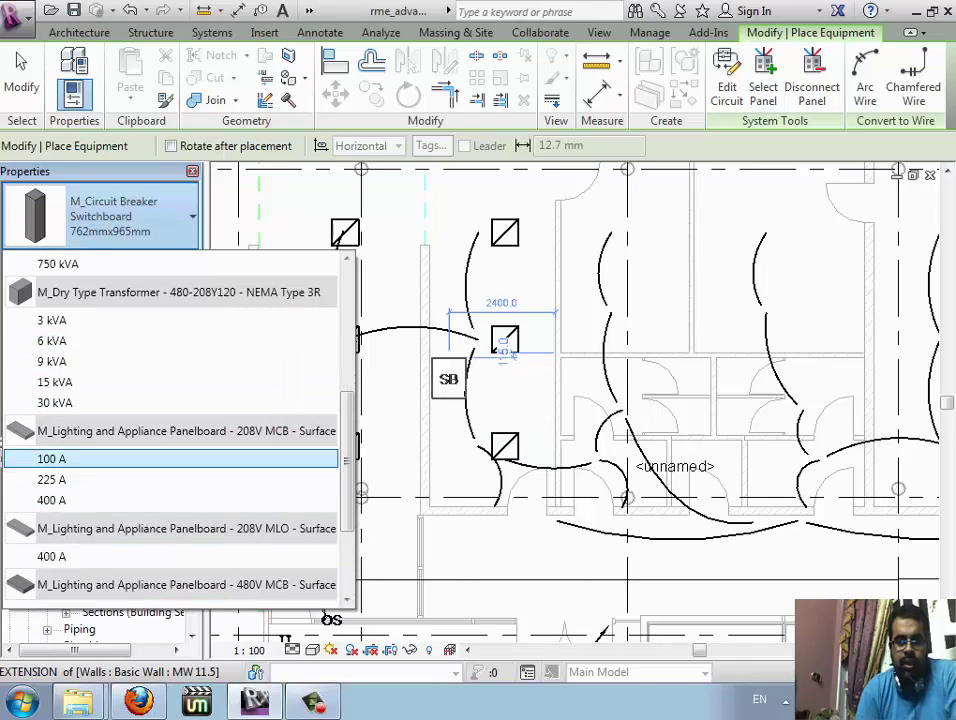
scroll(100, 497, down, 3)
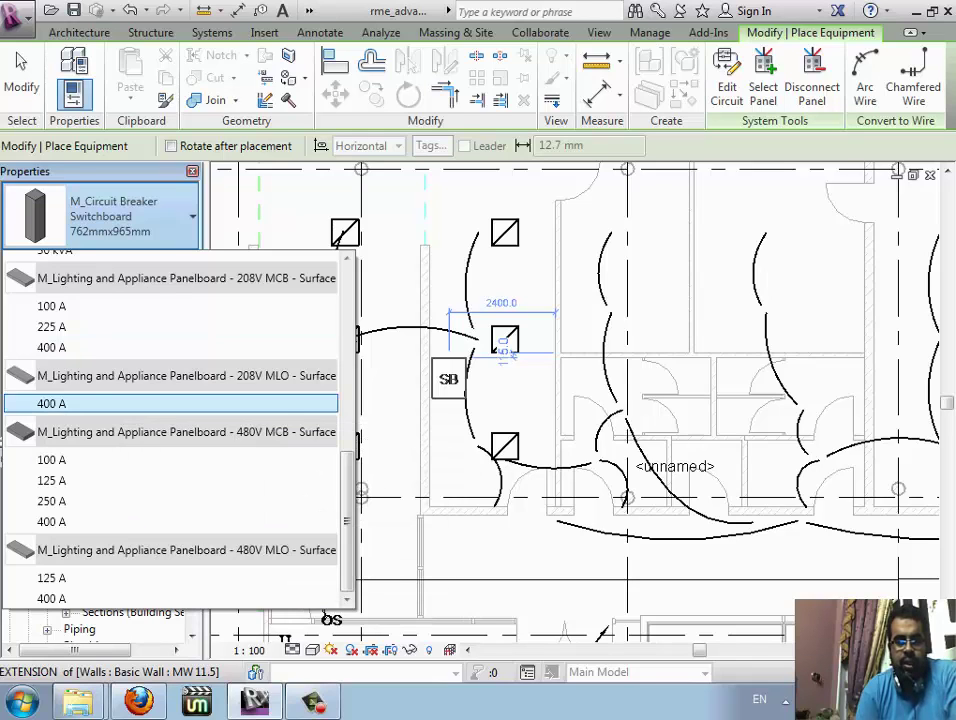
click(110, 403)
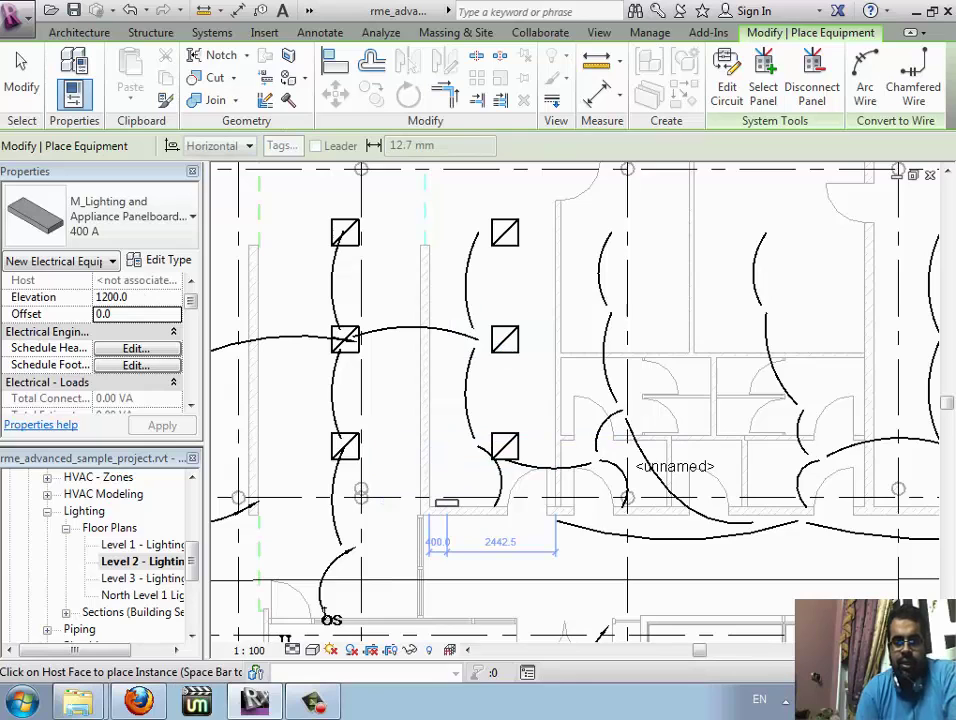
Place the panelboard on the host wall and end placement
click(446, 502)
key(Escape)
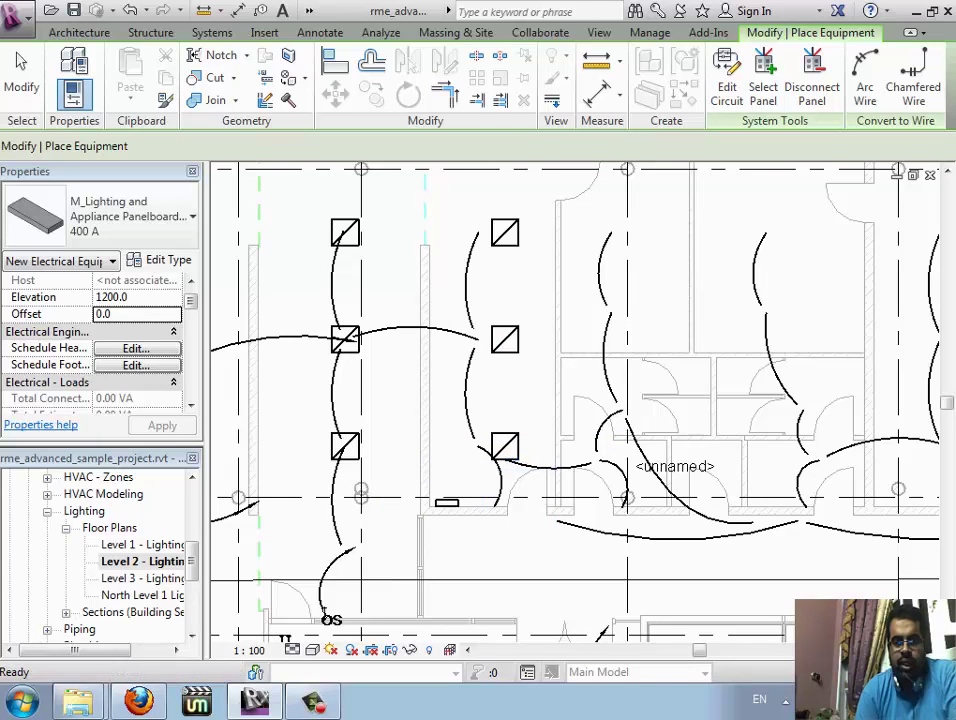
key(Escape)
Assign the 120/208 Wye distribution system to the new panelboard
click(446, 502)
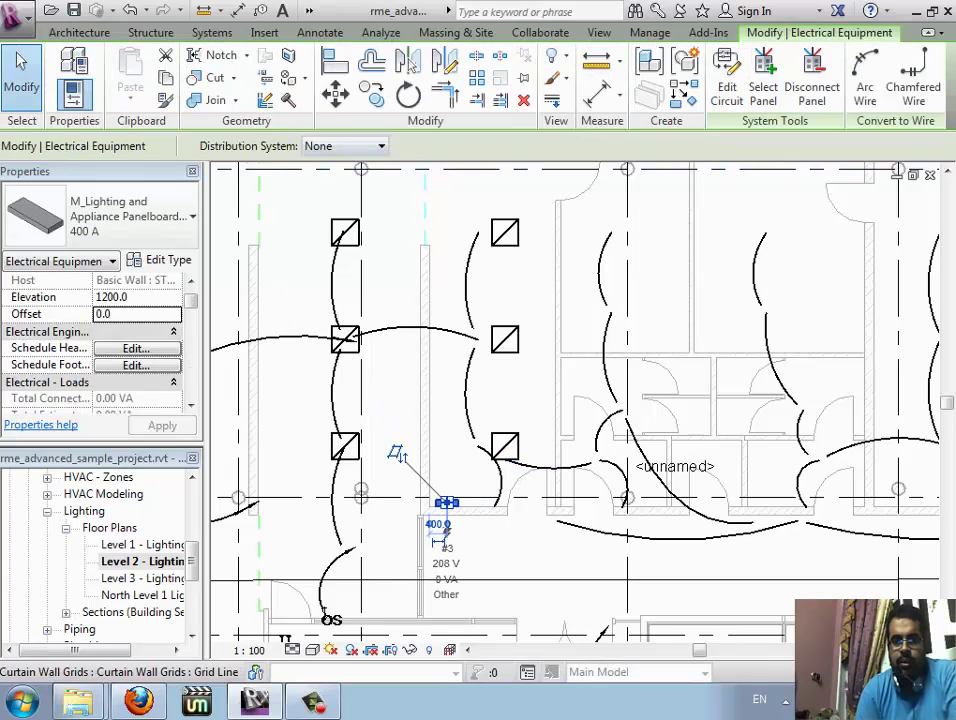
click(345, 146)
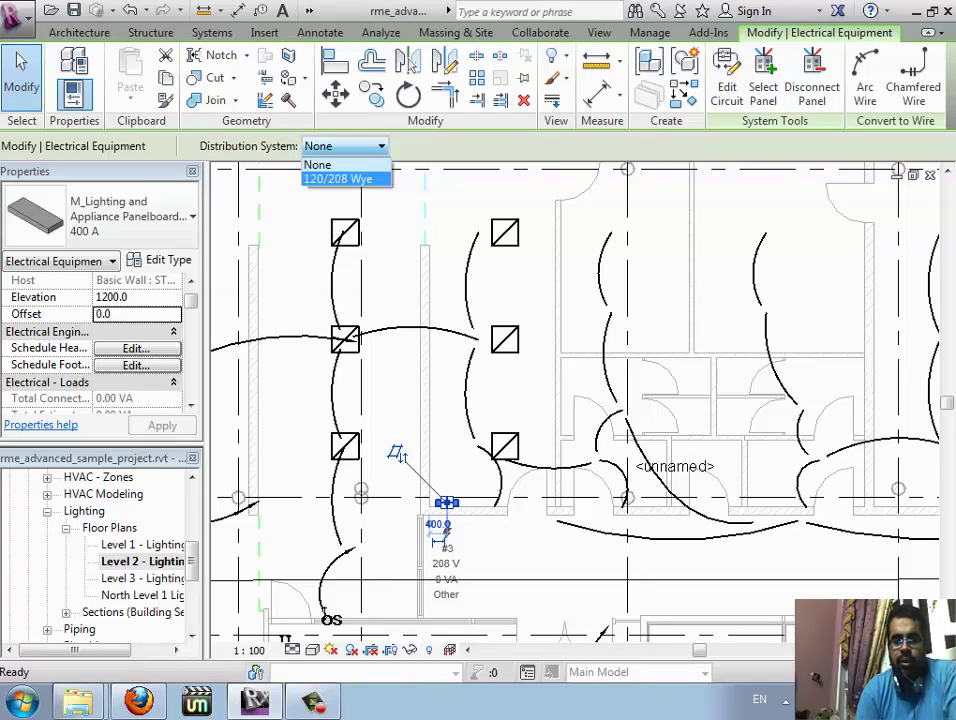
click(338, 178)
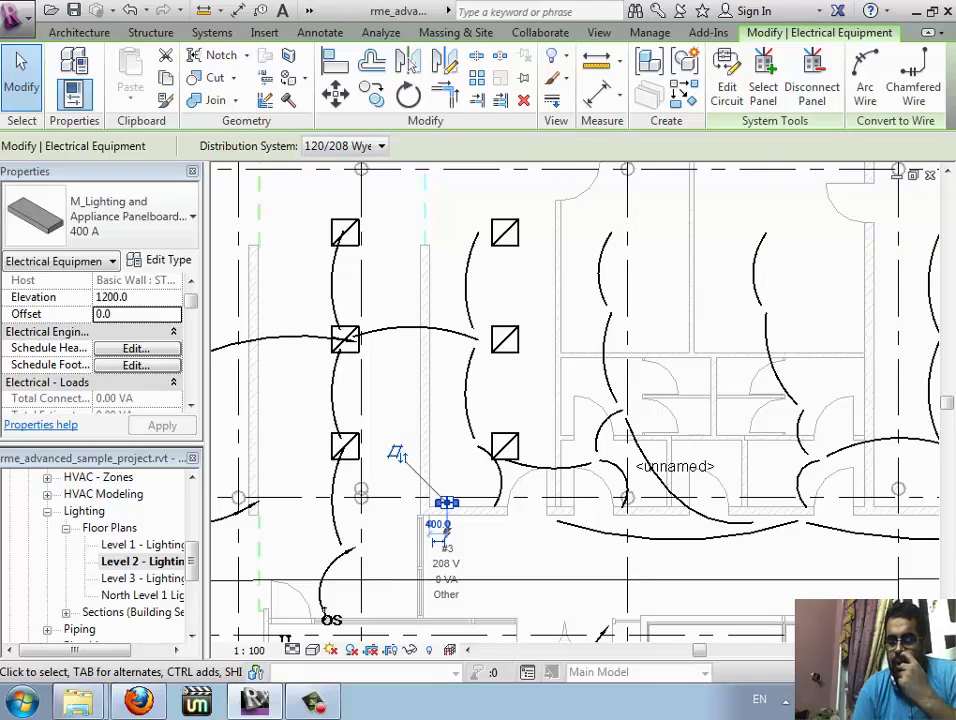
key(Escape)
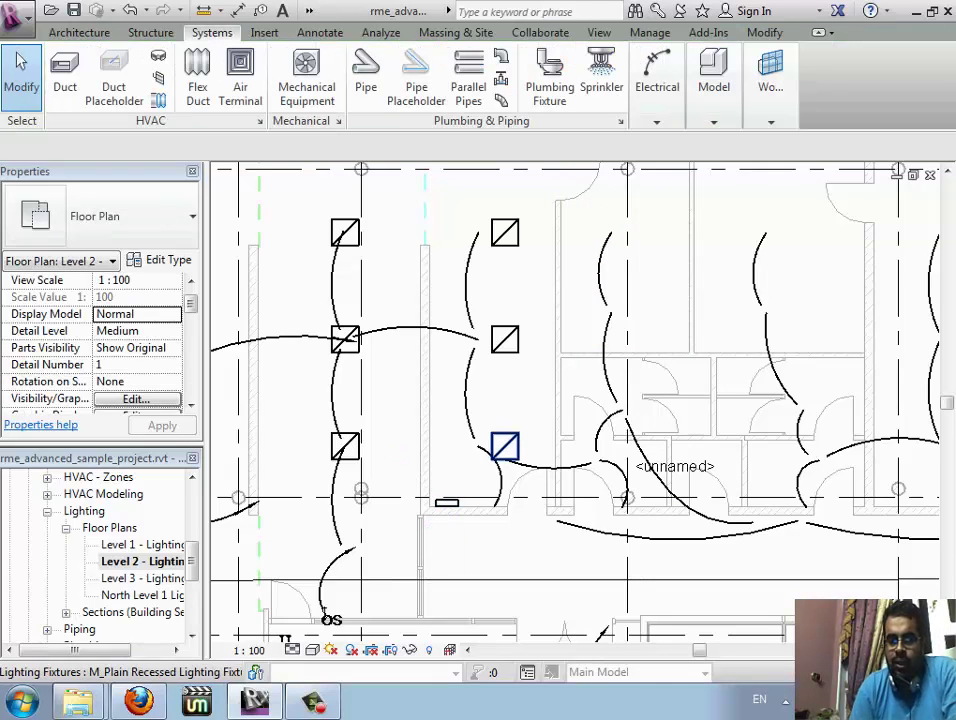
Select a lighting fixture to check its circuit, then reselect the panelboard
click(505, 446)
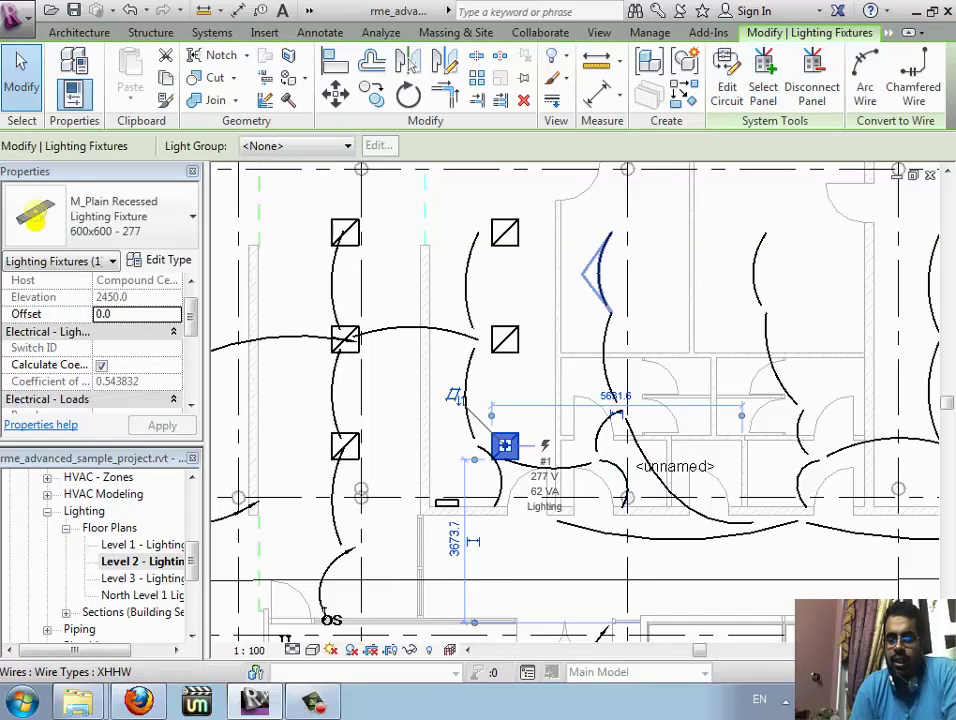
click(447, 502)
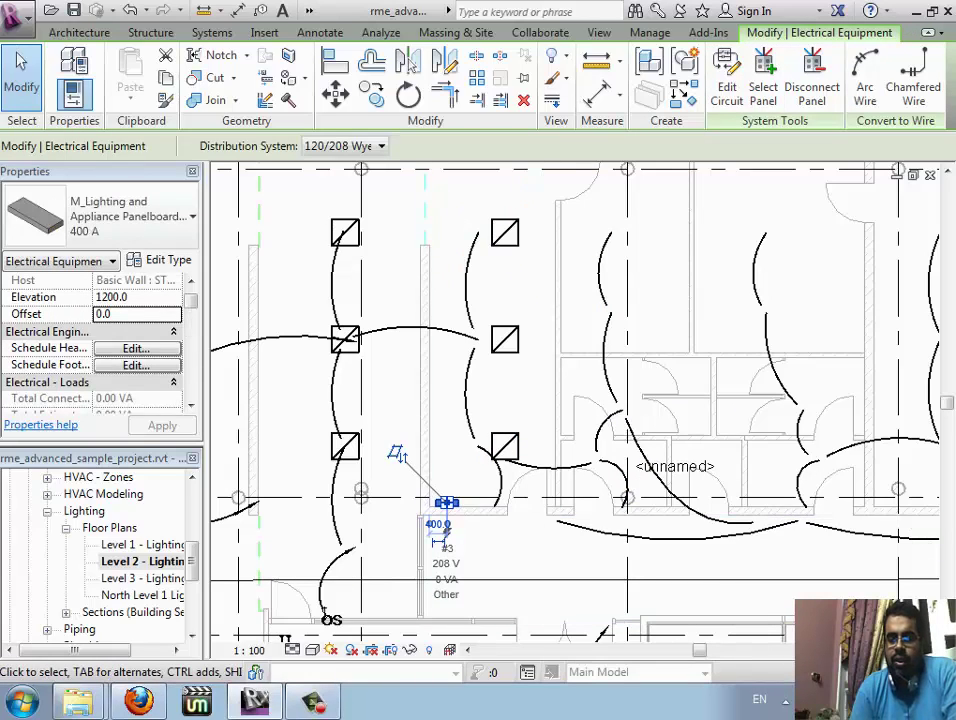
key(Escape)
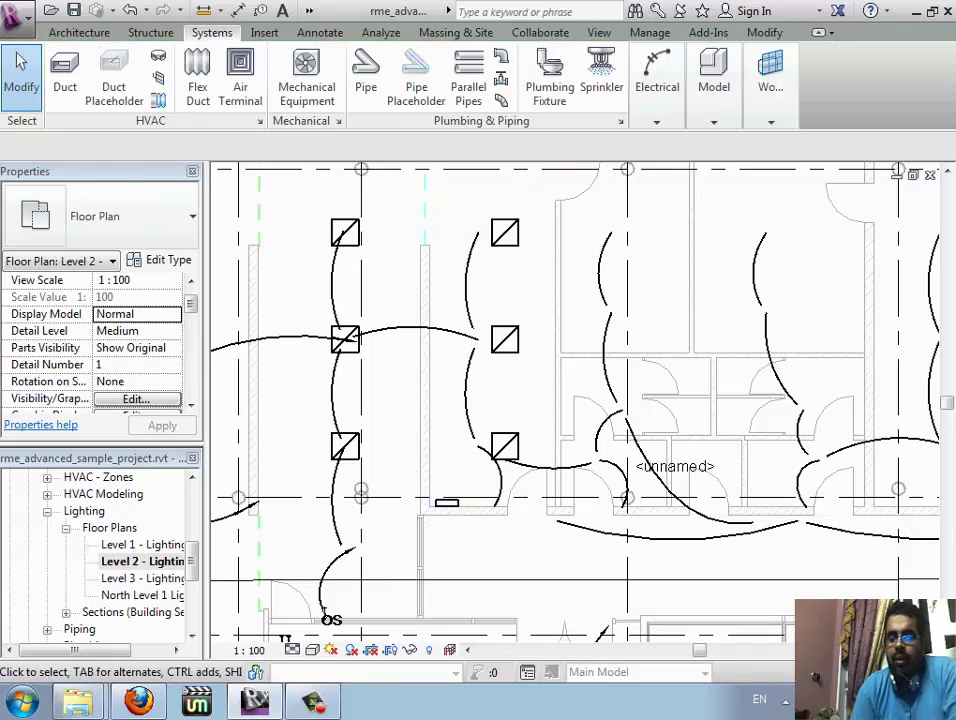
click(492, 452)
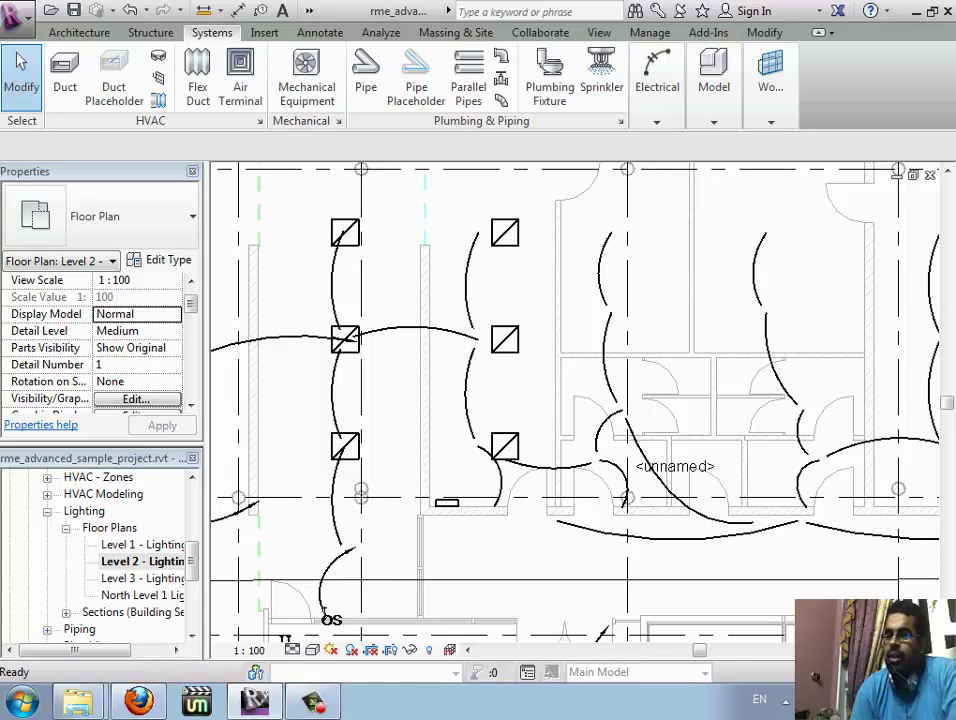
Open Electrical Settings on Voltage Definitions, listing the 120 to 480 V entries
click(657, 80)
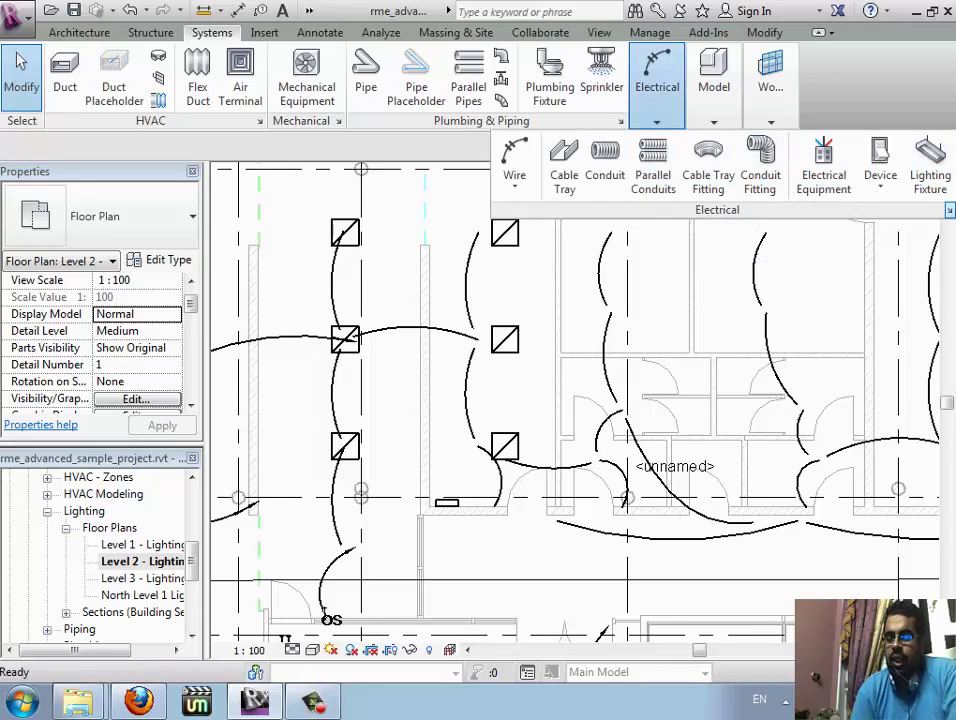
click(949, 210)
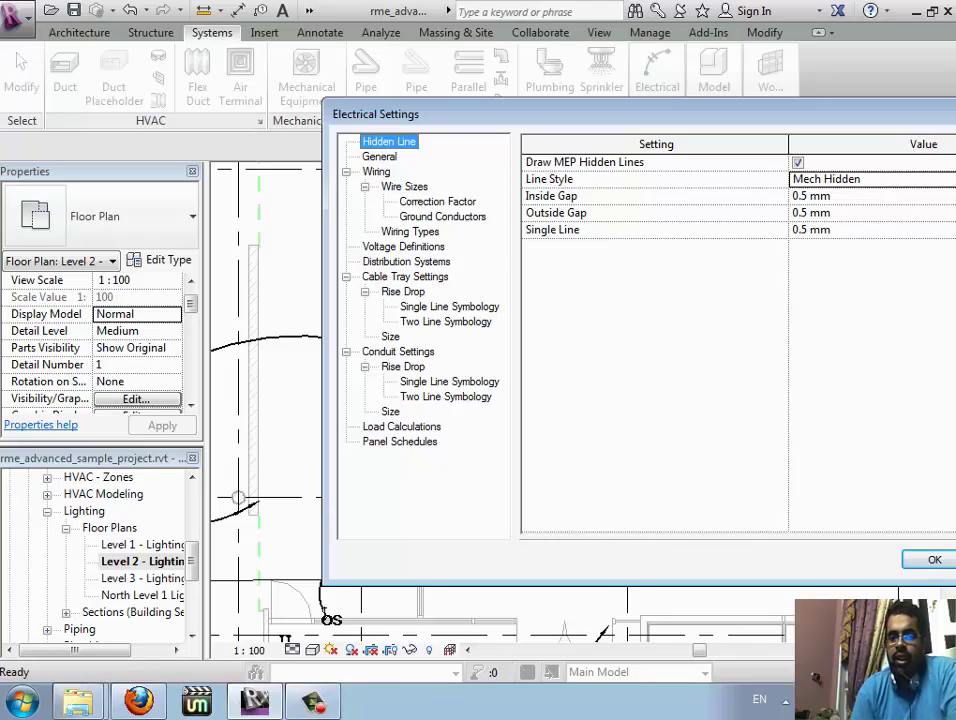
click(403, 246)
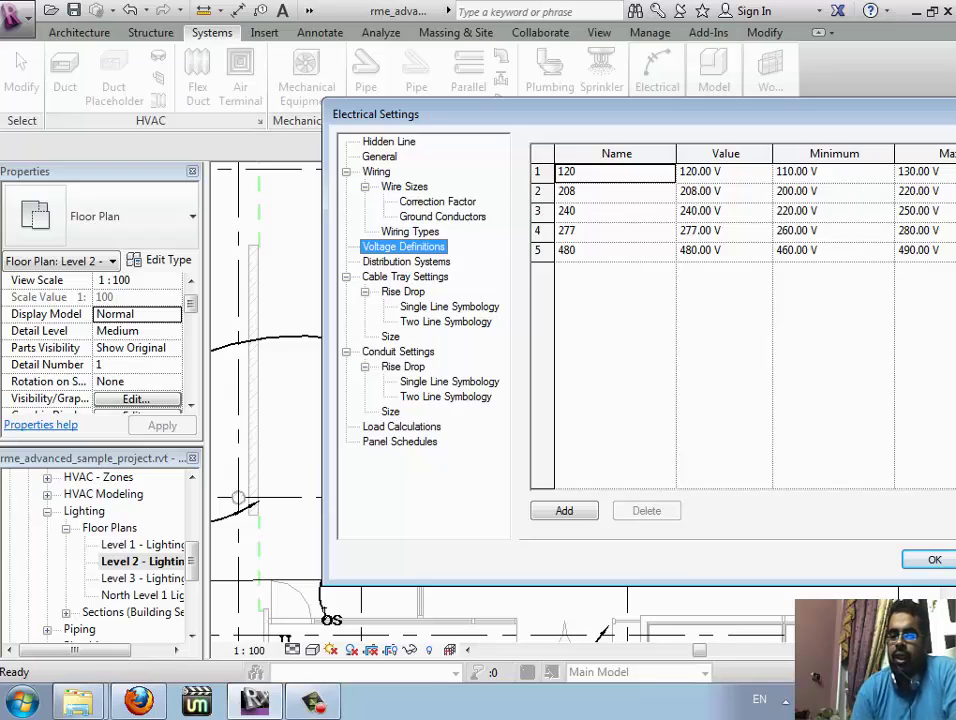
Add a voltage definition named 220 with value 220 V, minimum 190 V and maximum 240 V
click(564, 510)
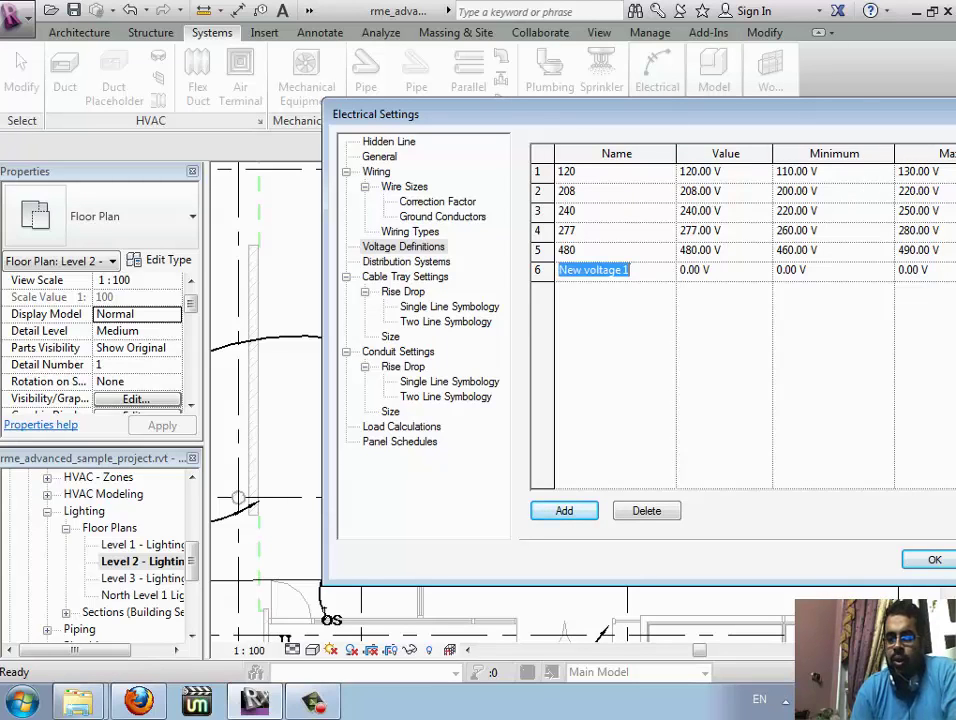
text(22)
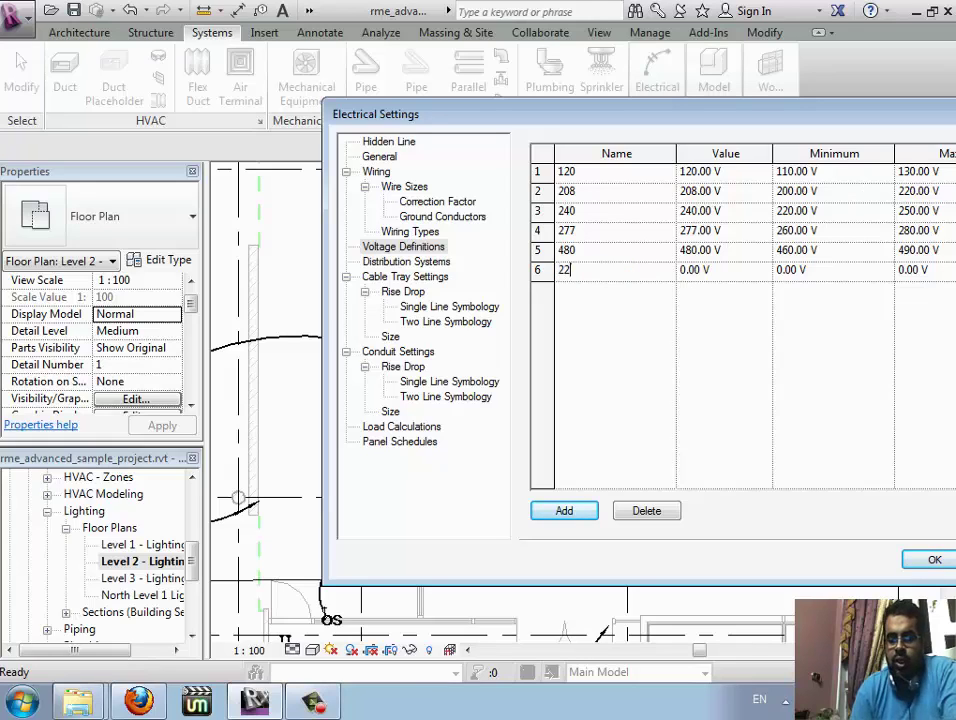
text(0)
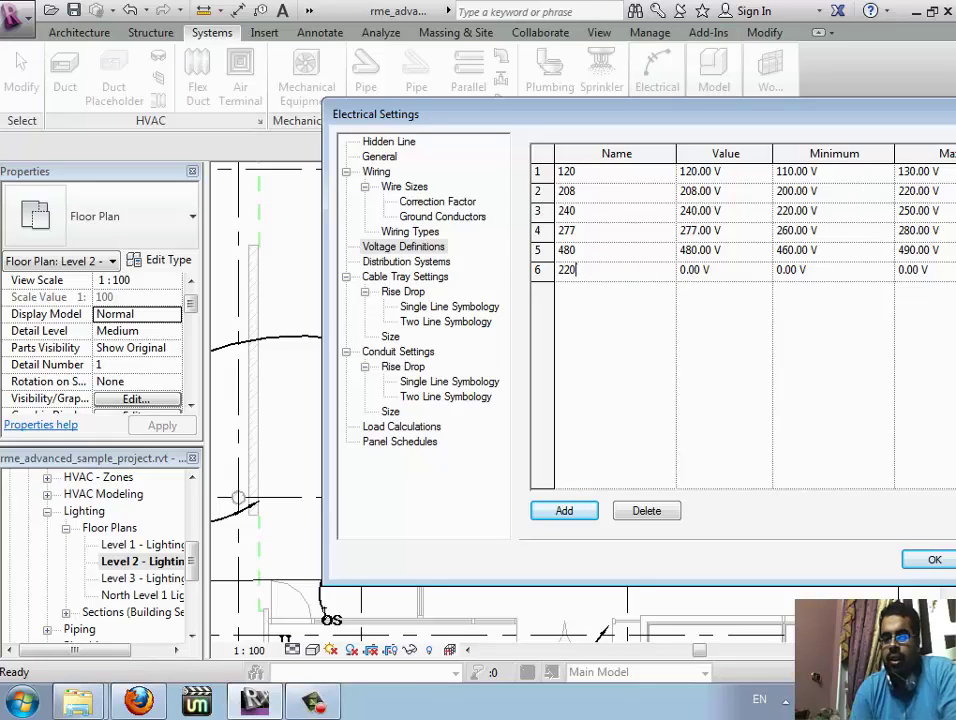
key(Tab)
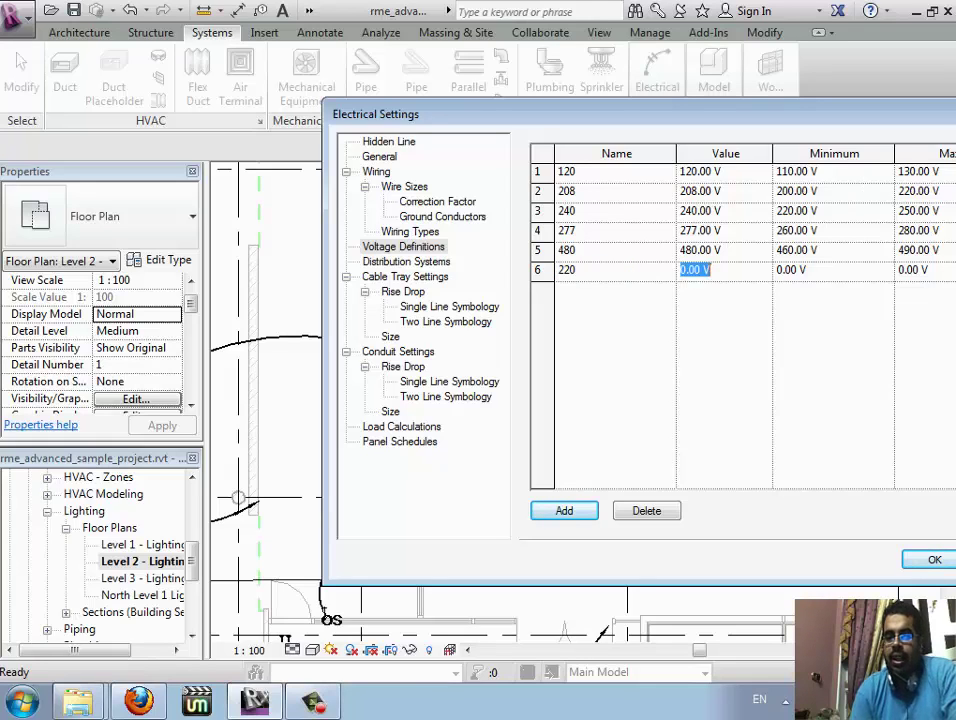
text(2)
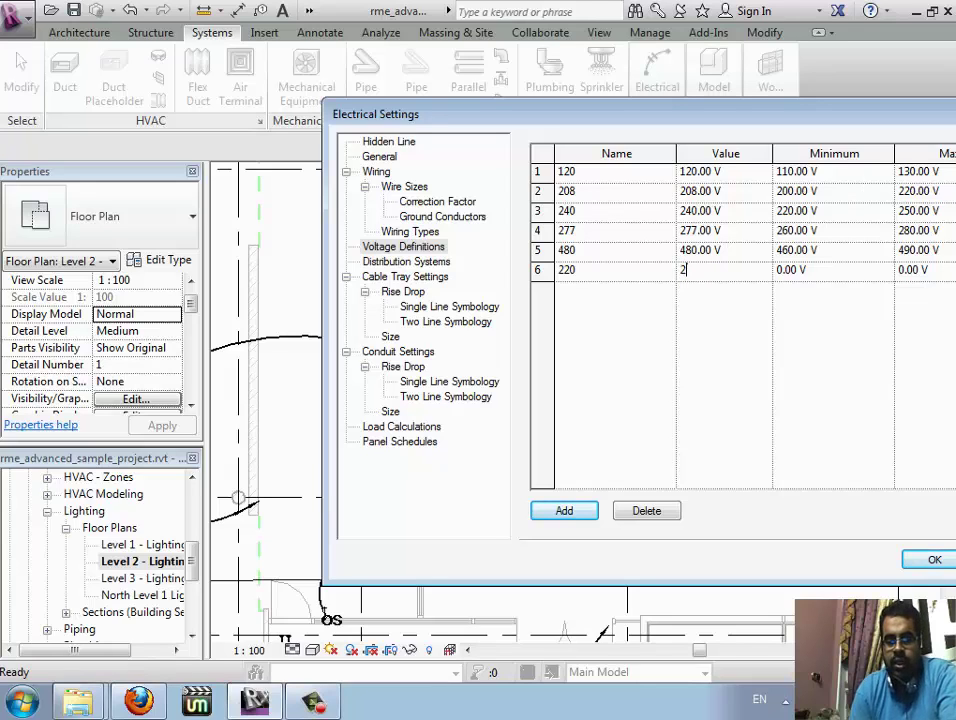
text(20)
key(Tab)
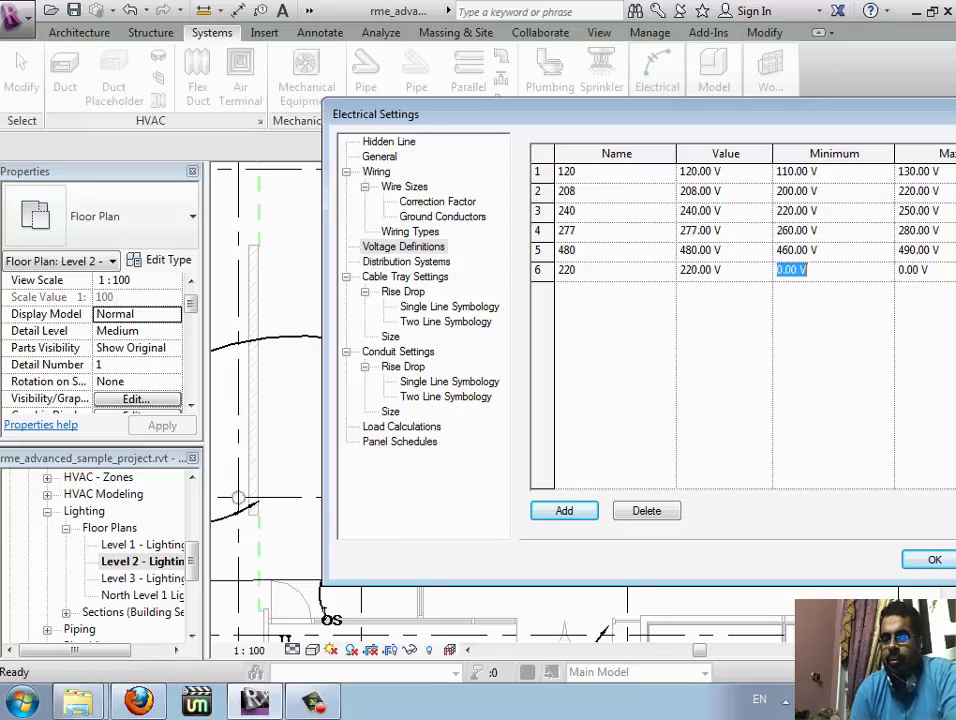
text(190)
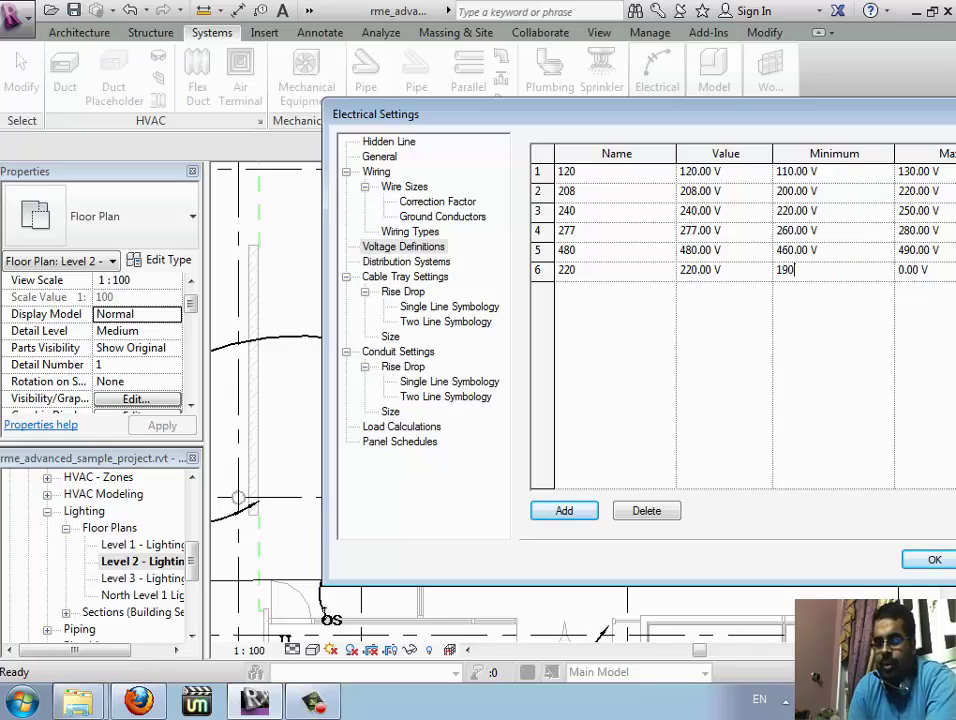
key(Tab)
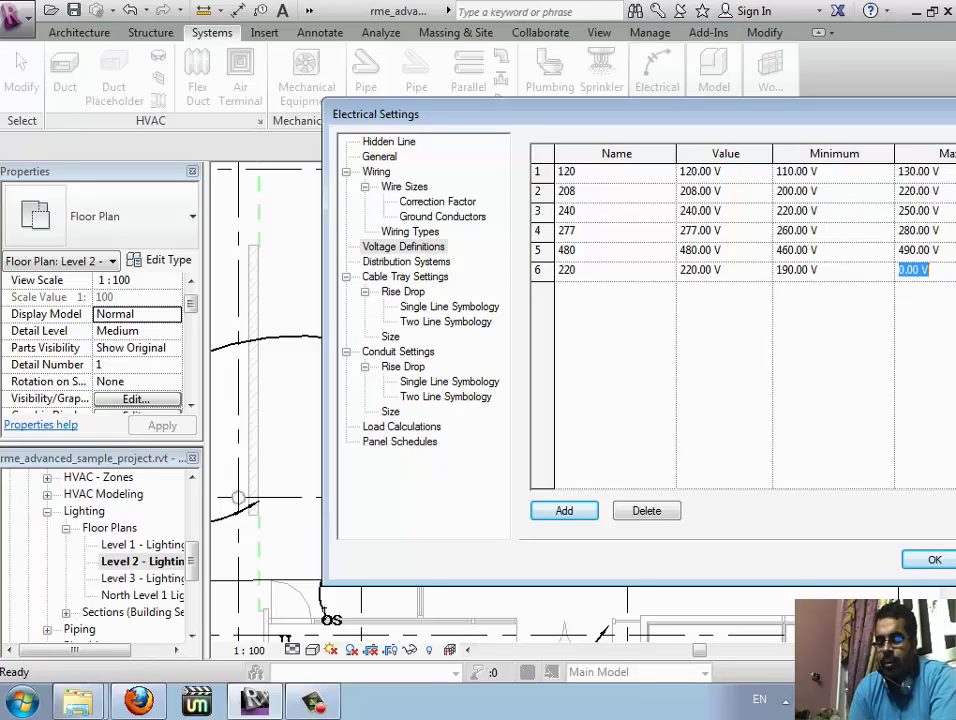
text(23=)
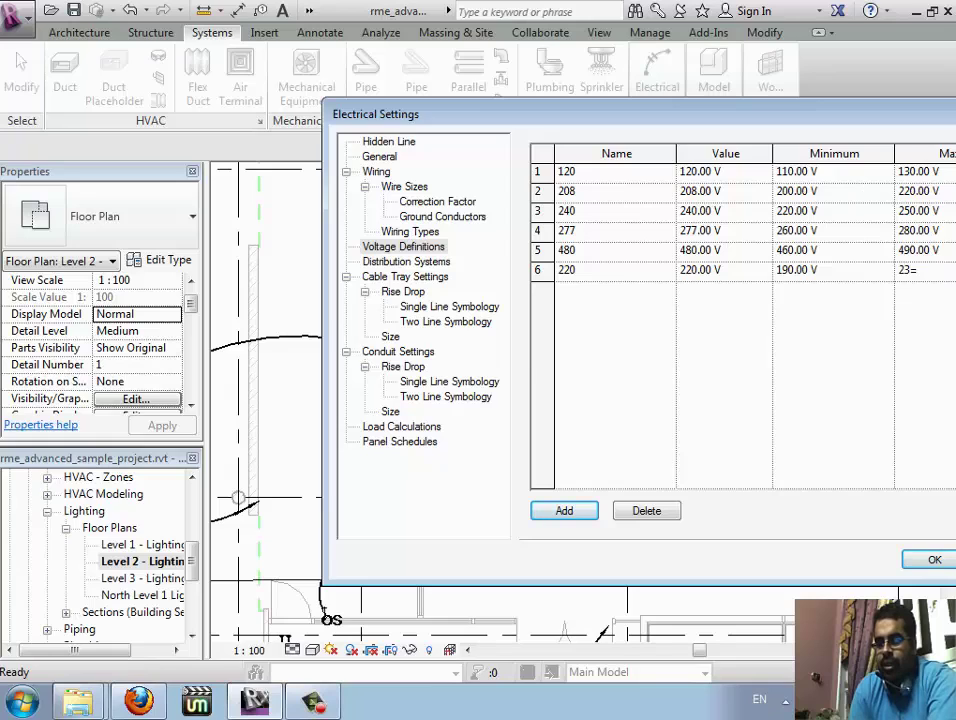
key(BackSpace)
text(4)
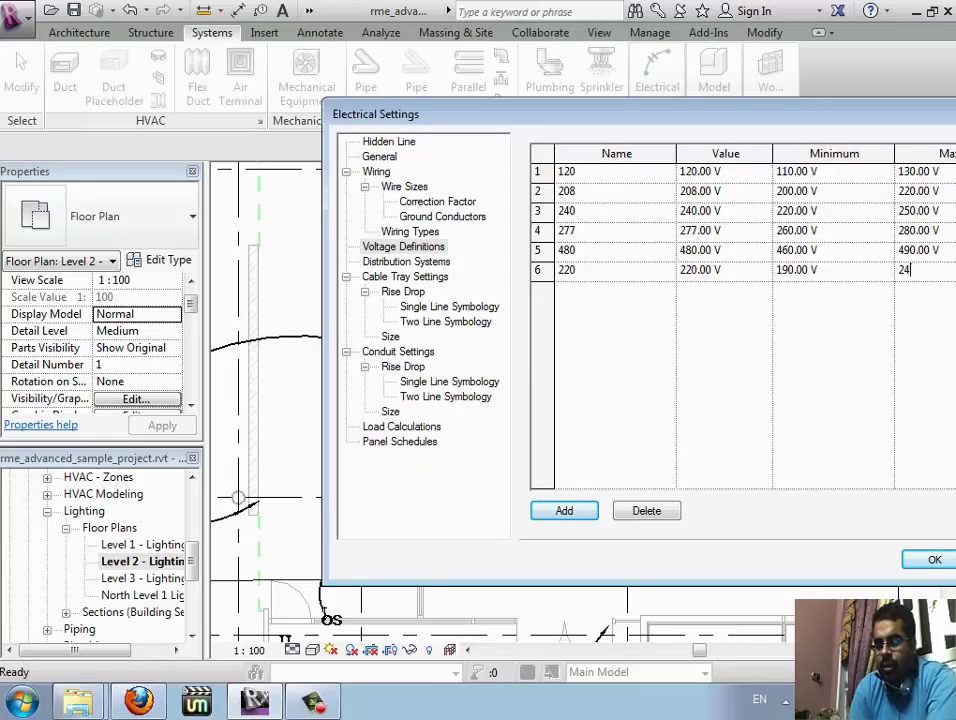
text(0)
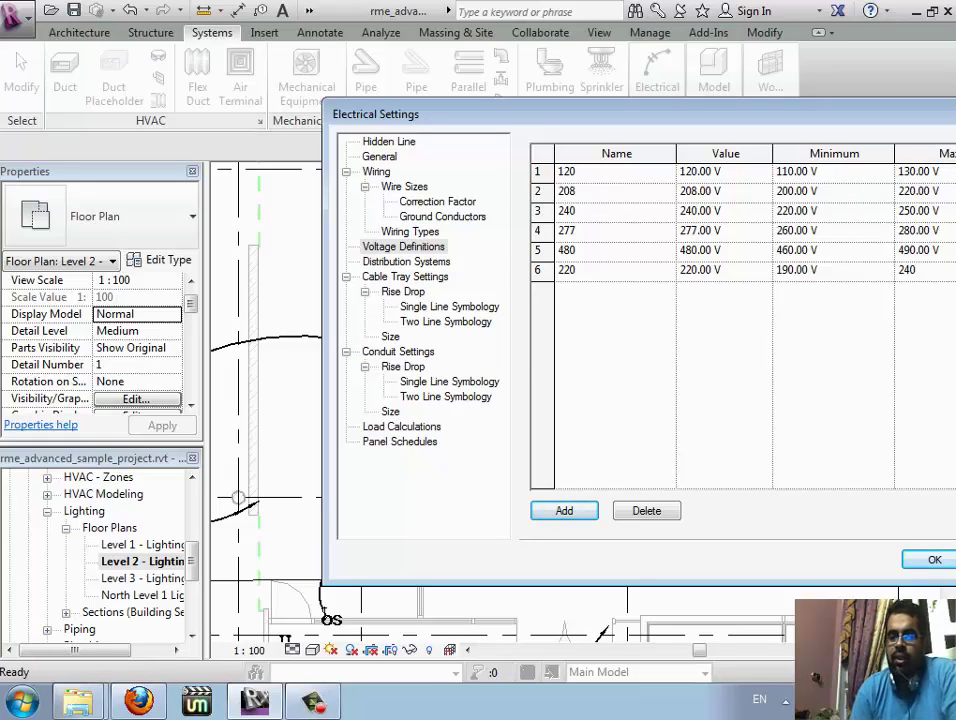
Add a new distribution system named 480/220
click(406, 261)
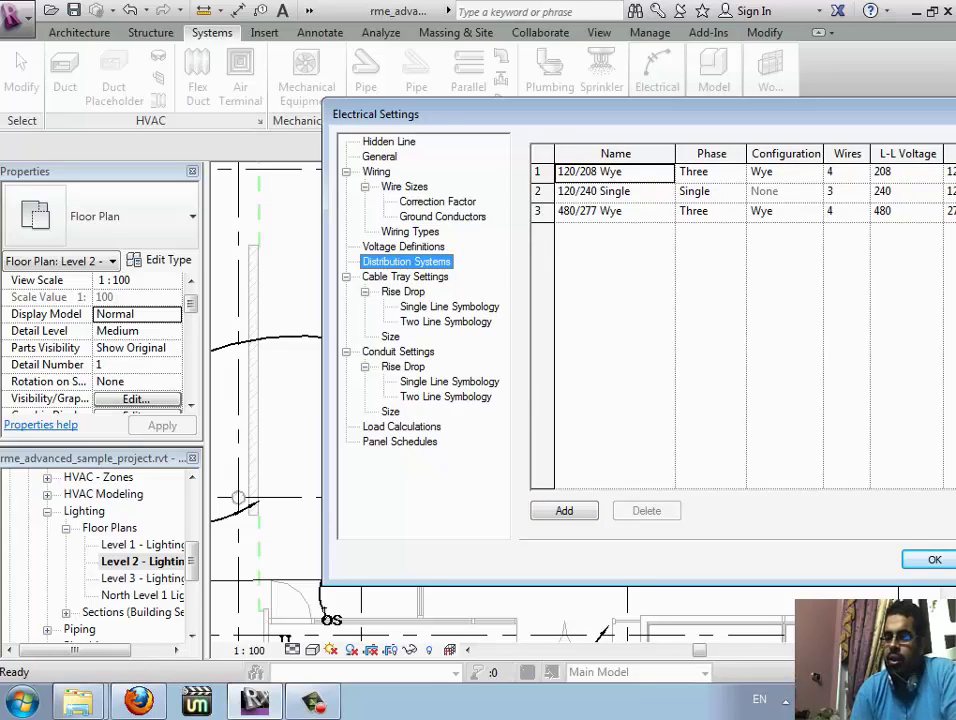
mouse_move(450, 114)
mouse_down()
mouse_move(313, 111)
mouse_move(187, 128)
mouse_up()
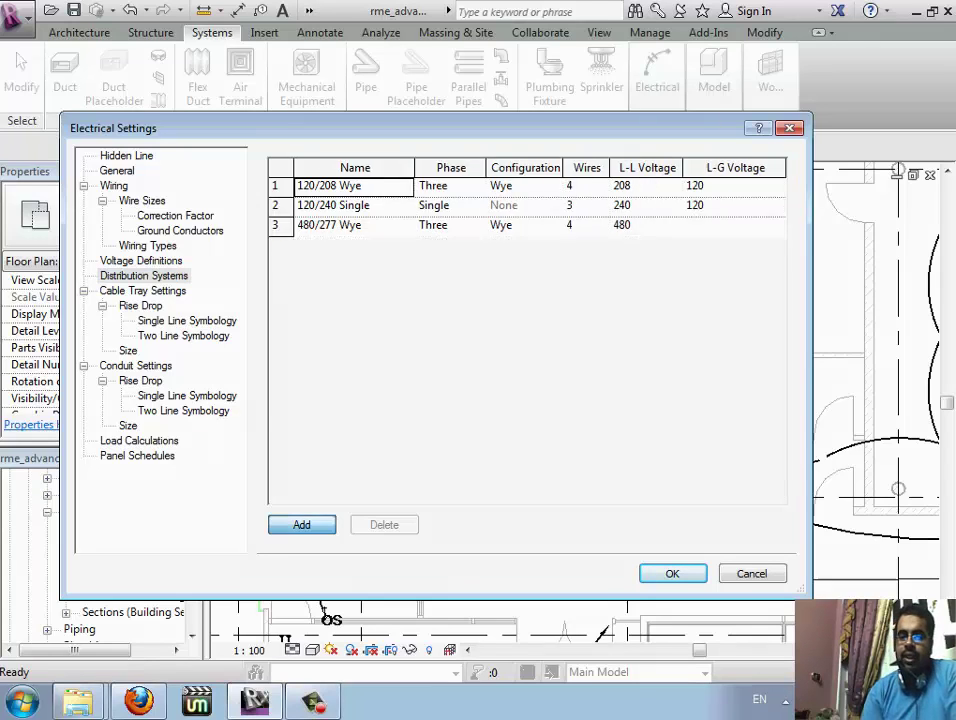
click(301, 524)
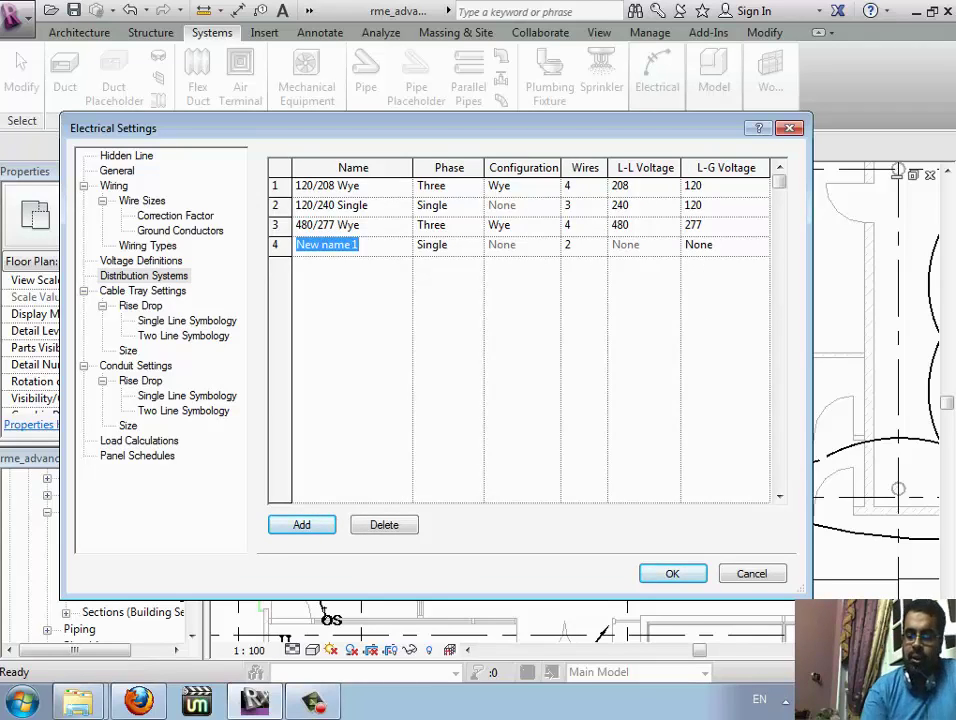
text(4810)
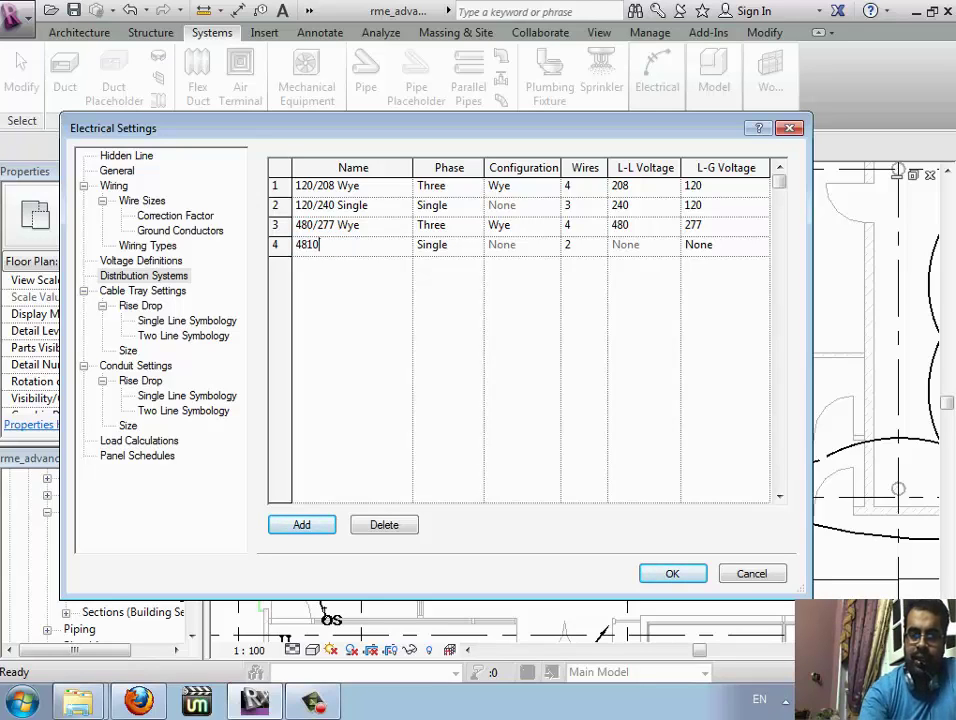
key(BackSpace)
key(BackSpace)
text(0)
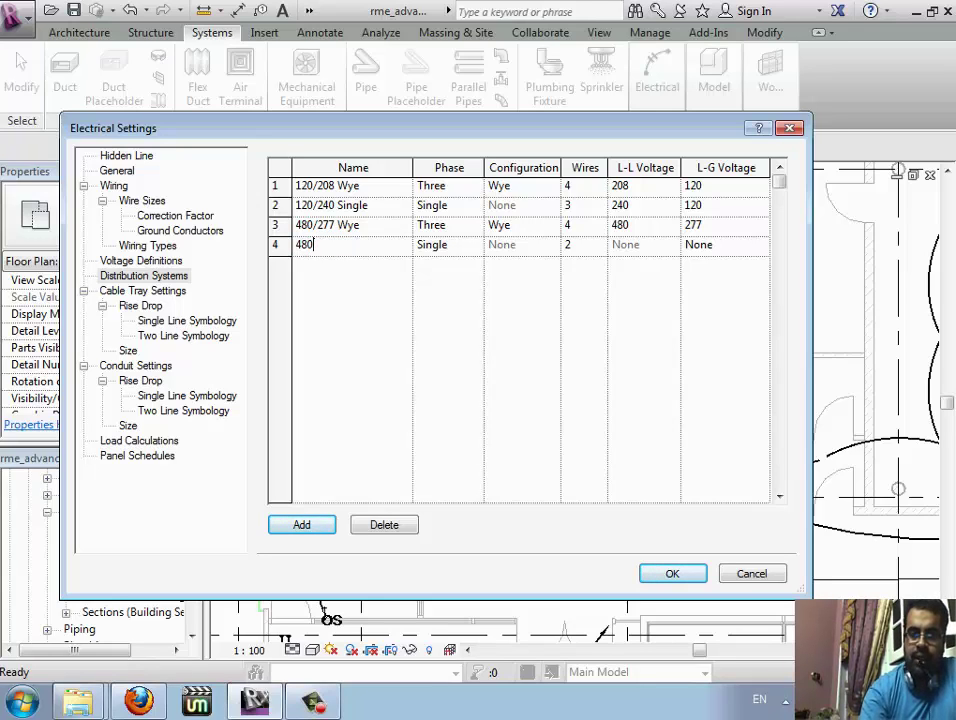
text(/220)
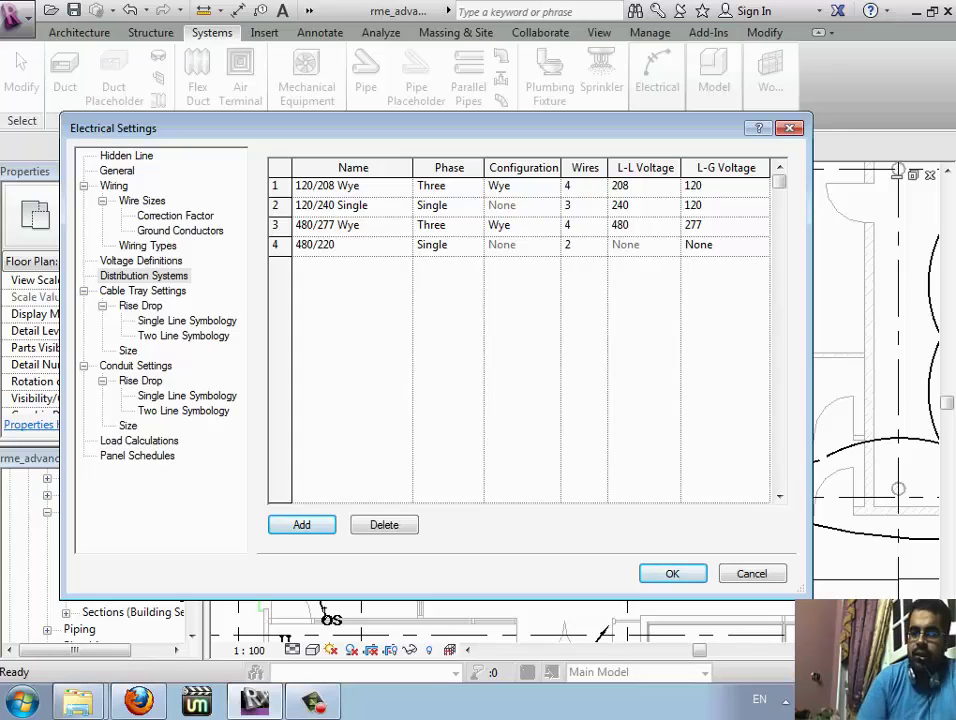
Try the phase, wire count and line-to-ground options for the 480/220 system
click(447, 245)
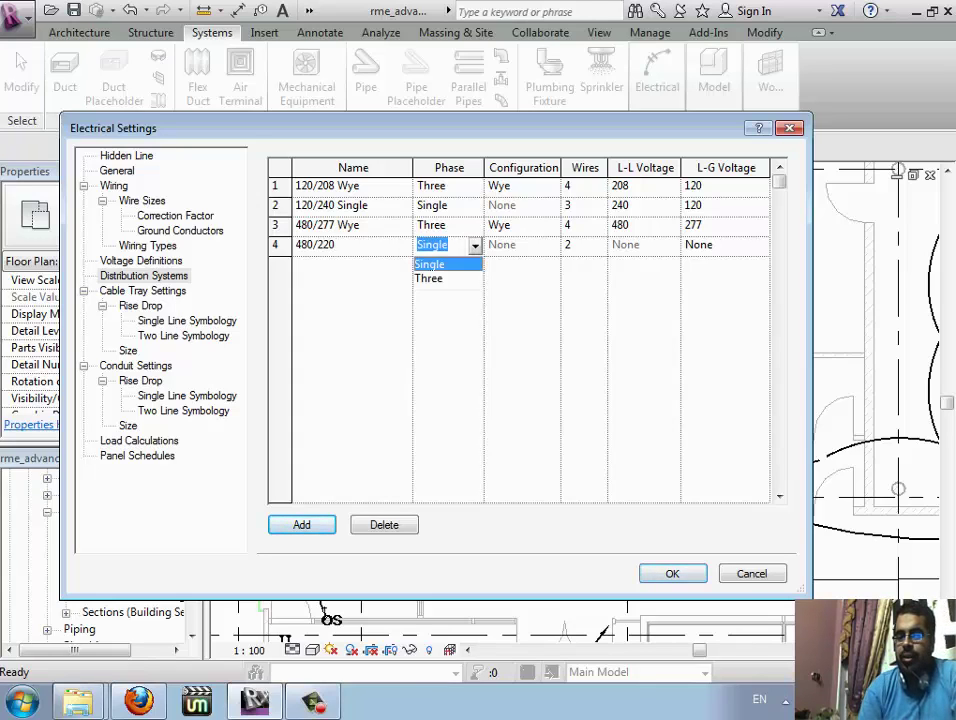
click(475, 245)
click(475, 245)
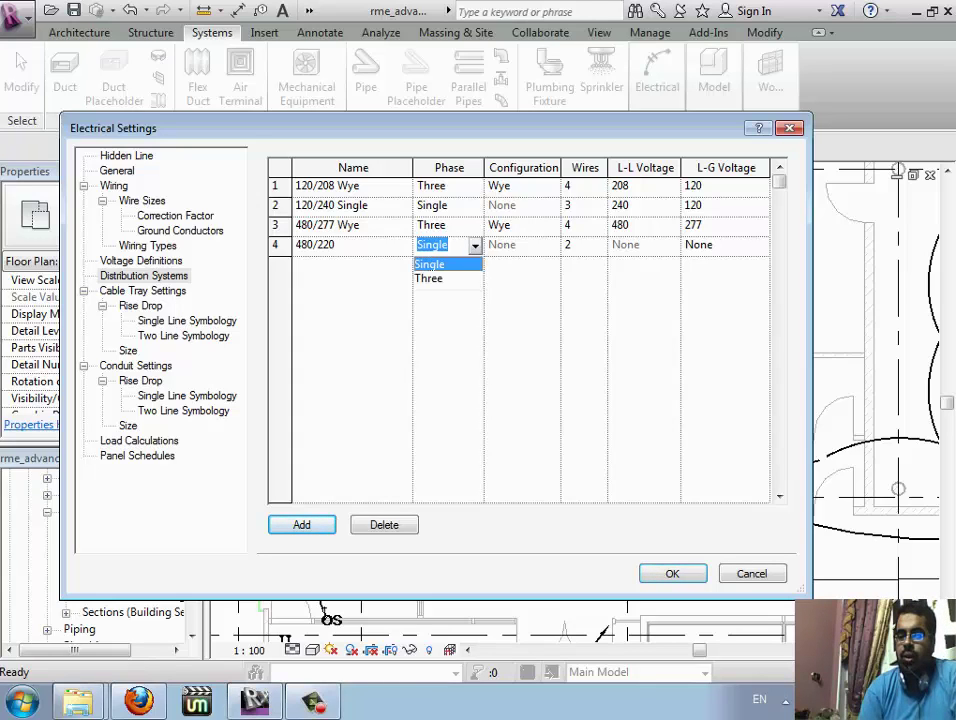
key(Return)
key(Tab)
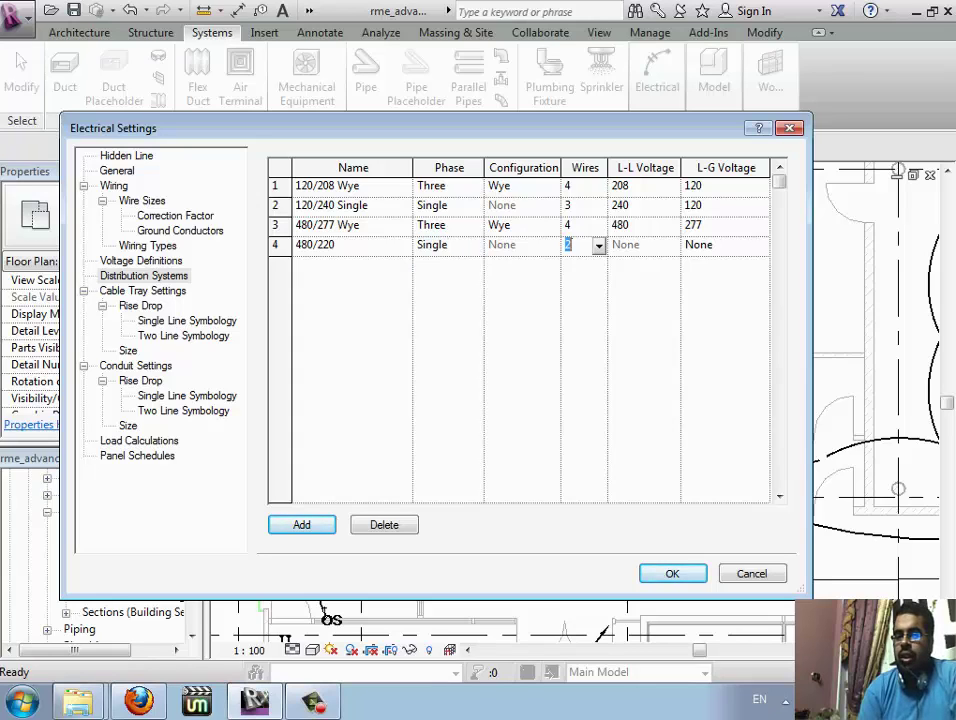
key(alt+Down)
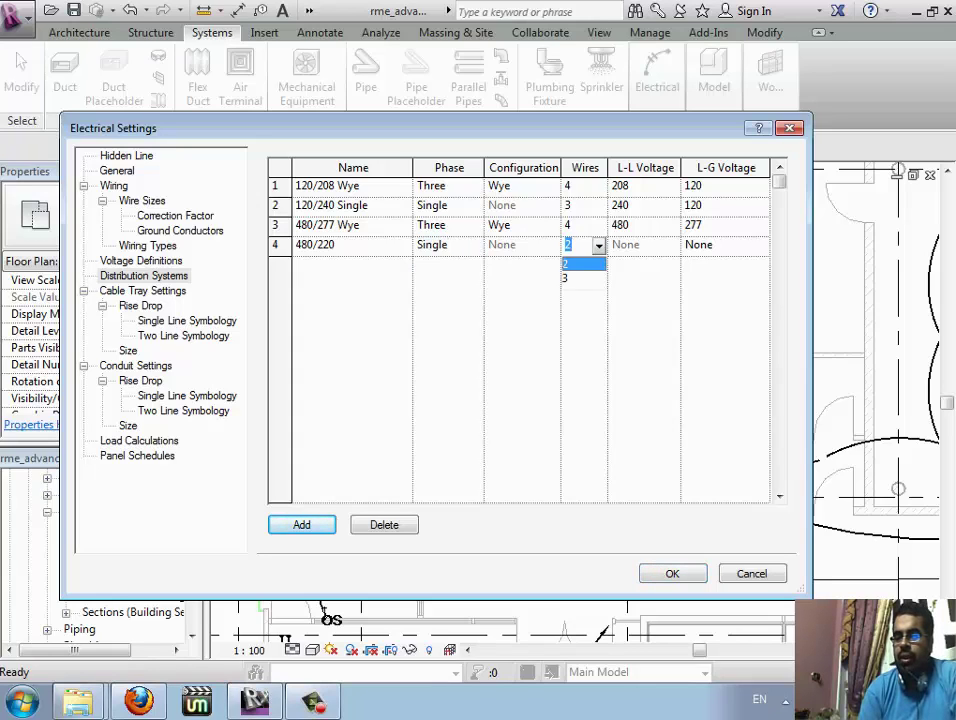
key(Return)
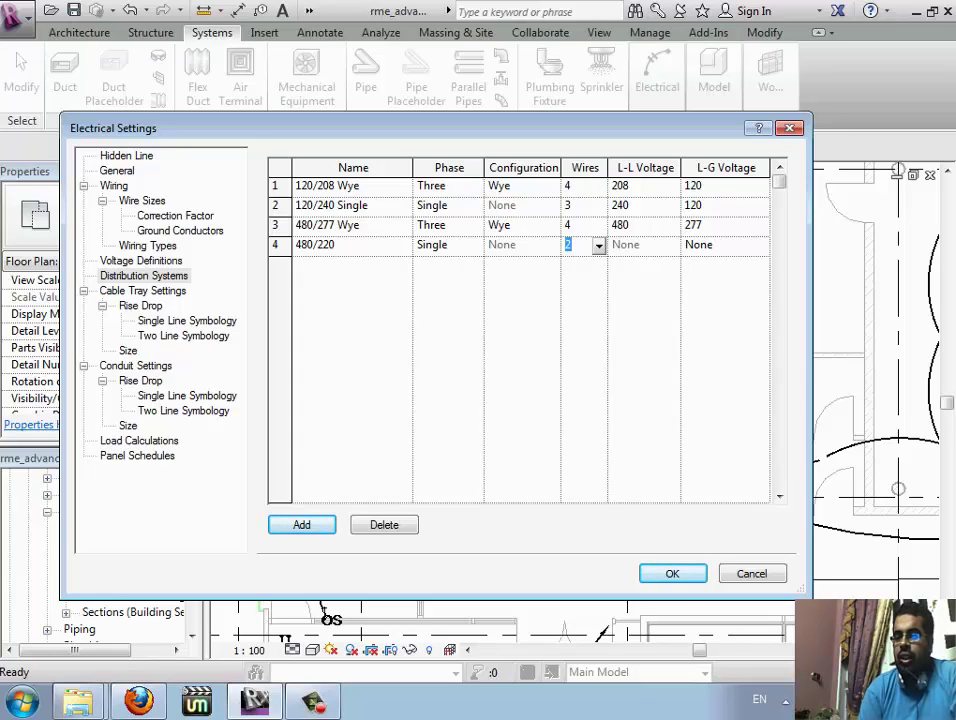
key(Tab)
key(alt+Down)
key(Down)
key(Down)
key(Down)
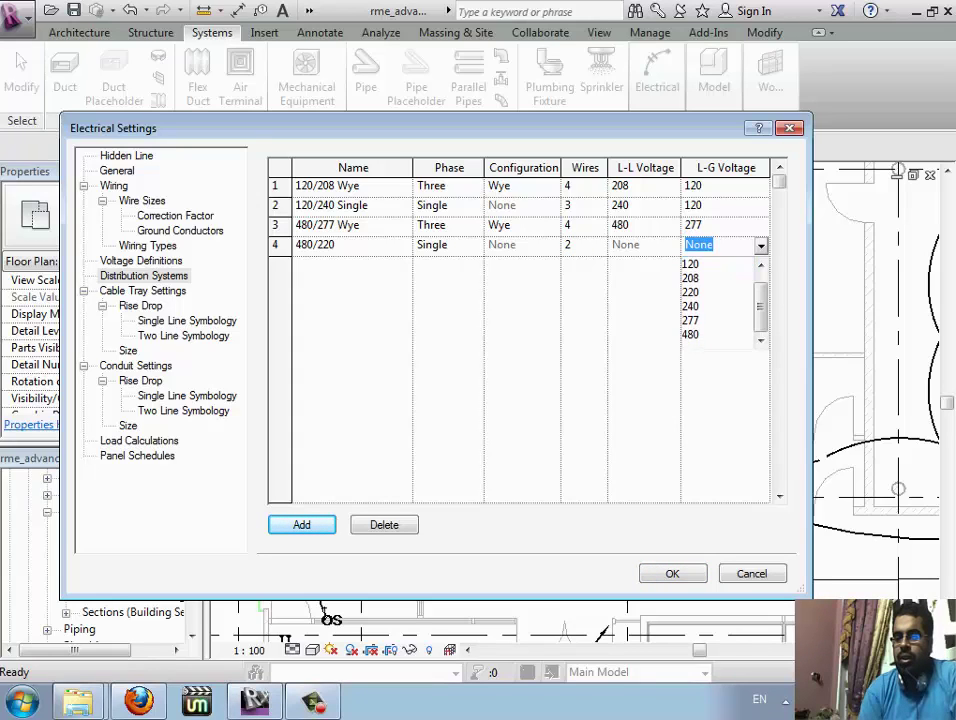
key(Return)
Make the 480/220 system three-phase with 480 V line-to-line
click(432, 244)
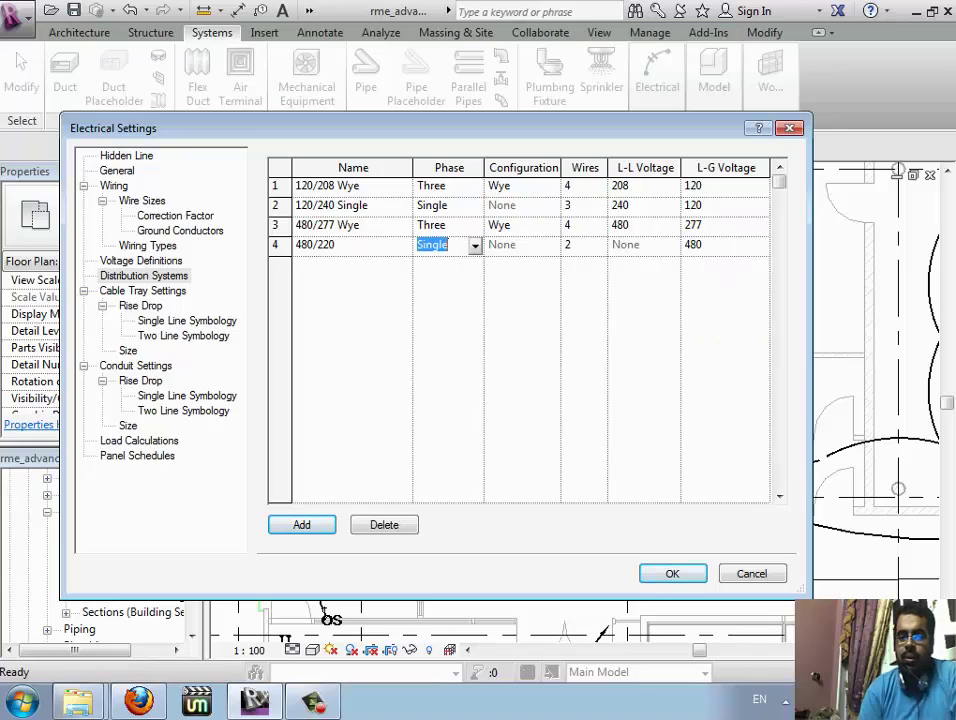
key(alt+Down)
key(Down)
key(Return)
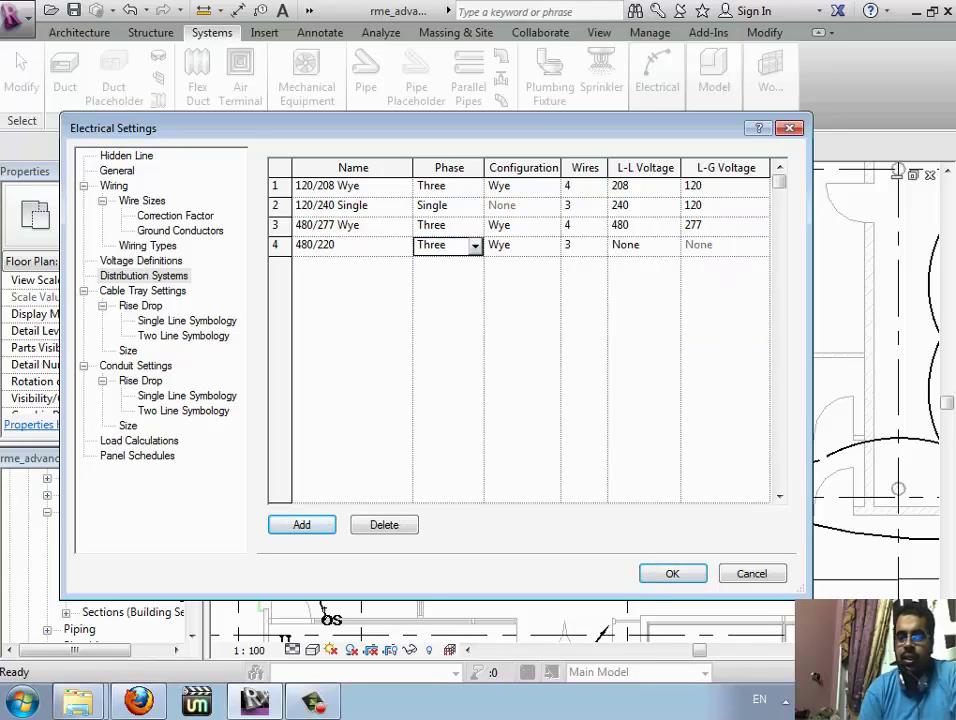
click(640, 244)
key(alt+Down)
scroll(638, 300, down, 1)
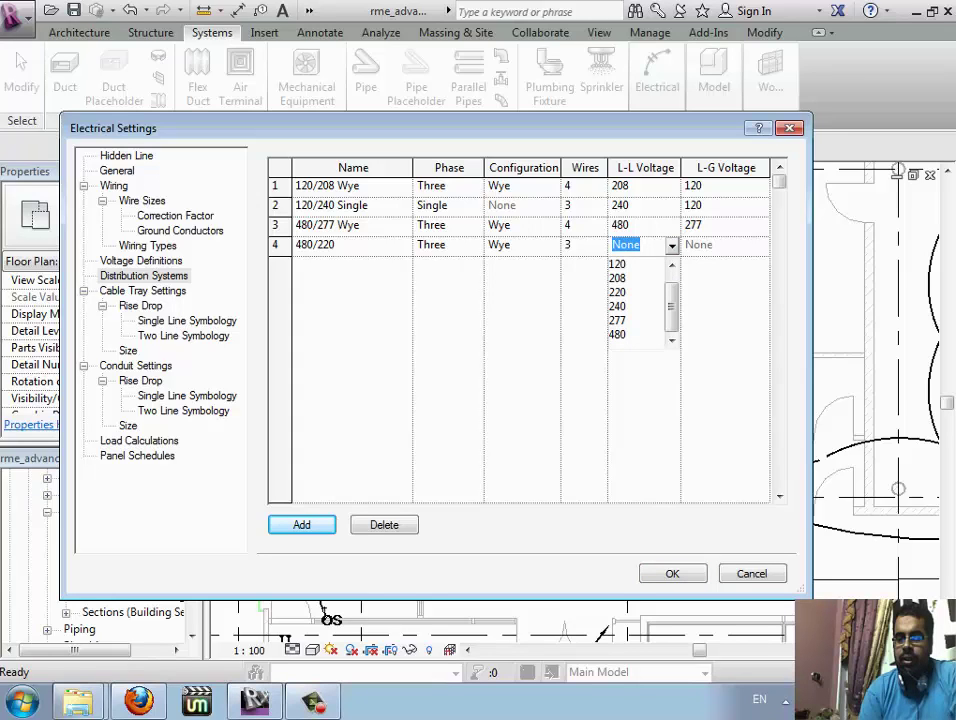
click(617, 334)
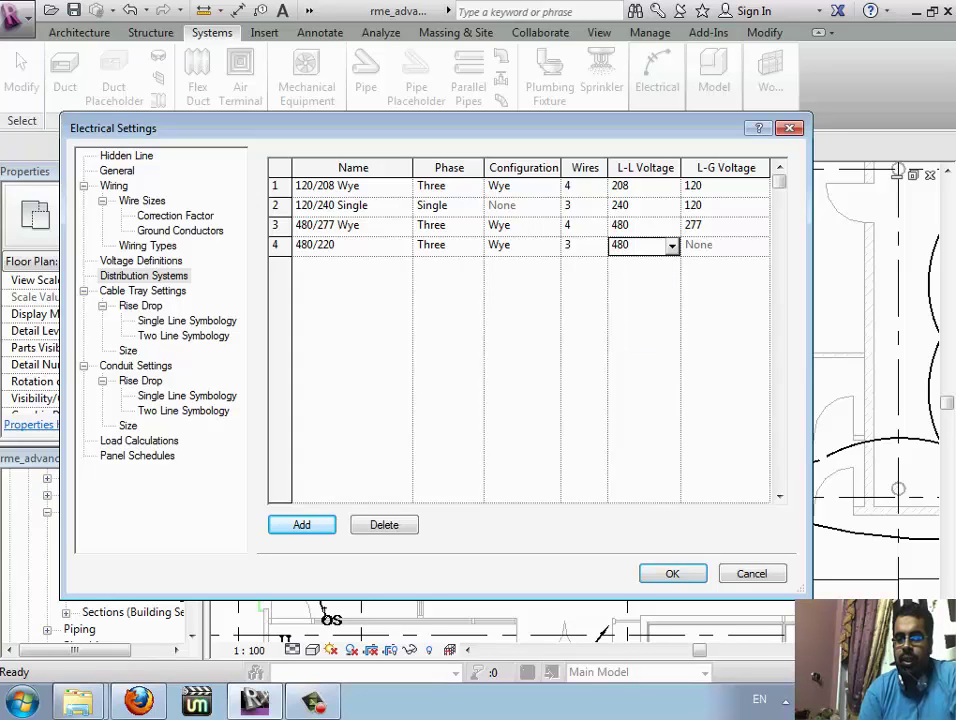
Give the 480/220 system 4 wires and 220 V line-to-ground, then check the voltage definitions
click(585, 245)
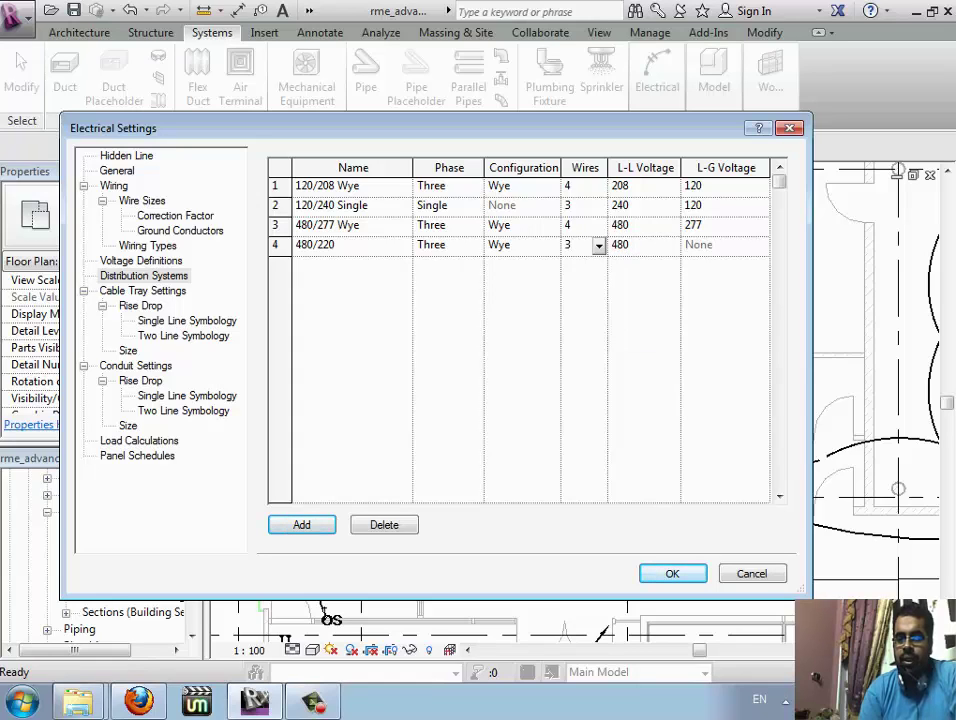
click(598, 245)
click(580, 278)
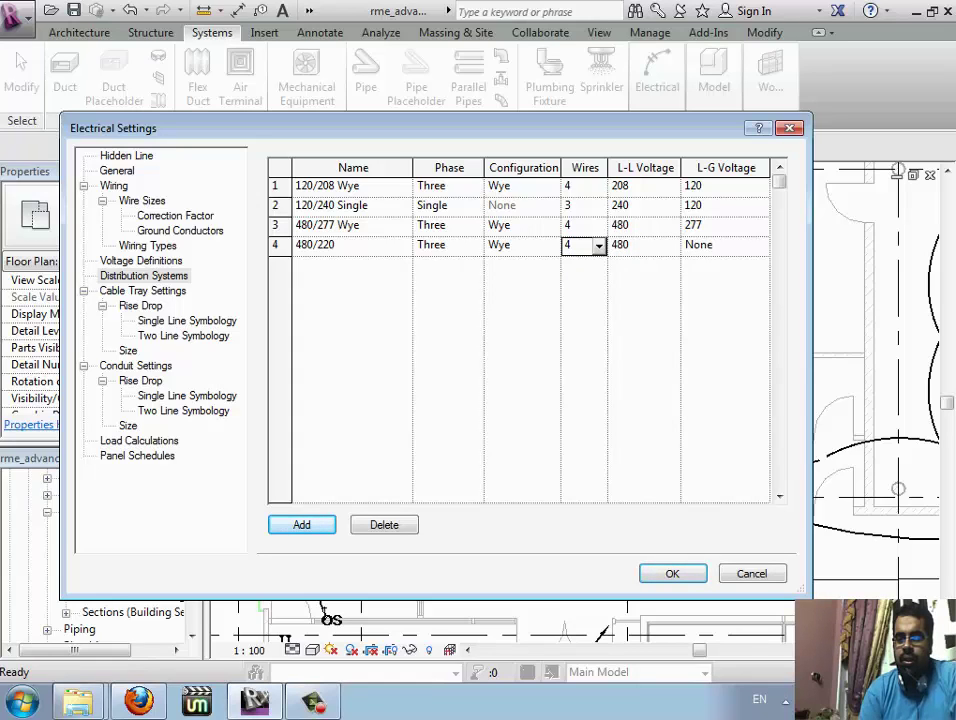
click(720, 225)
click(720, 245)
click(761, 245)
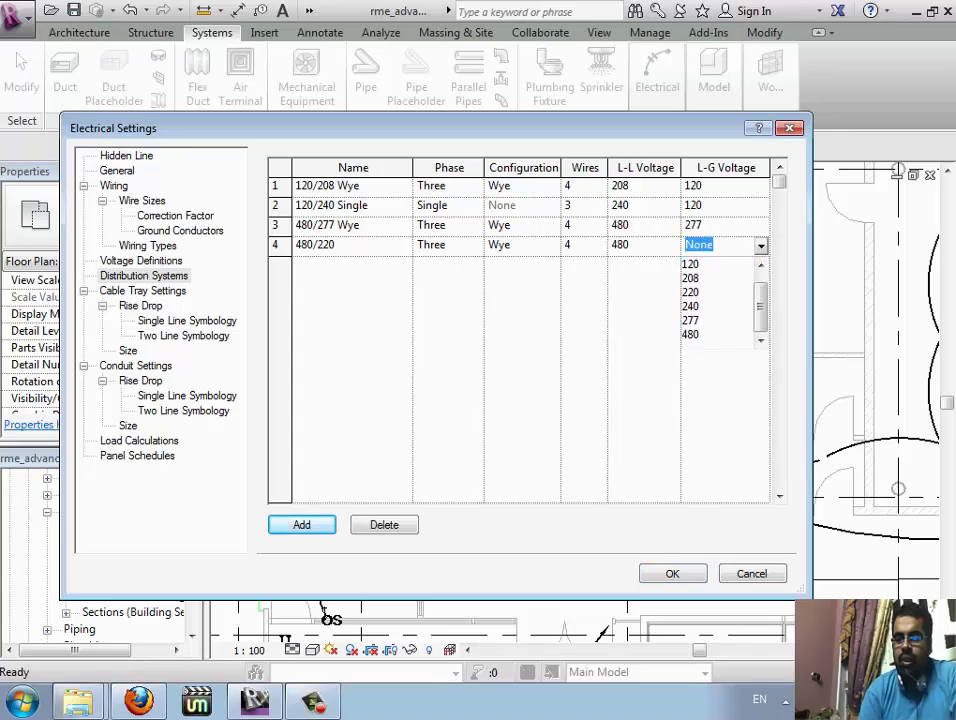
click(690, 292)
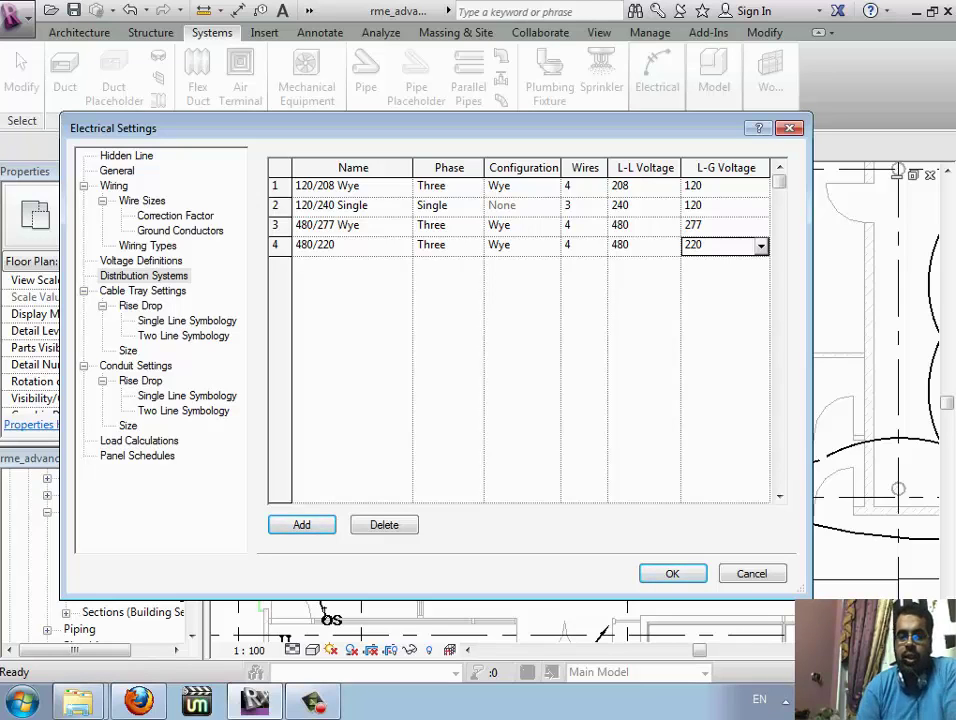
click(141, 260)
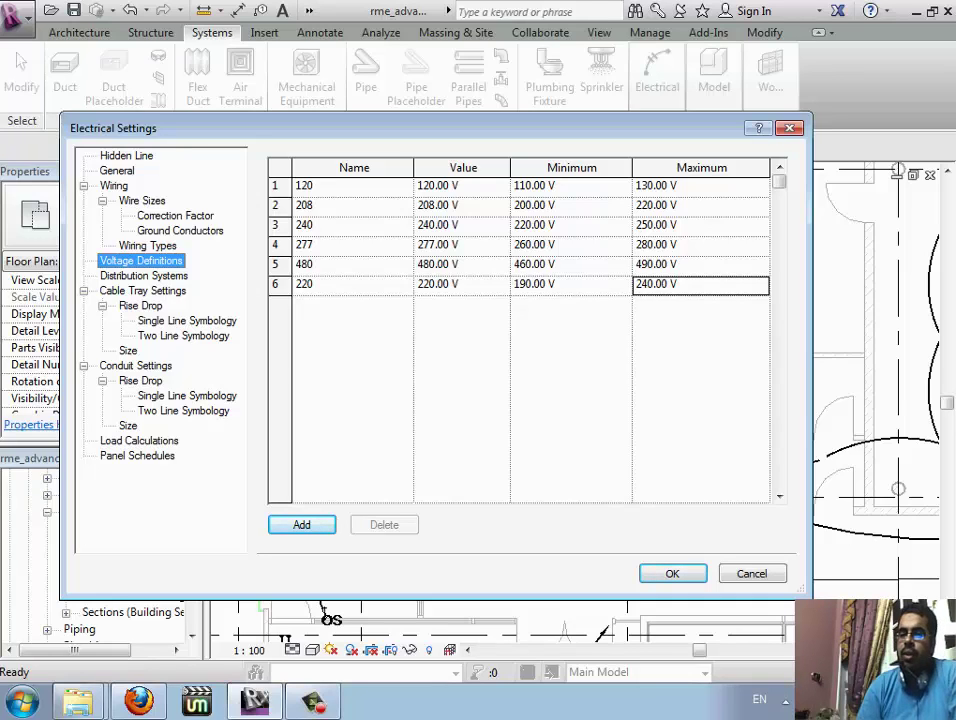
Recheck the 480/220 distribution system and accept the Electrical Settings
click(143, 275)
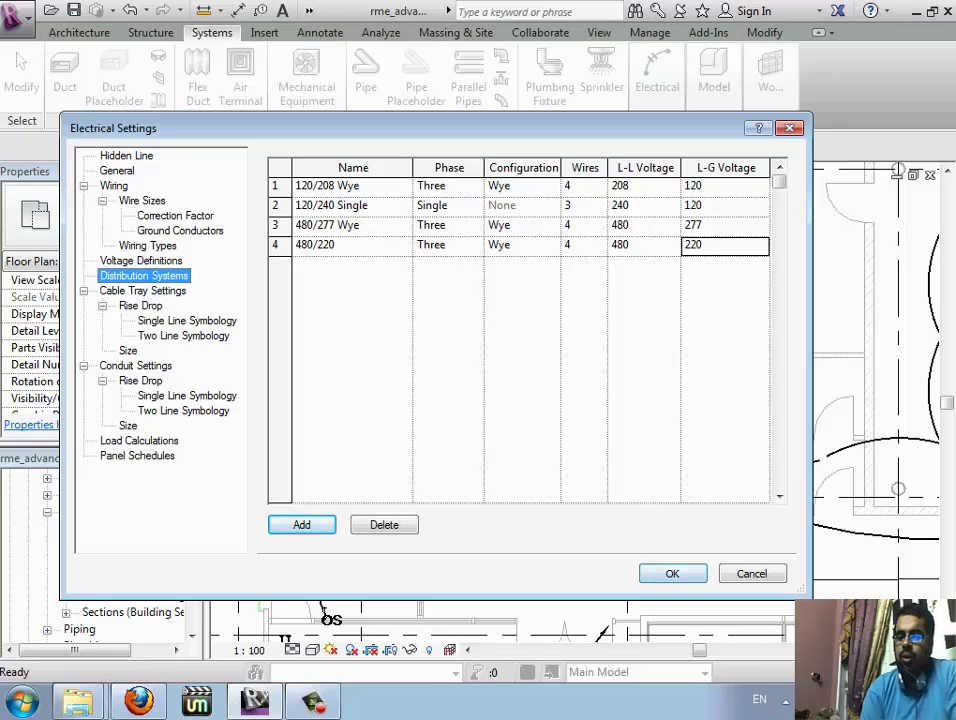
key(Return)
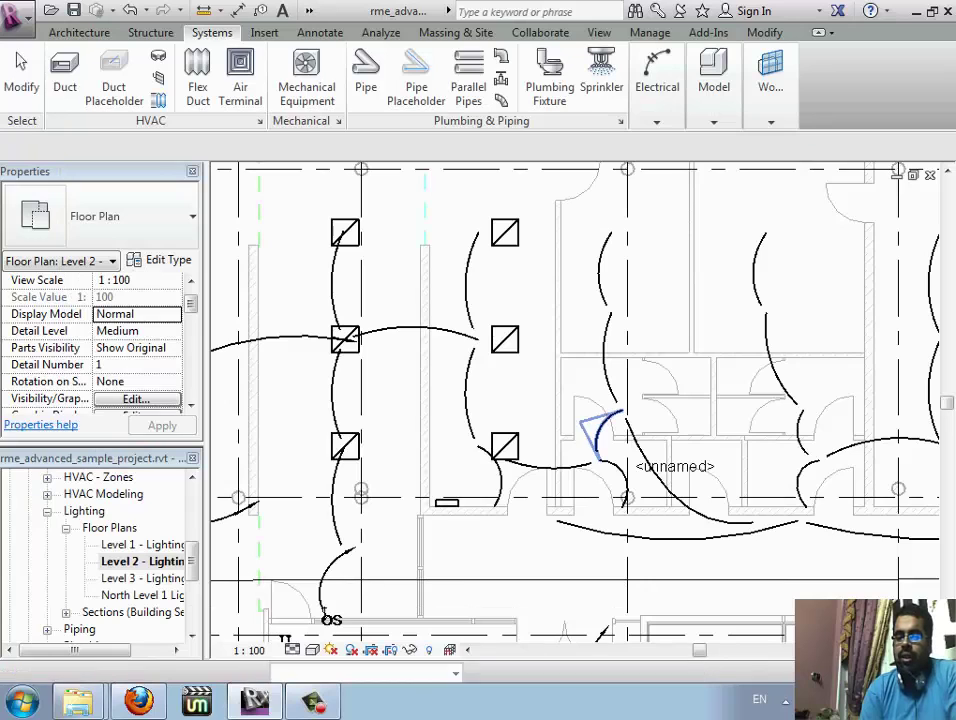
click(505, 445)
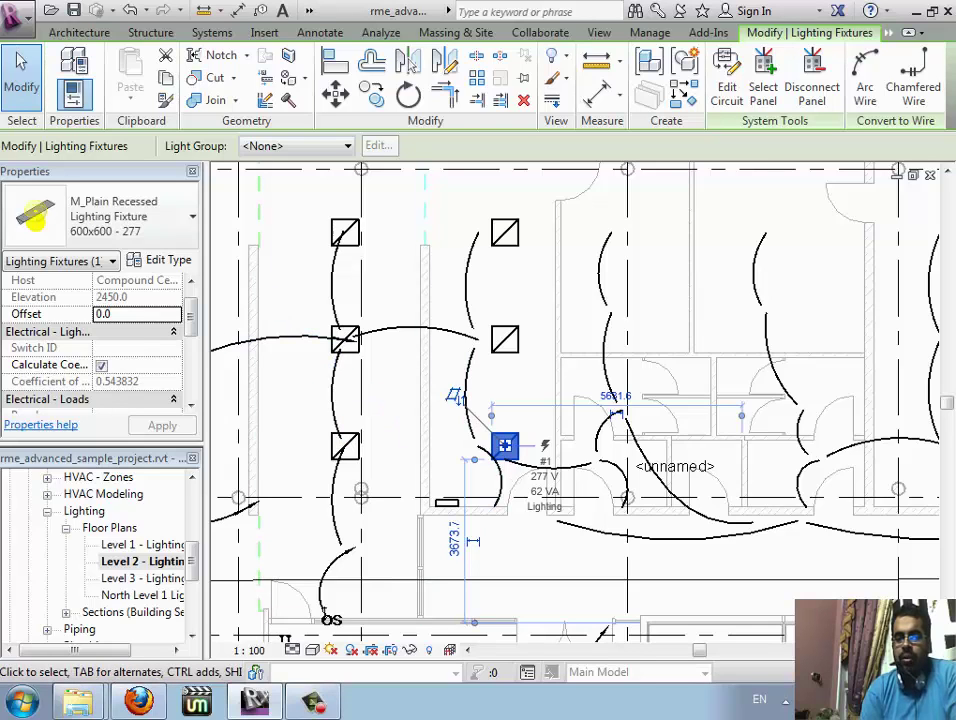
click(161, 259)
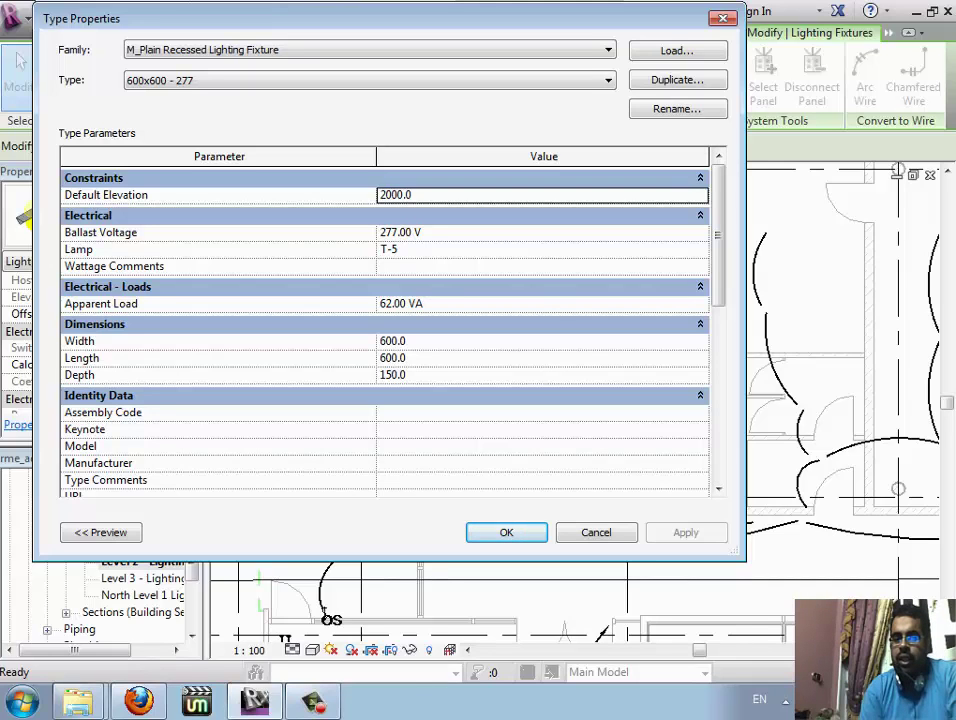
scroll(662, 522, down, 3)
scroll(684, 533, down, 3)
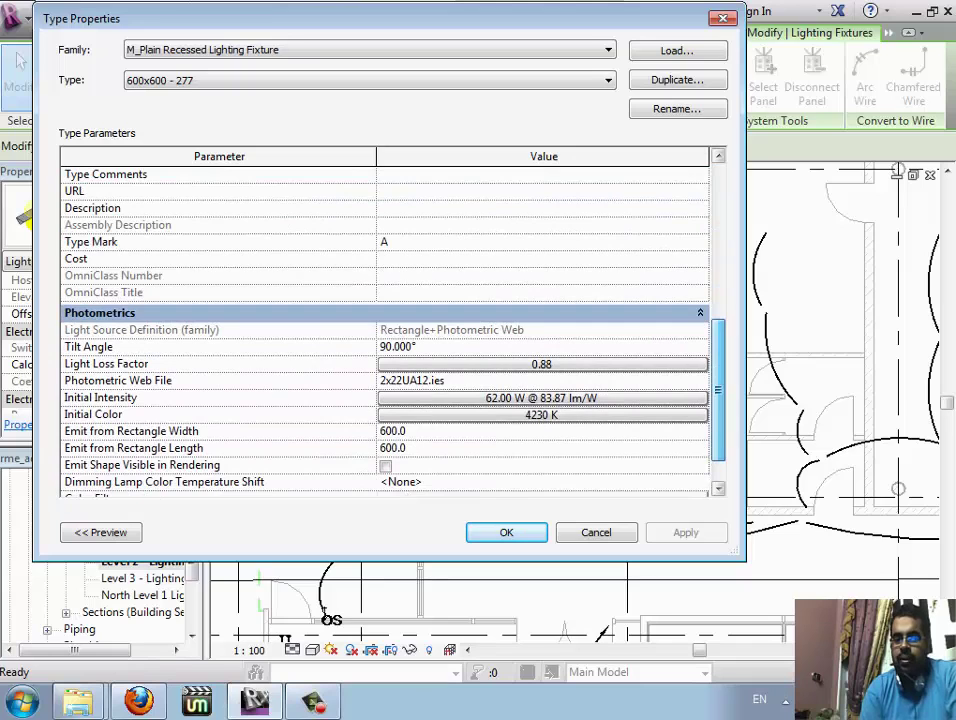
scroll(663, 522, up, 6)
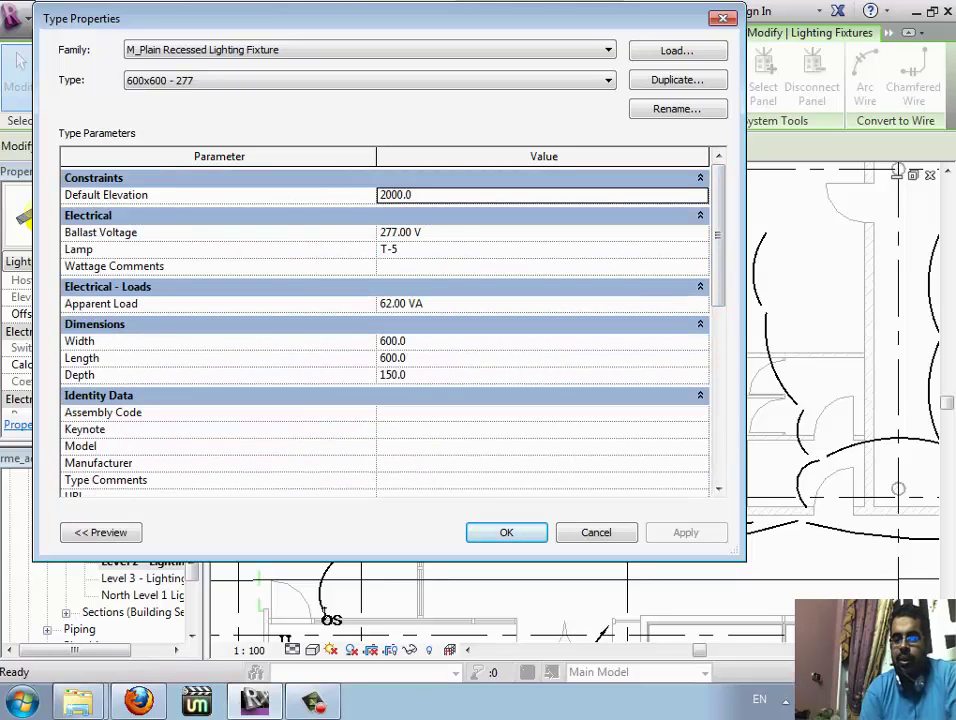
key(Return)
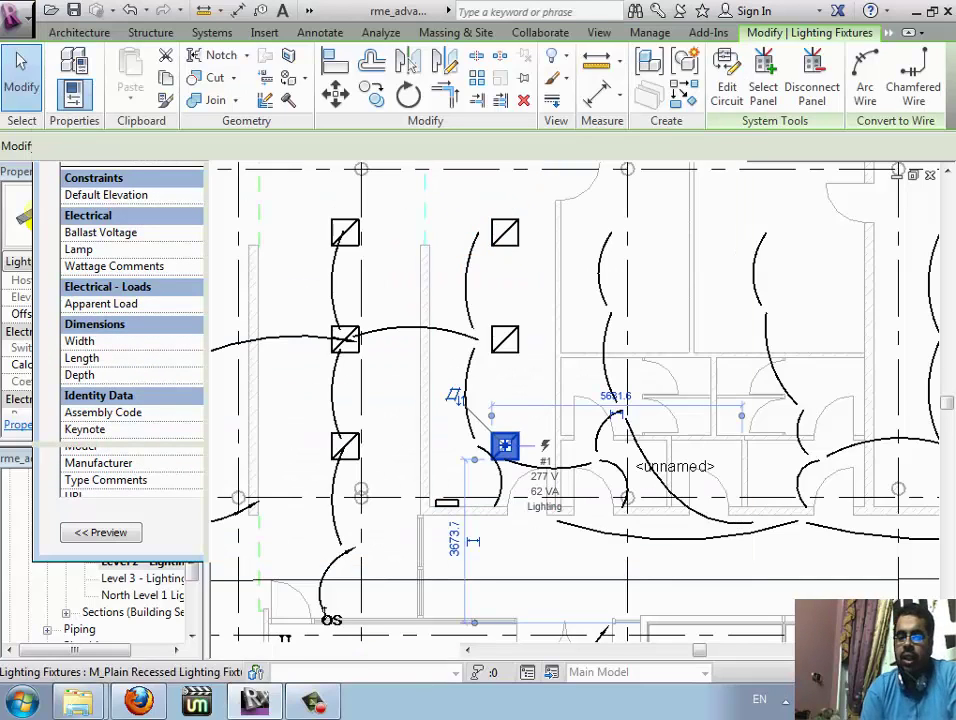
Select the panelboard and review its 400 A type properties, then close them
click(446, 503)
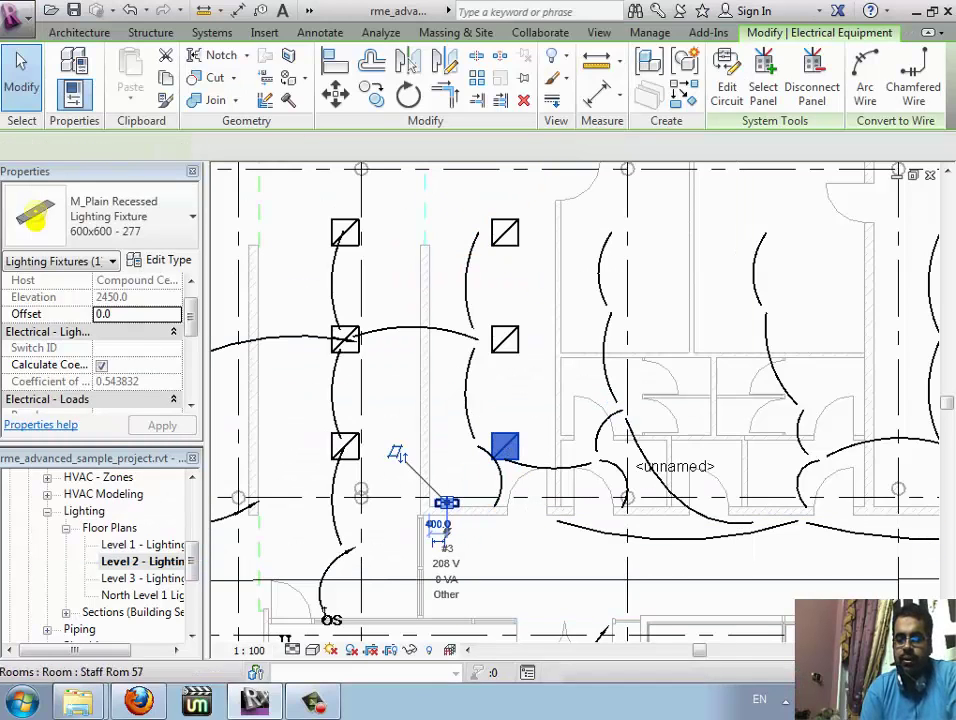
click(166, 259)
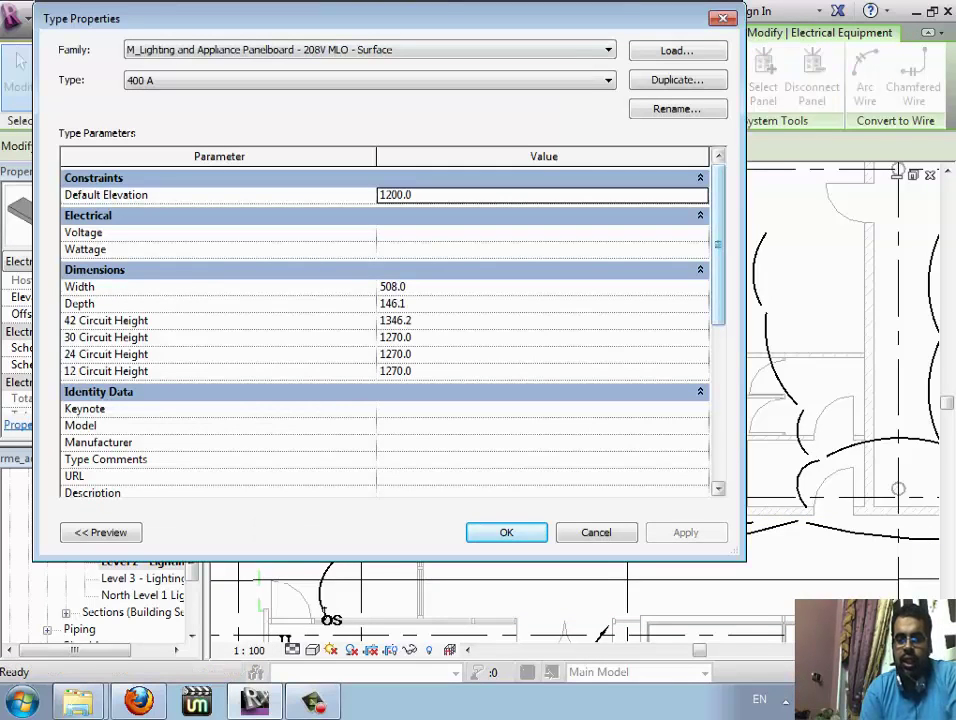
scroll(384, 320, down, 5)
scroll(384, 320, up, 5)
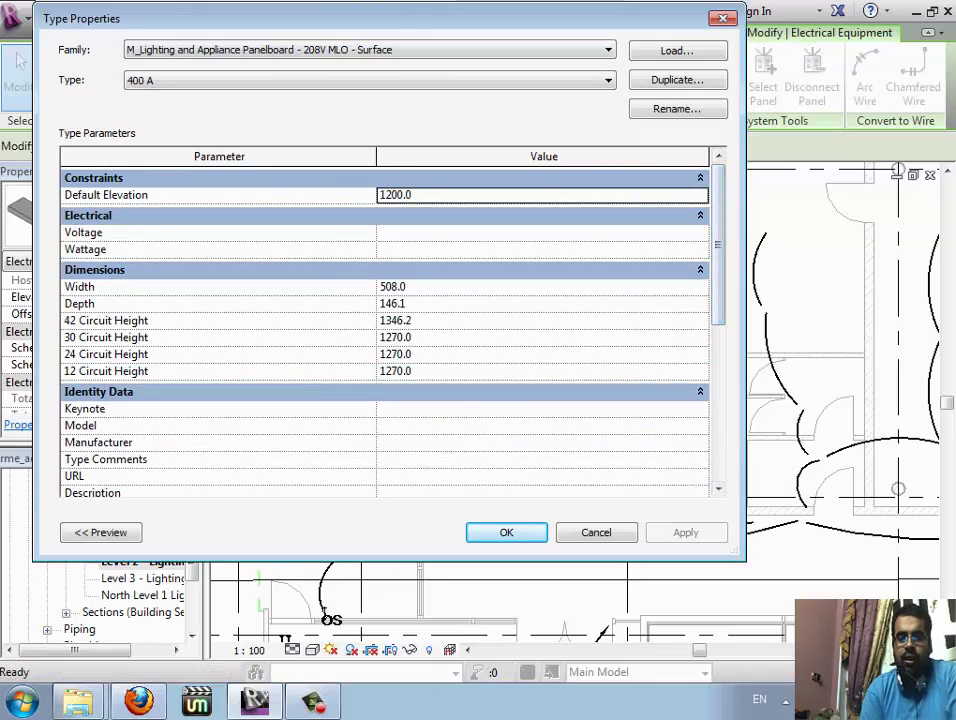
key(Return)
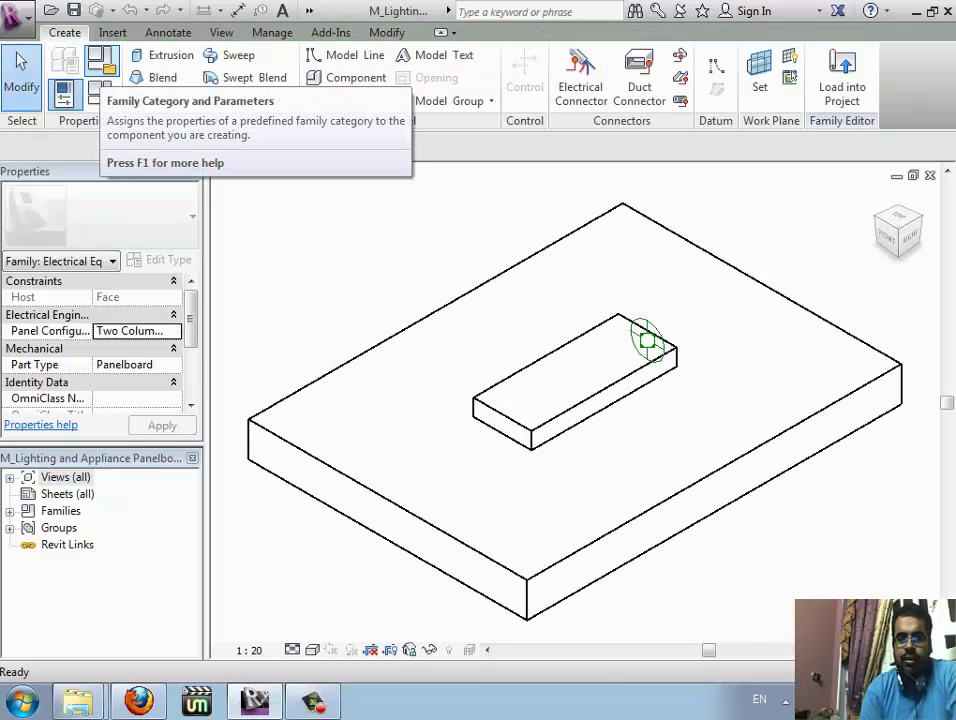
Review the panelboard family's category settings and family type parameters
click(101, 62)
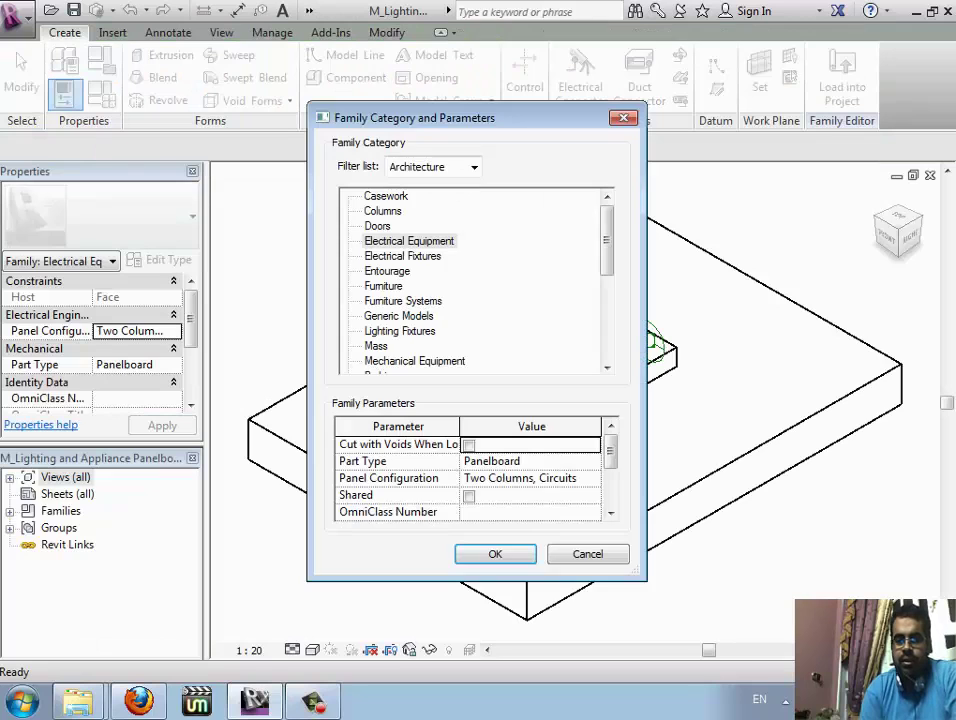
key(Return)
click(101, 88)
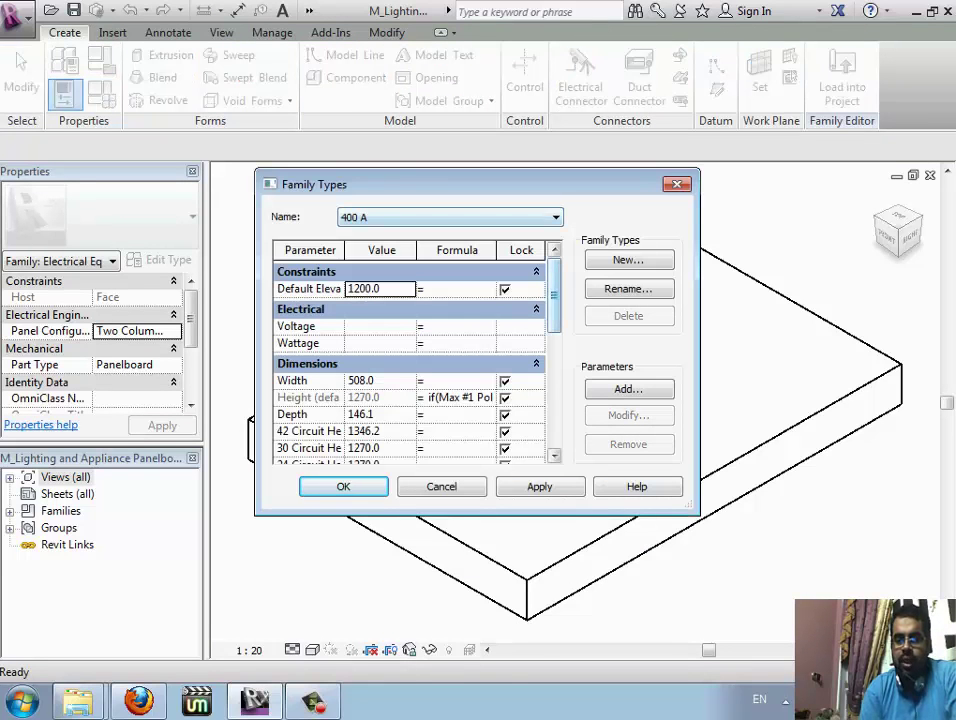
scroll(410, 360, down, 1)
scroll(410, 360, down, 1)
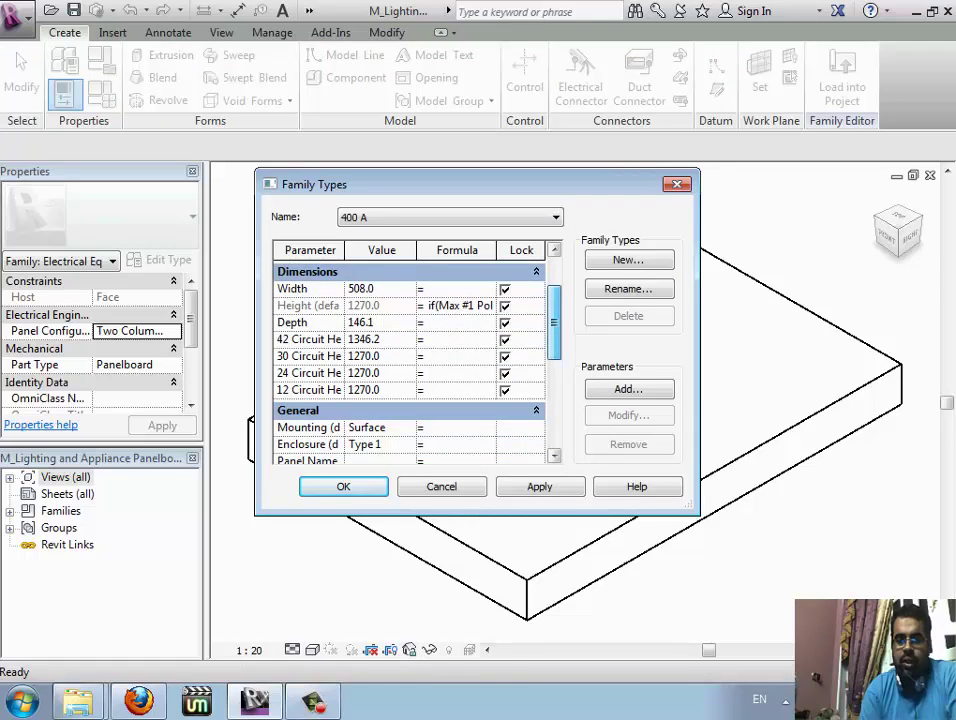
scroll(410, 360, down, 1)
scroll(410, 360, down, 2)
scroll(410, 360, down, 1)
scroll(410, 360, down, 3)
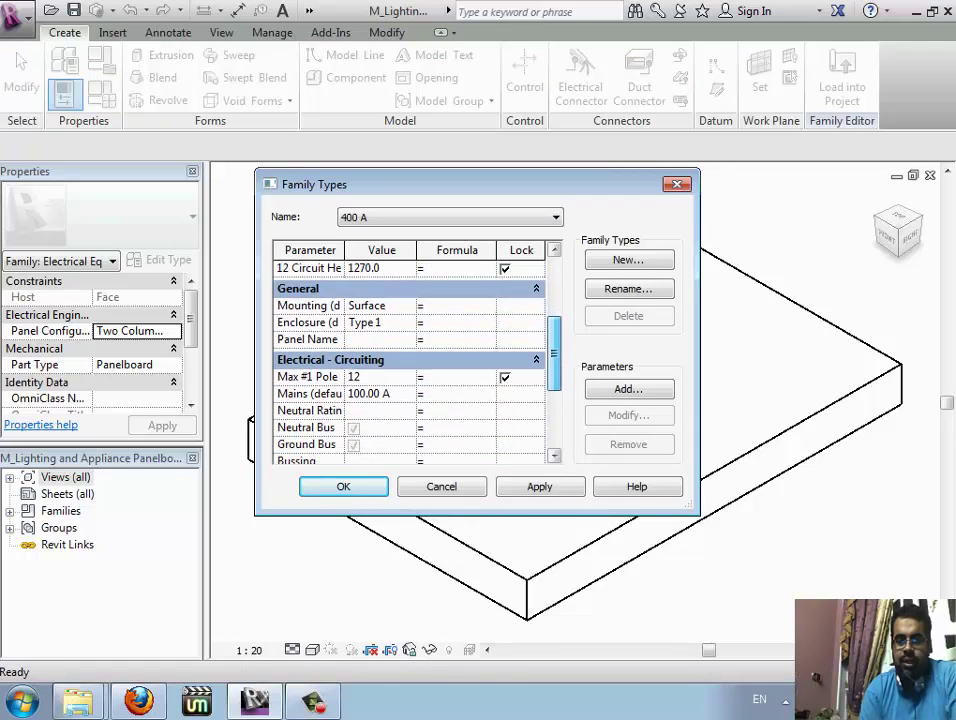
scroll(410, 360, down, 1)
scroll(410, 360, down, 2)
scroll(410, 360, down, 1)
scroll(410, 360, down, 1)
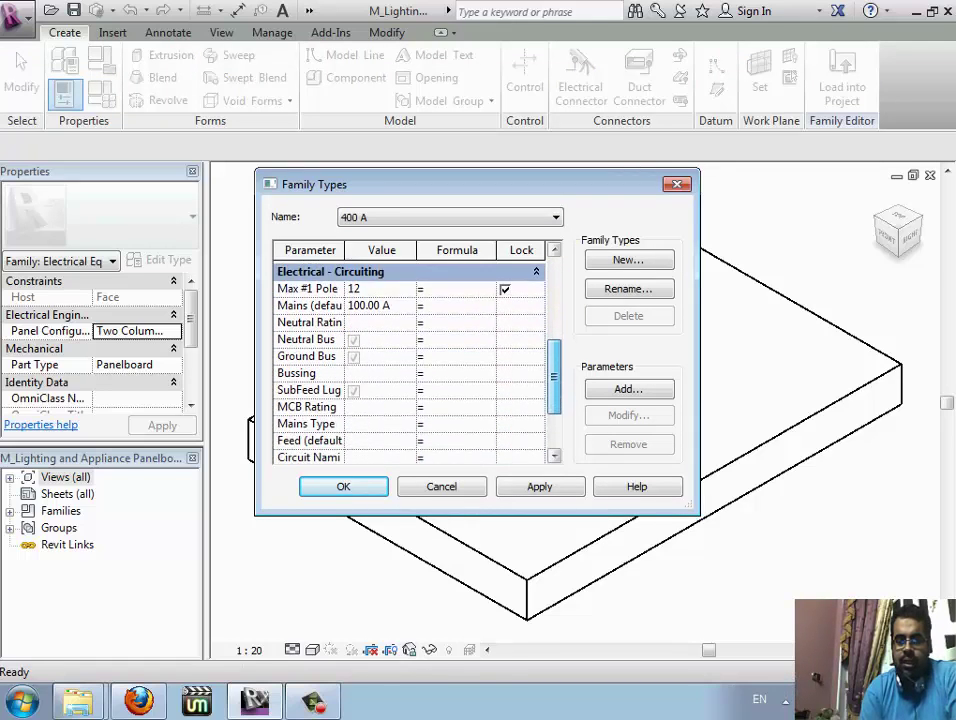
scroll(410, 360, down, 3)
scroll(410, 360, up, 3)
scroll(410, 360, up, 5)
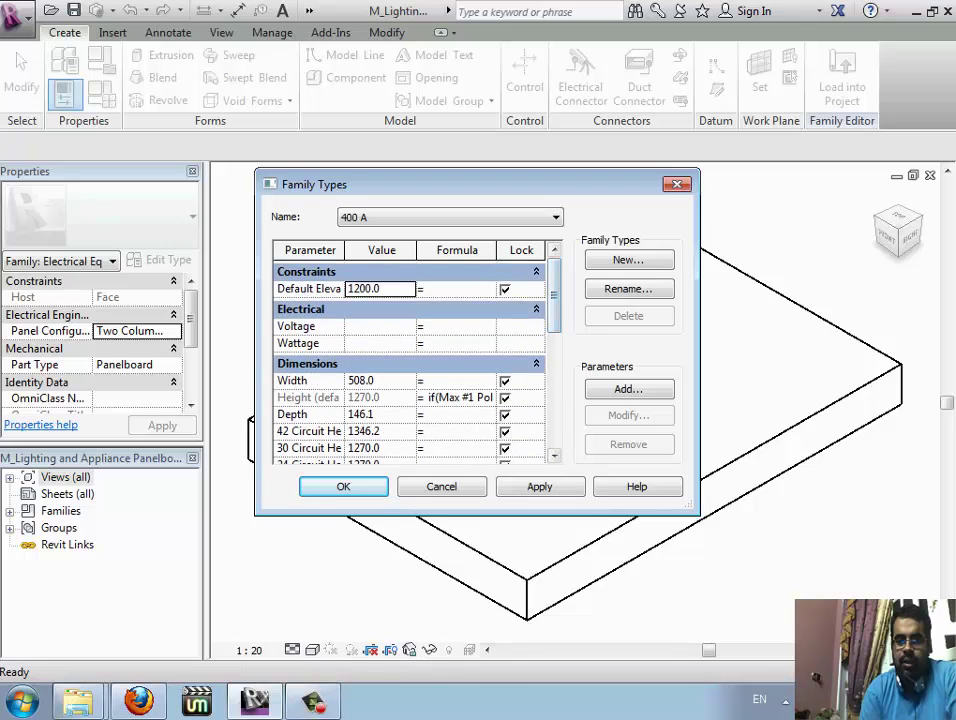
scroll(410, 360, down, 1)
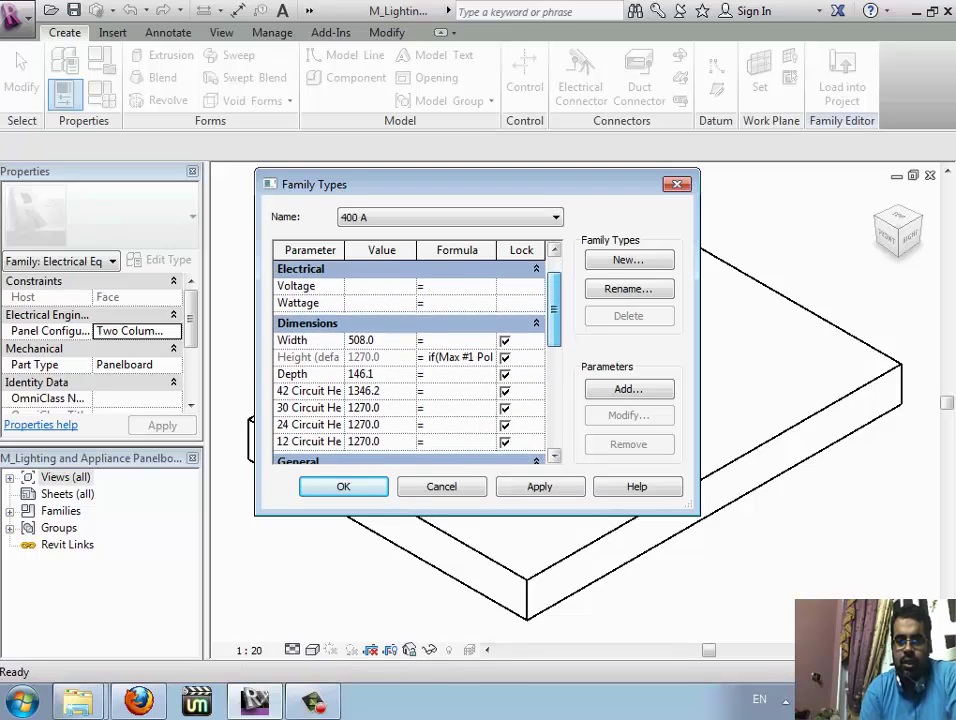
scroll(410, 360, down, 1)
scroll(410, 360, down, 1)
scroll(410, 360, down, 1)
scroll(410, 360, down, 2)
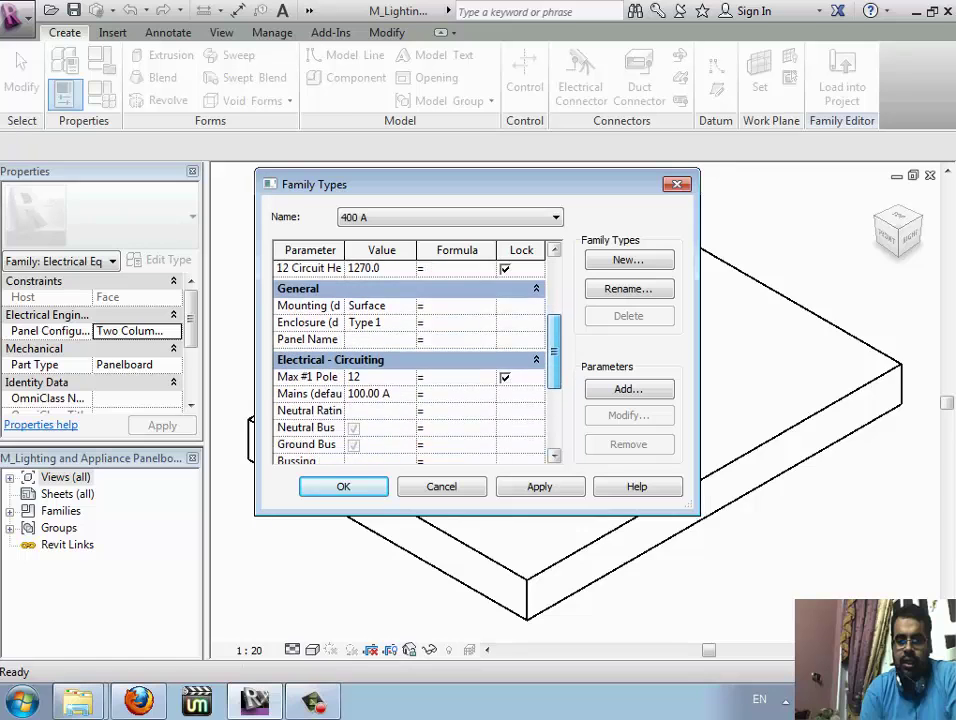
scroll(410, 360, down, 1)
key(Return)
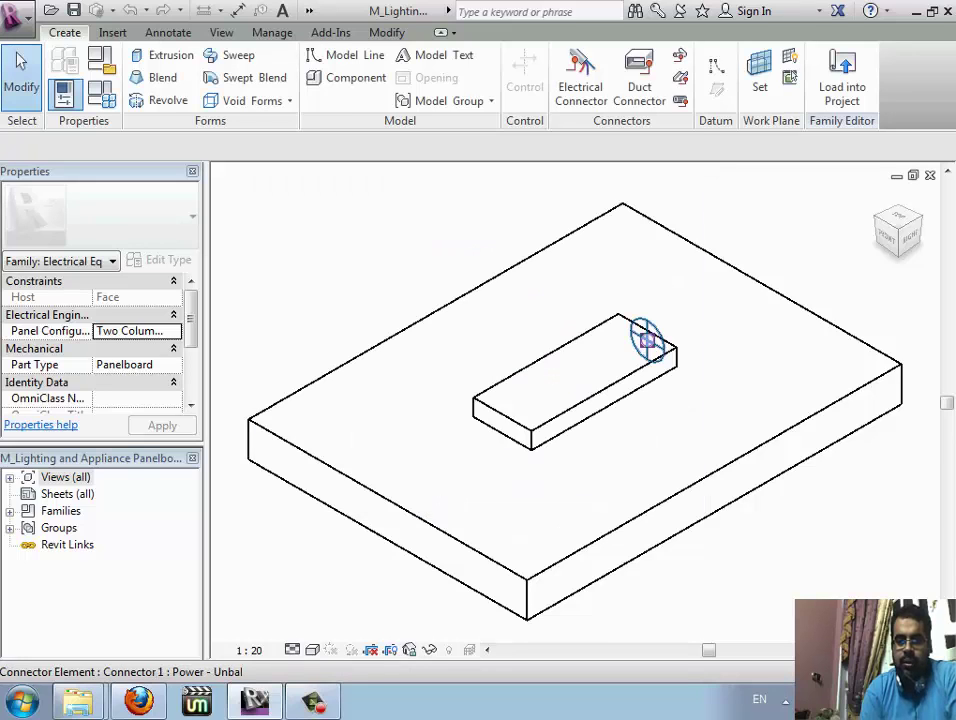
Inspect the electrical connector's load properties, then close the family's 3D view
click(647, 340)
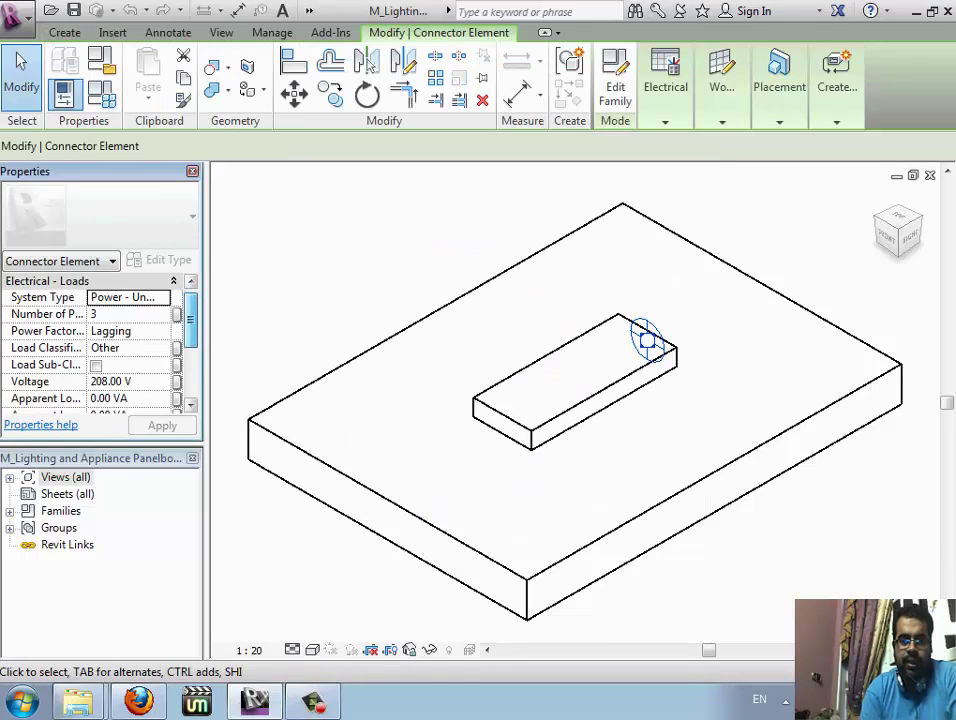
scroll(100, 340, down, 1)
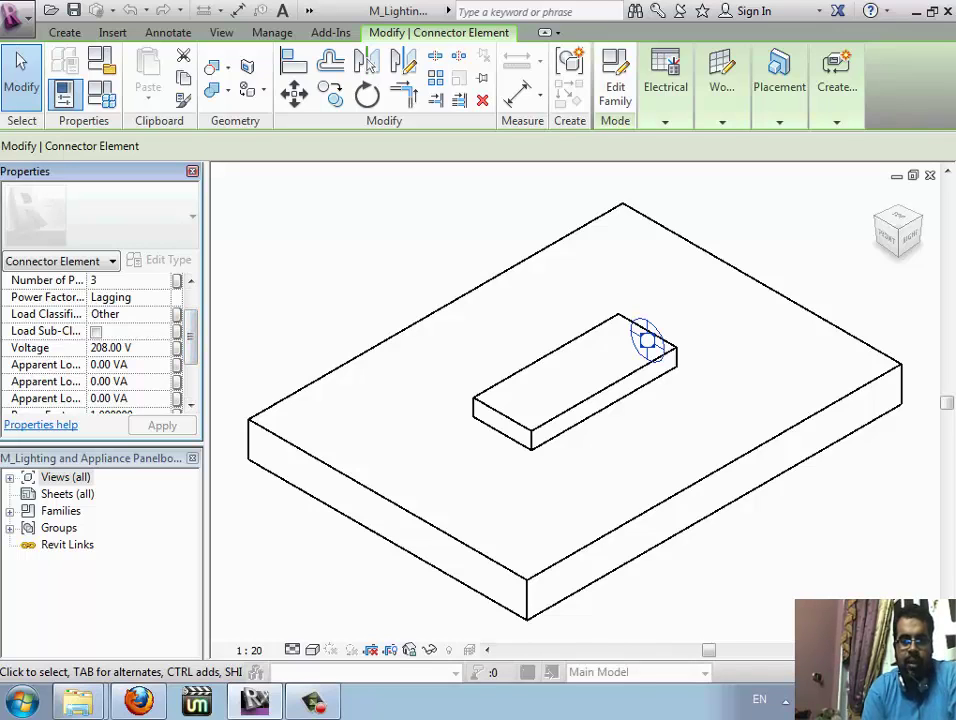
scroll(190, 340, down, 1)
scroll(190, 340, down, 2)
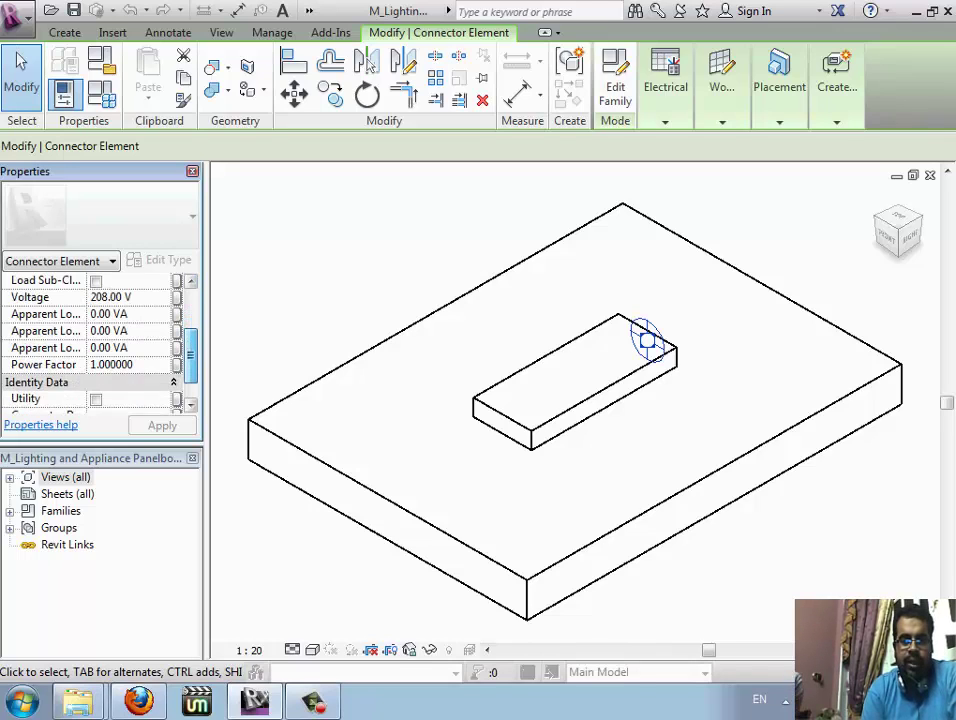
scroll(190, 340, down, 2)
scroll(190, 340, up, 5)
scroll(100, 340, up, 1)
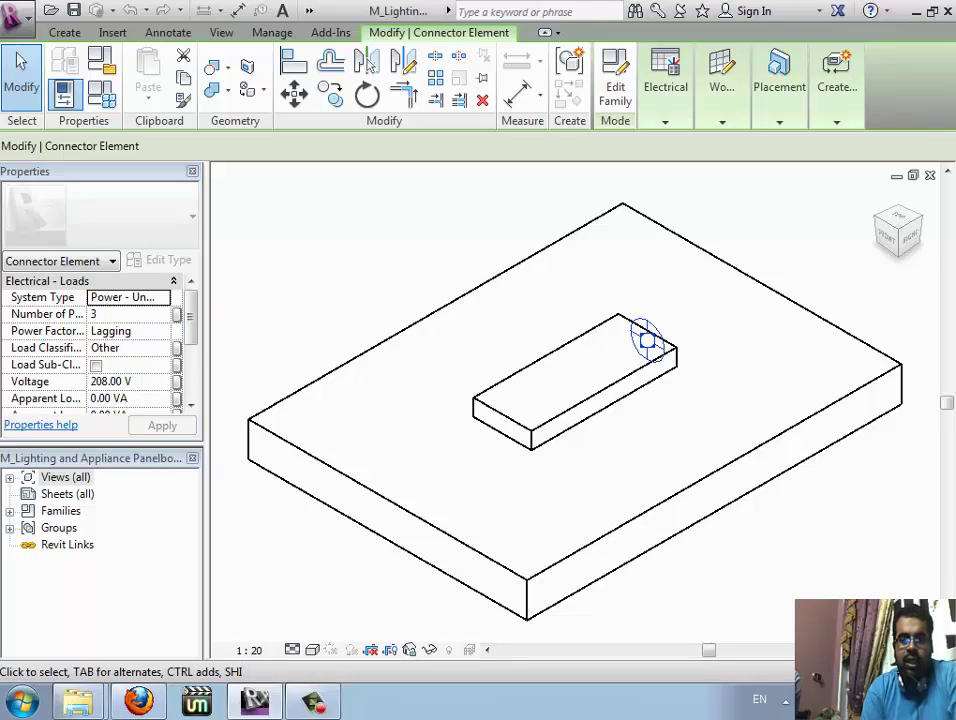
click(930, 175)
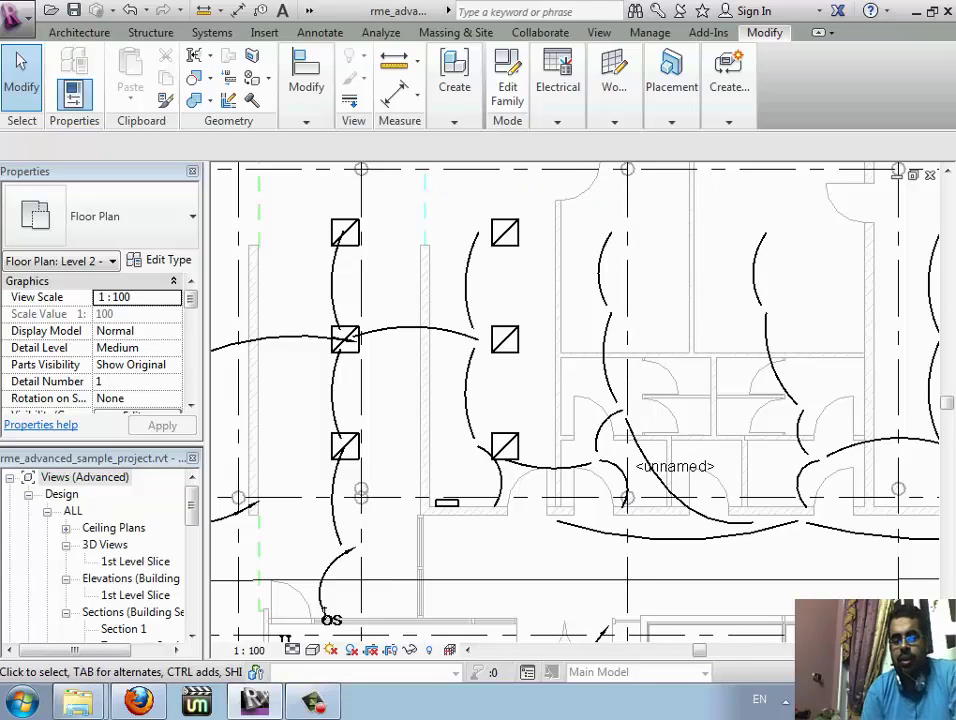
key(e)
key(s)
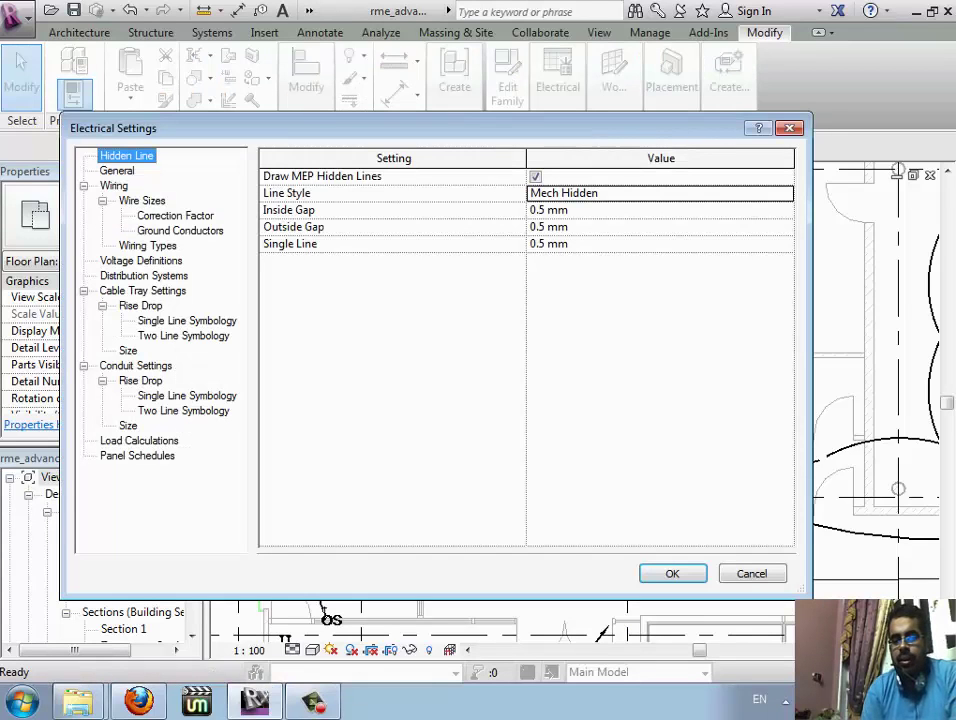
click(140, 260)
click(143, 275)
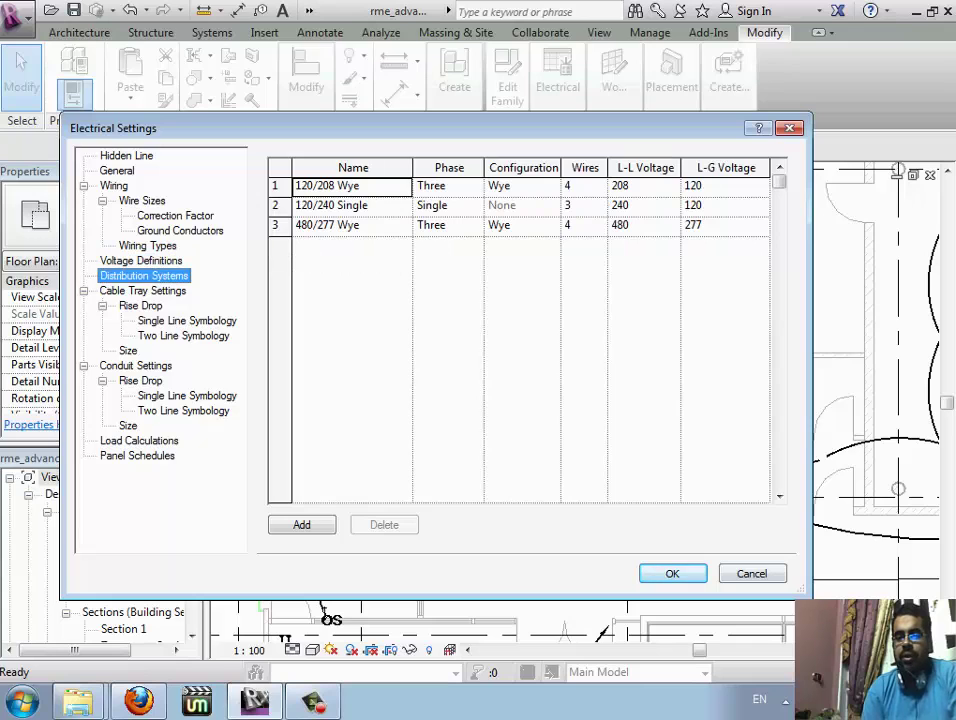
key(Return)
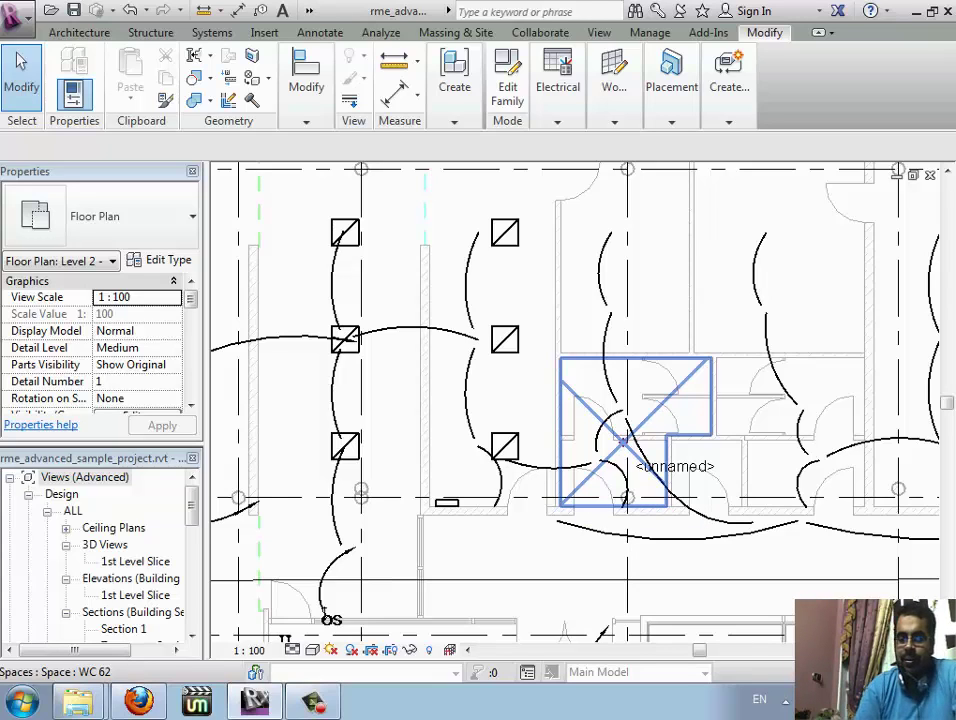
Switch to the Level 2 ceiling plan and select the matchline
key(ctrl+Tab)
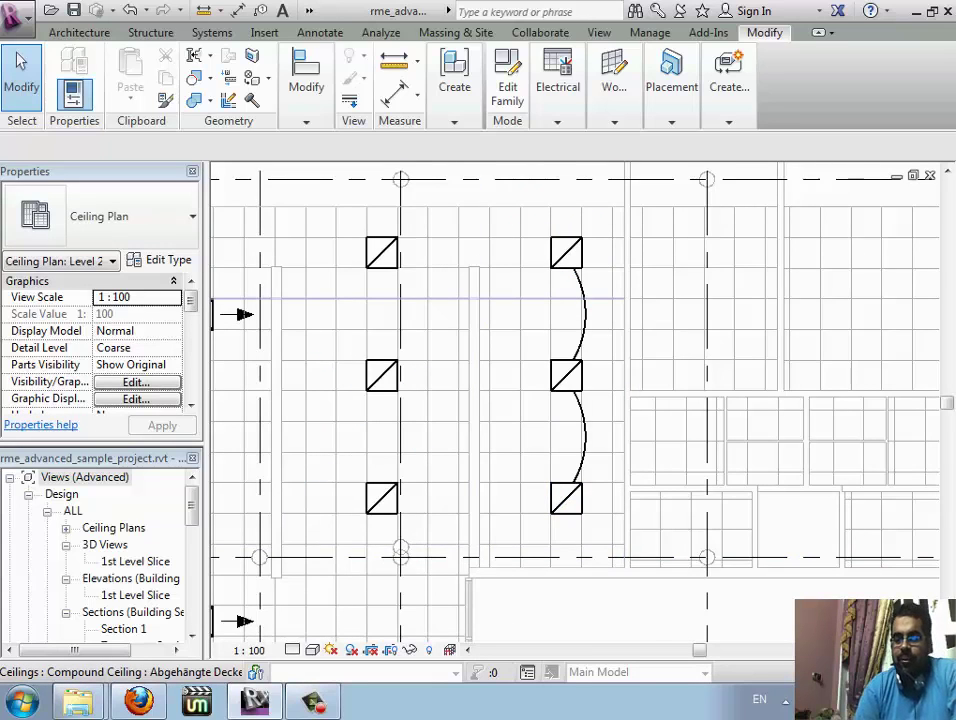
scroll(438, 301, down, 2)
scroll(498, 355, down, 2)
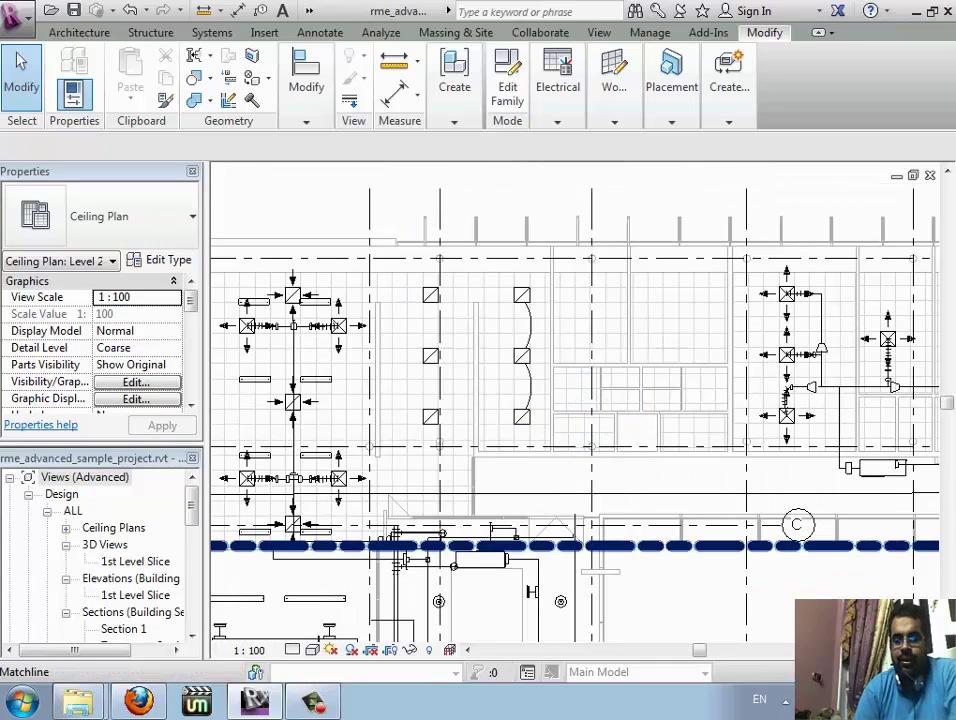
click(440, 545)
scroll(543, 379, up, 3)
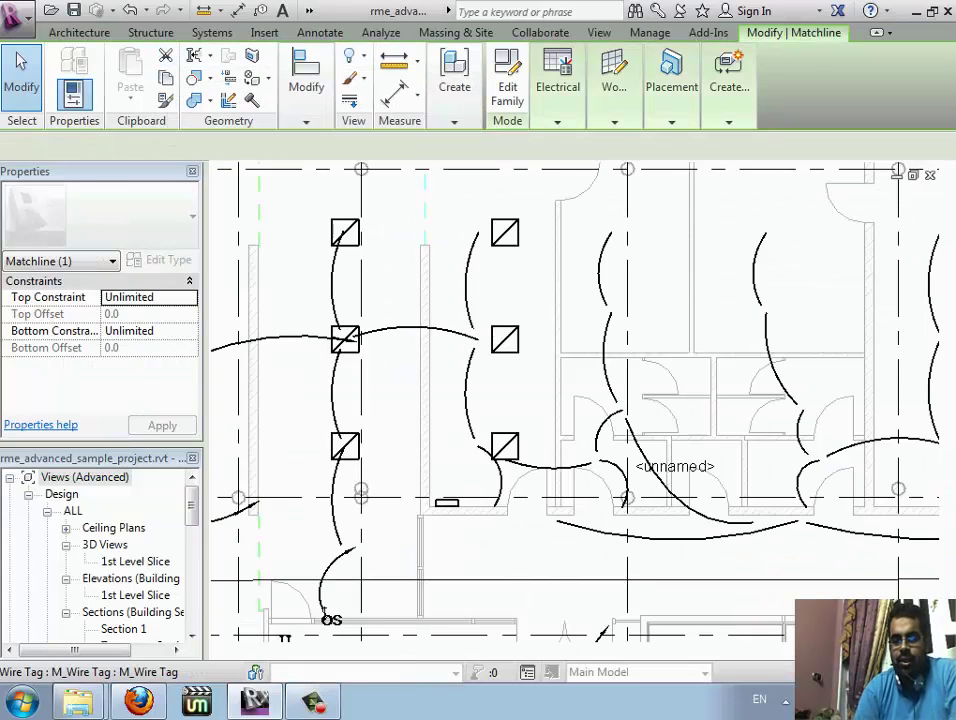
Browse the ribbon tools, clear the selection, and bring up the electrical Device type list
click(557, 121)
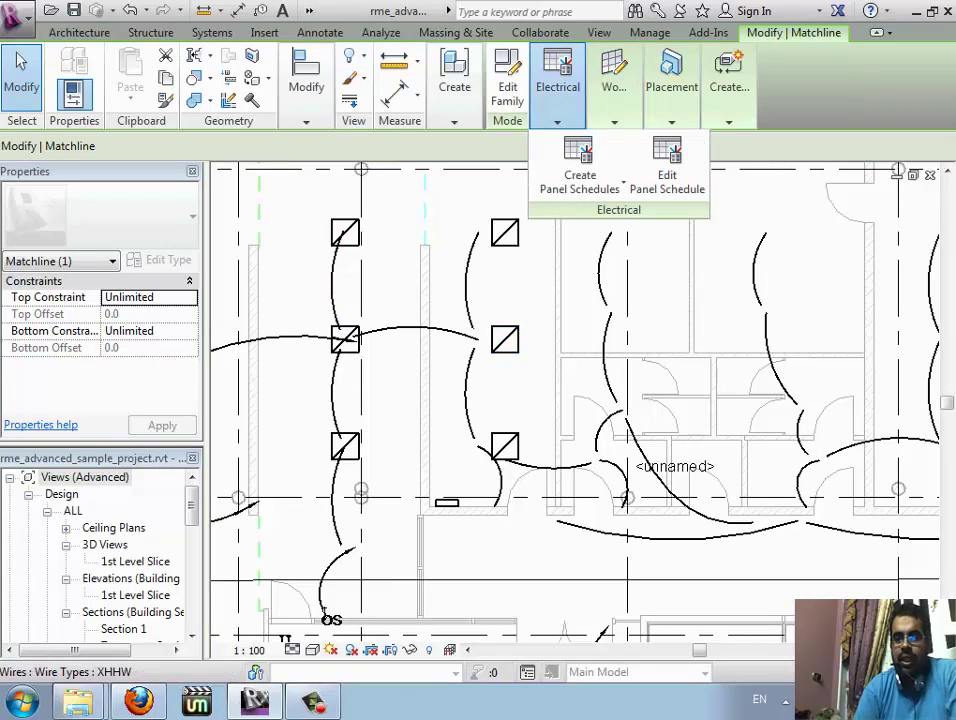
click(454, 121)
click(614, 121)
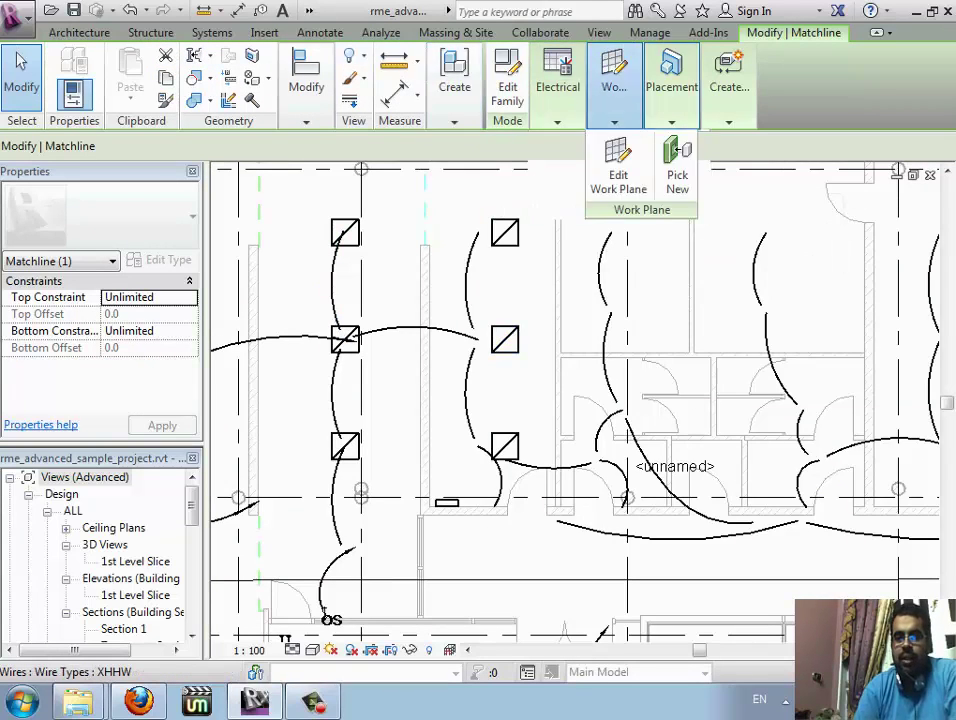
click(557, 121)
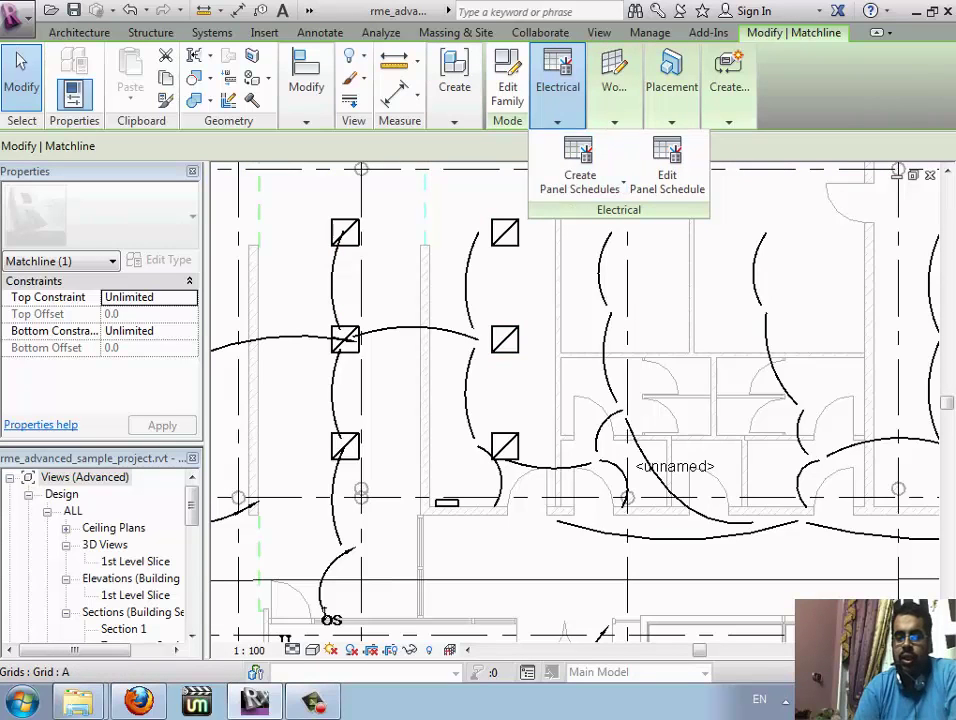
click(306, 90)
click(371, 148)
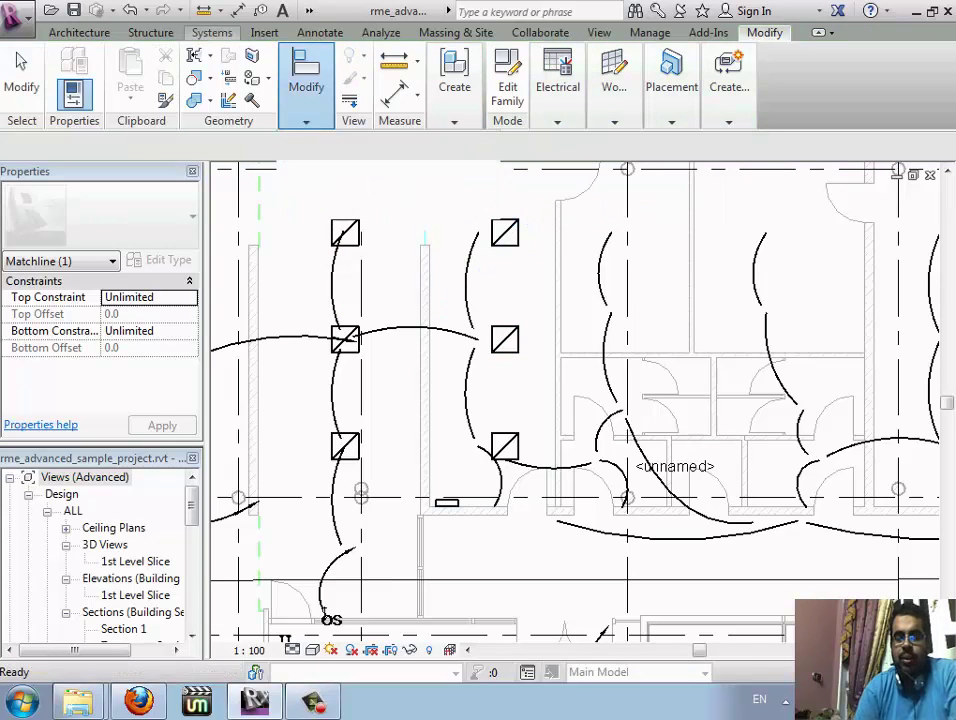
key(Escape)
key(Escape)
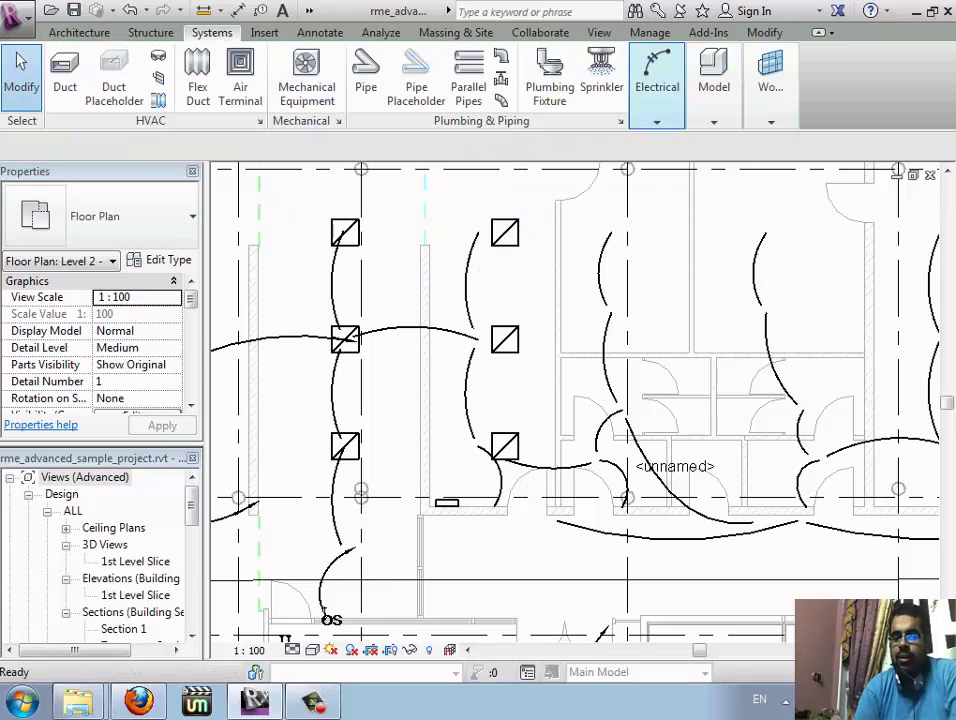
click(657, 90)
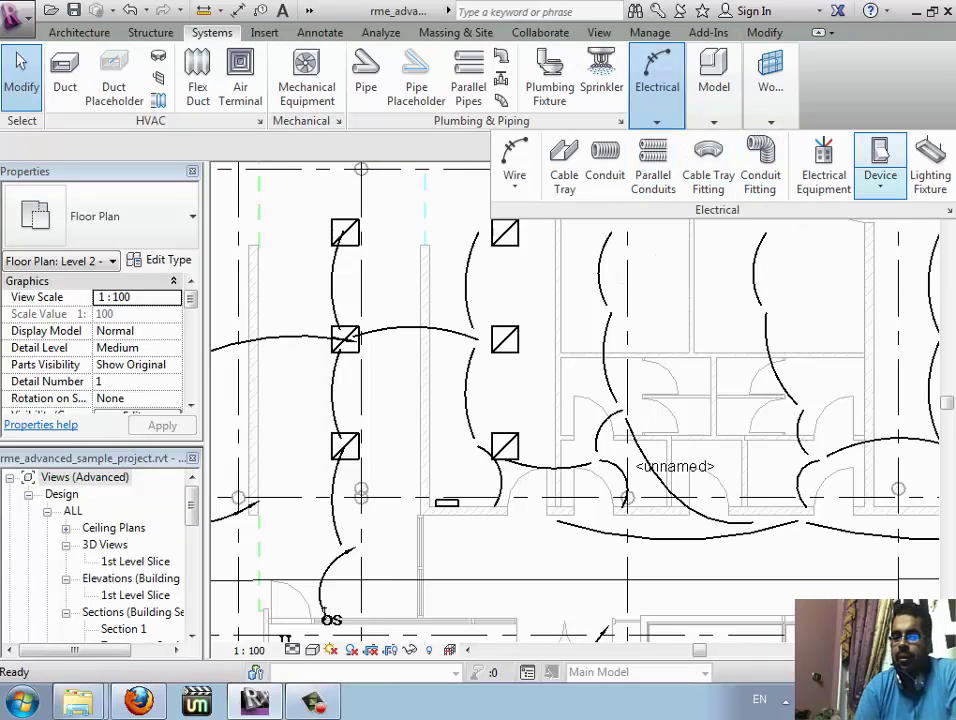
click(880, 175)
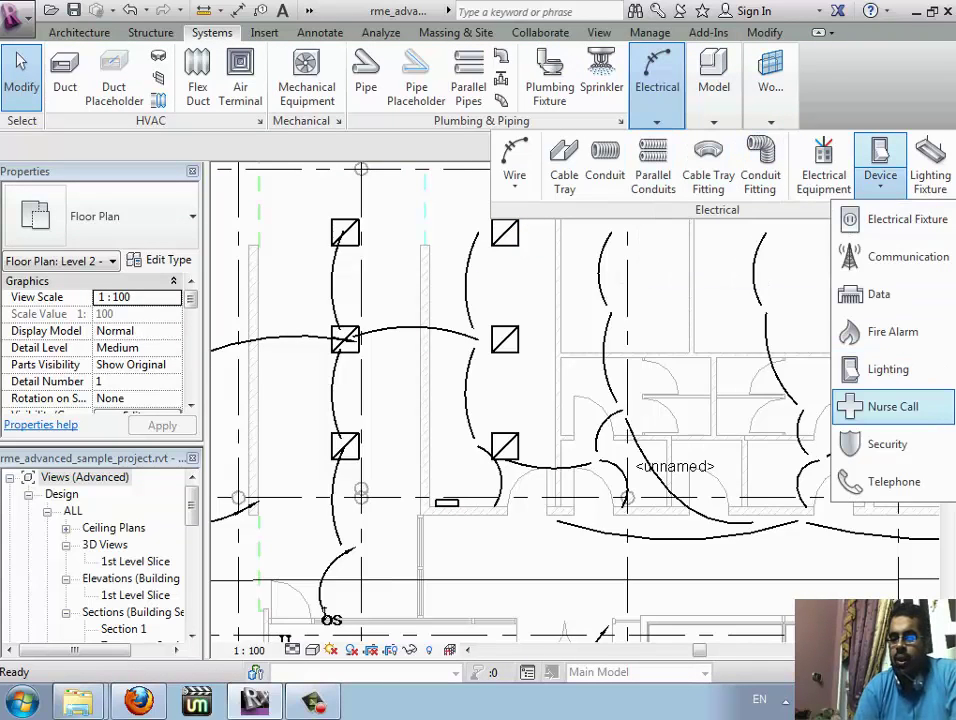
click(888, 369)
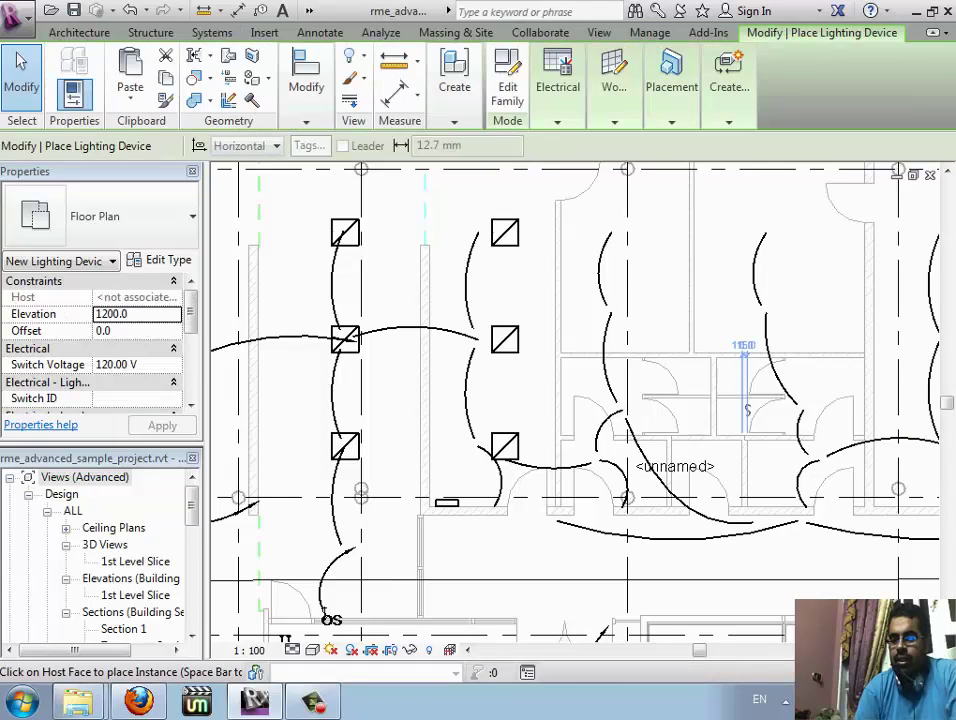
scroll(567, 377, up, 1)
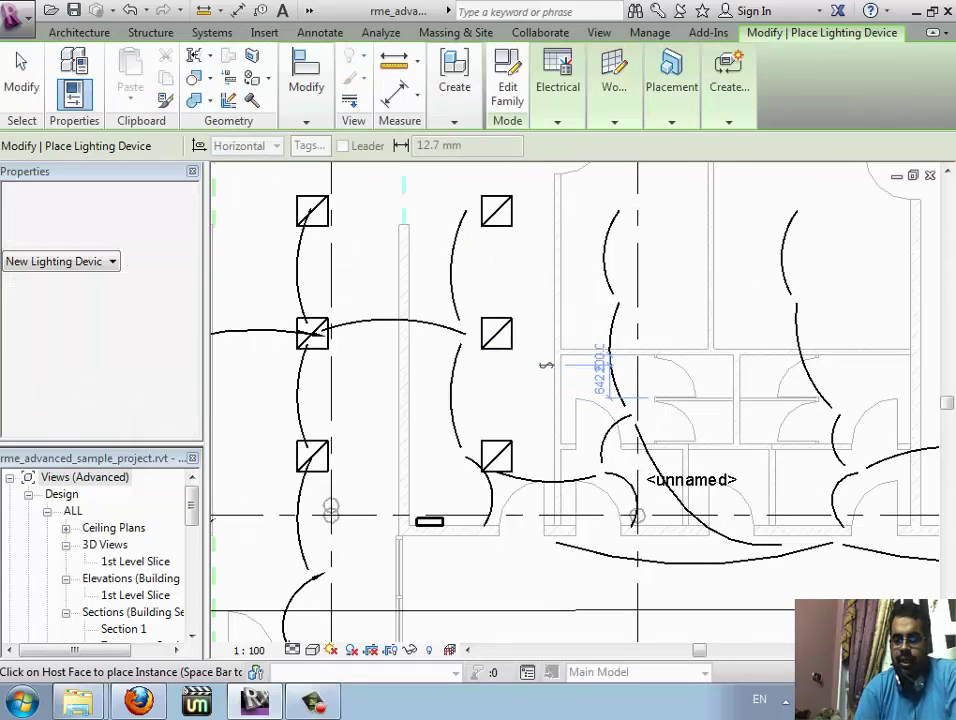
key(Escape)
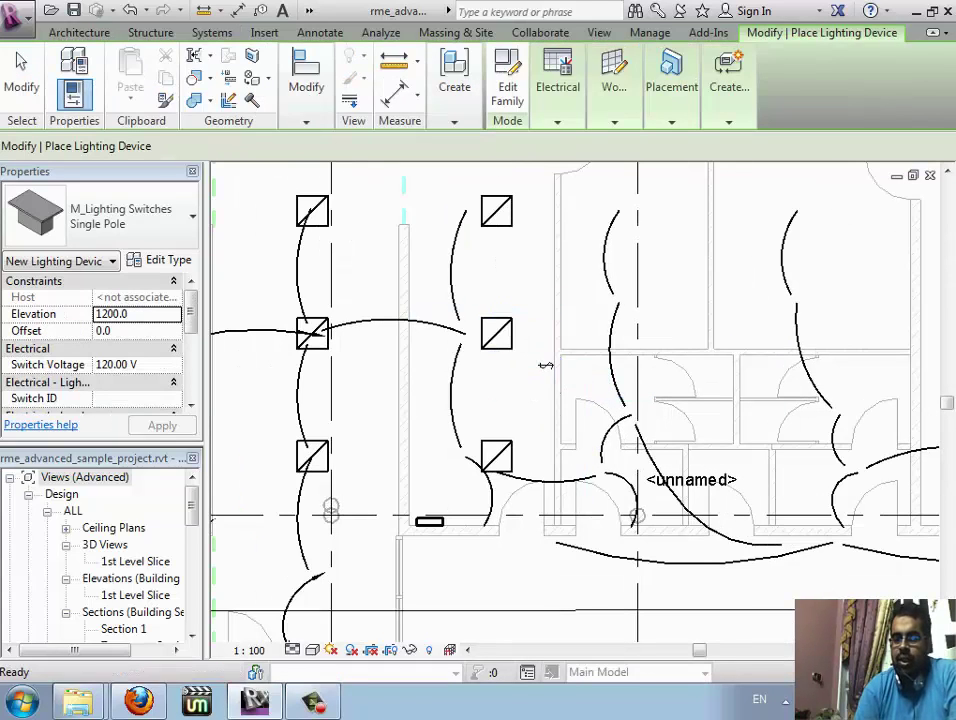
key(Escape)
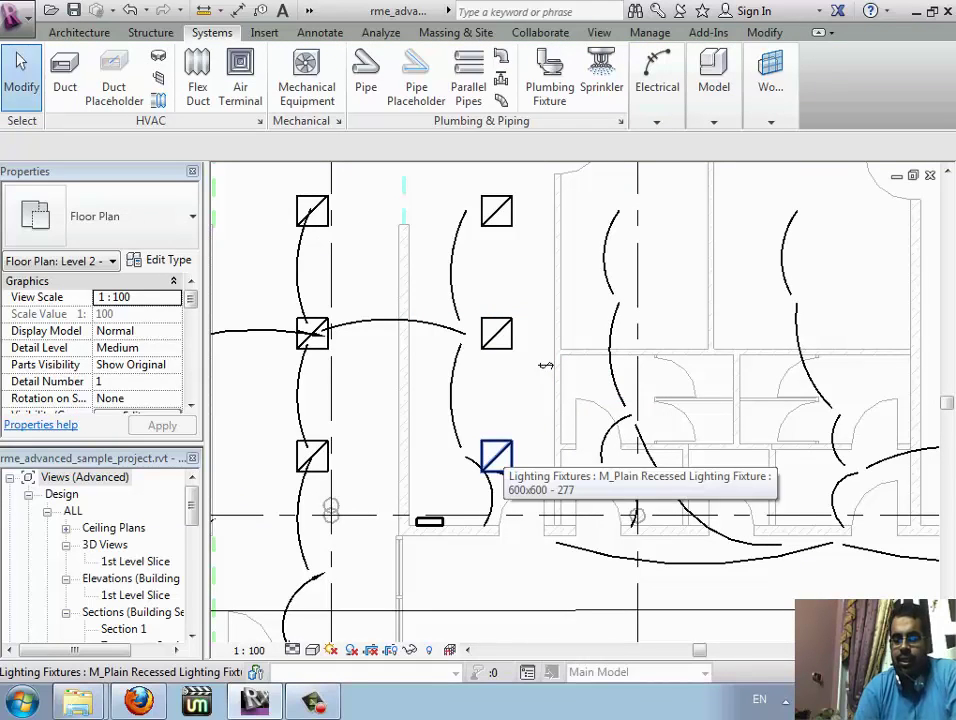
Select the right-column recessed fixture and create a switch system for it
click(497, 456)
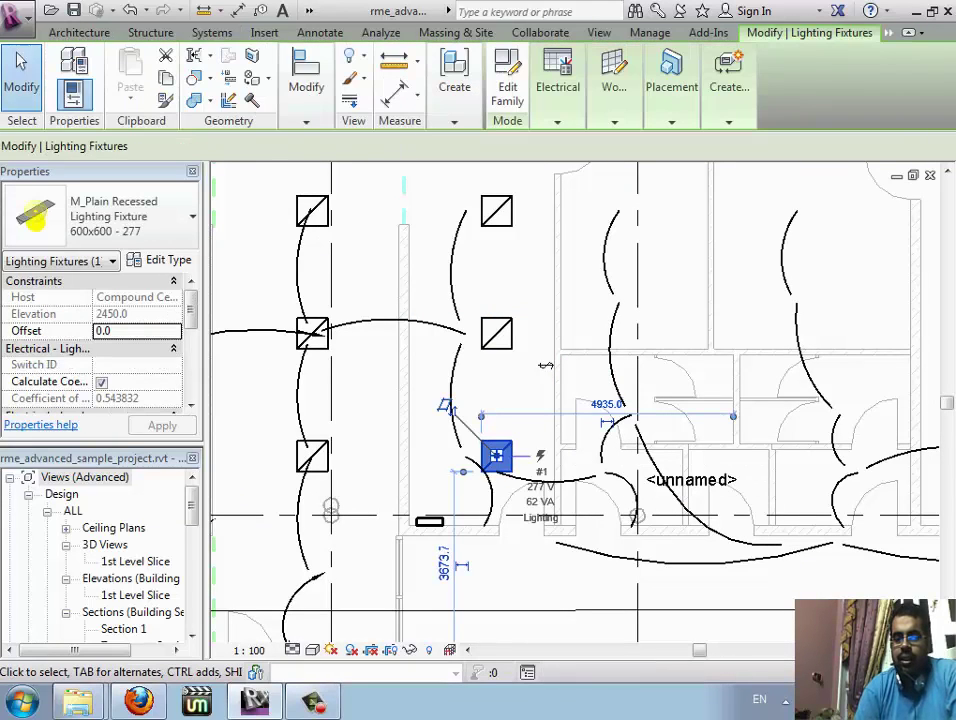
key(Escape)
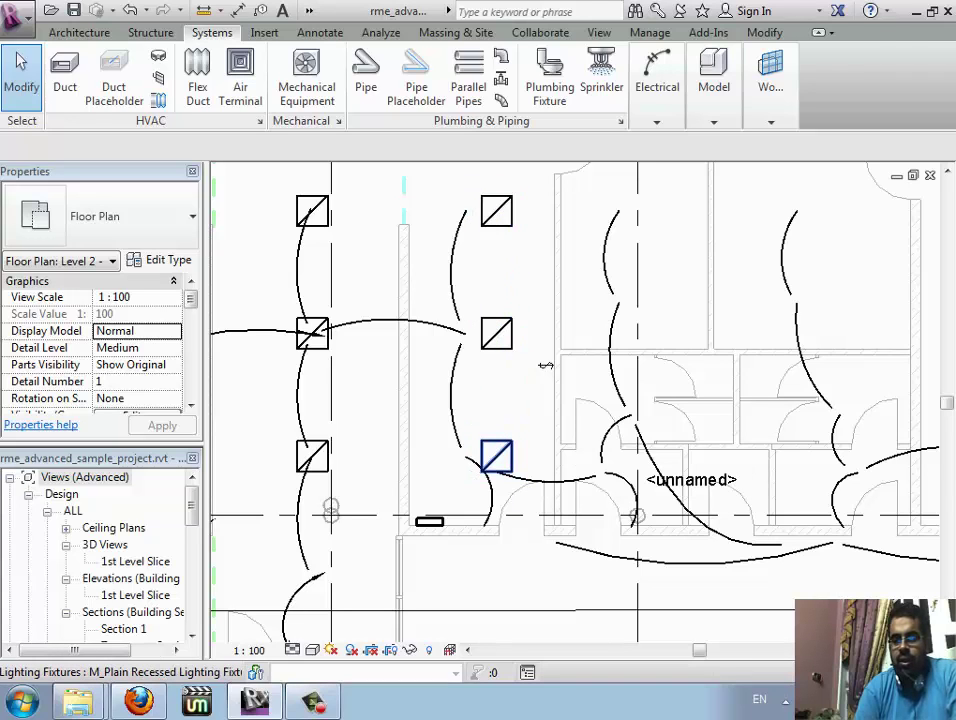
click(497, 456)
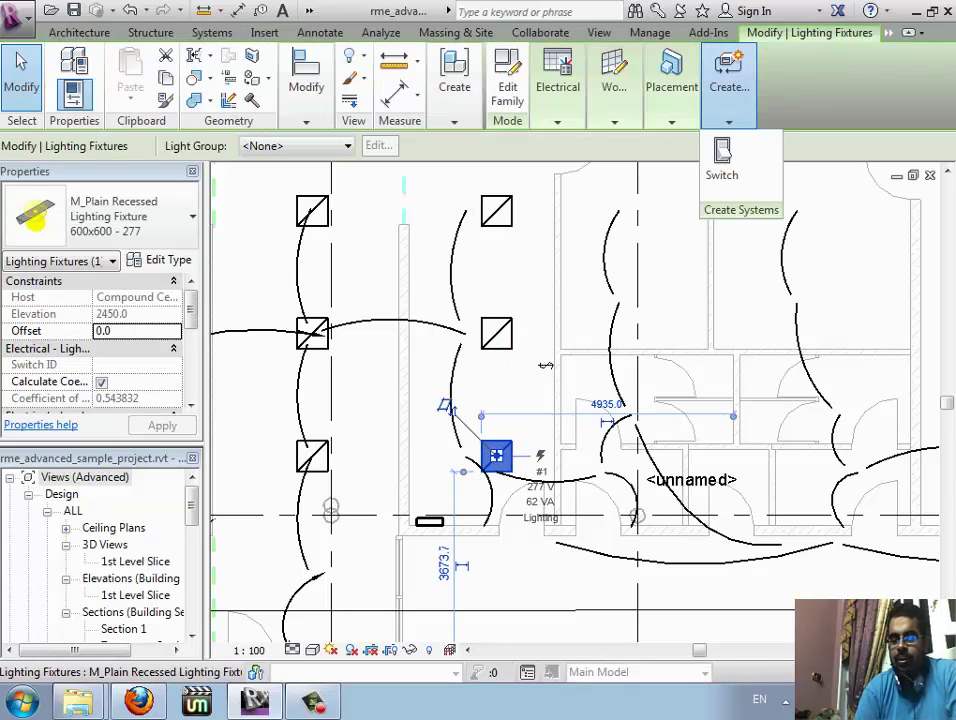
click(722, 160)
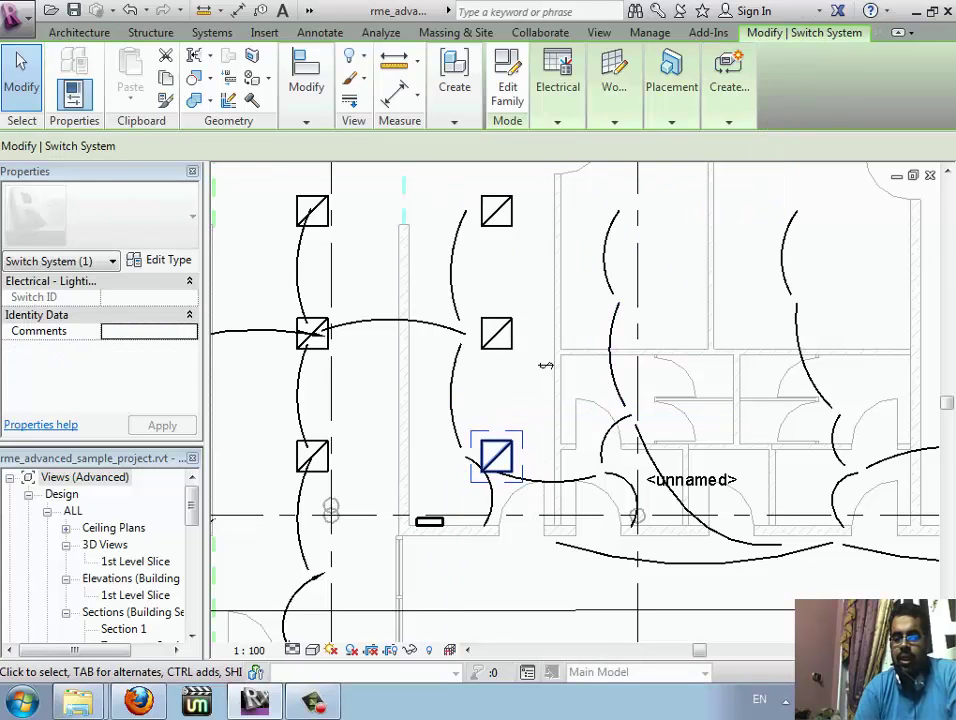
key(Escape)
Edit the fixture's switch system to add the third fixture, then finish editing
click(497, 456)
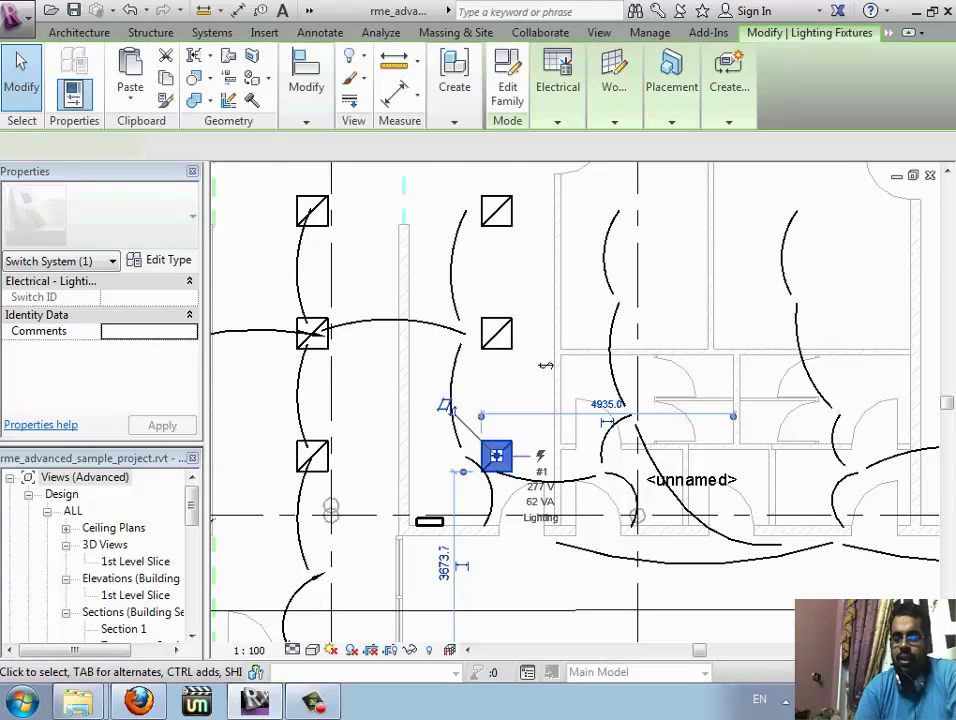
click(910, 32)
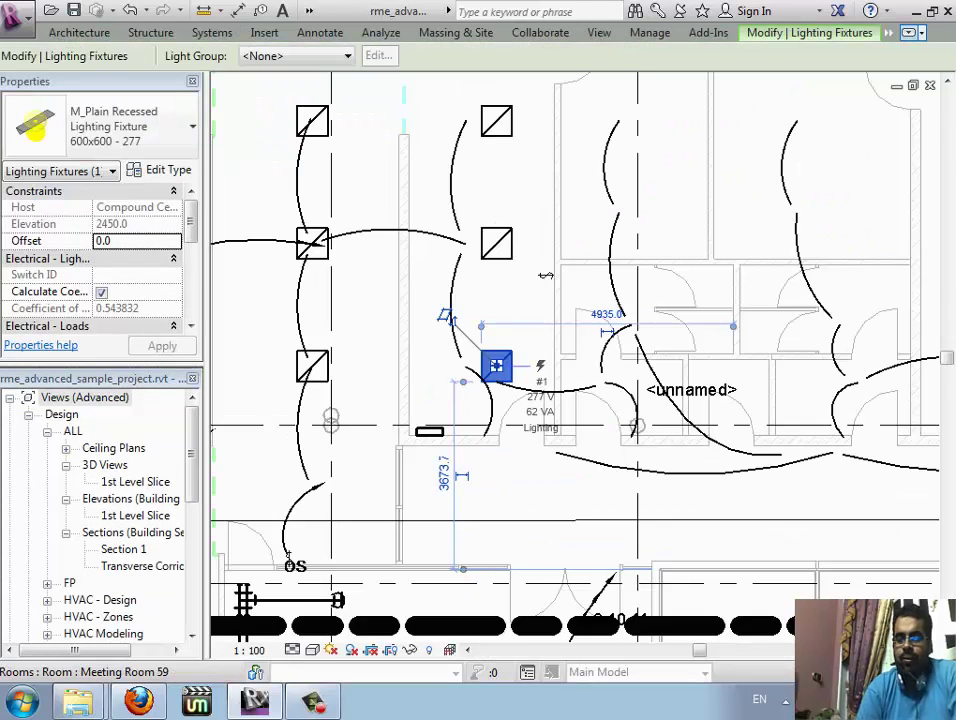
click(910, 32)
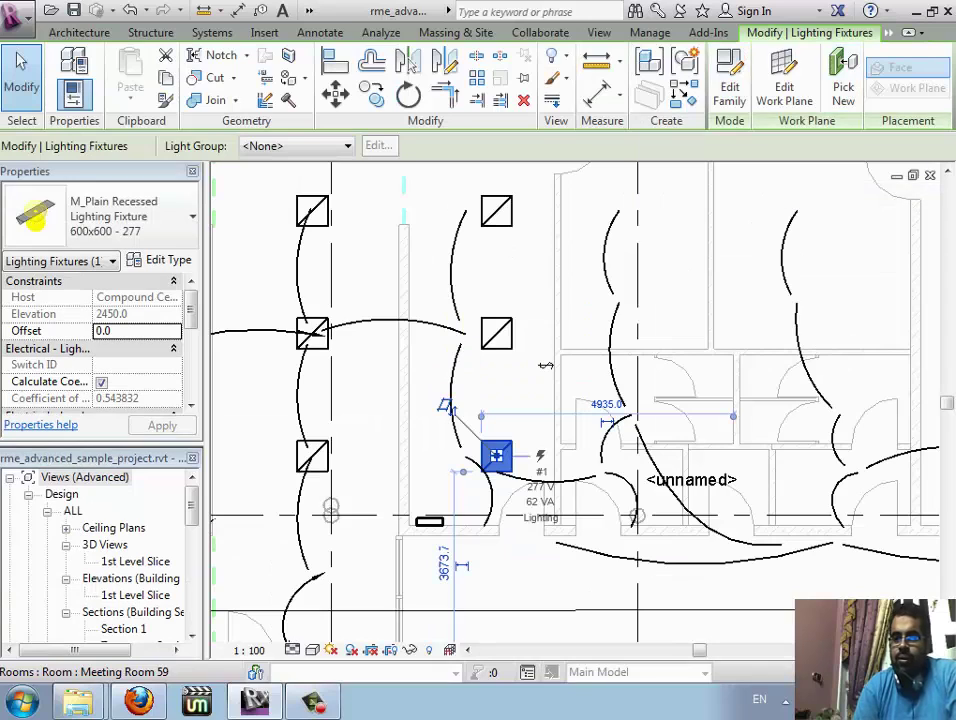
click(888, 32)
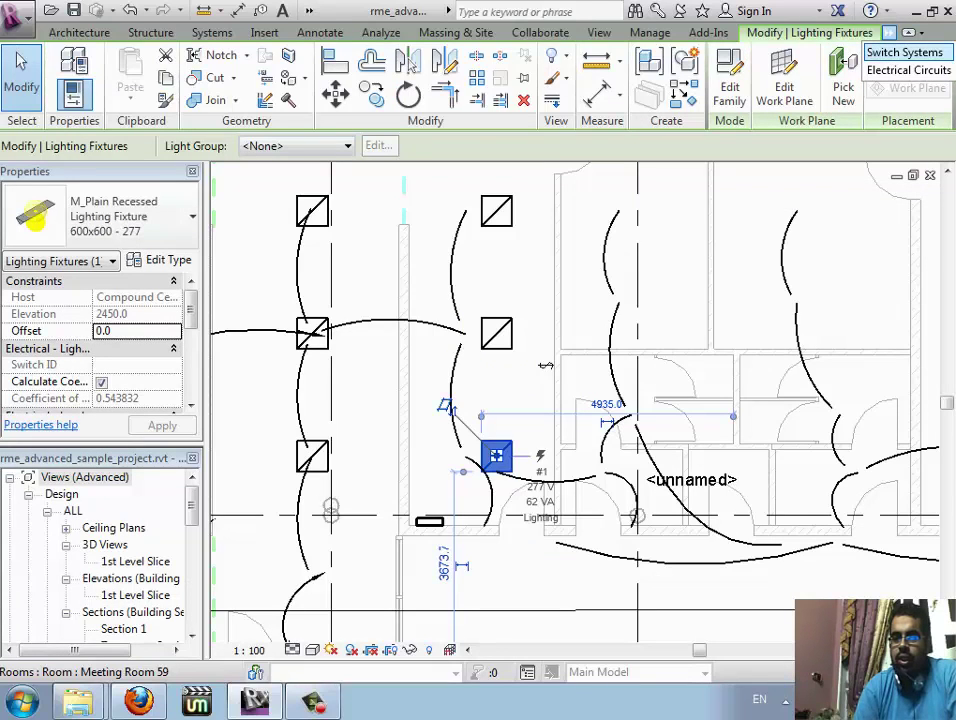
click(905, 52)
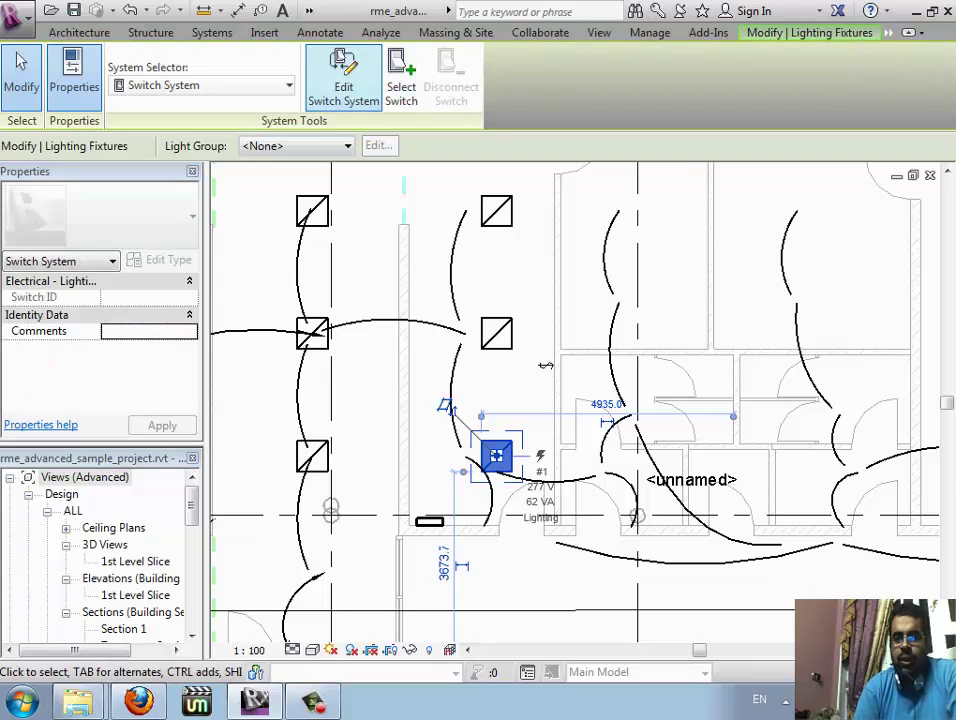
click(343, 75)
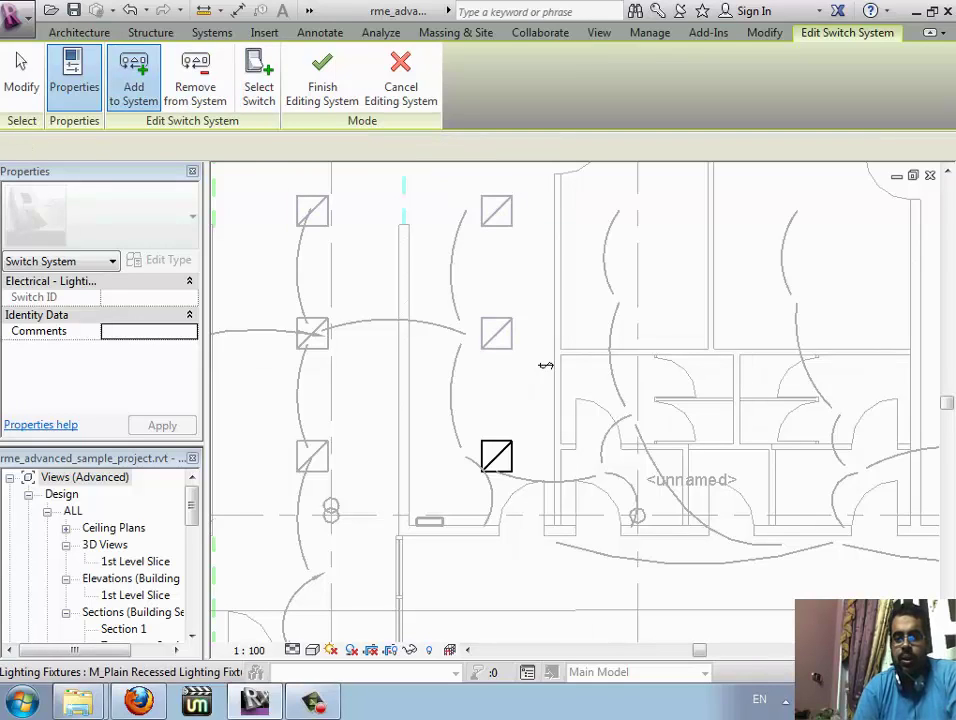
click(545, 365)
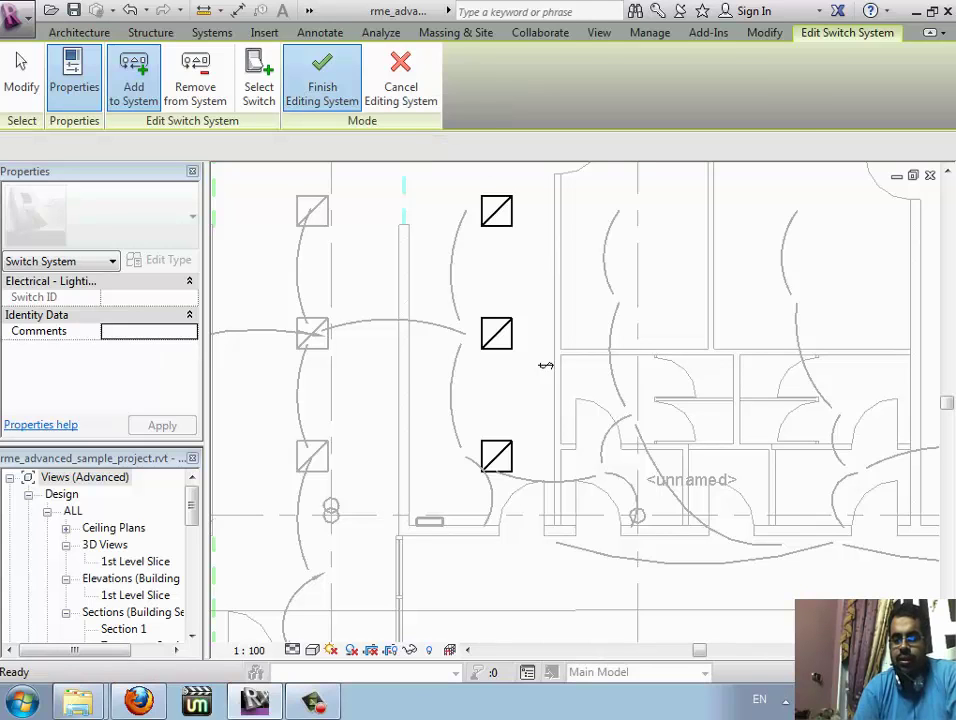
key(Escape)
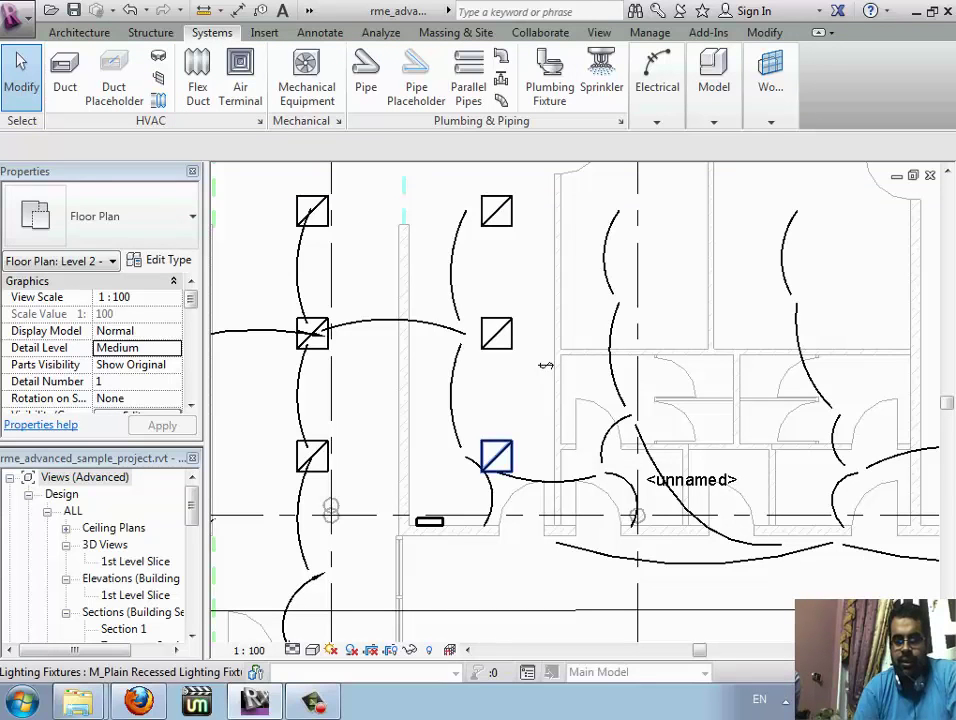
key(Tab)
click(545, 366)
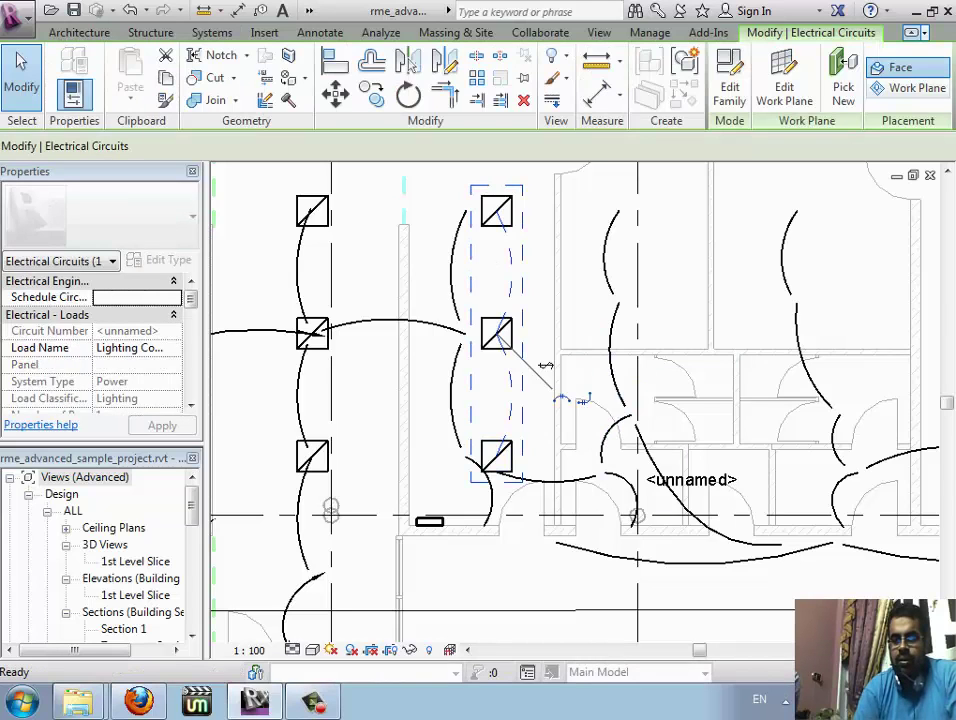
click(912, 32)
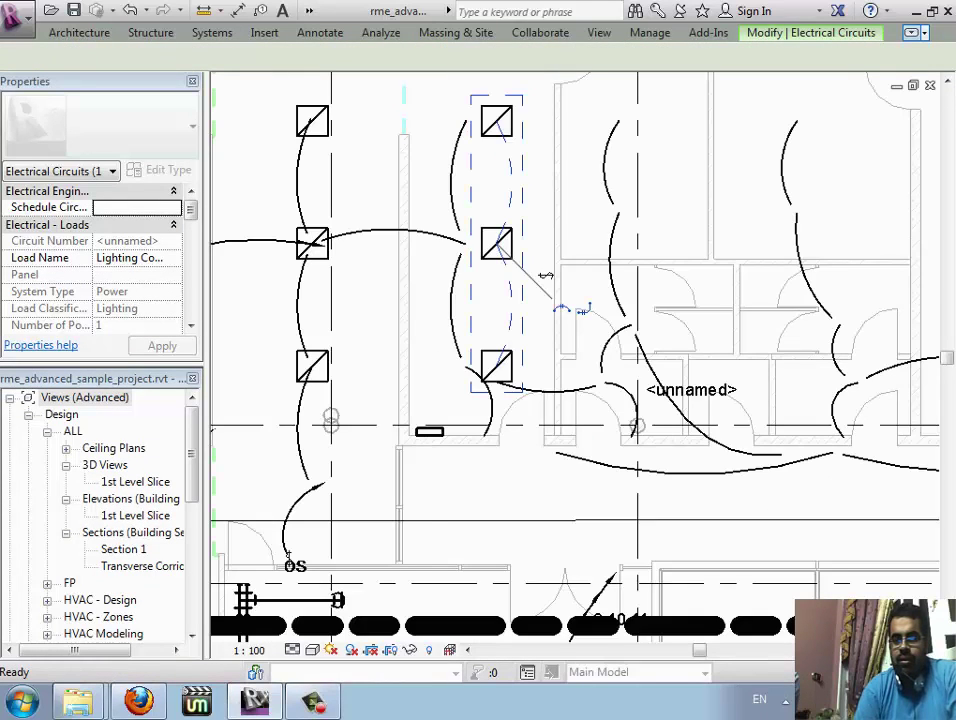
click(912, 32)
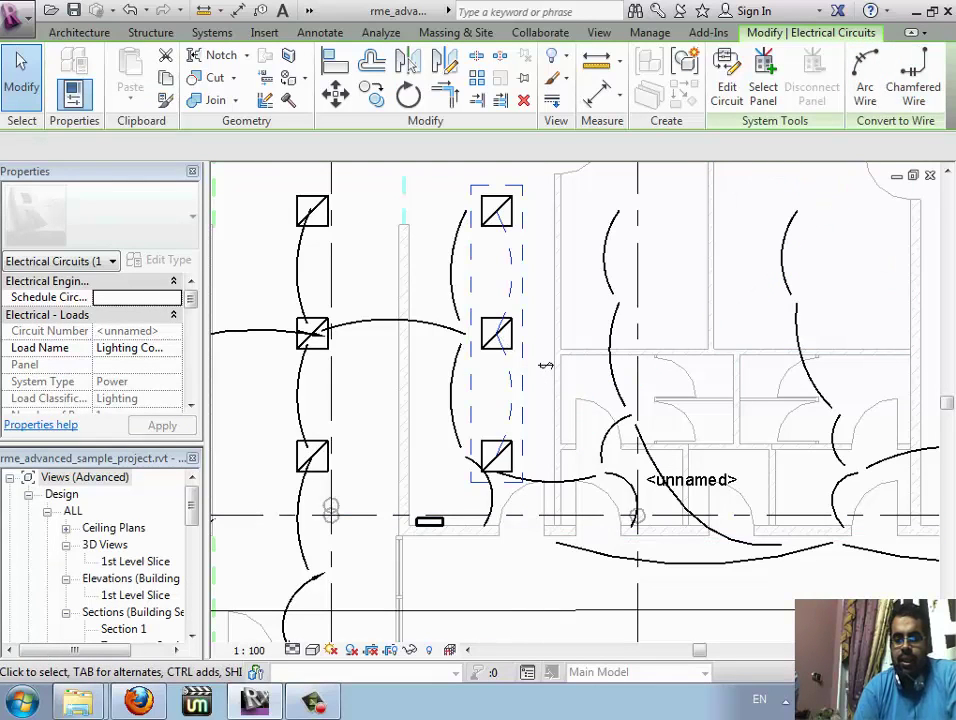
key(Escape)
click(550, 364)
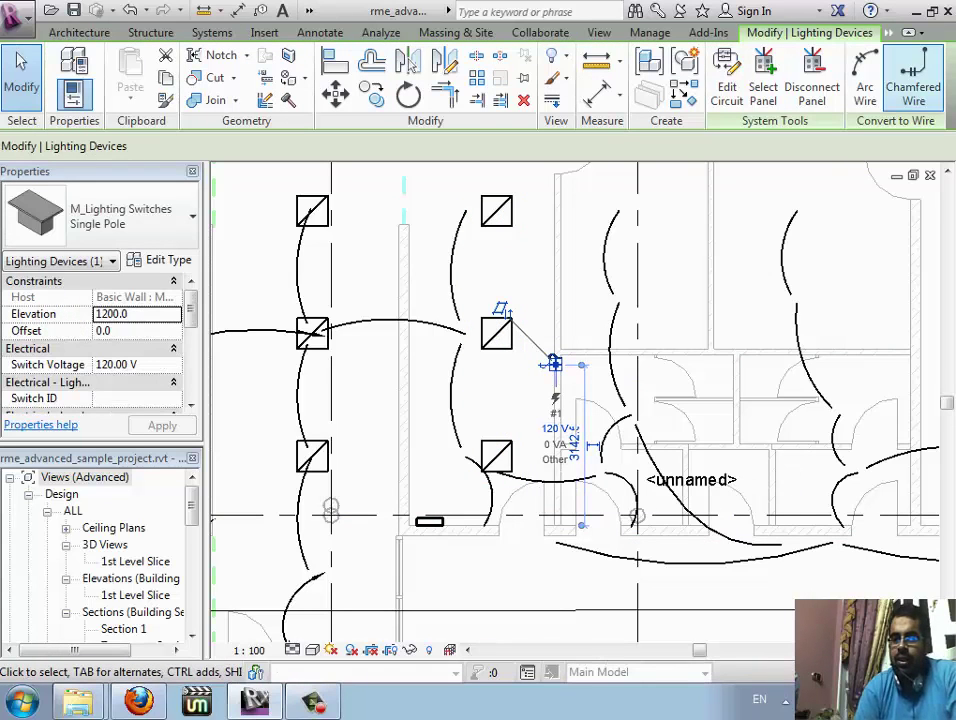
click(864, 76)
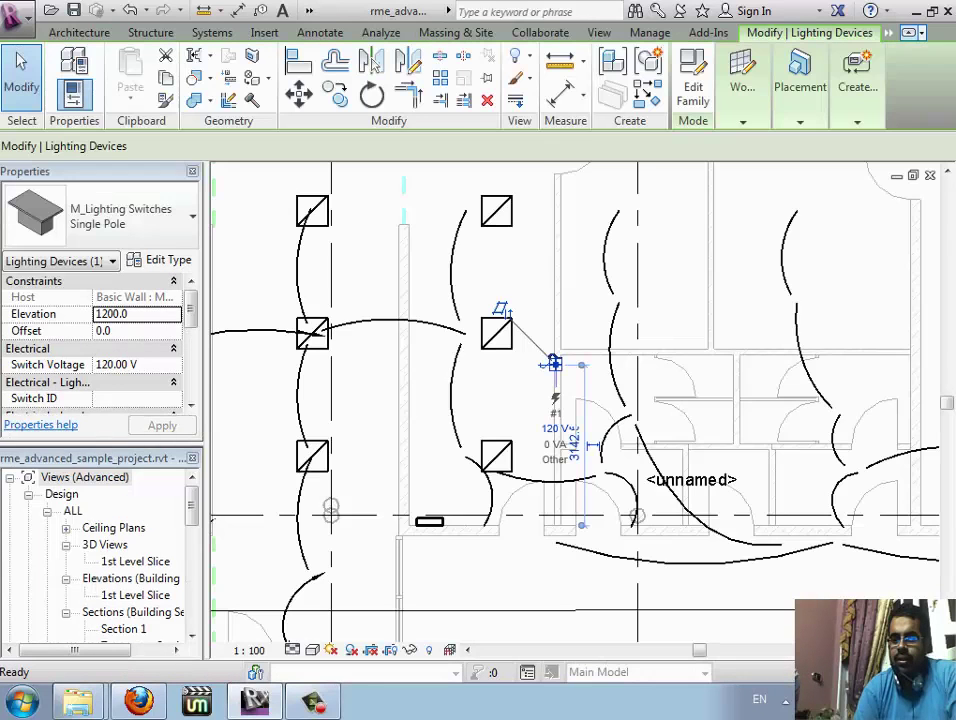
click(857, 90)
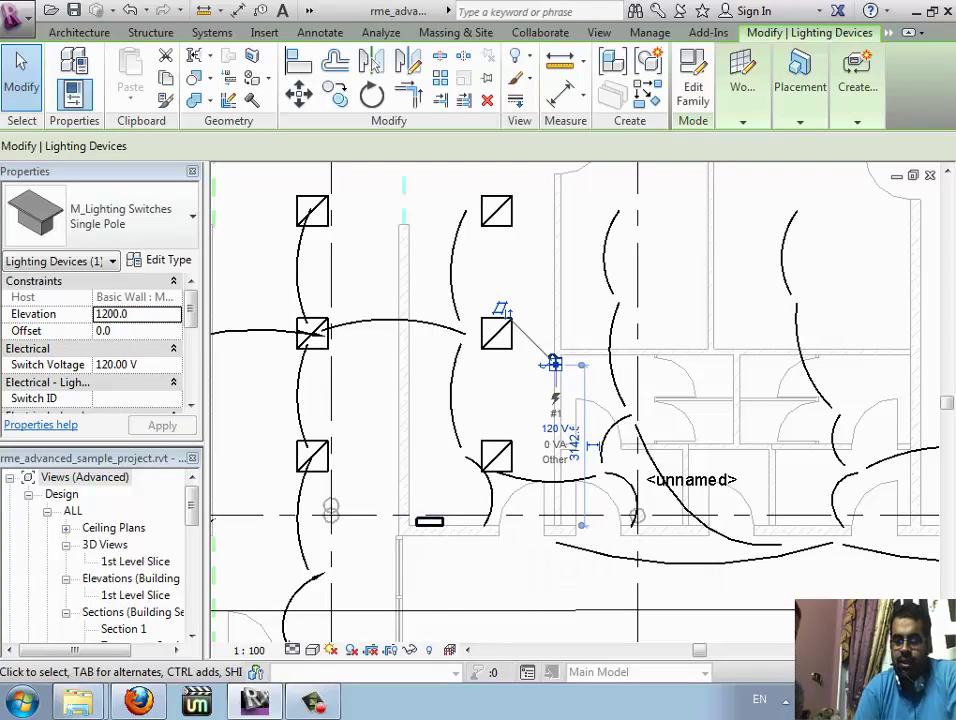
key(Escape)
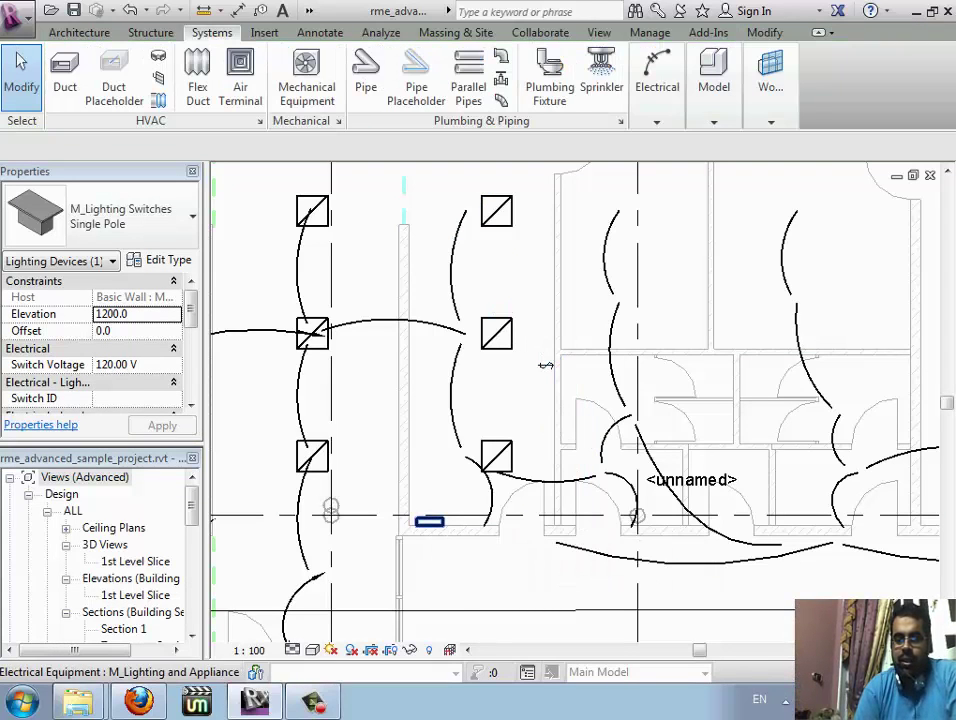
Swap the wall panelboard to the M_Lighting and Appliance Panelboard - 480V MCB - Surface : 250 A type
click(429, 521)
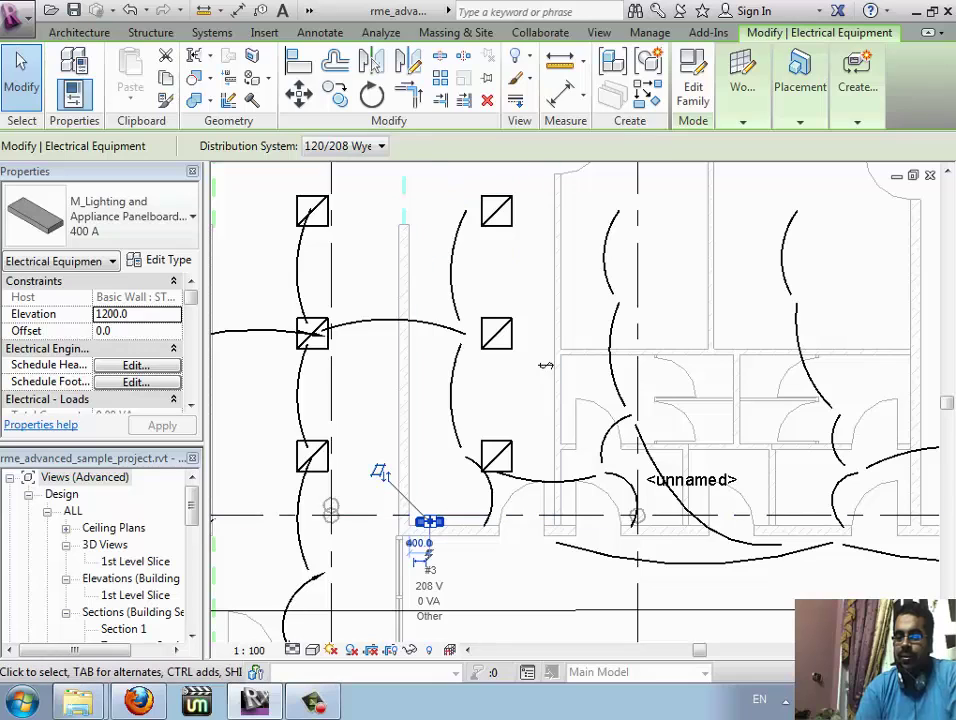
key(Escape)
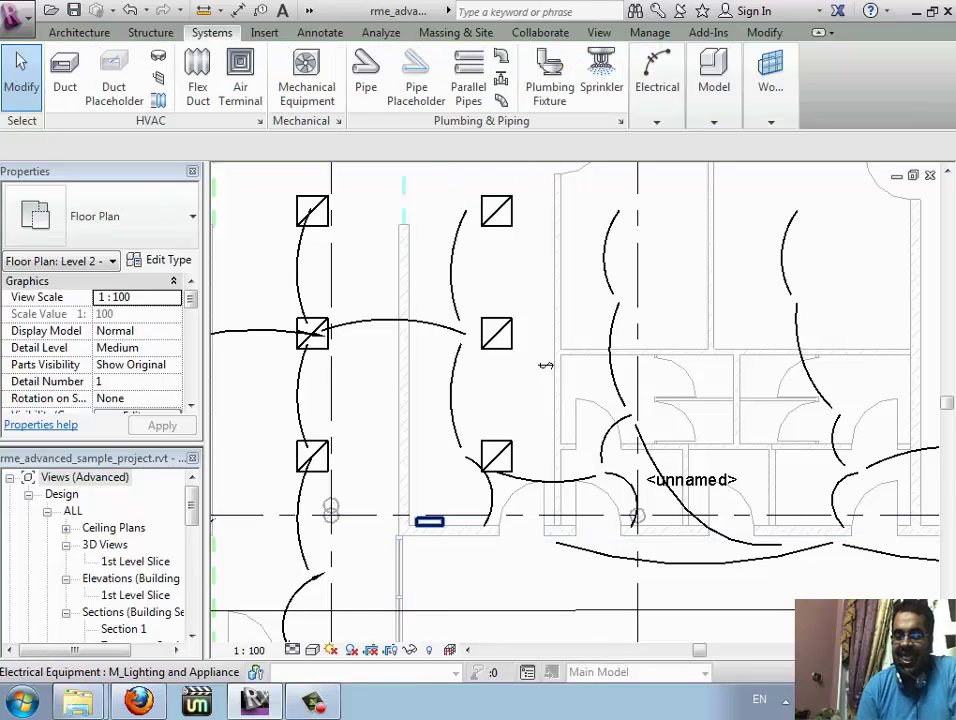
click(429, 521)
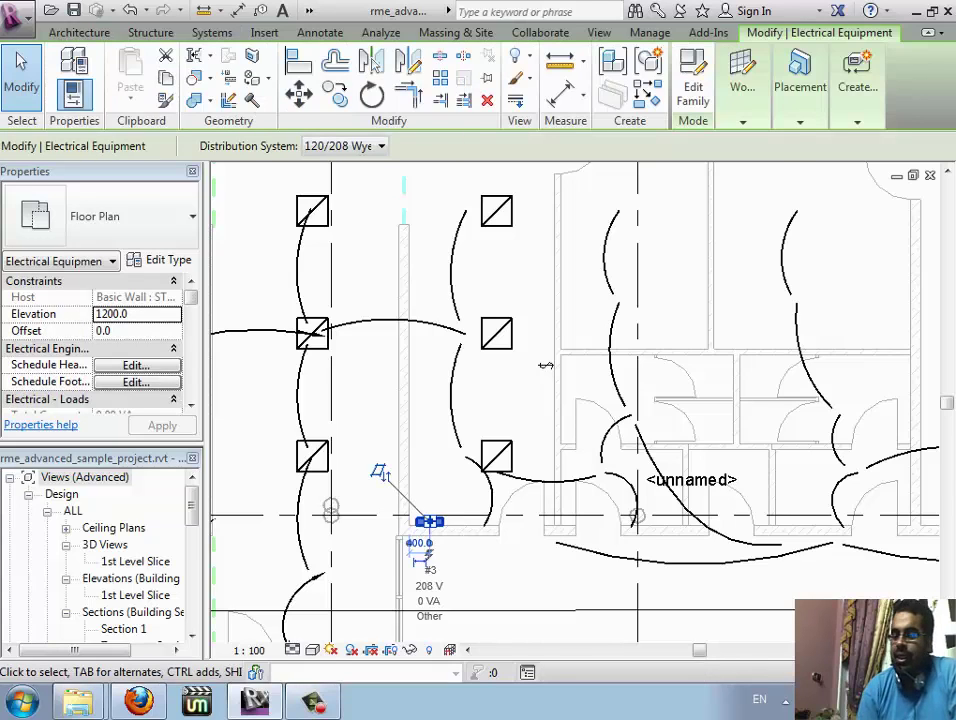
scroll(545, 366, up, 2)
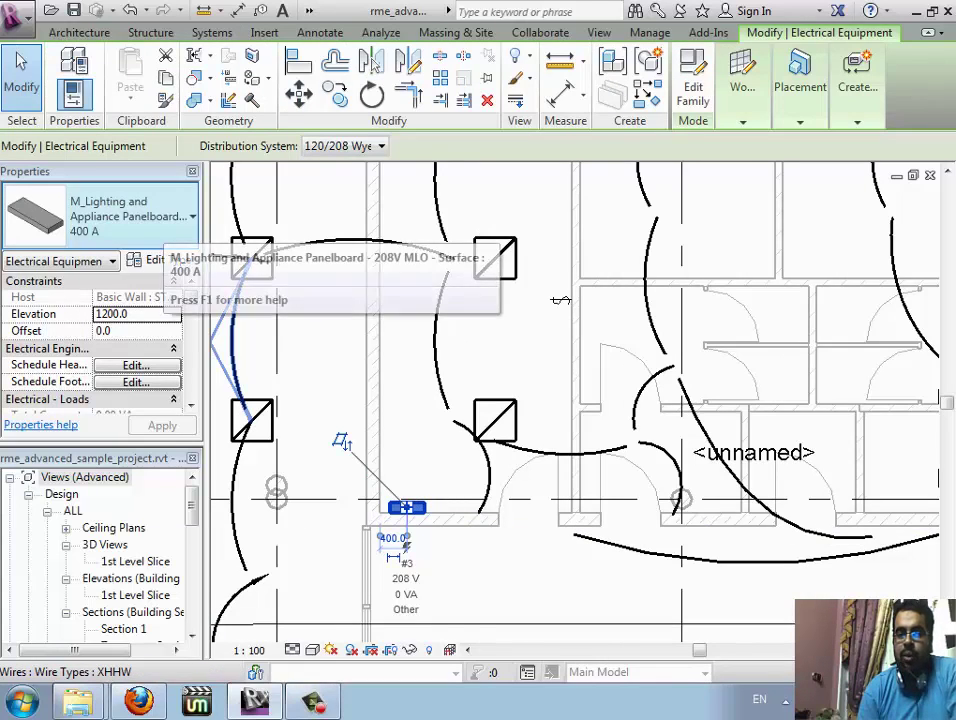
scroll(530, 398, down, 2)
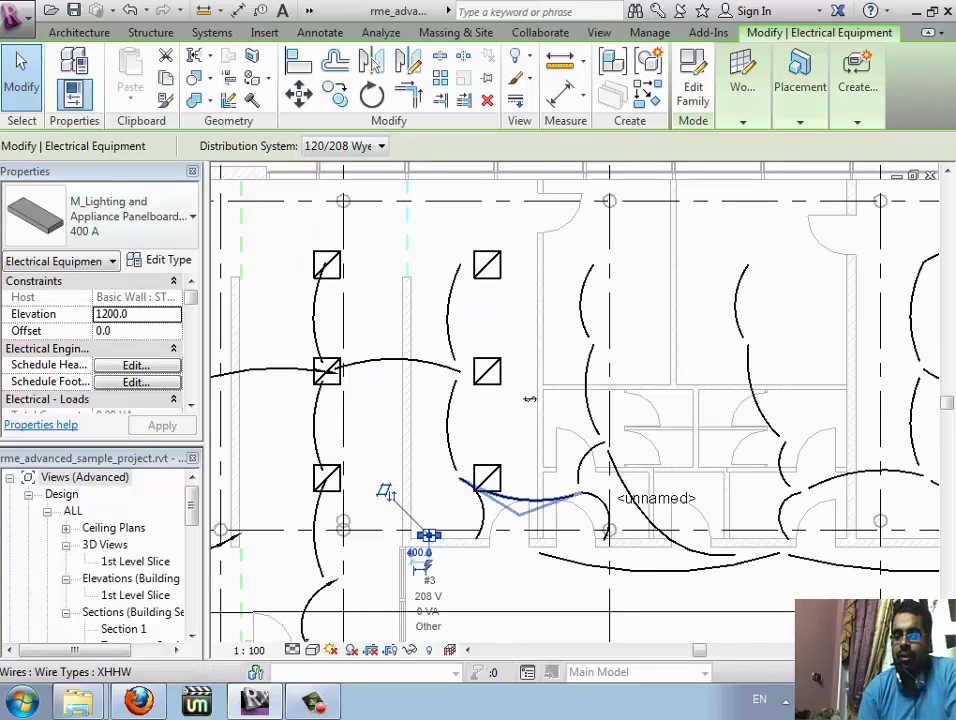
scroll(444, 560, up, 2)
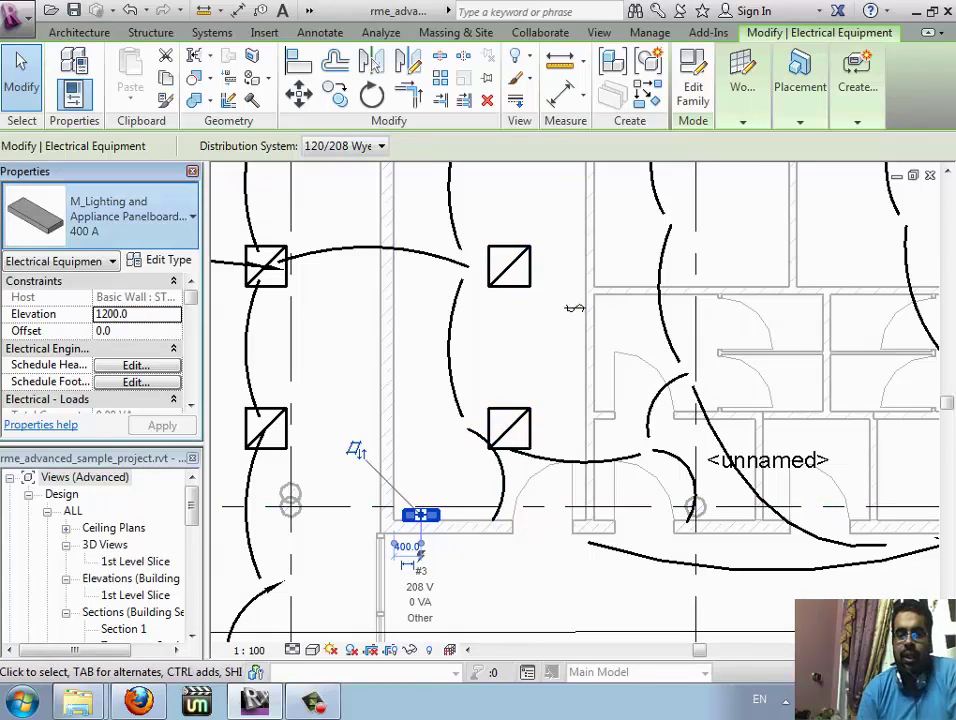
click(100, 215)
scroll(170, 300, up, 1)
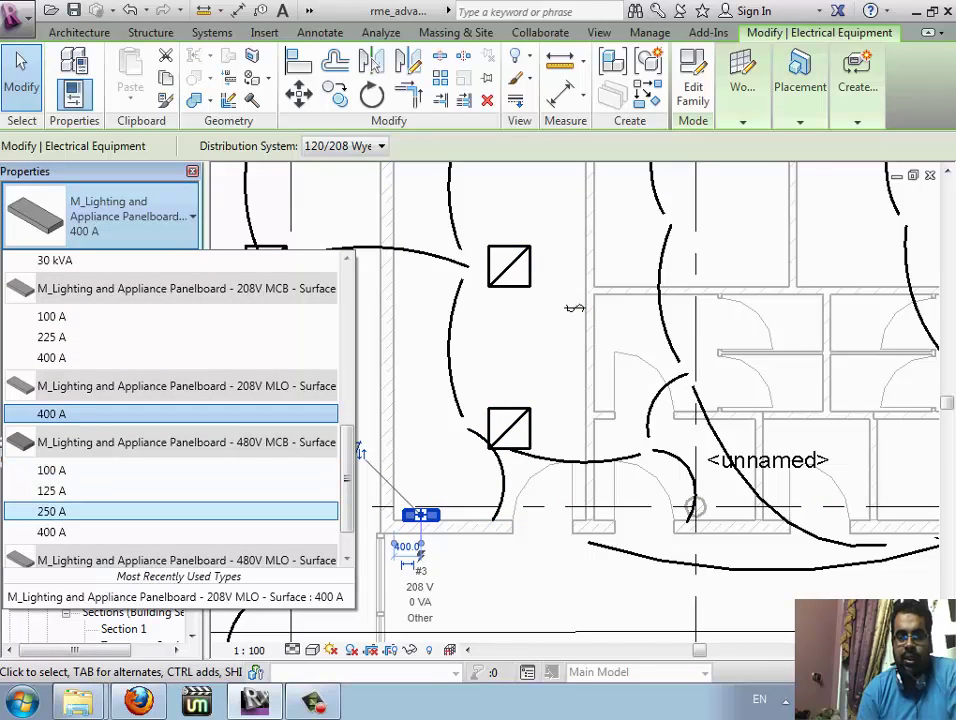
click(170, 511)
click(170, 511)
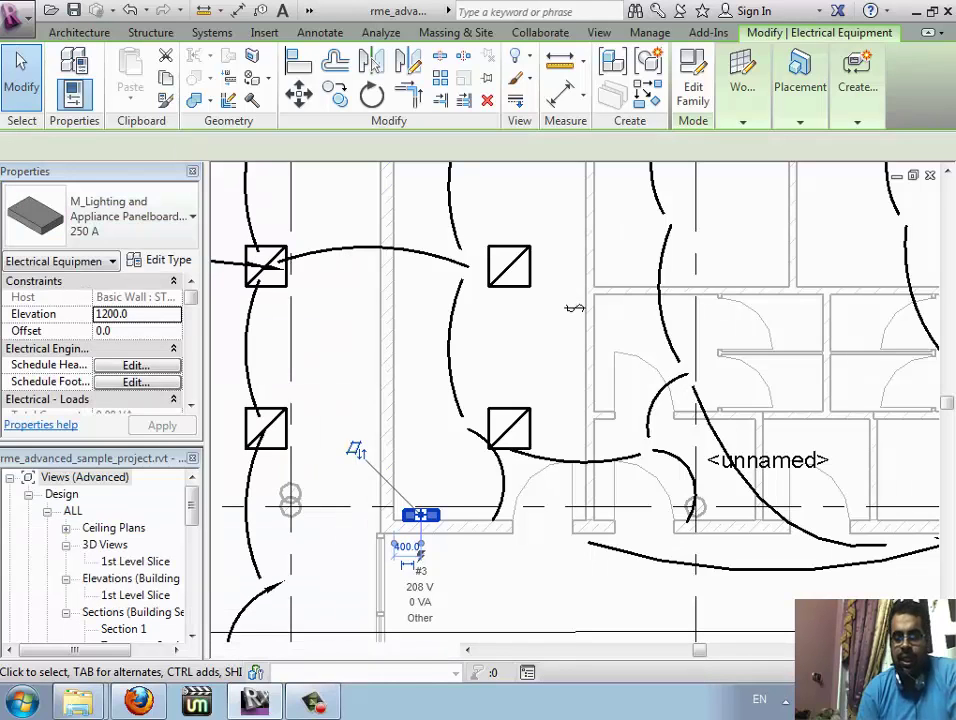
key(Escape)
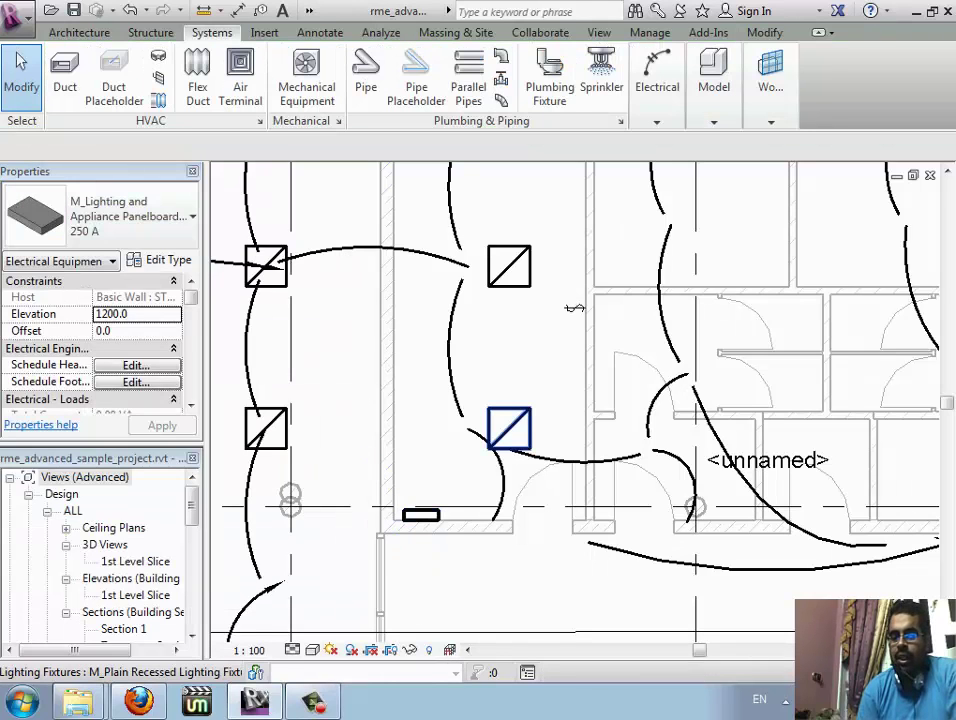
click(509, 428)
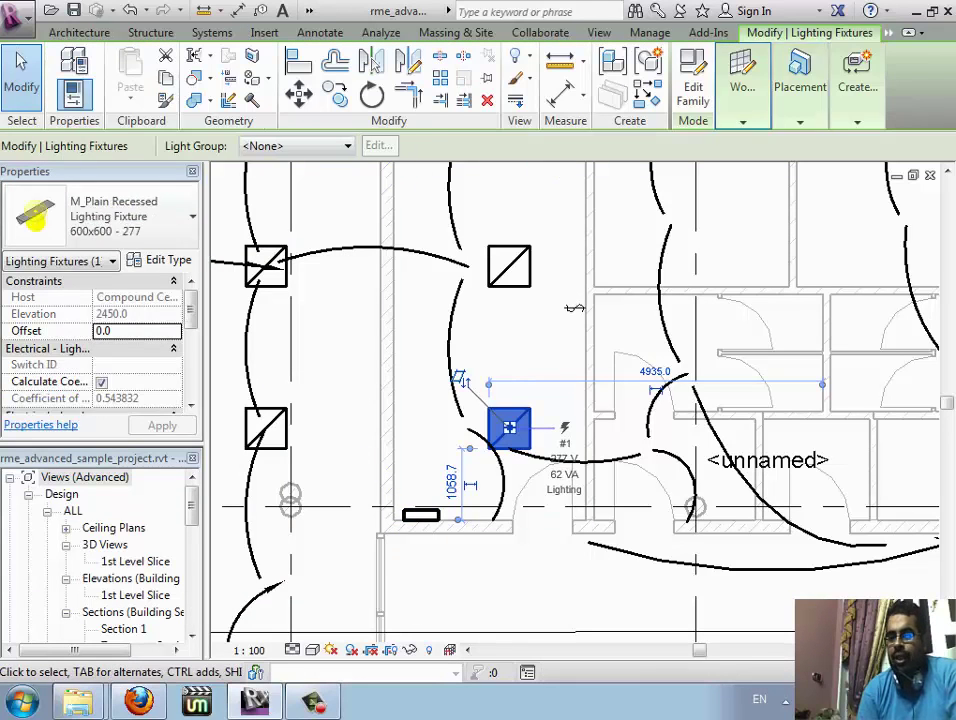
click(857, 80)
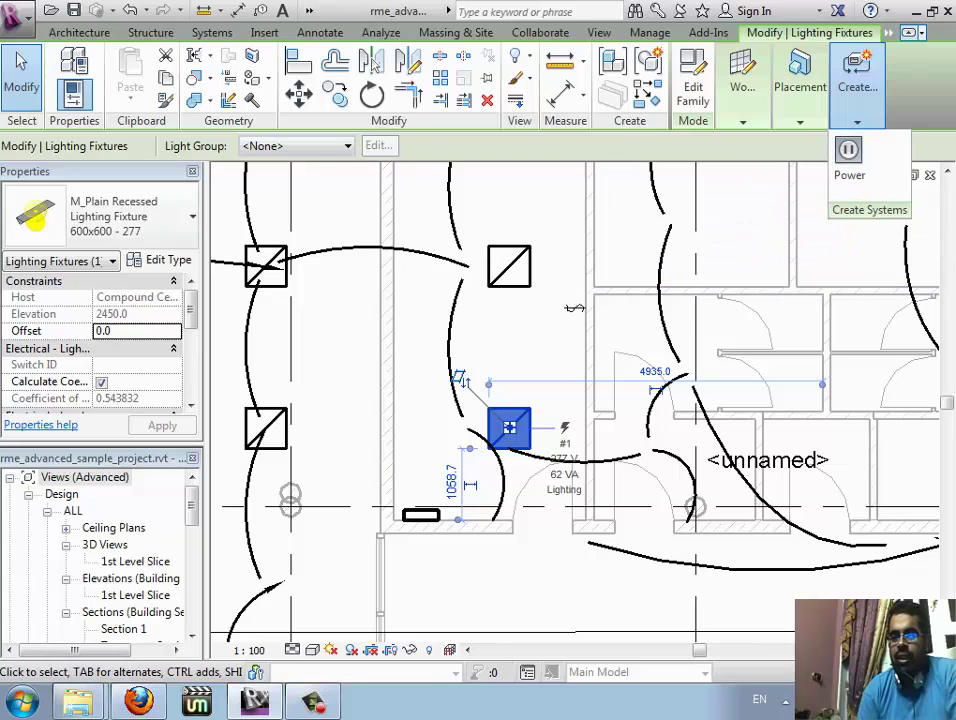
click(909, 32)
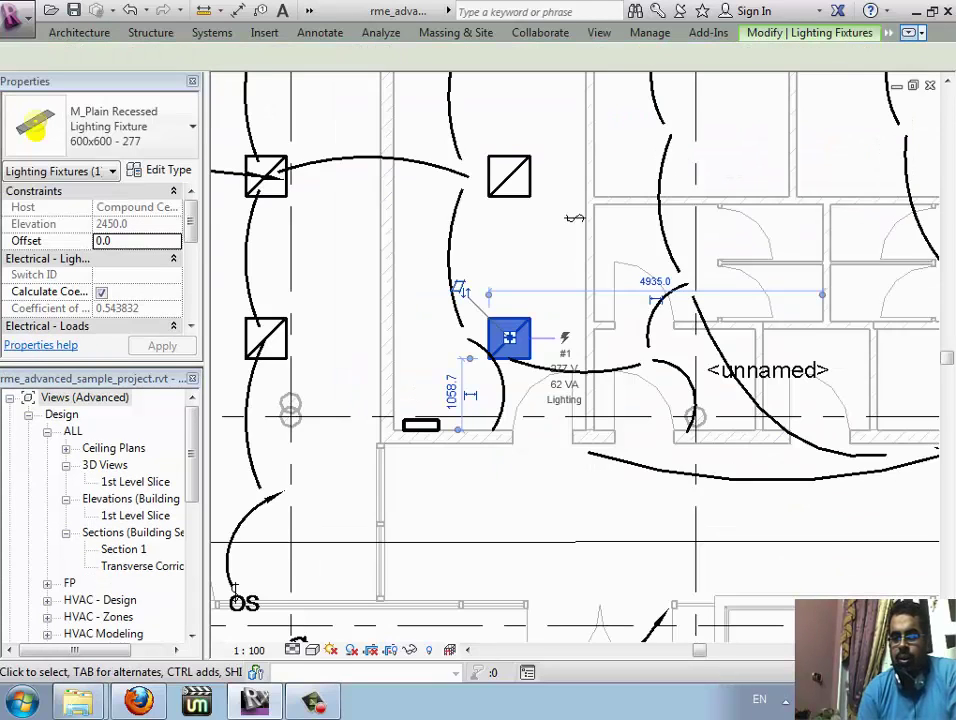
click(909, 32)
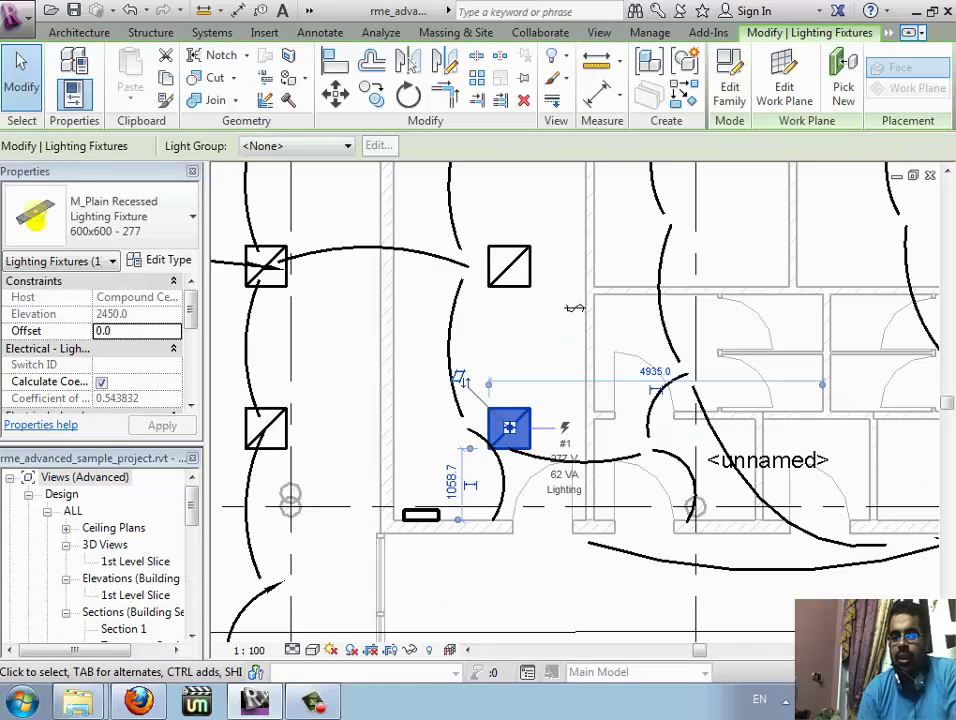
key(Escape)
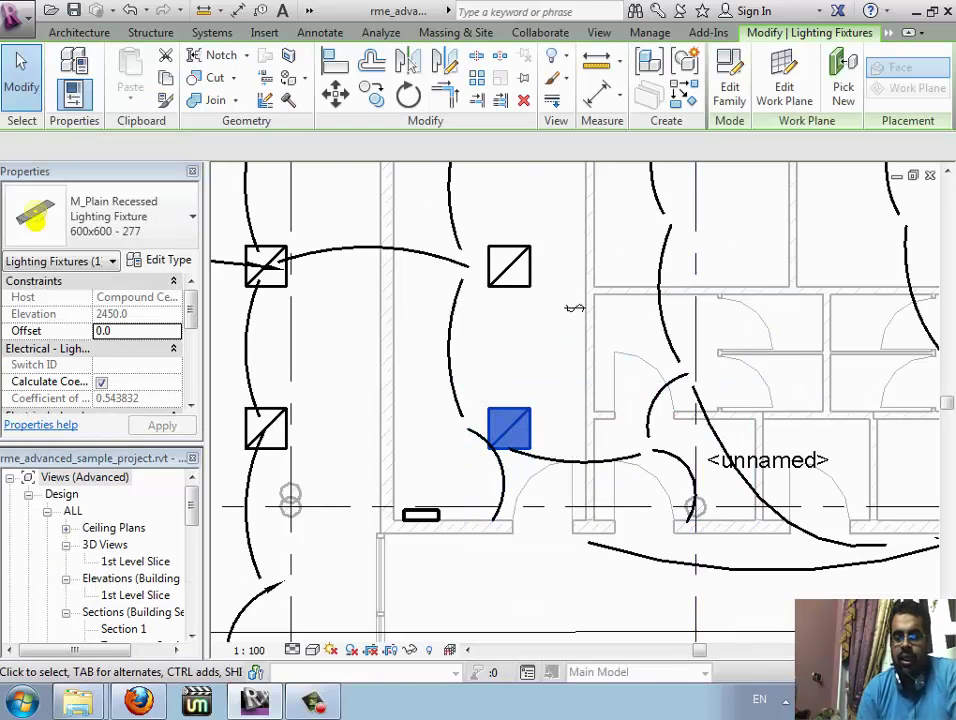
click(420, 515)
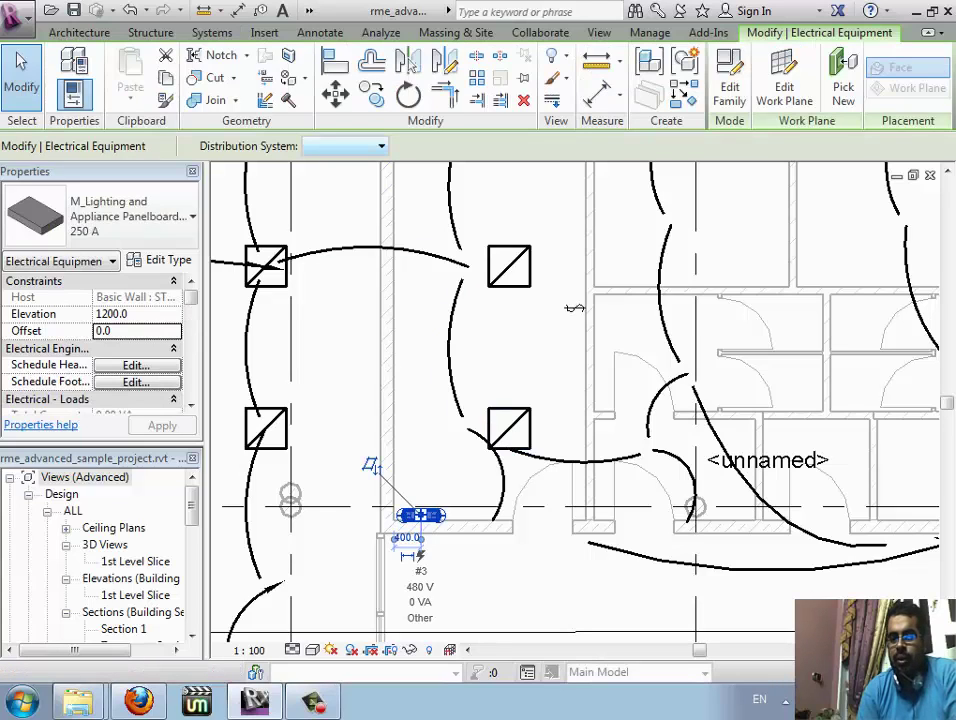
key(Escape)
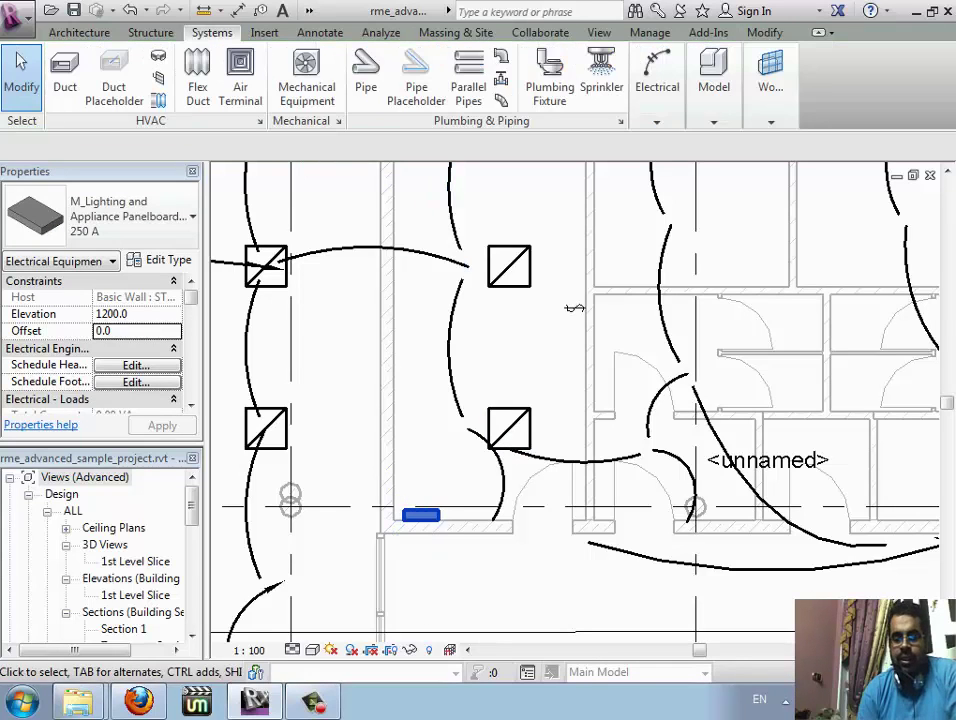
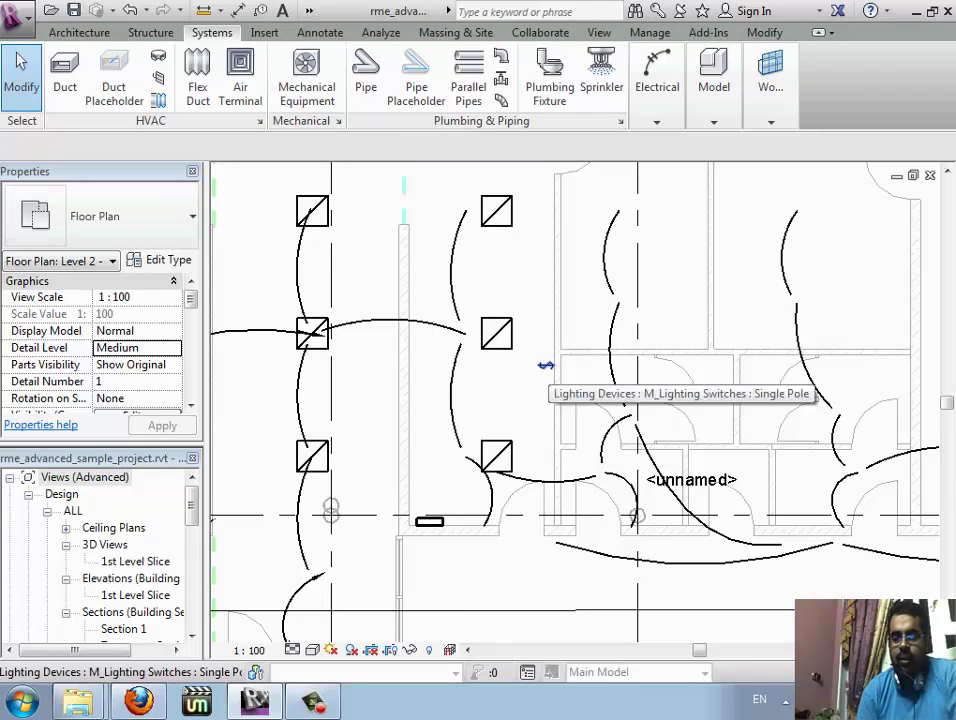
Create a Power circuit holding the lower-left recessed lighting fixture
click(549, 365)
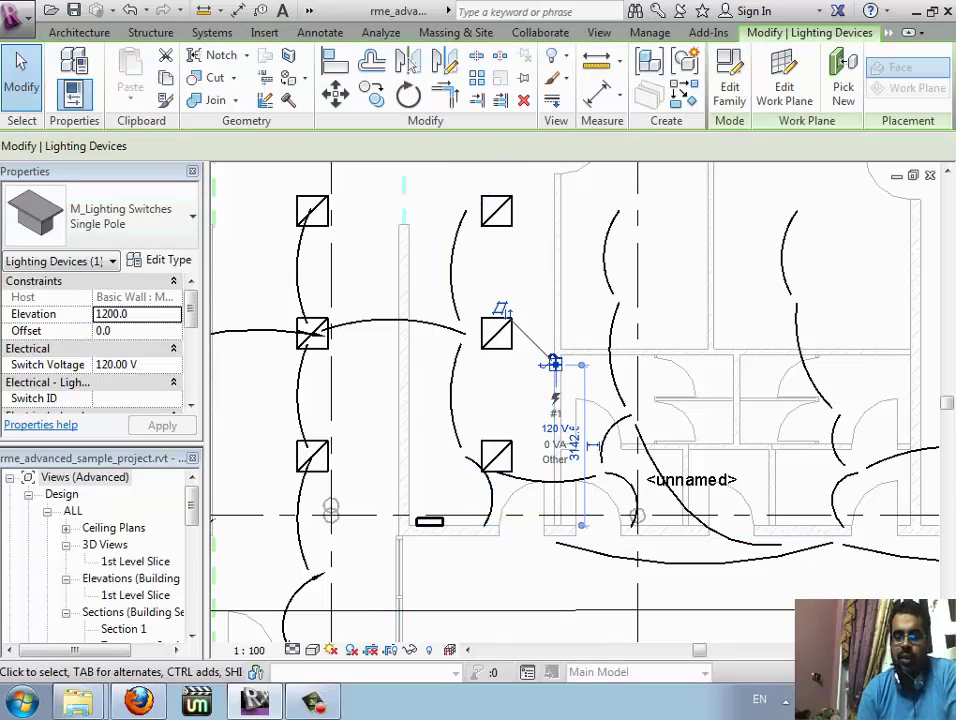
key(Escape)
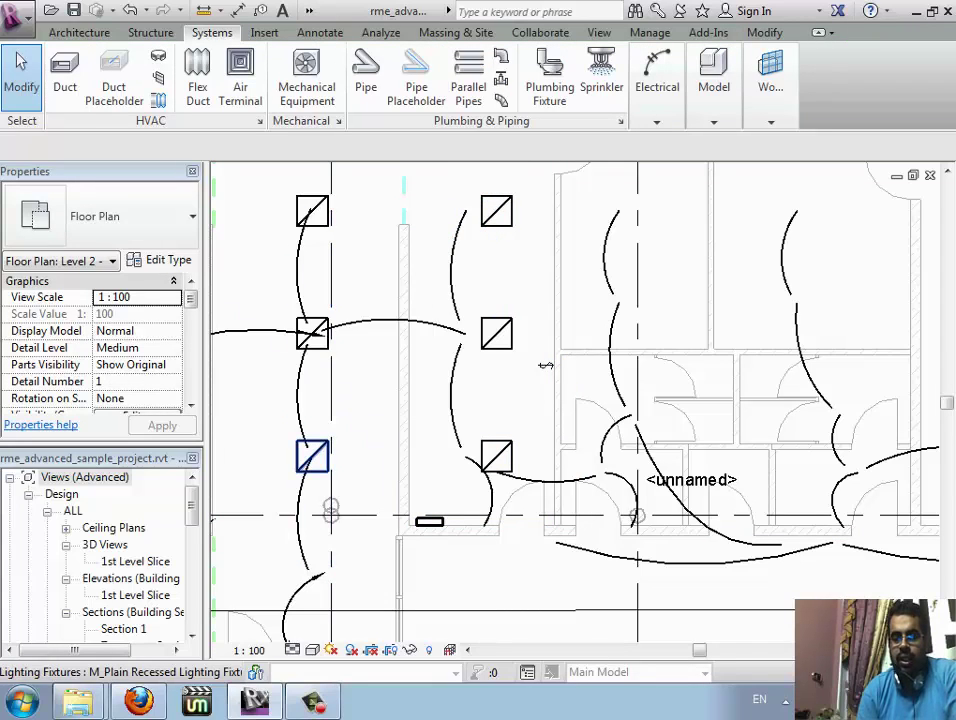
click(312, 455)
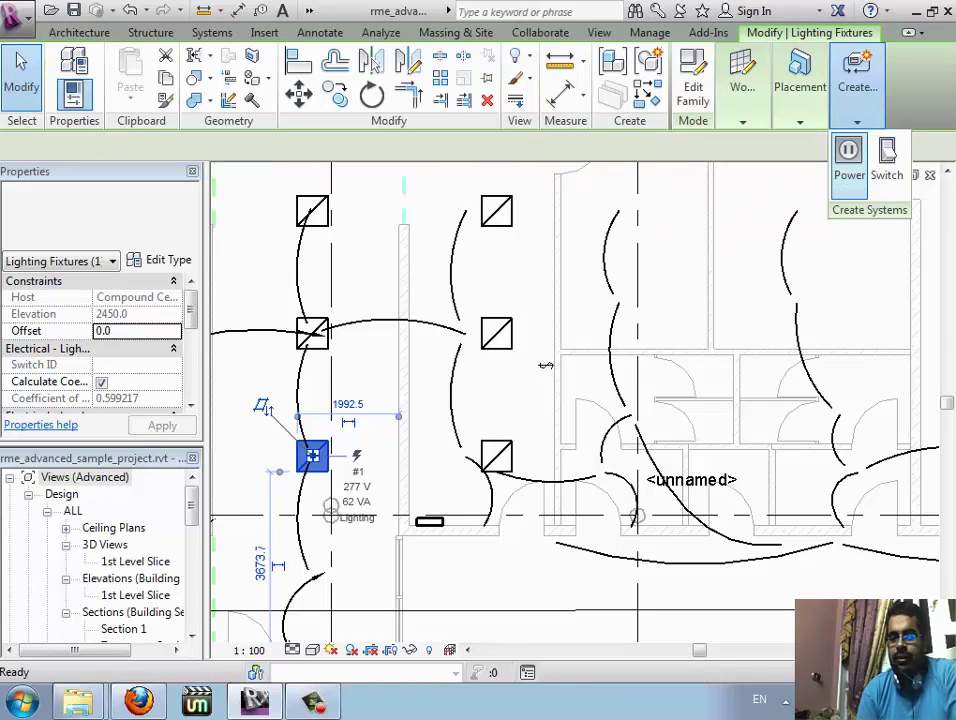
click(848, 152)
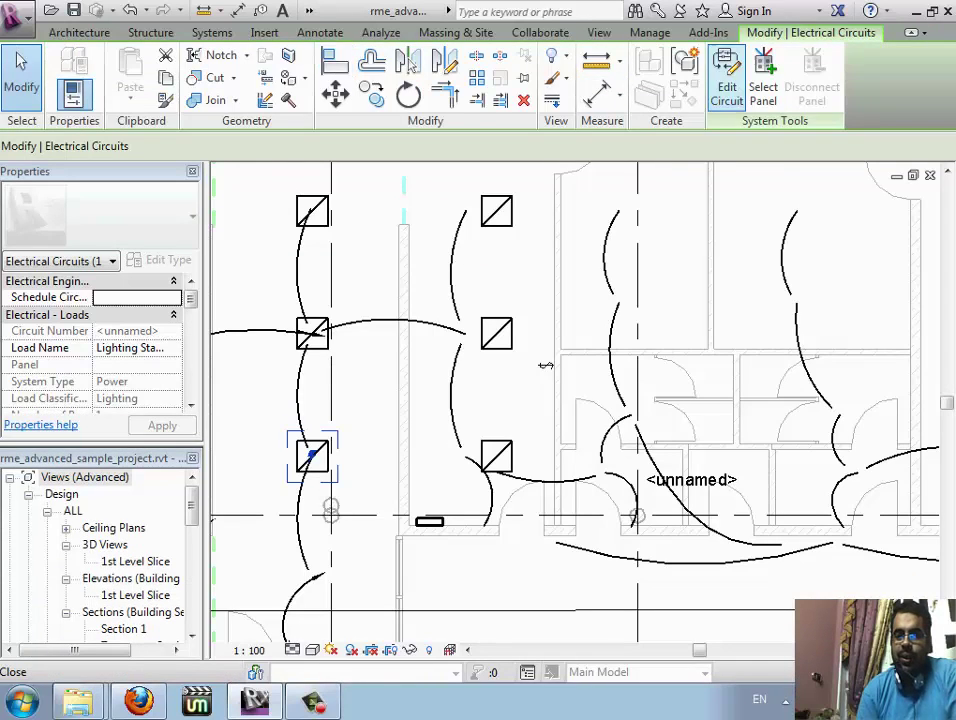
click(727, 78)
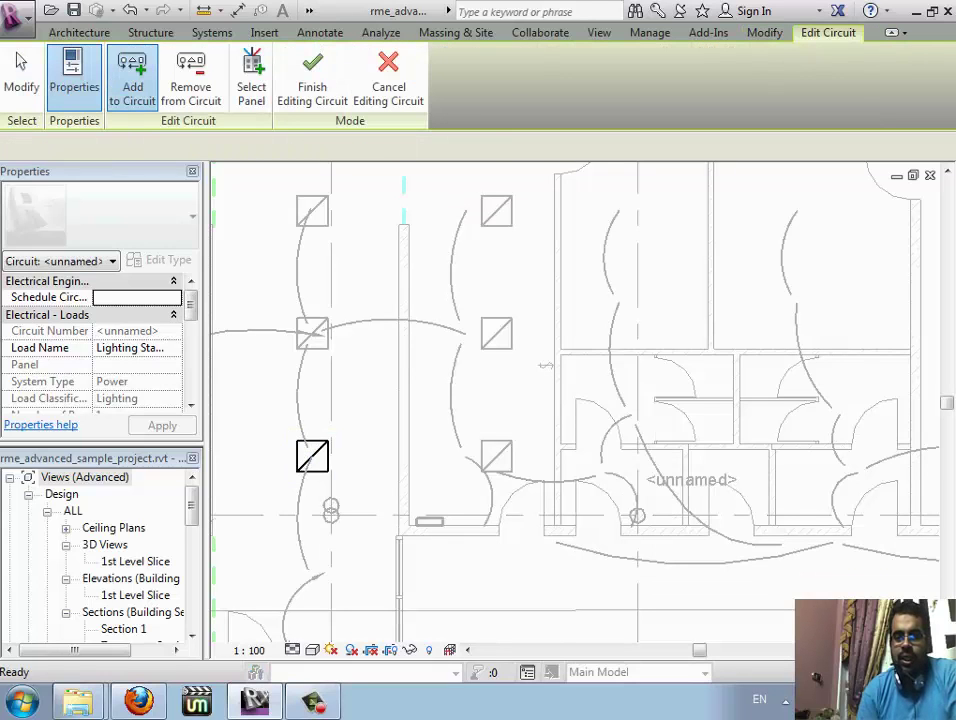
click(312, 332)
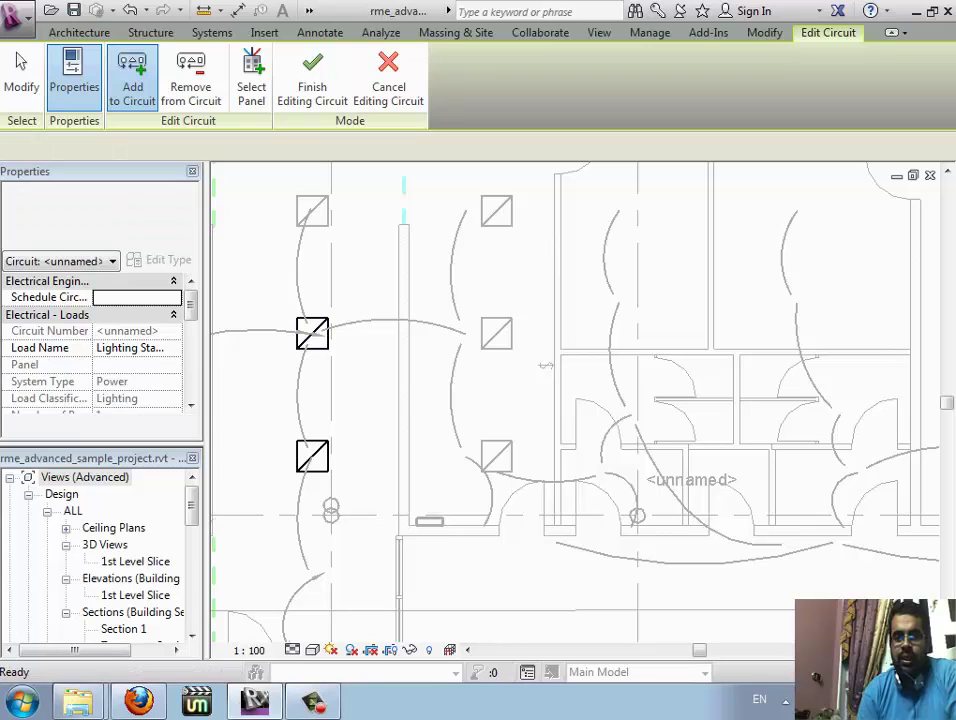
click(251, 82)
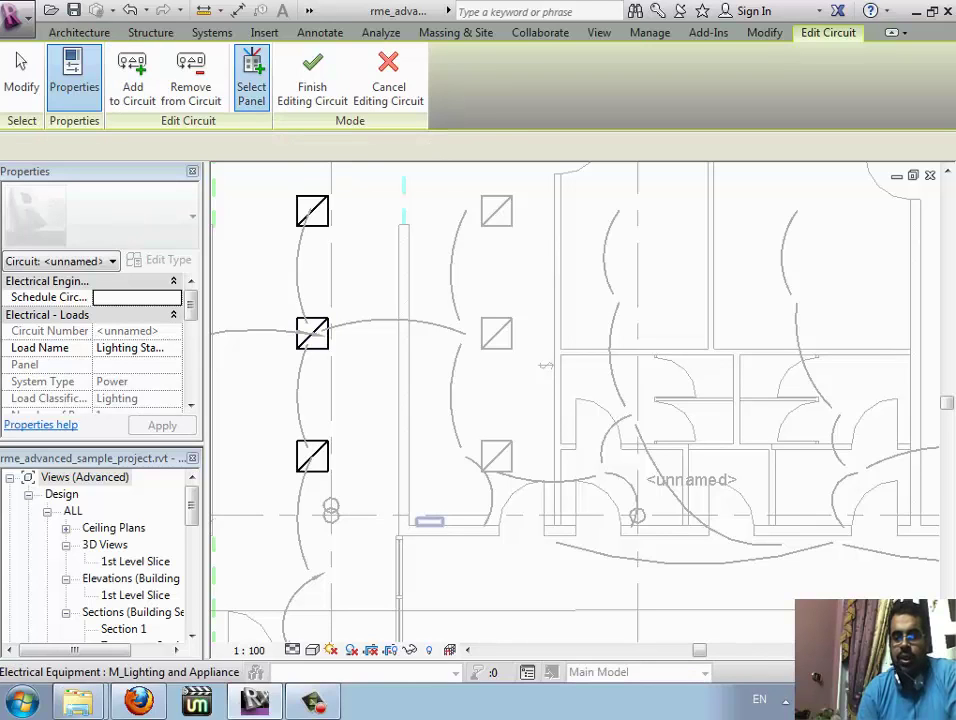
click(429, 521)
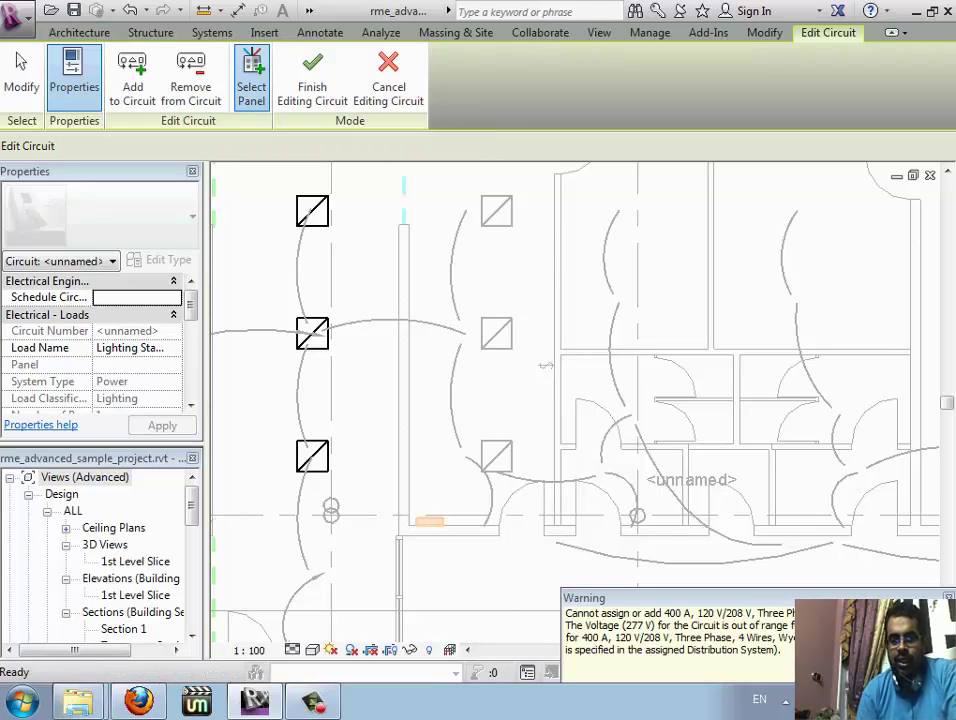
key(Escape)
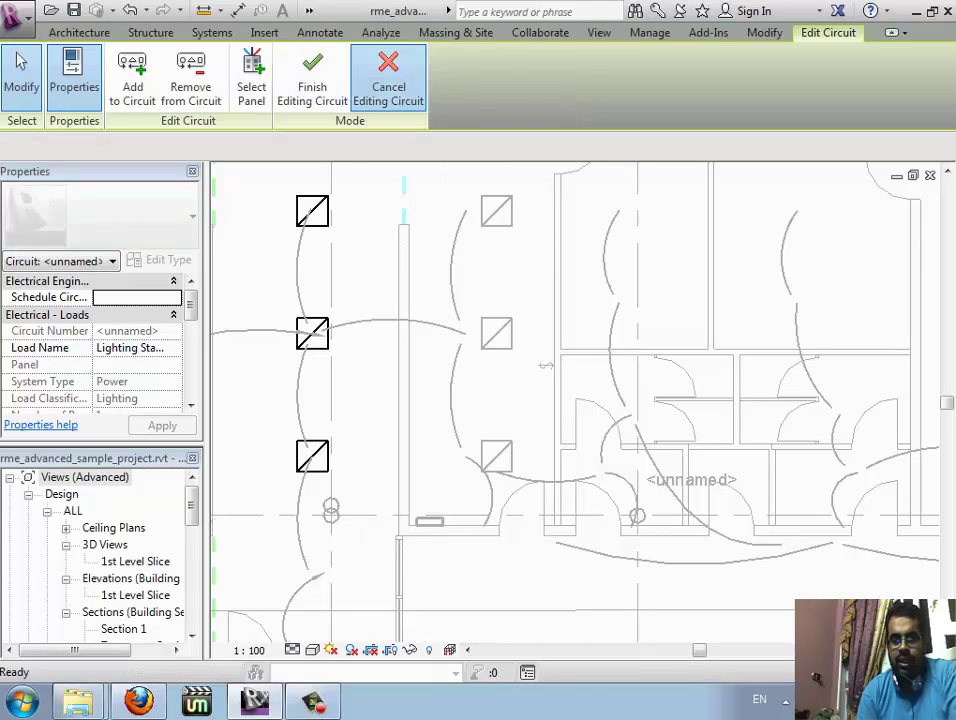
click(388, 78)
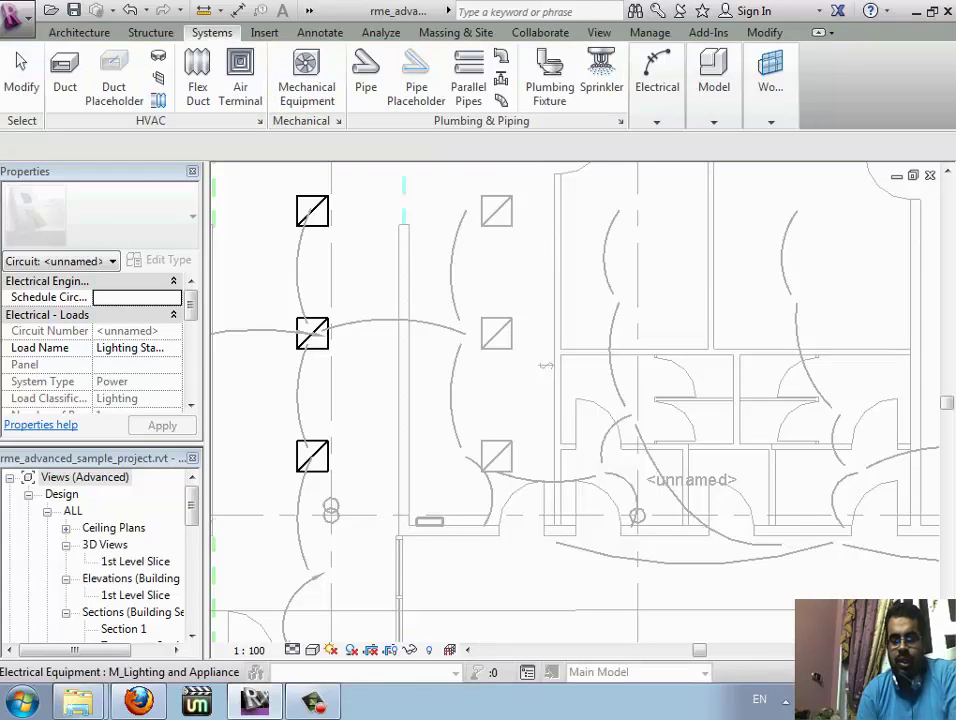
click(429, 521)
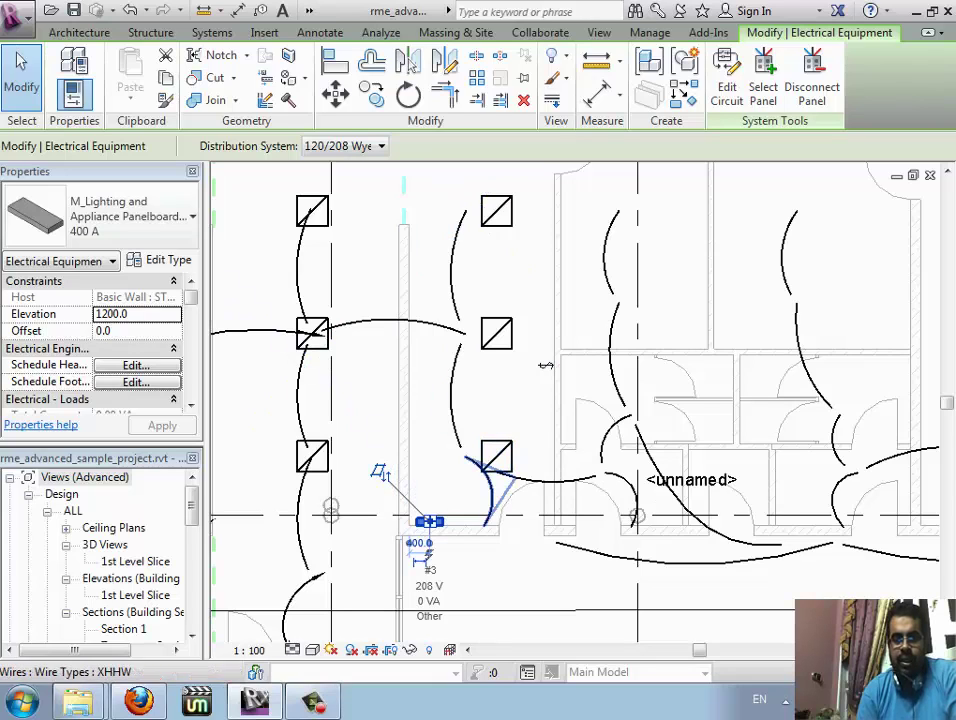
click(312, 456)
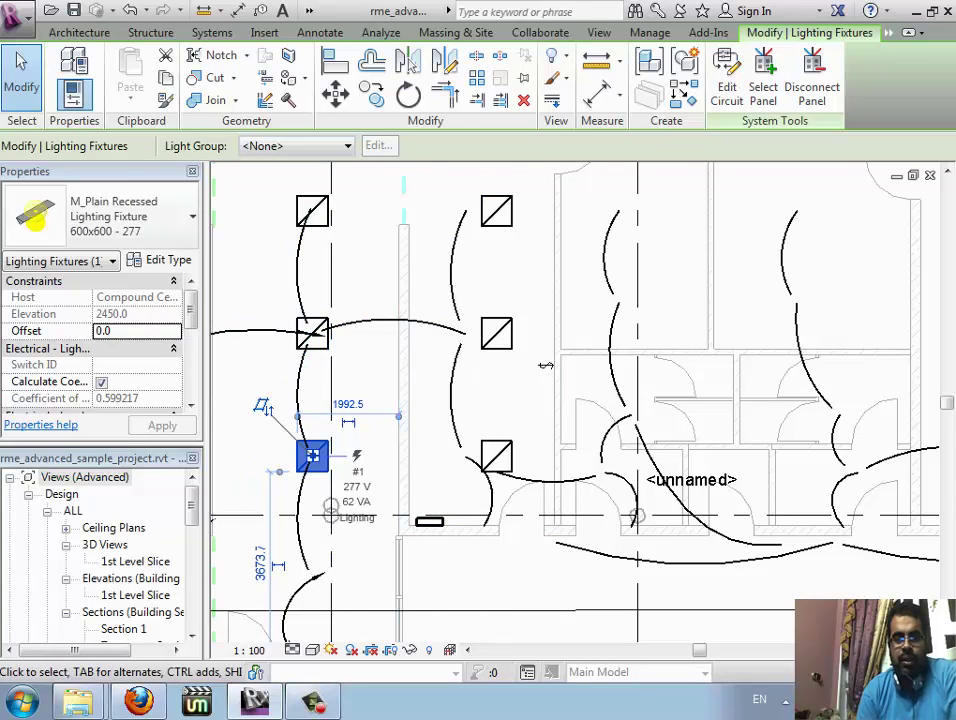
click(429, 521)
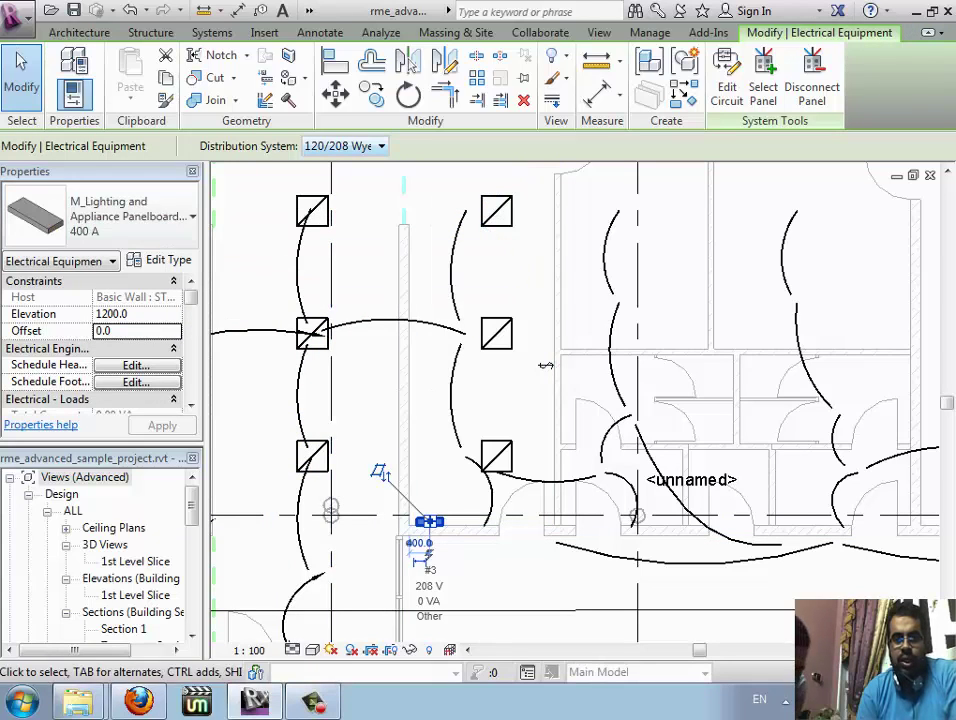
Set the recessed fixture type's Ballast Voltage to 120 V and disconnect mismatched fixtures
click(312, 455)
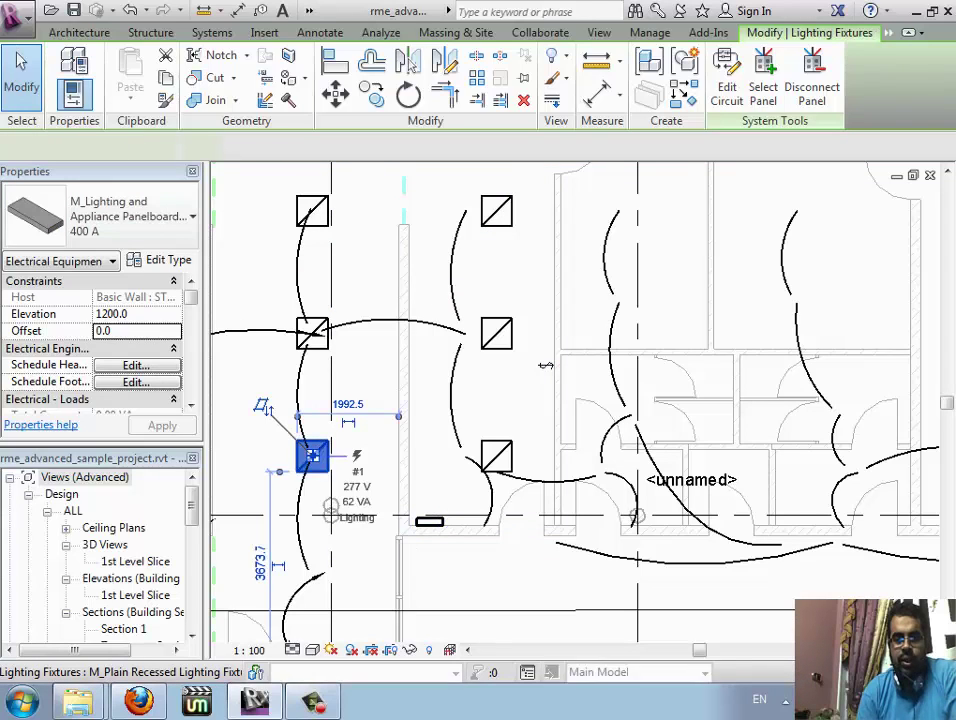
click(168, 259)
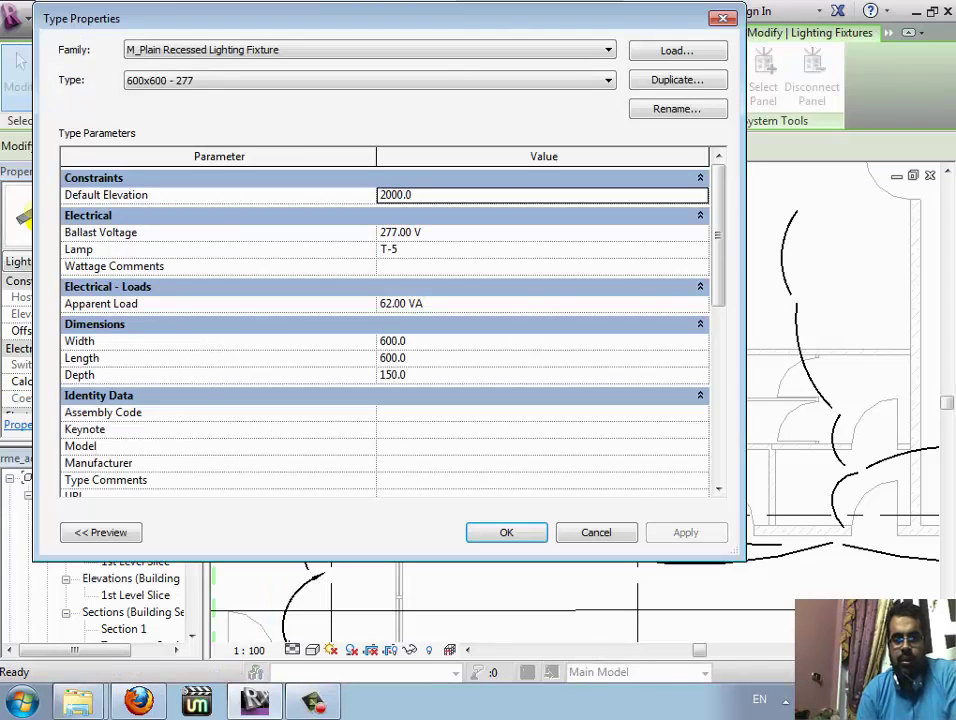
click(540, 232)
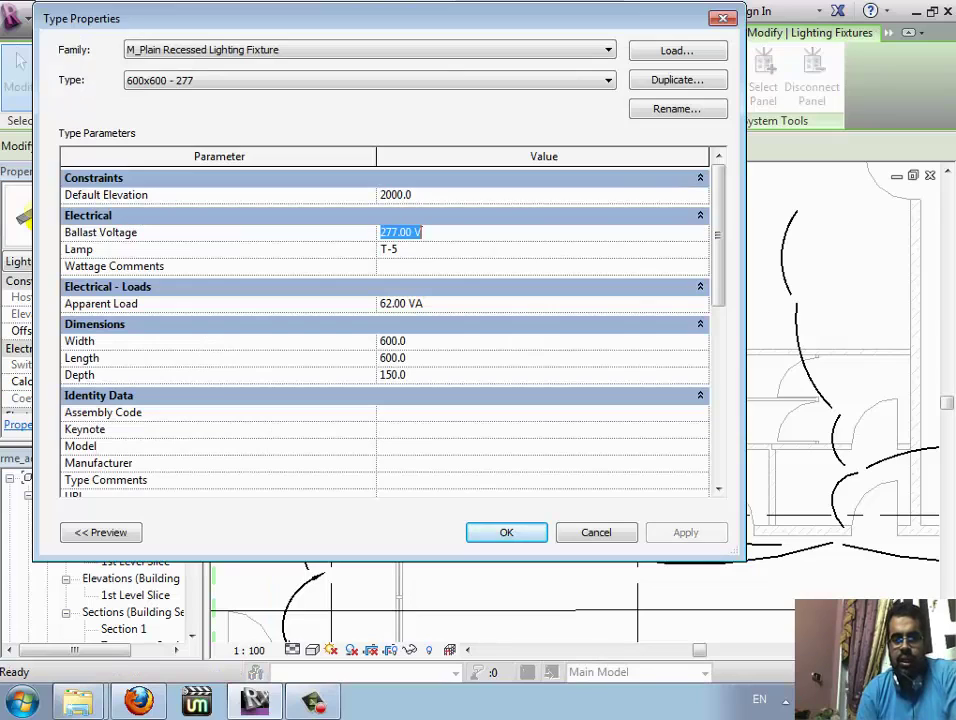
text(120)
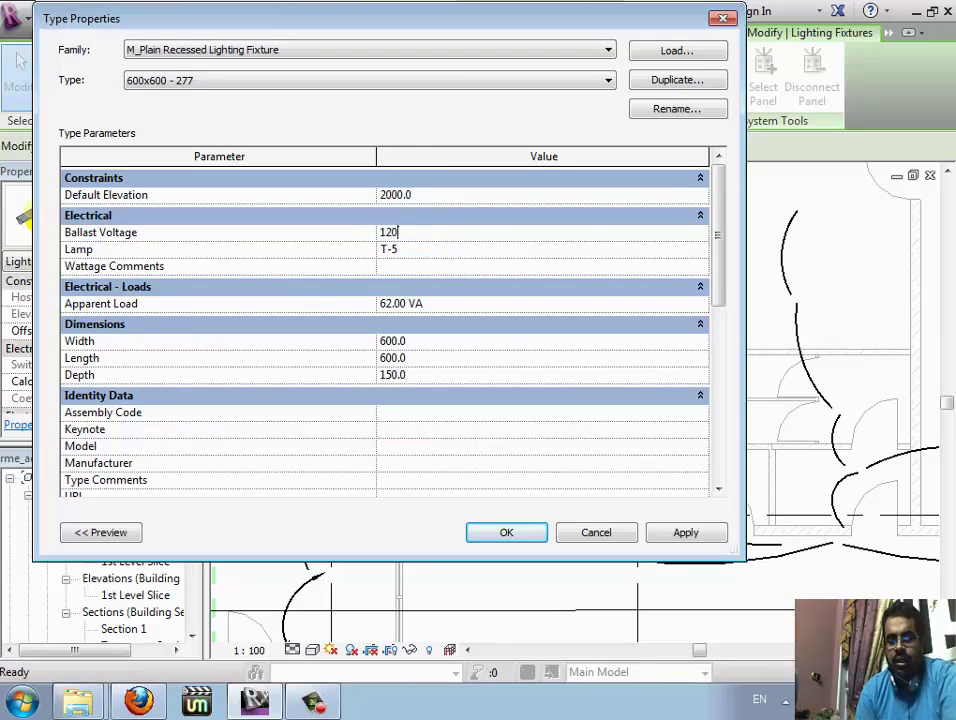
key(Return)
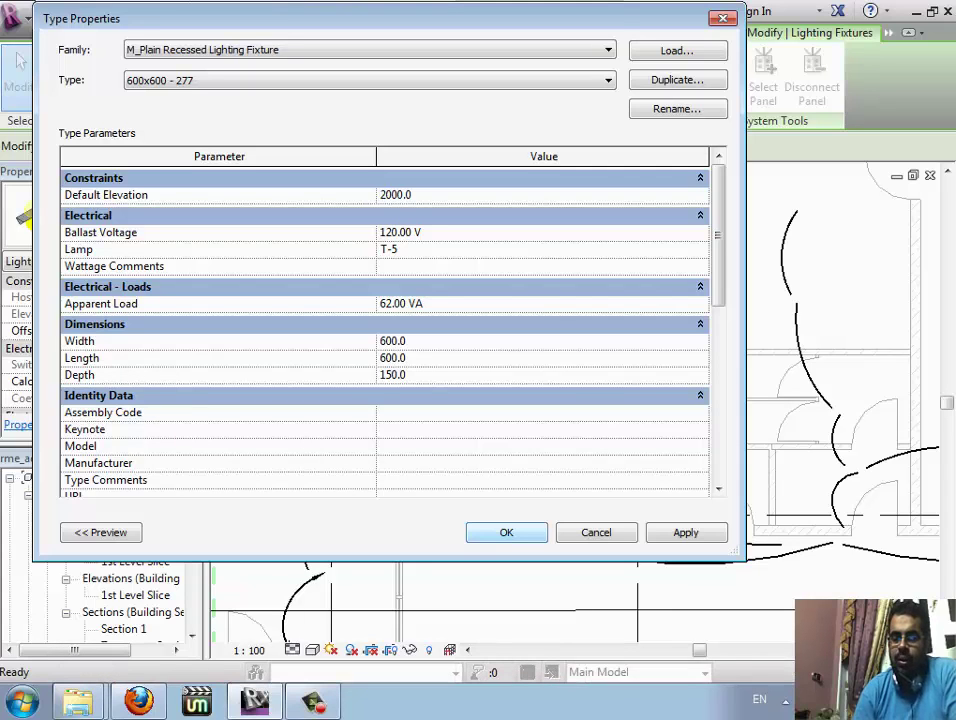
key(Return)
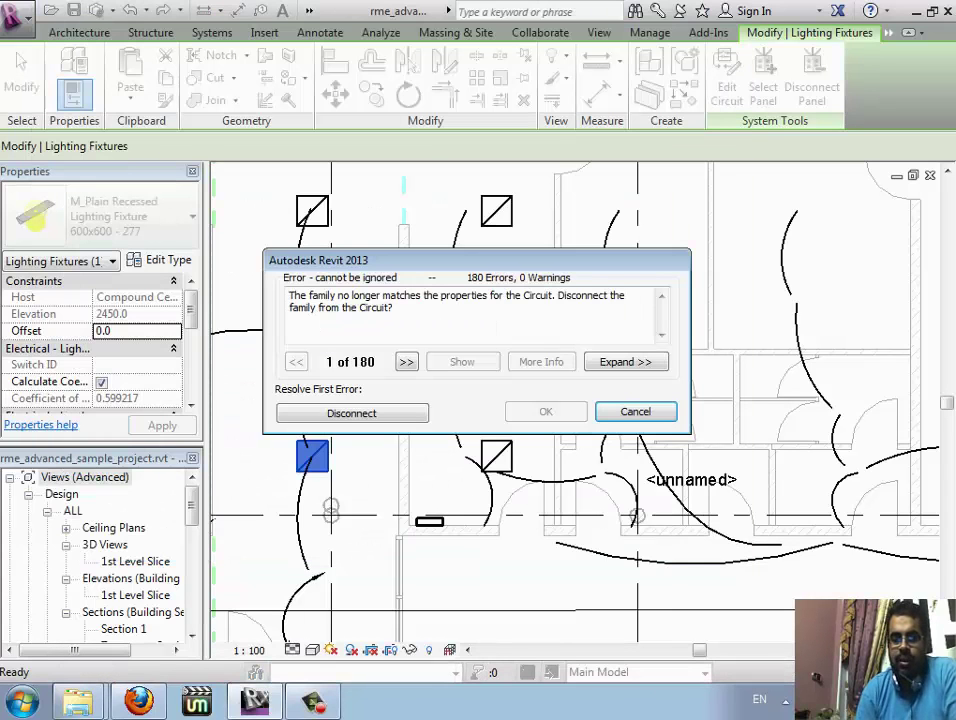
click(352, 413)
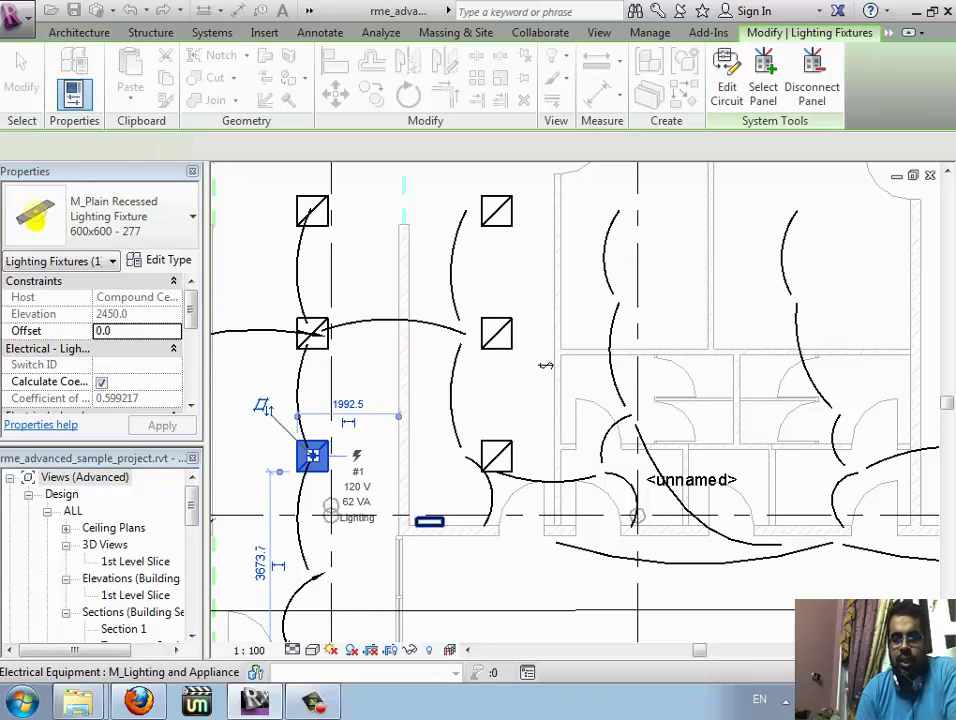
Check the lighting panel and fixture, then select the lower-left fixture's circuit #1
click(429, 521)
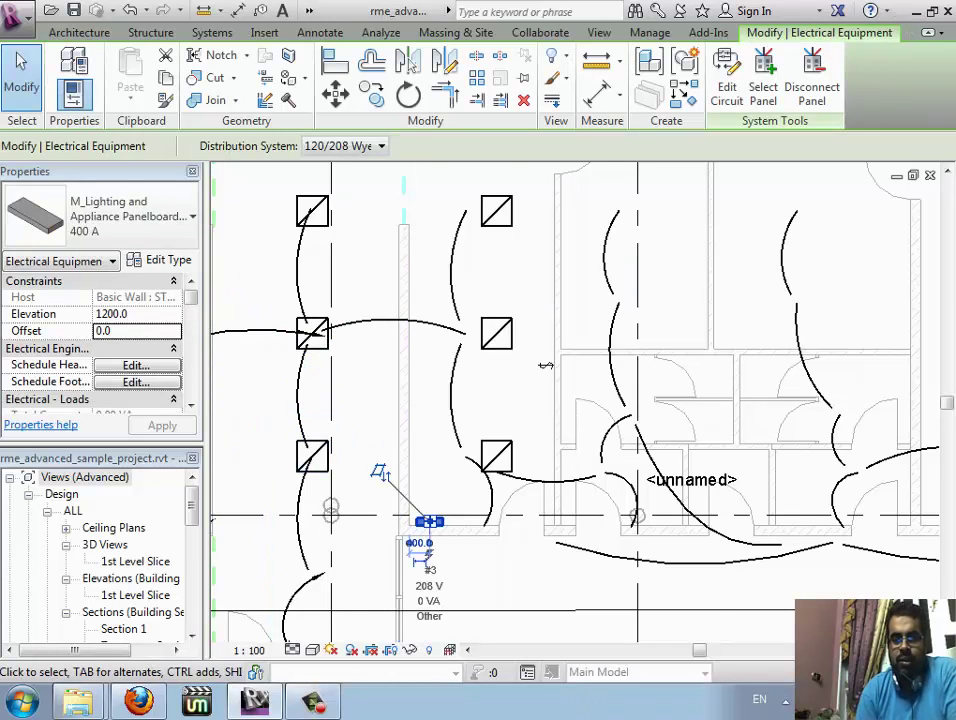
key(Escape)
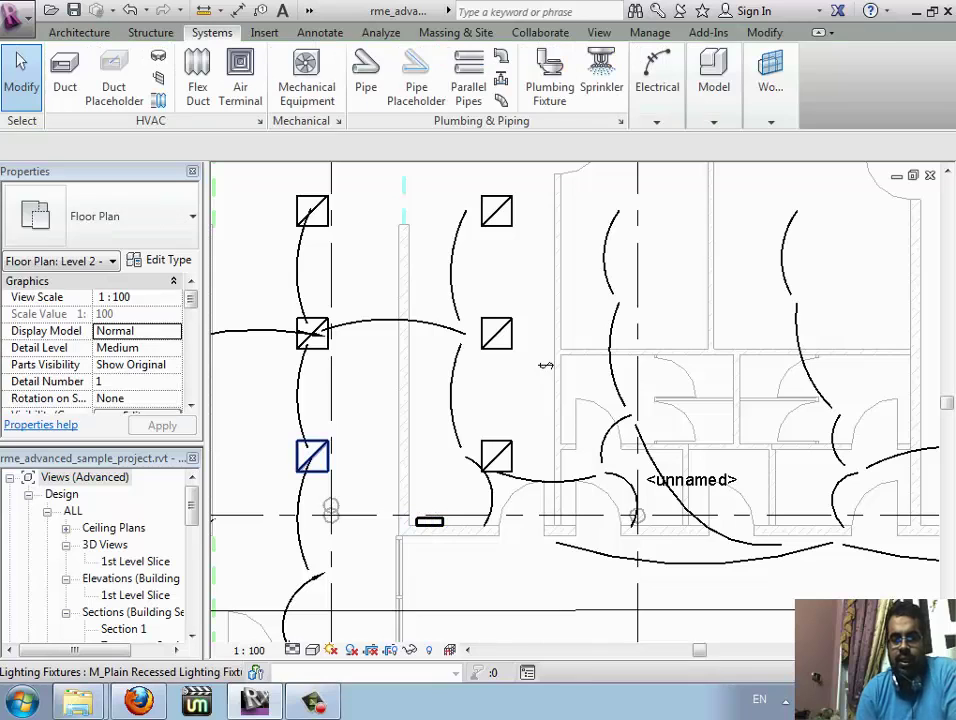
click(312, 456)
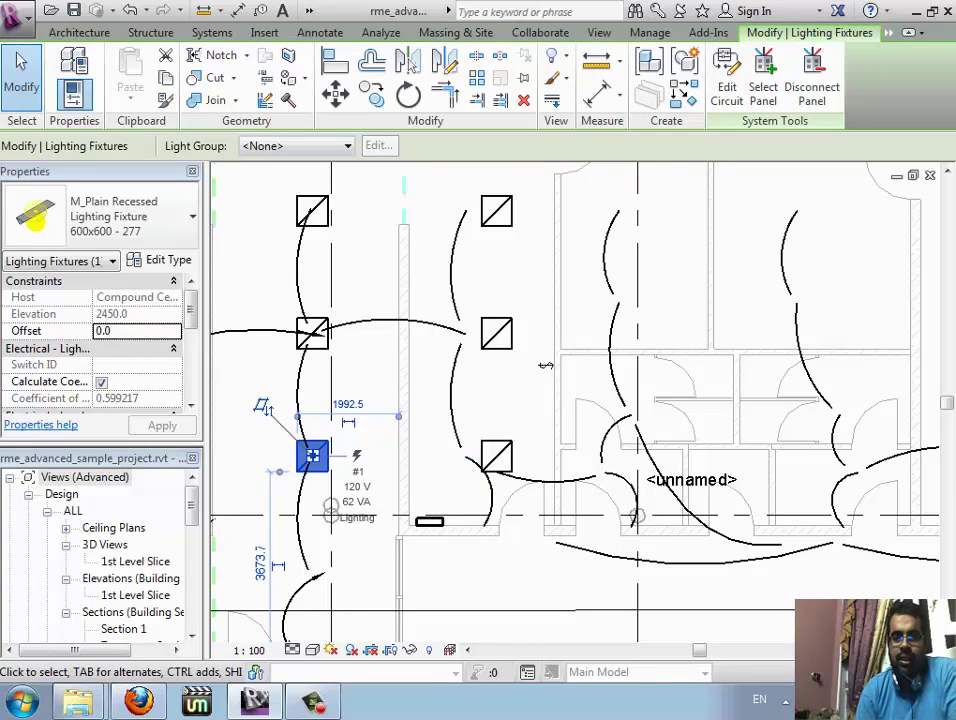
click(429, 521)
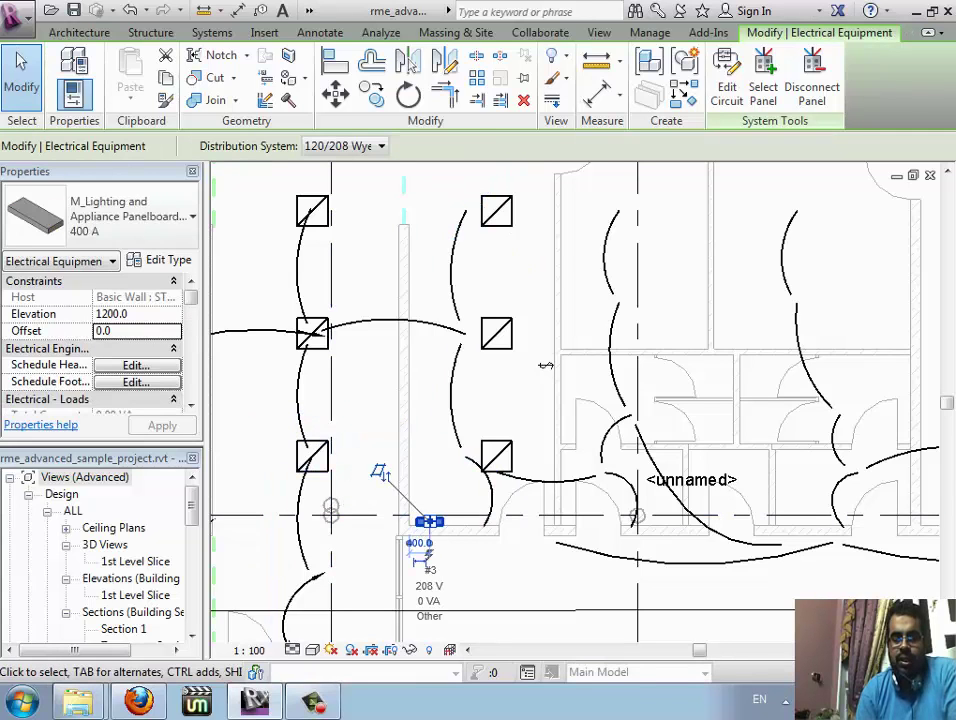
key(Escape)
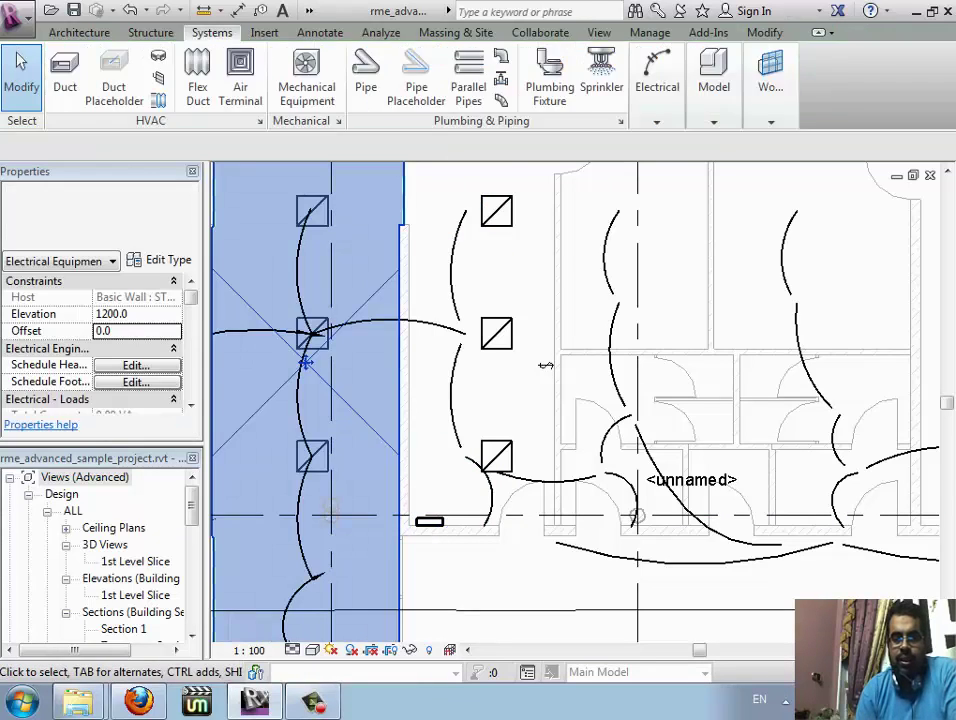
key(Tab)
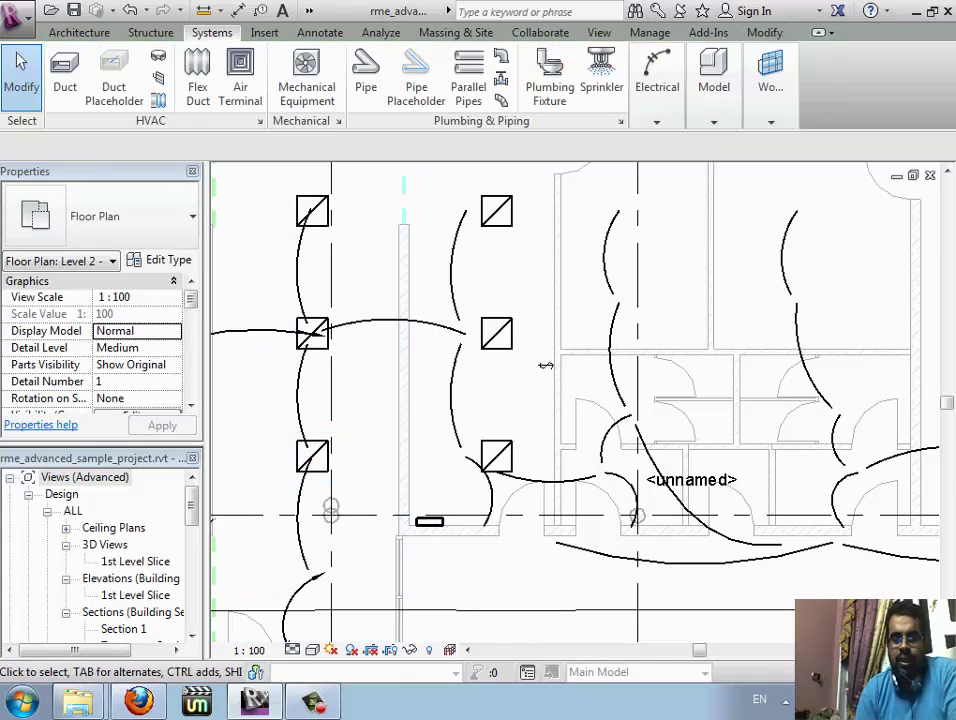
click(313, 455)
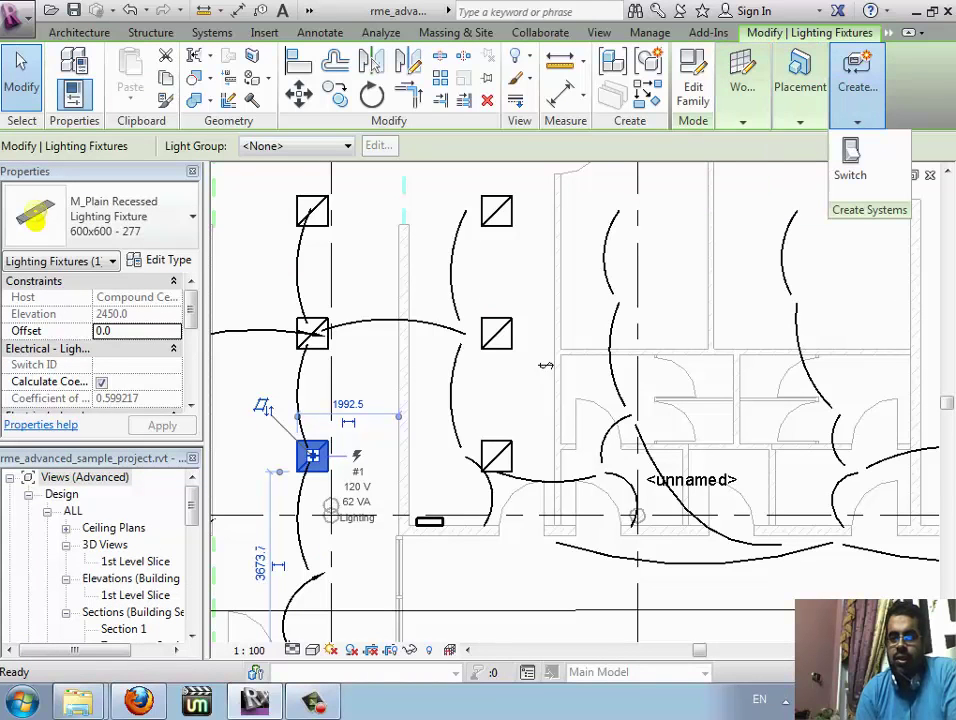
Edit the fixture's circuit to add the top and middle left-column fixtures and assign the lighting panel
click(856, 66)
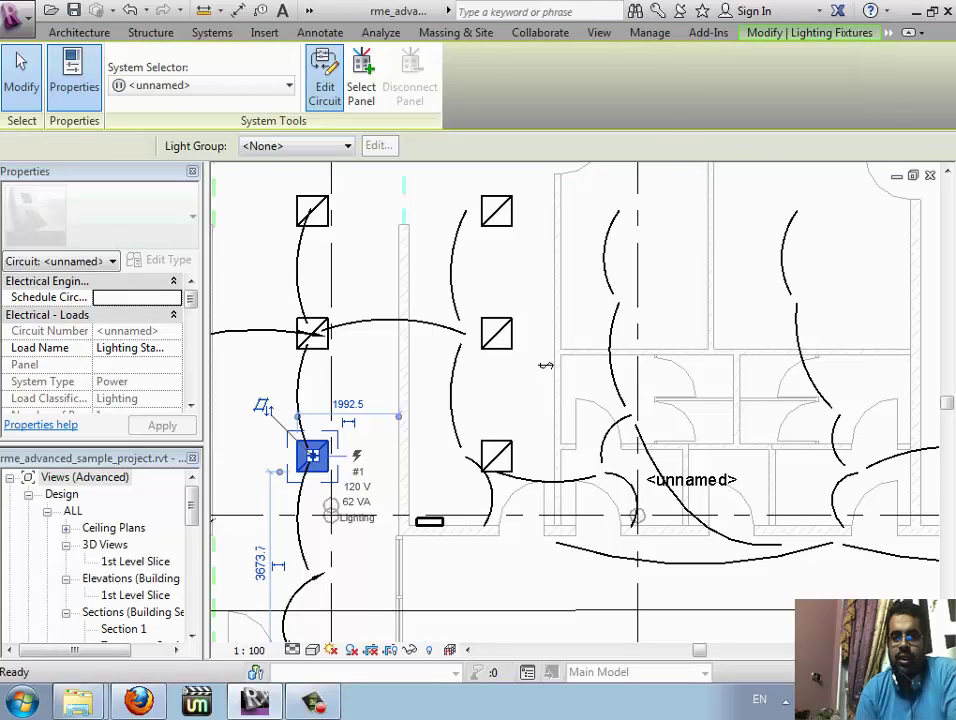
click(324, 75)
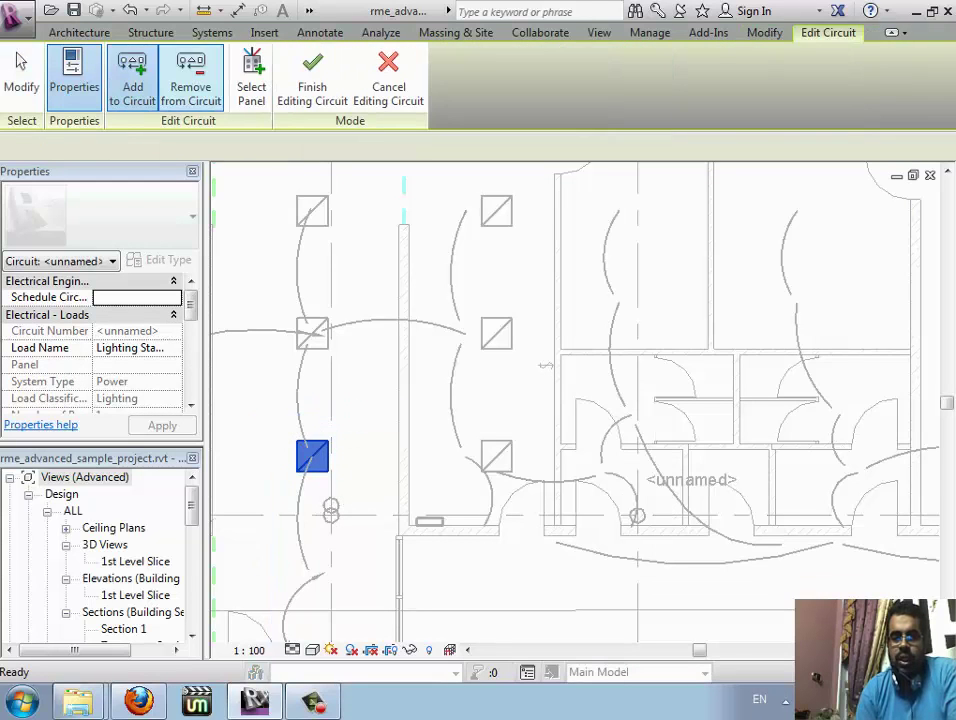
click(190, 80)
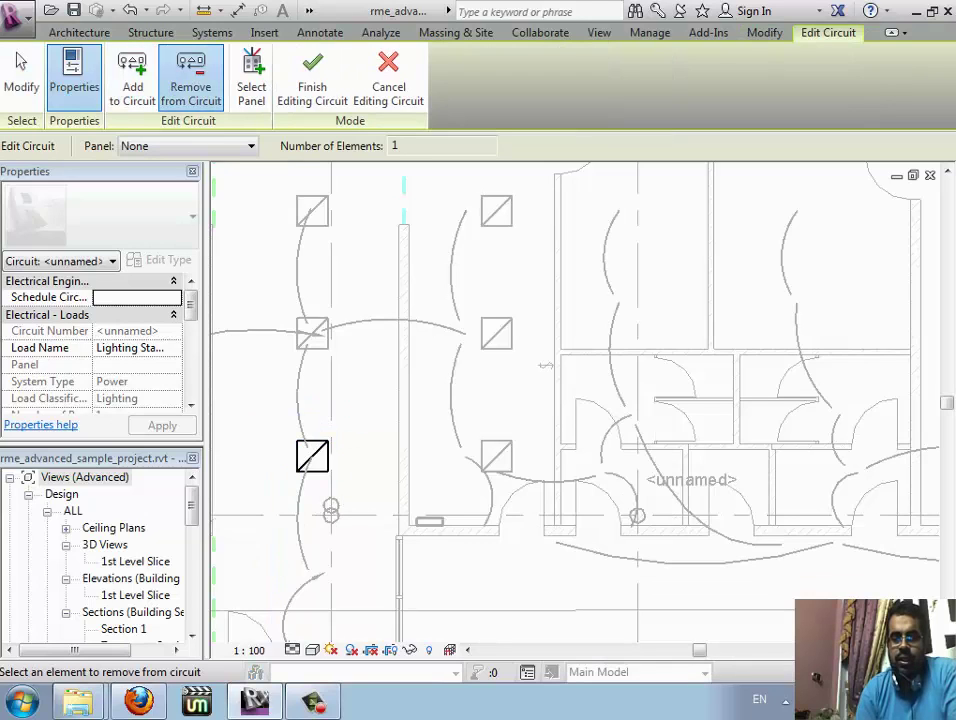
click(132, 80)
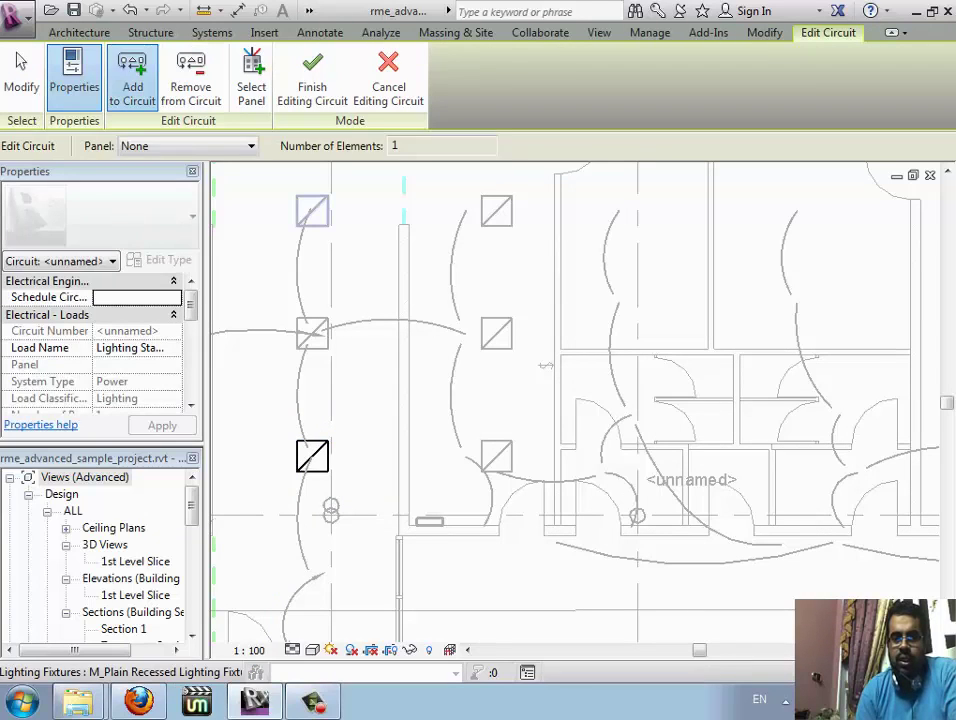
click(312, 210)
click(312, 333)
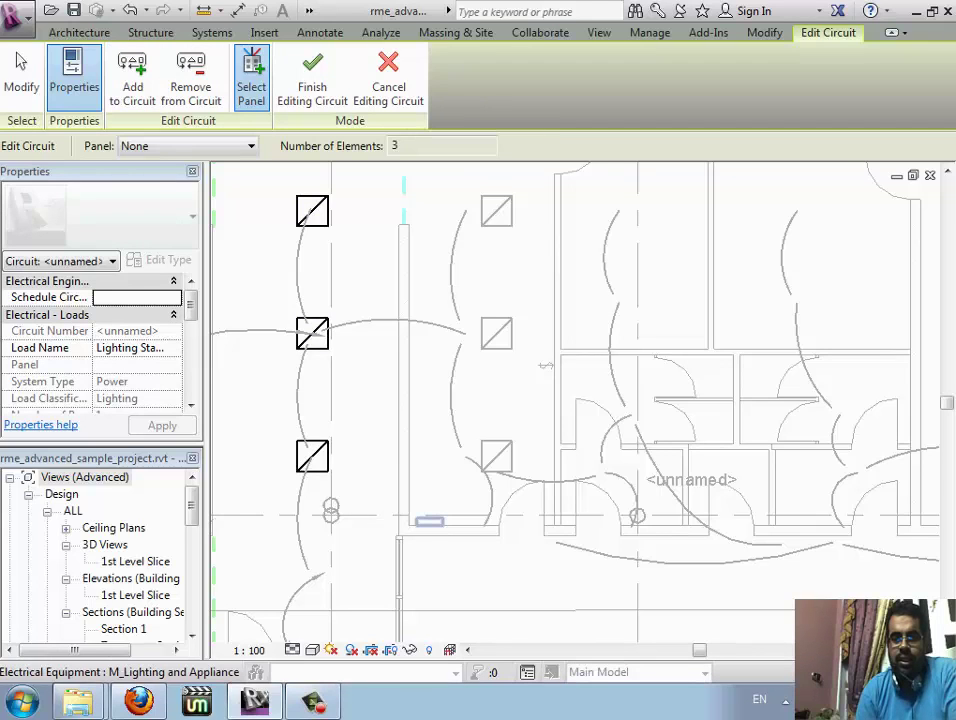
click(429, 521)
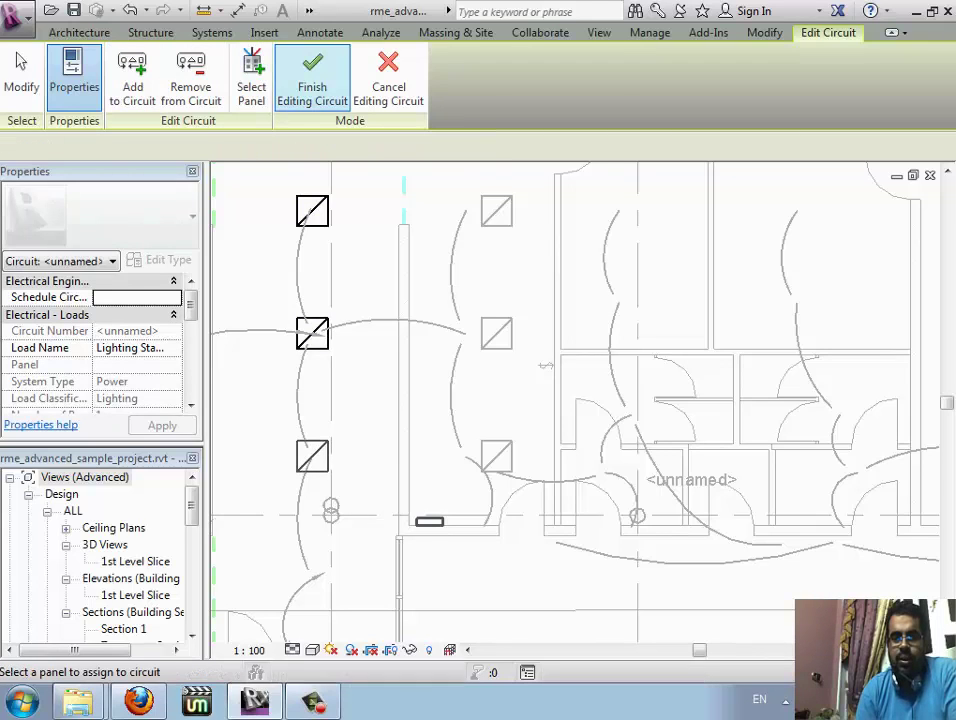
Finish the circuit edit, select the lighting circuit, and convert it to arc wiring
click(312, 77)
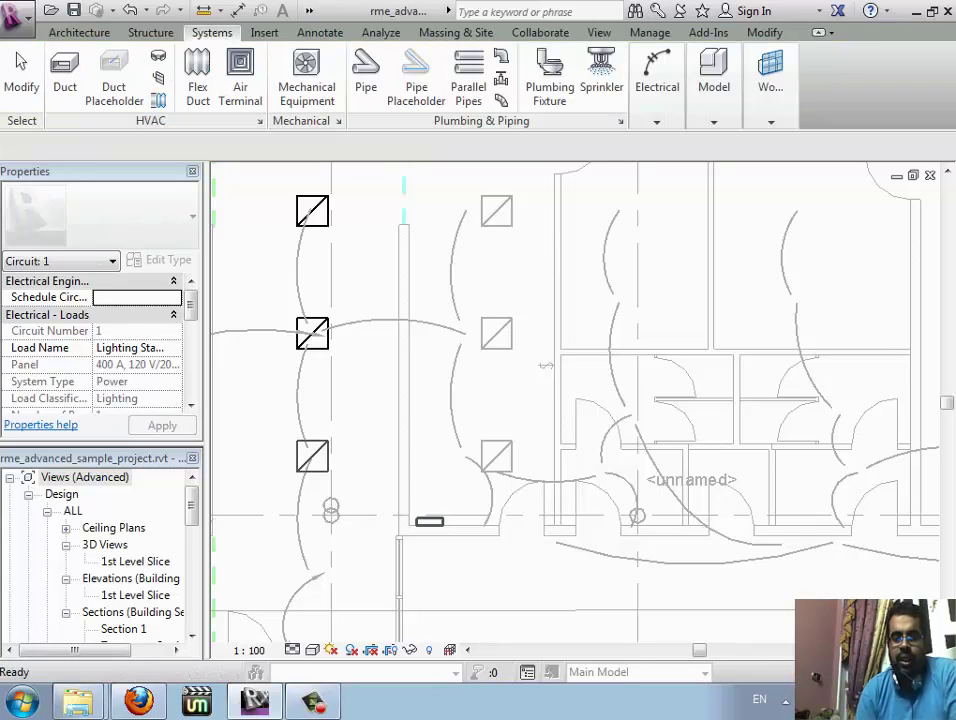
key(Tab)
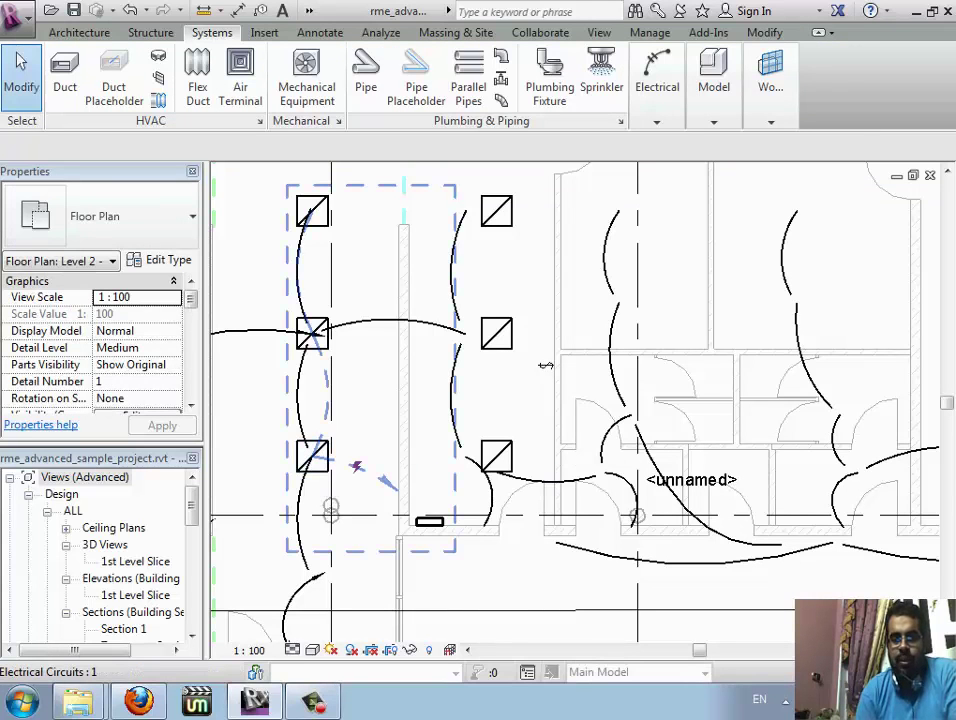
click(314, 458)
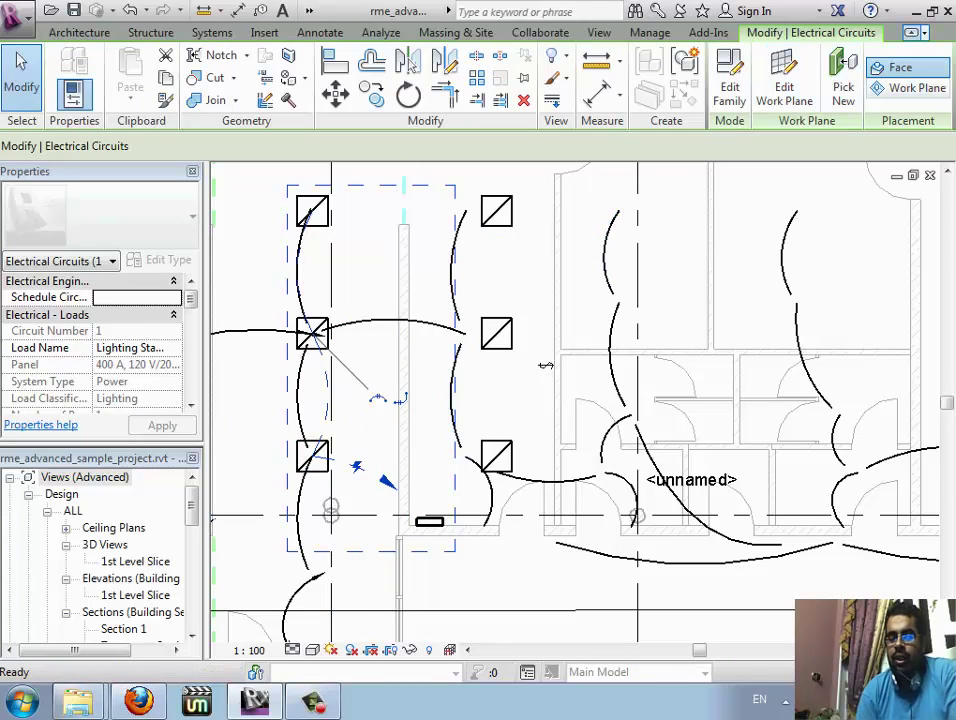
click(911, 32)
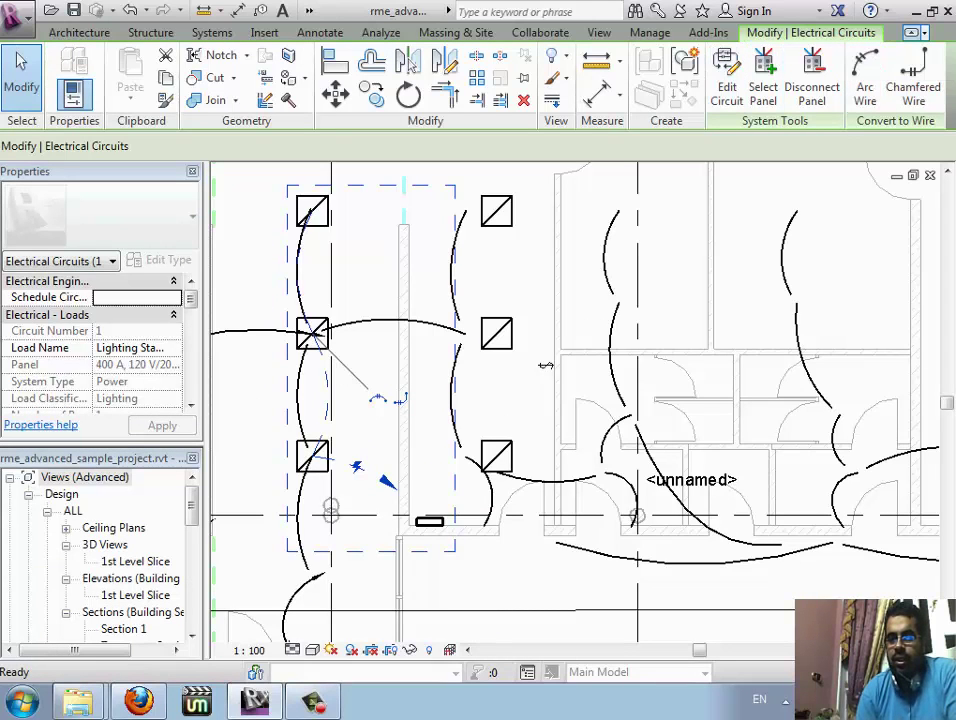
click(912, 33)
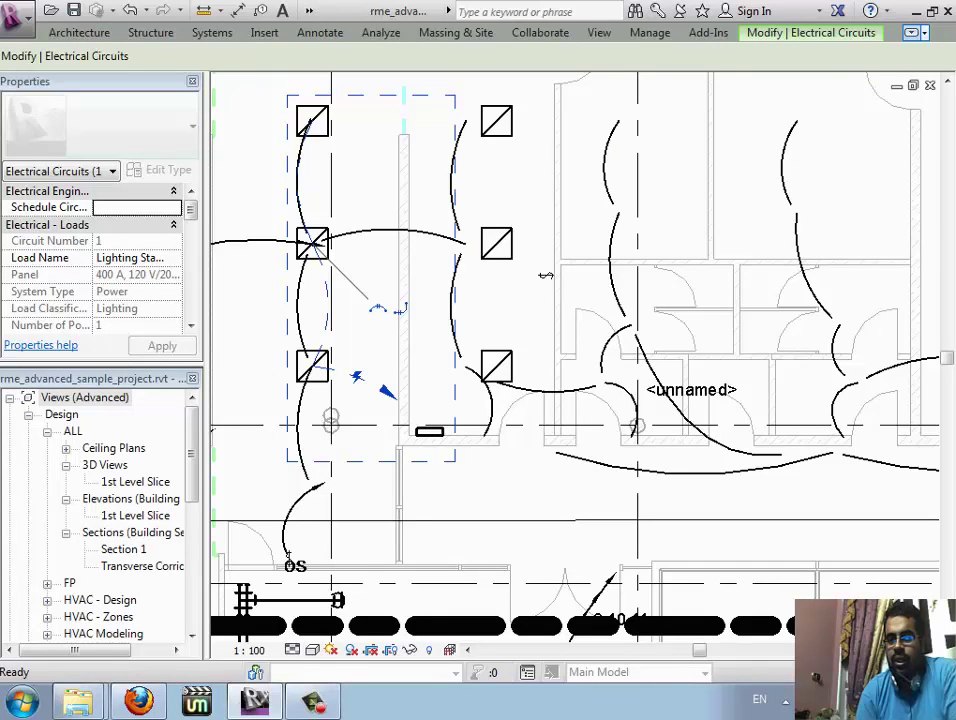
click(912, 33)
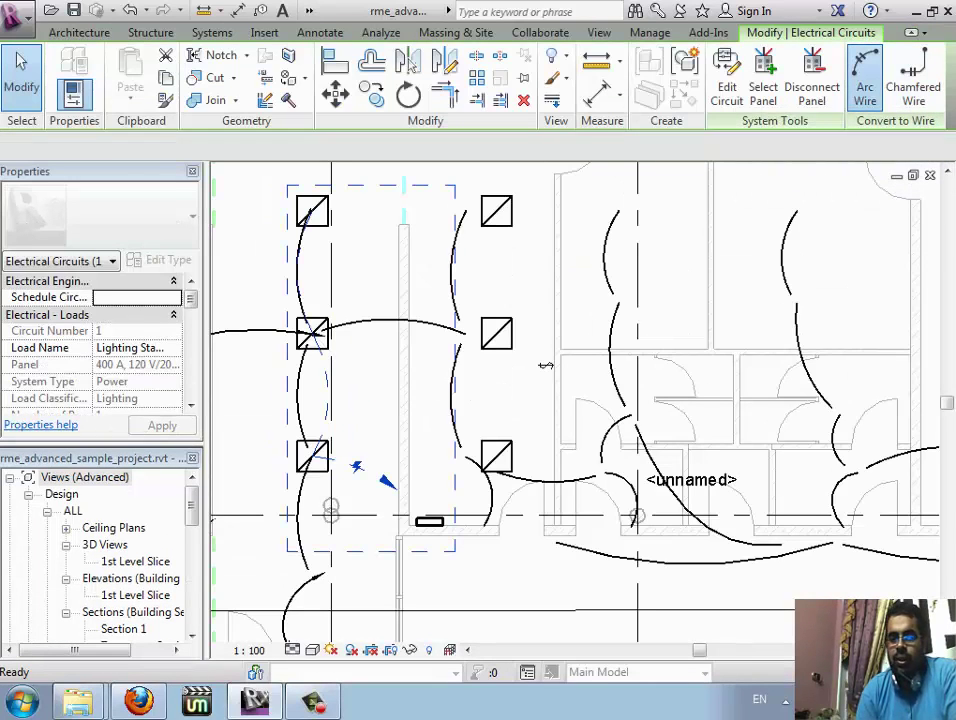
click(864, 75)
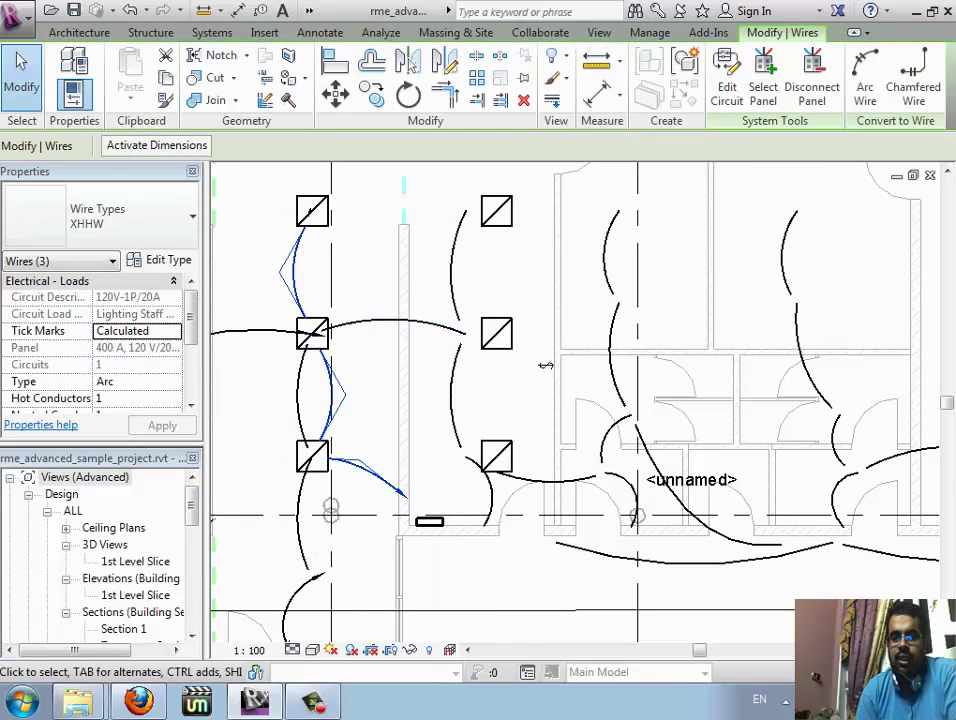
scroll(95, 340, down, 1)
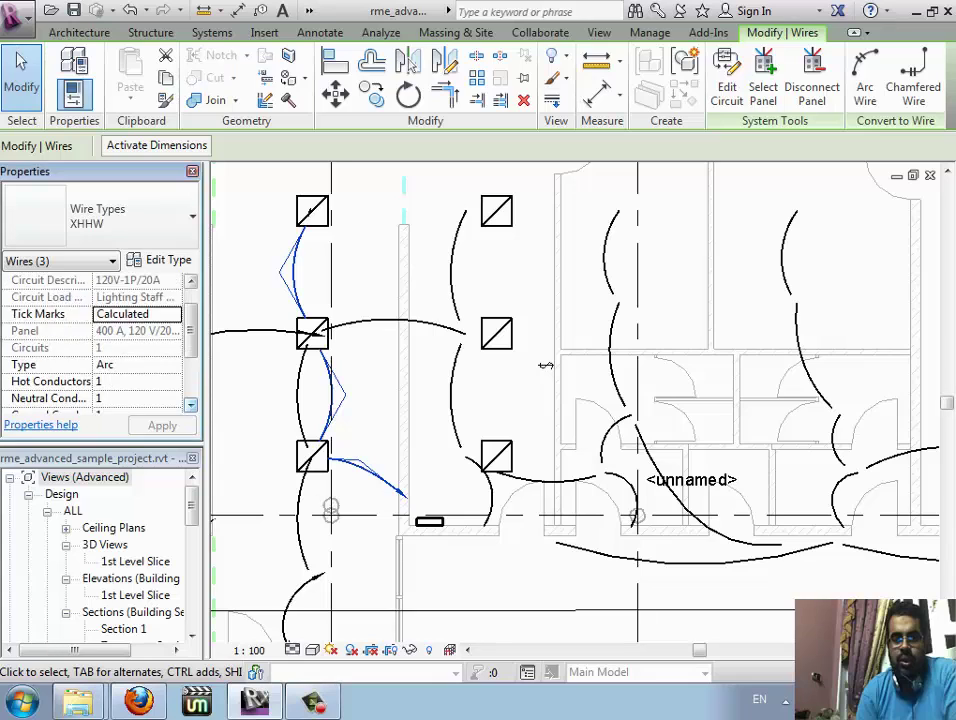
scroll(95, 340, down, 1)
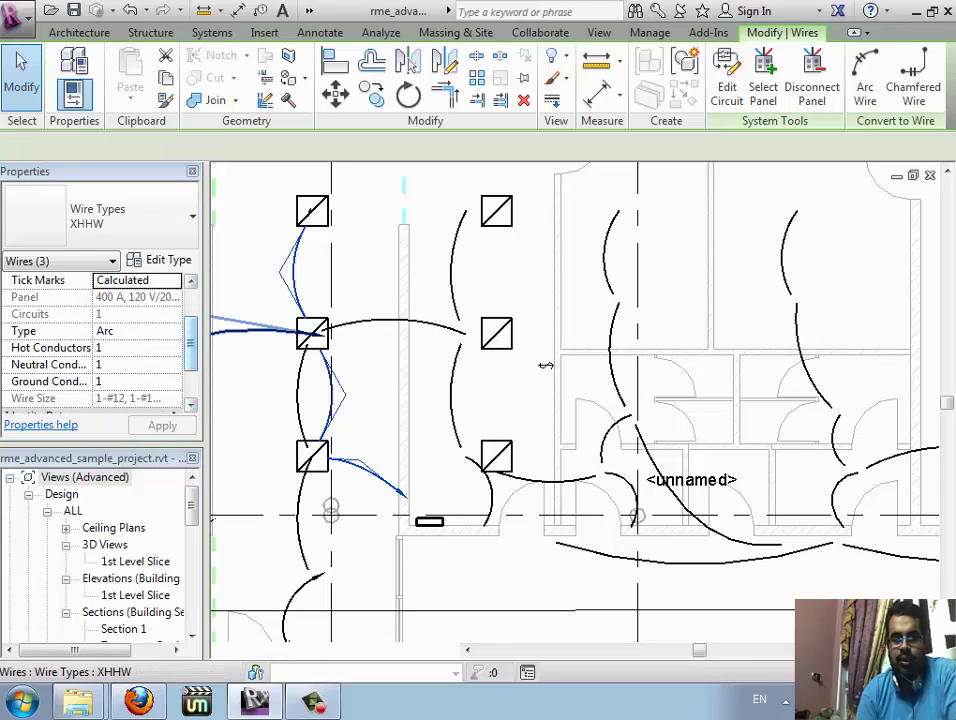
click(262, 325)
click(173, 331)
key(Return)
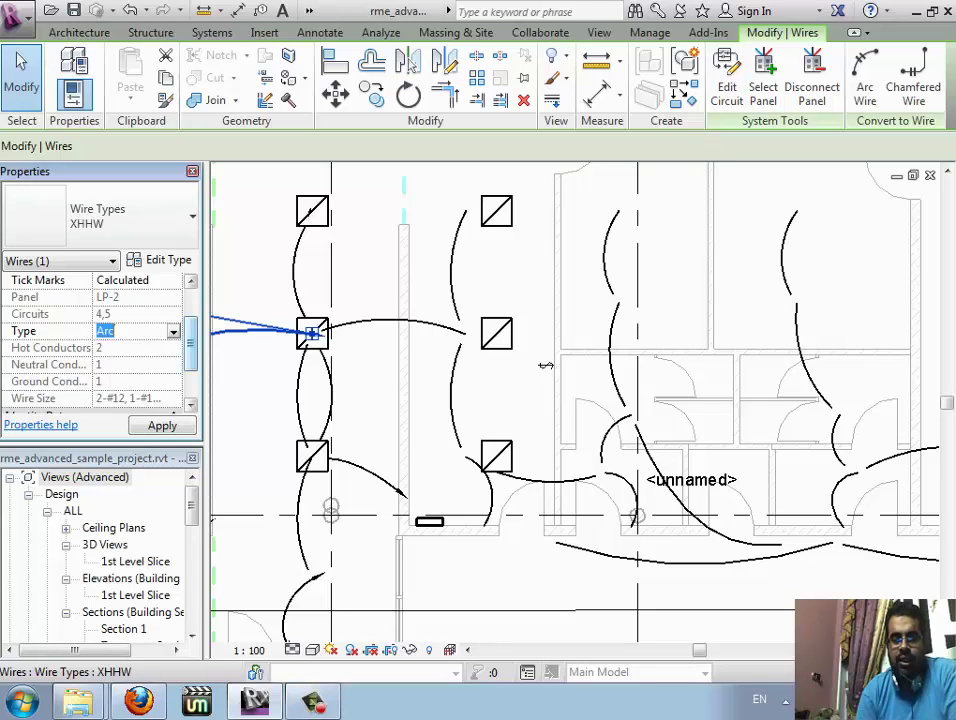
scroll(95, 340, down, 1)
scroll(95, 340, down, 1)
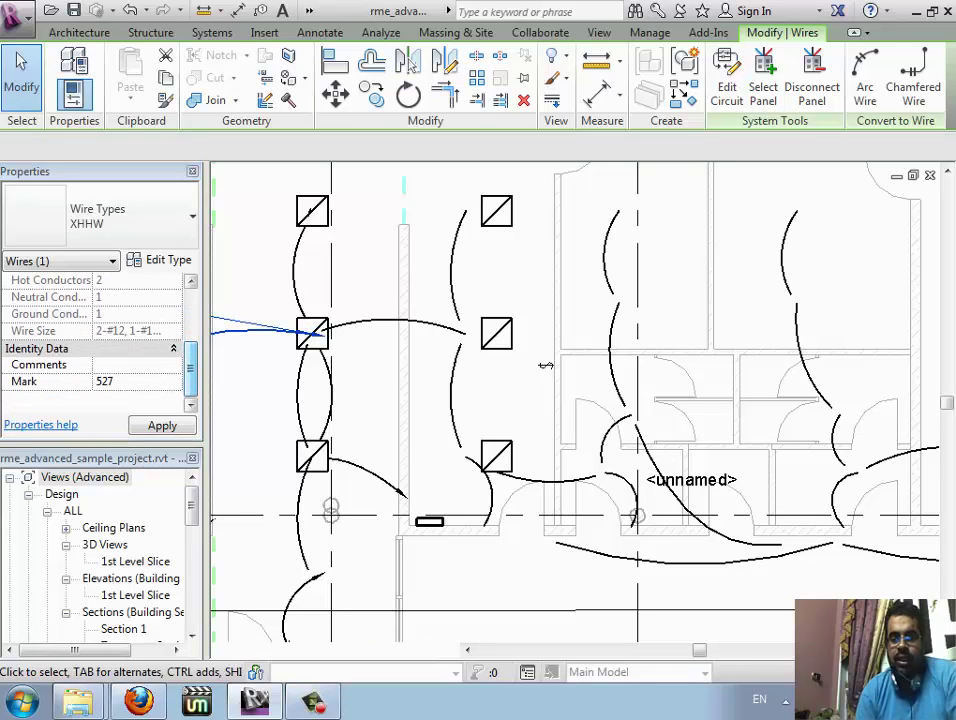
key(Escape)
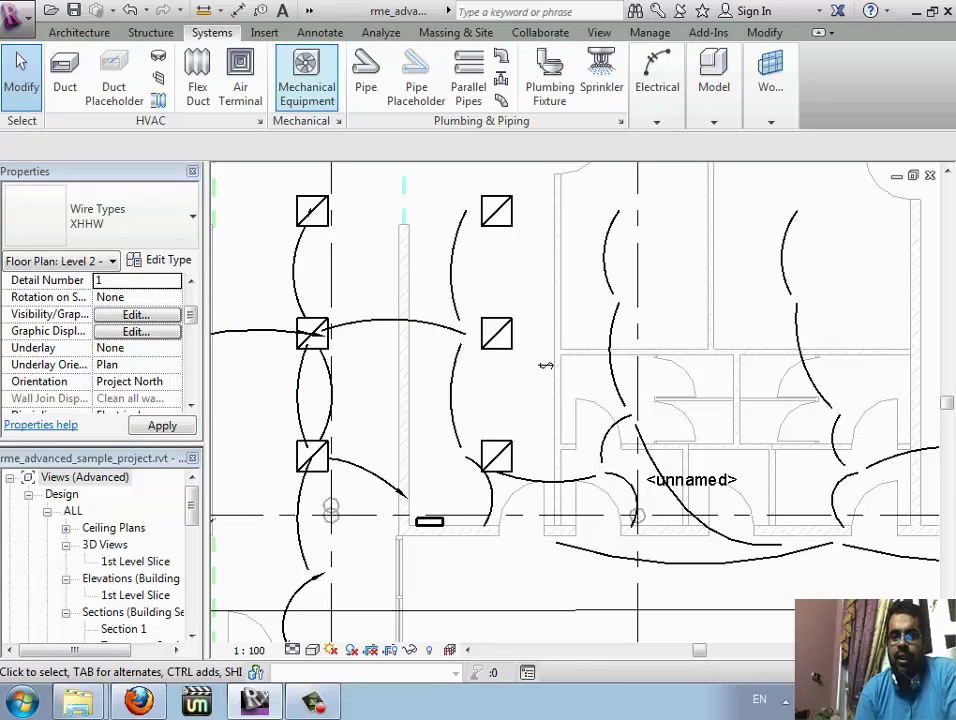
Draw an arc wire from the top-left fixture through a midpoint to the top-right fixture
click(657, 80)
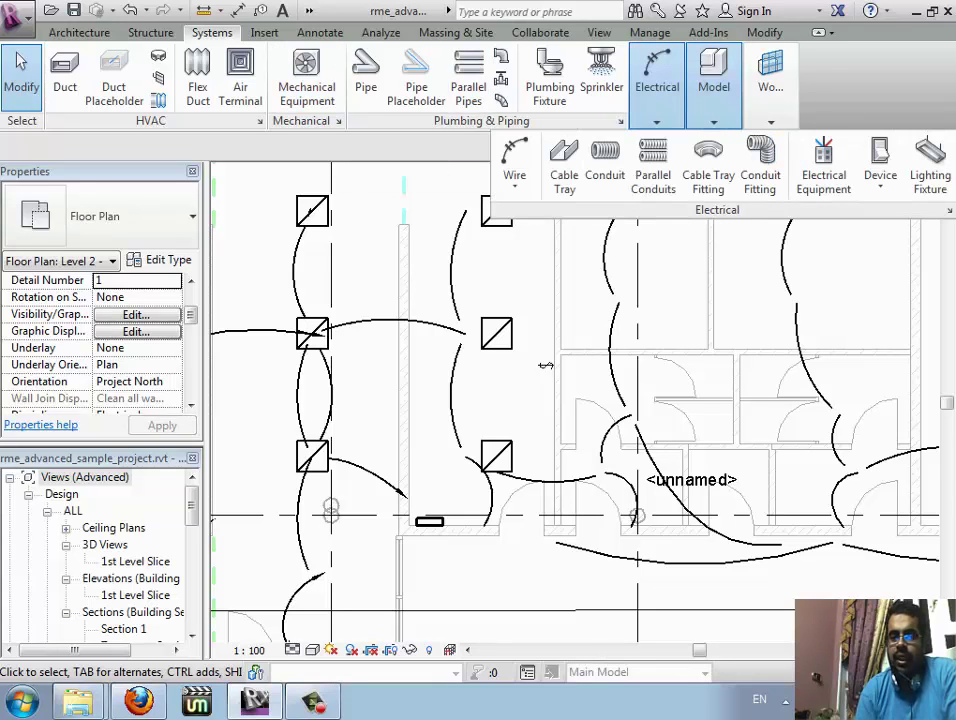
click(514, 190)
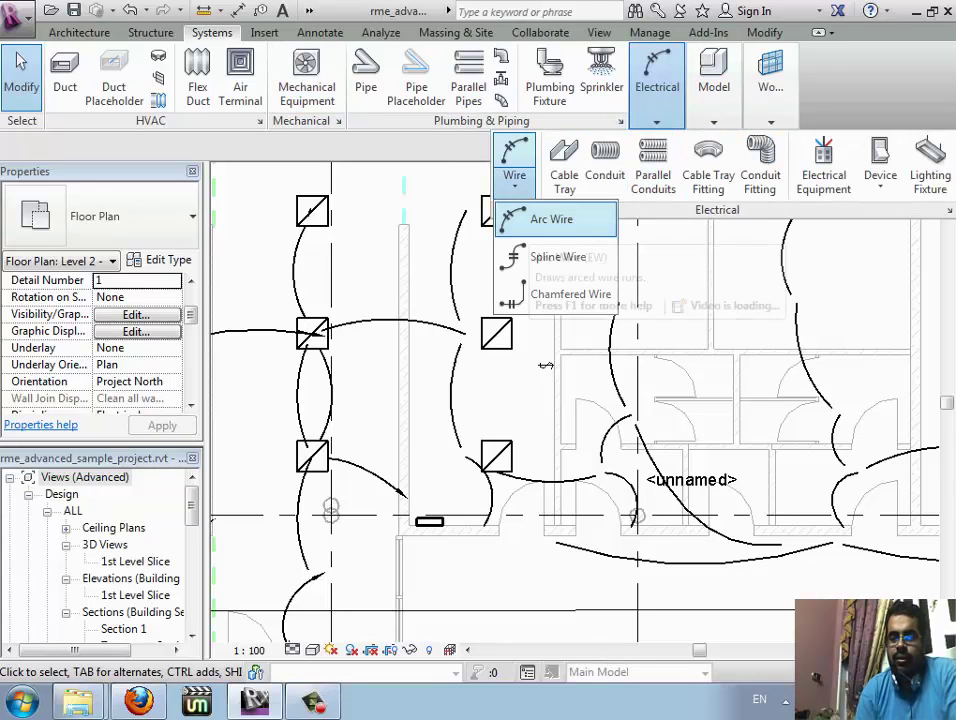
click(545, 217)
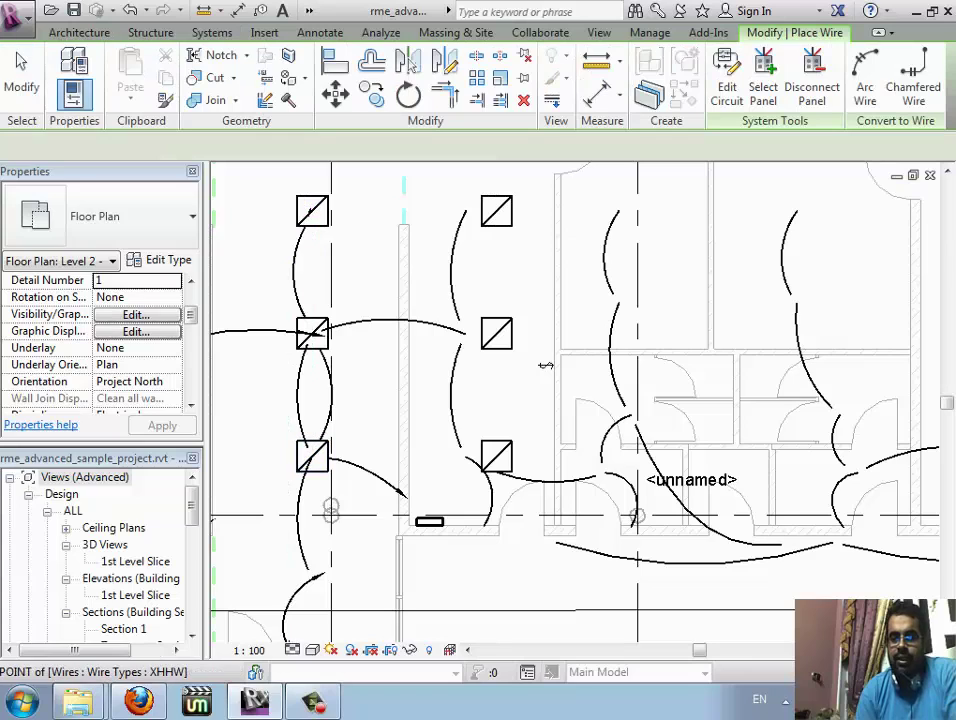
click(312, 212)
click(398, 254)
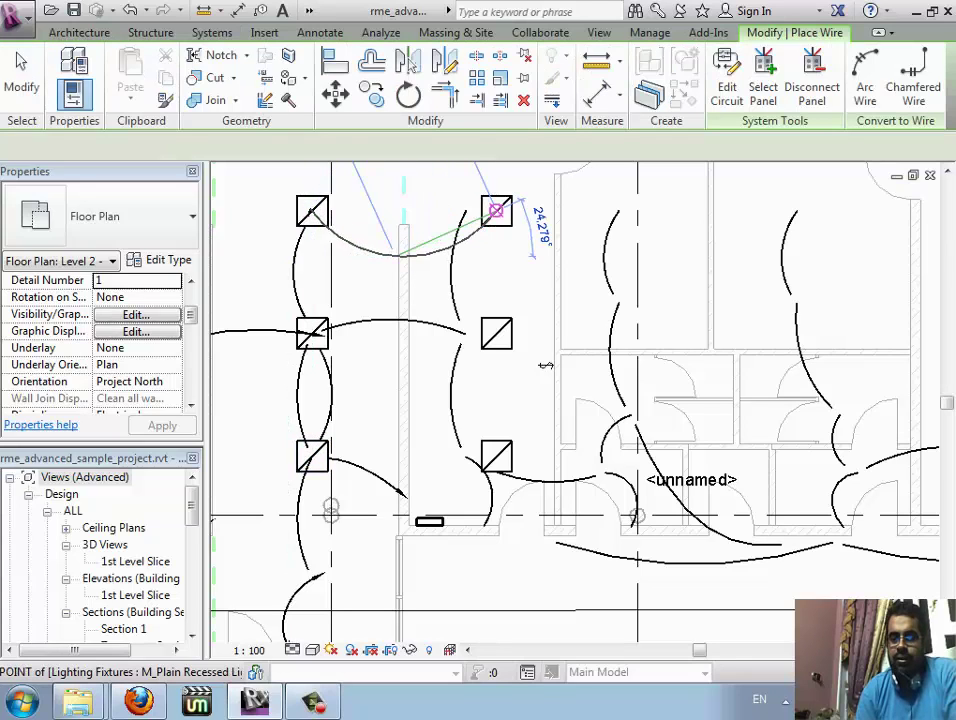
click(497, 211)
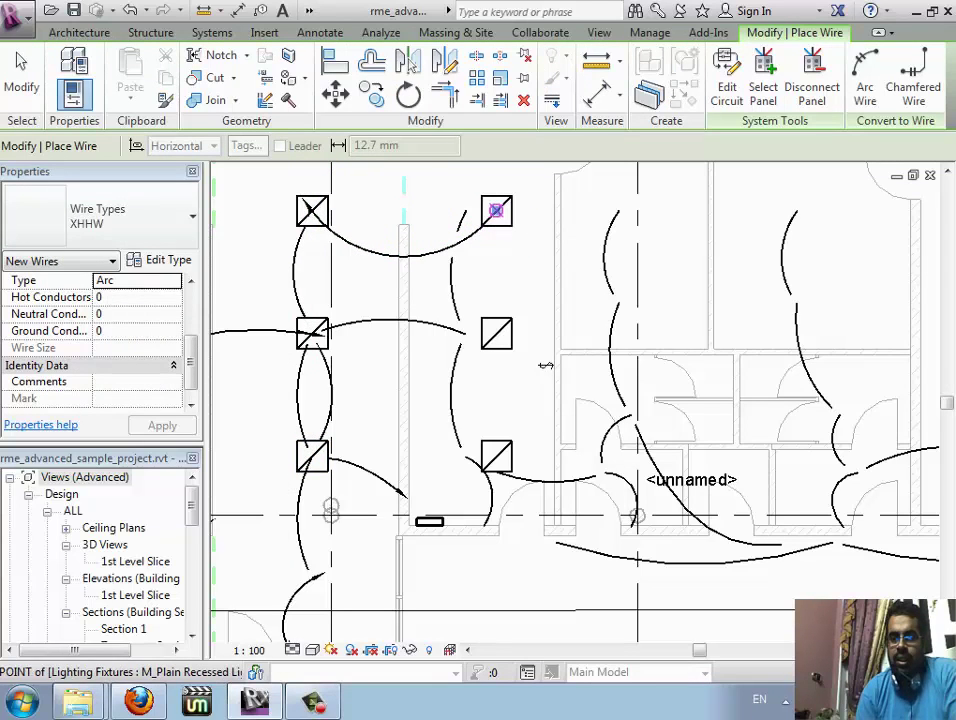
click(497, 211)
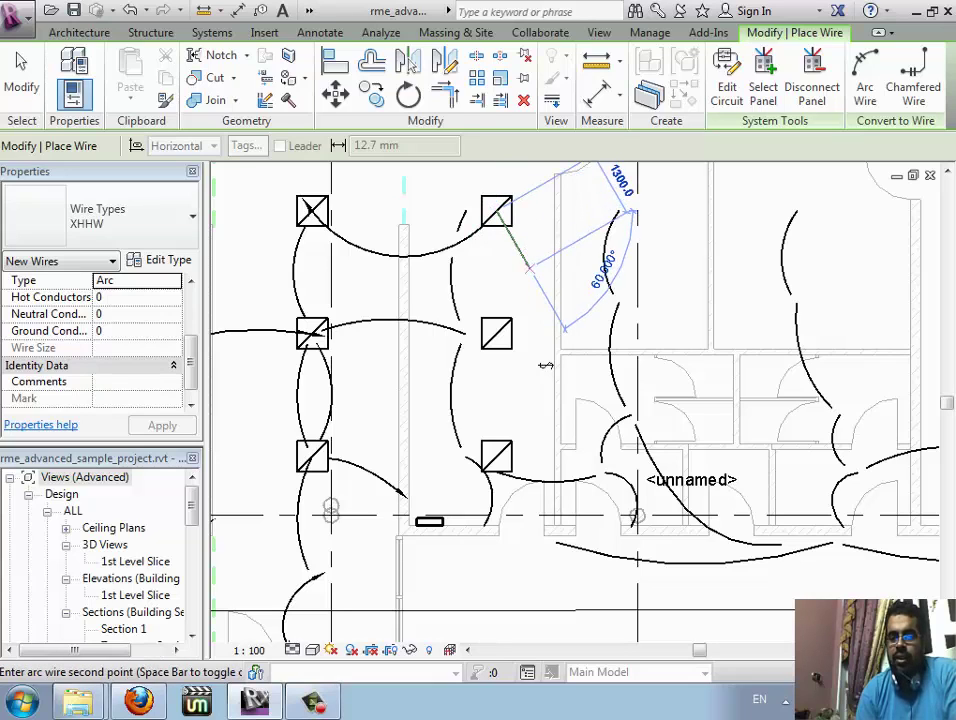
click(525, 298)
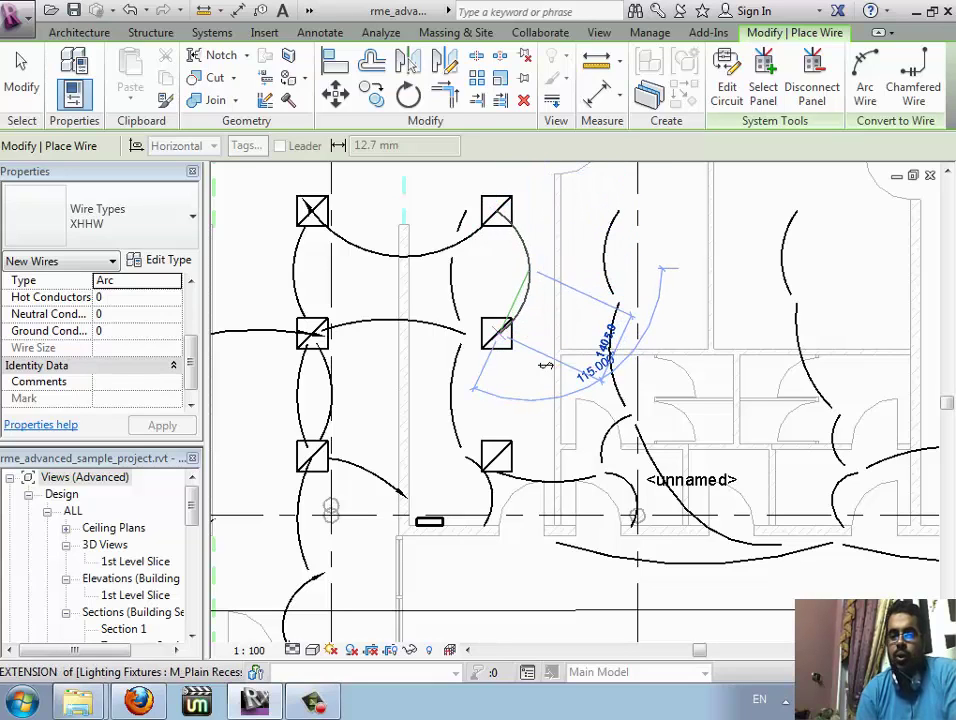
key(Escape)
key(Escape)
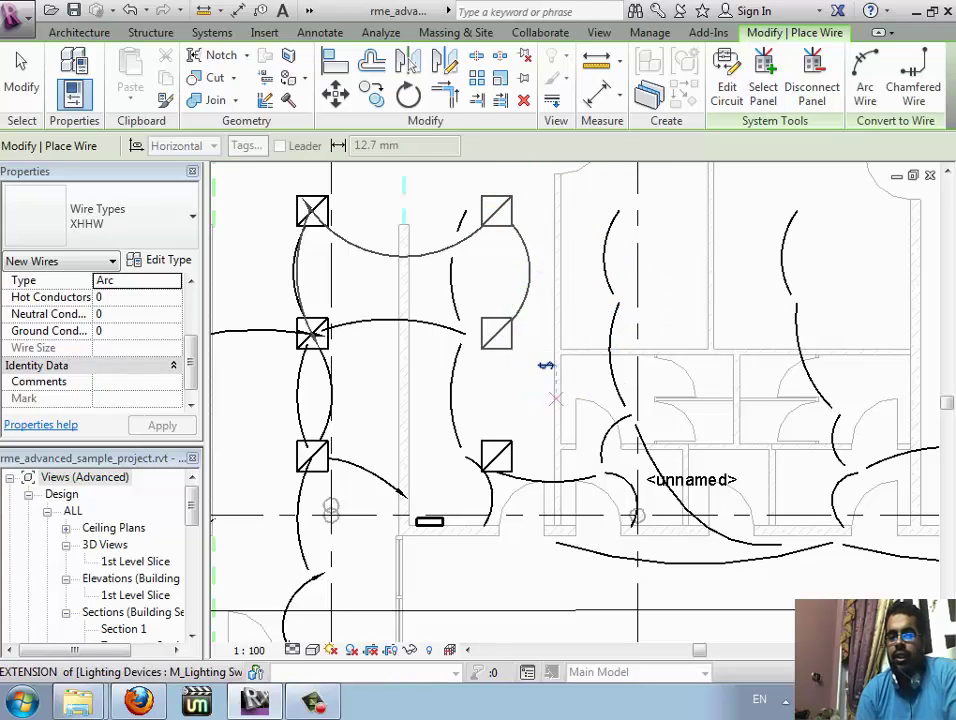
key(Escape)
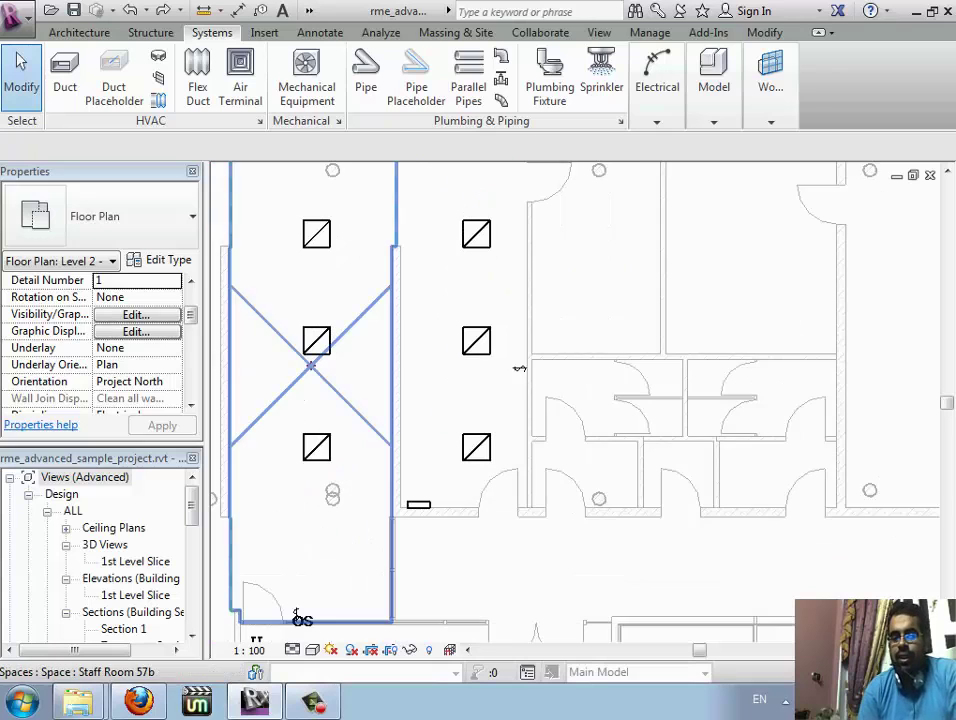
Zoom out the floor plan and switch to the 3D view WSHP 2-3
scroll(519, 369, down, 2)
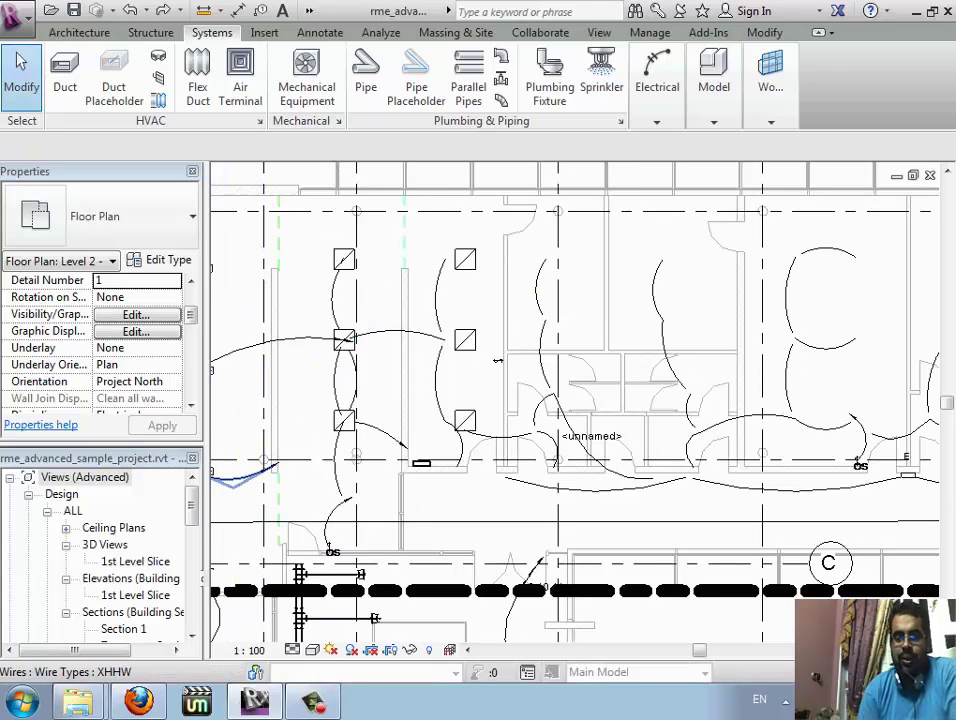
key(ctrl+Tab)
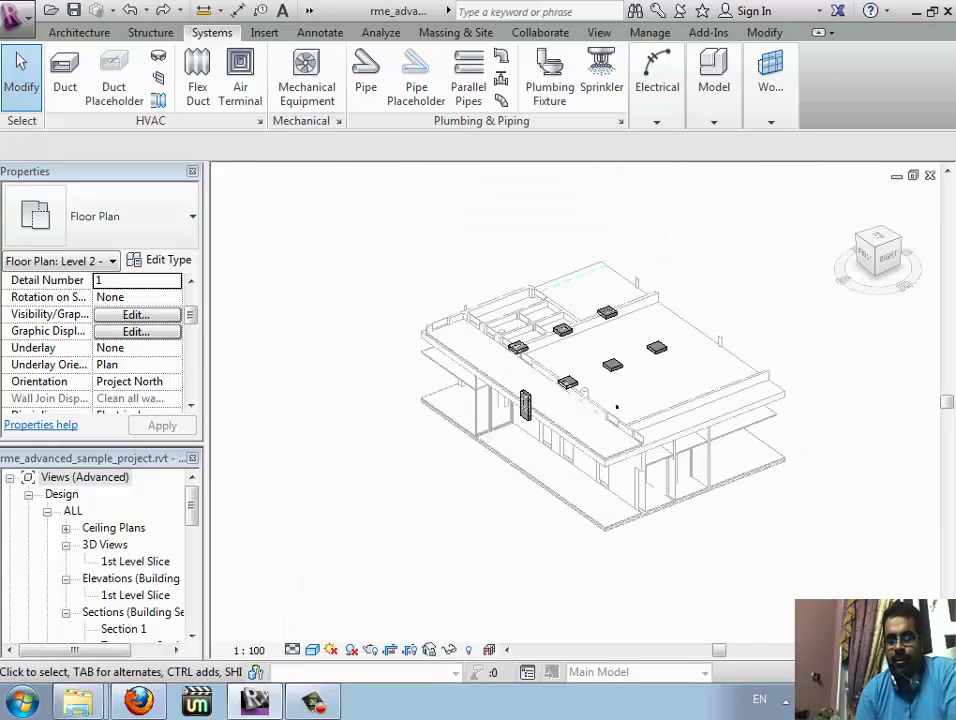